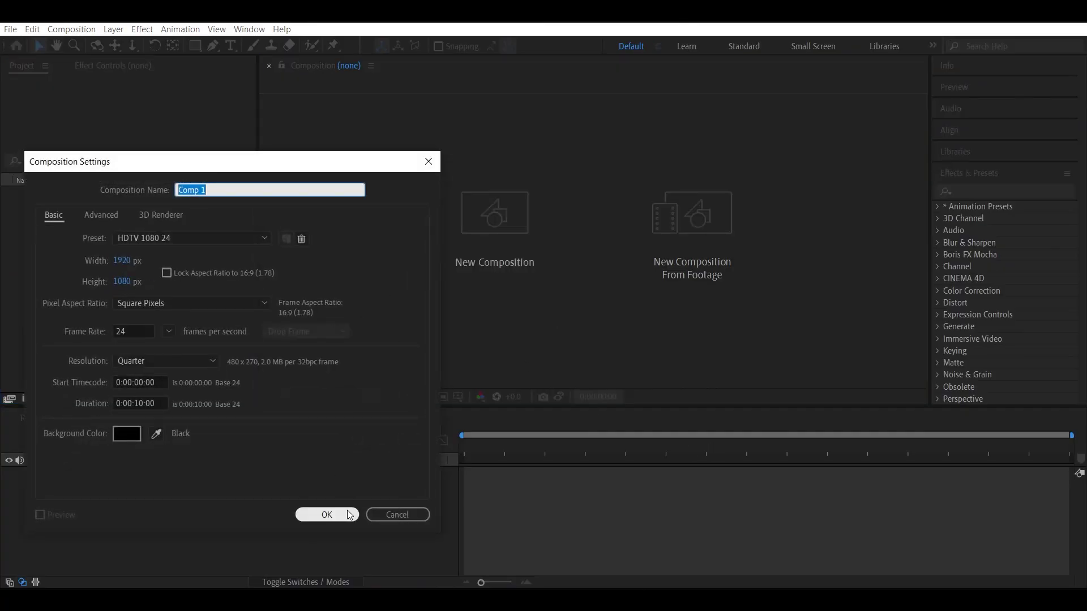
Confirm the 1920×1080 Comp 1 and add a full-frame gray solid layer named BG.
left_click(327, 514)
right_click(233, 500)
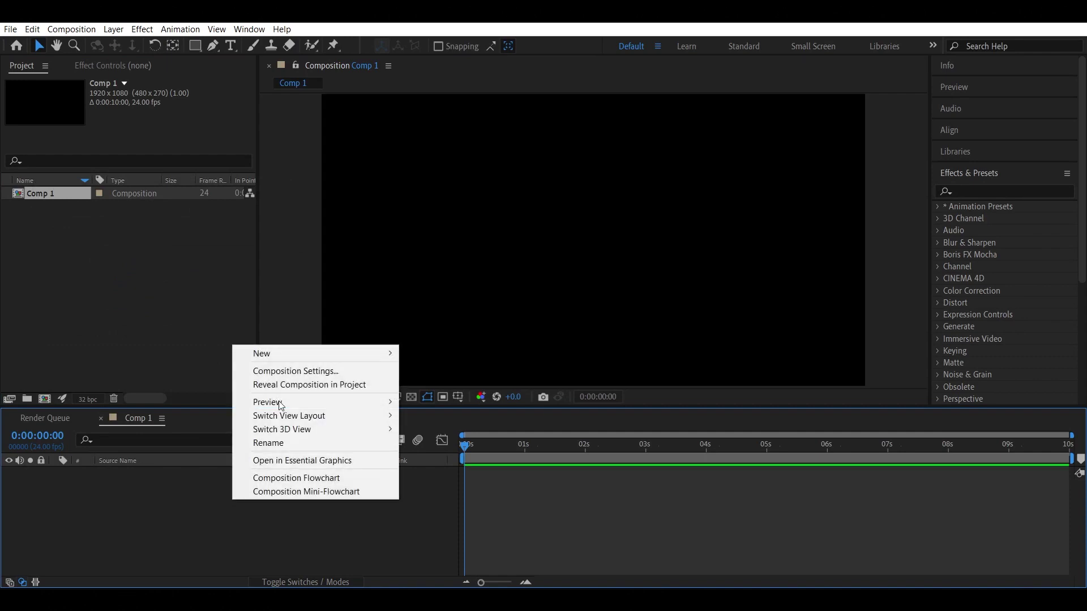
mouse_move(287, 348)
left_click(433, 387)
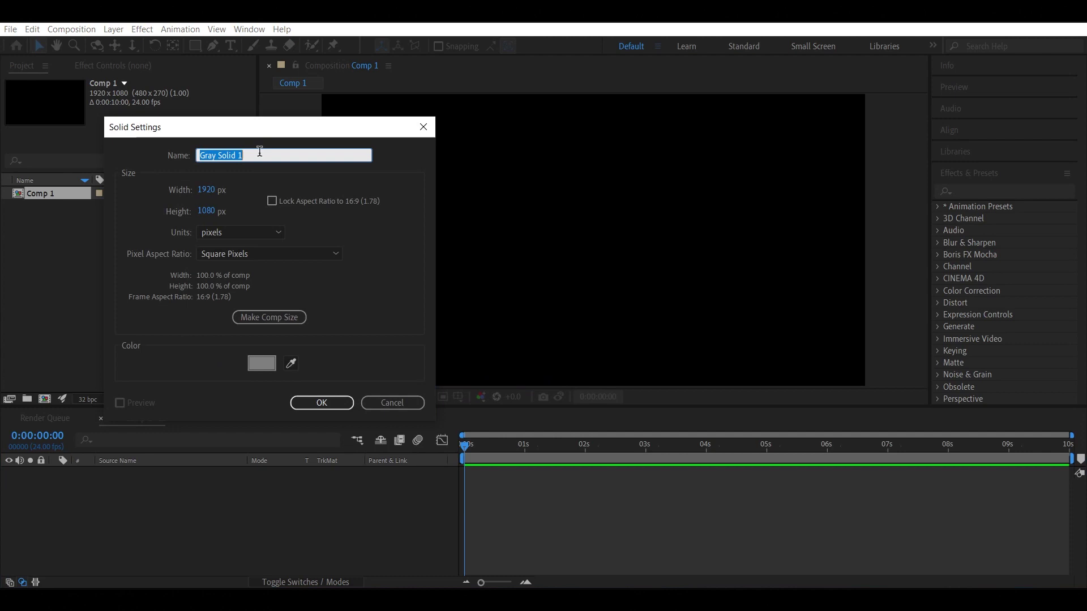
type("BG")
key("Return")
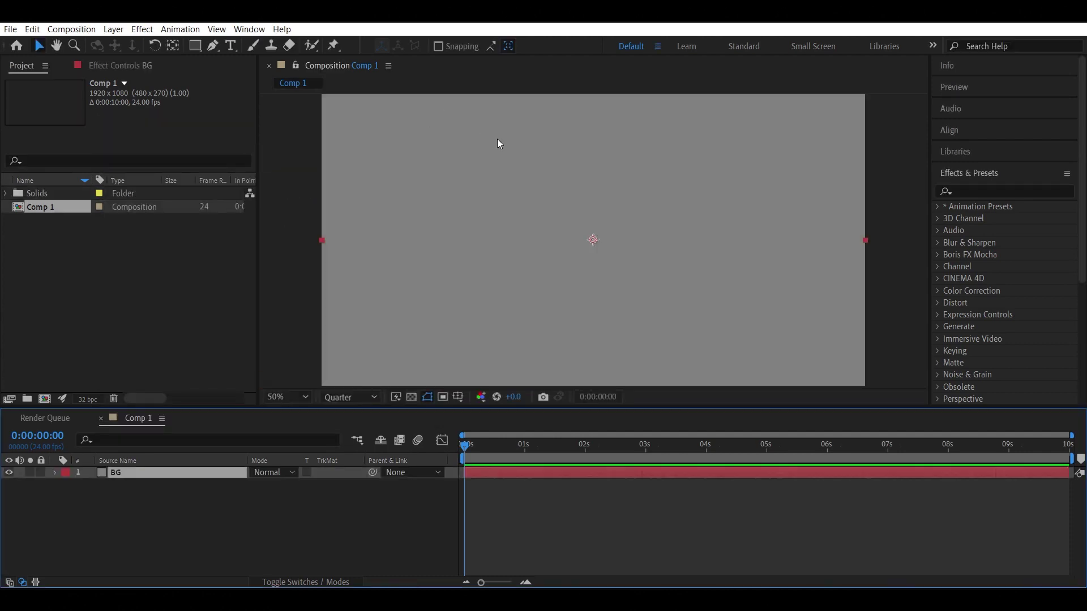
Add a second solid layer named SMOKE.
right_click(146, 527)
mouse_move(182, 386)
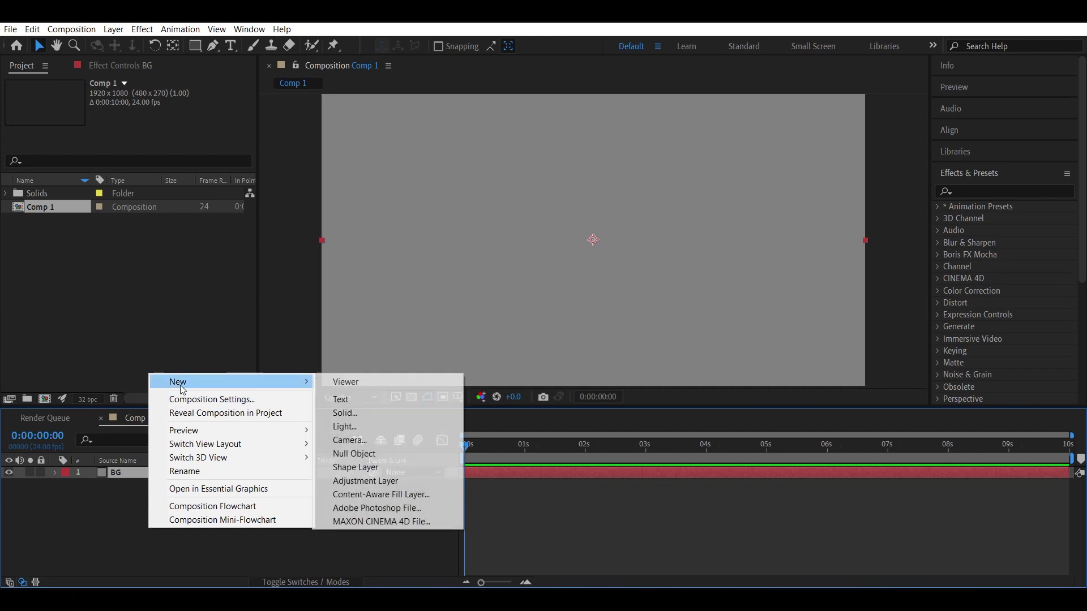
left_click(389, 413)
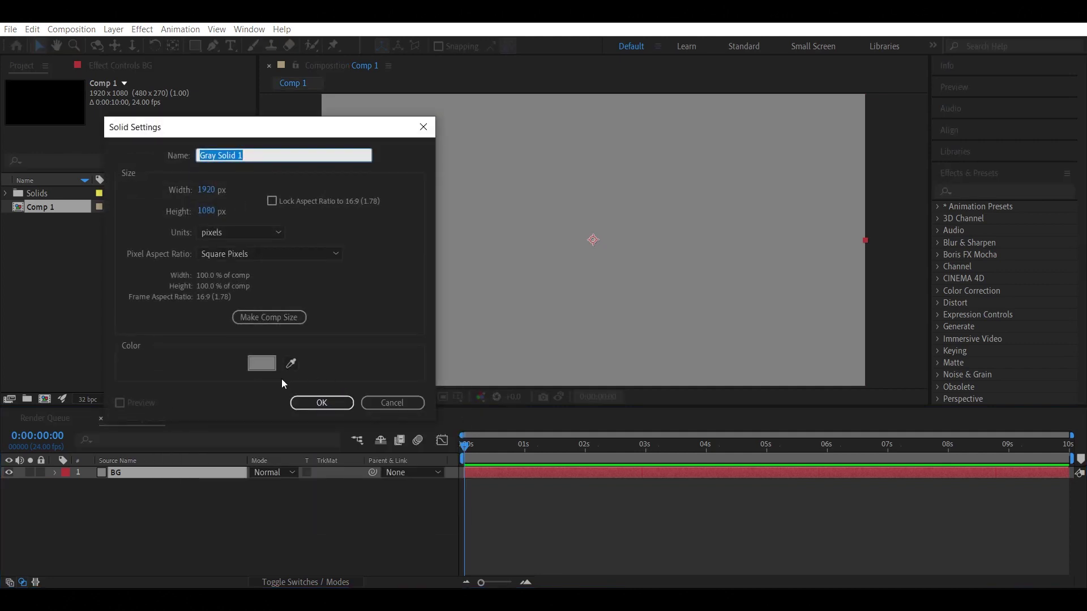
type("SMOKE")
key("Return")
Apply CC Particle World to the SMOKE layer and preview the default particles.
left_click(966, 189)
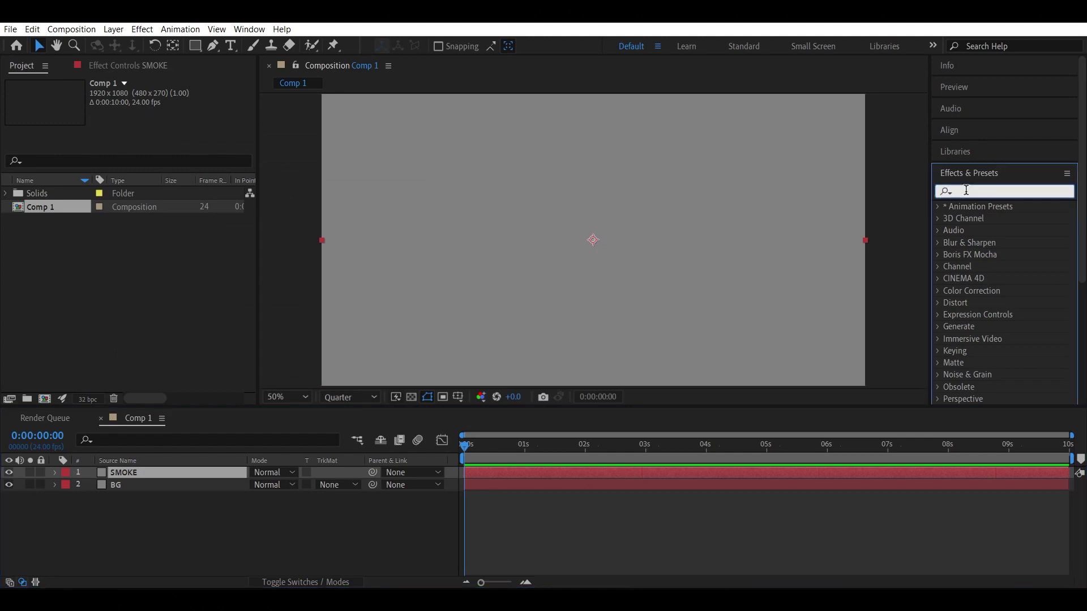
type("cc part")
left_click_drag(999, 230, 317, 472)
key("space")
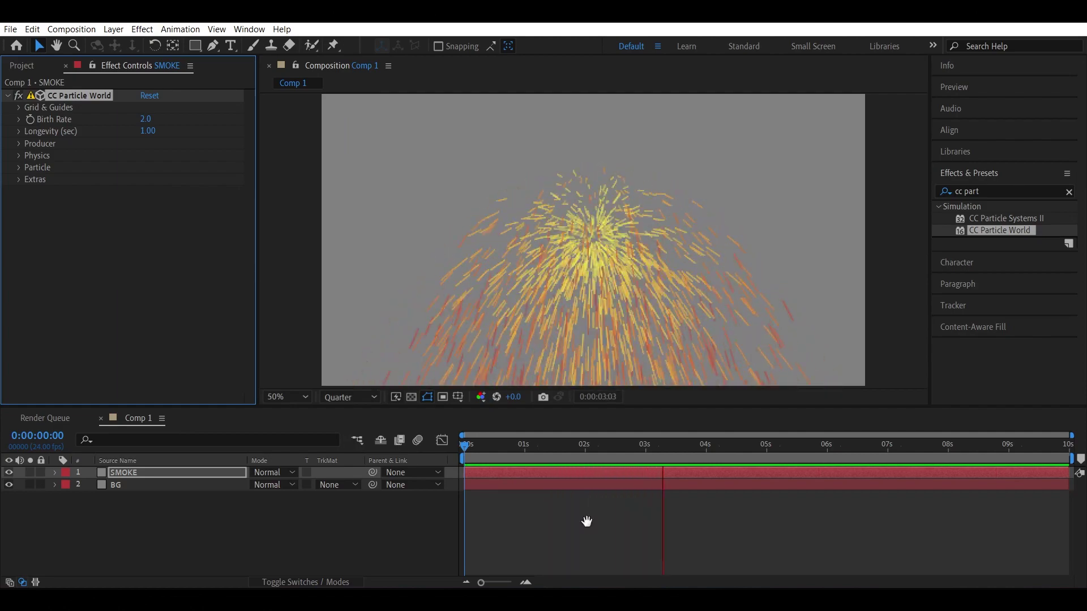
key("space")
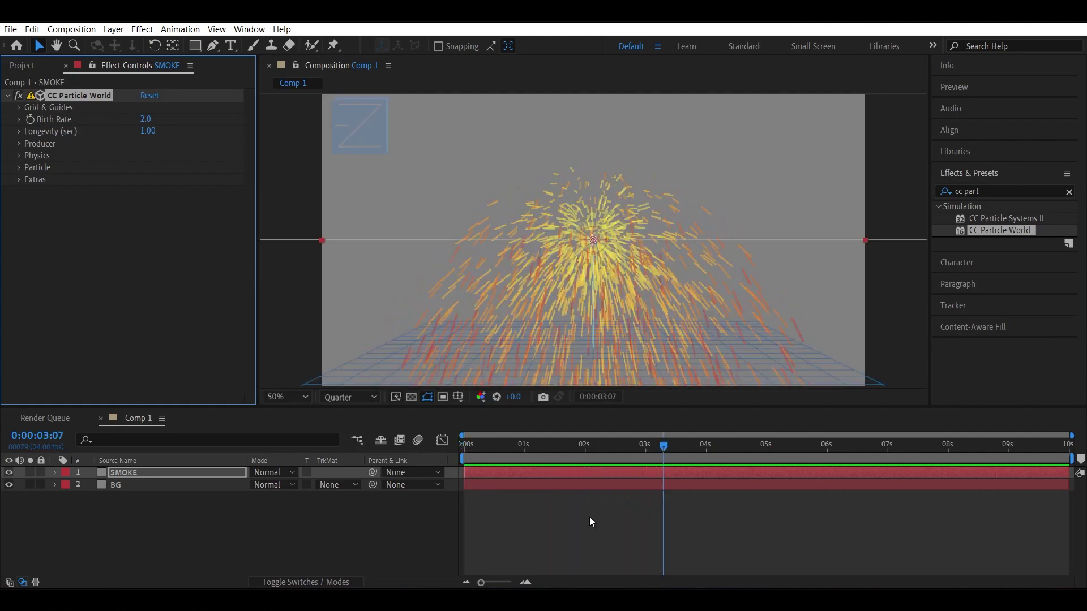
Set the Physics Animation to Fire and preview the rising flames from near the start.
left_click(16, 155)
left_click(176, 168)
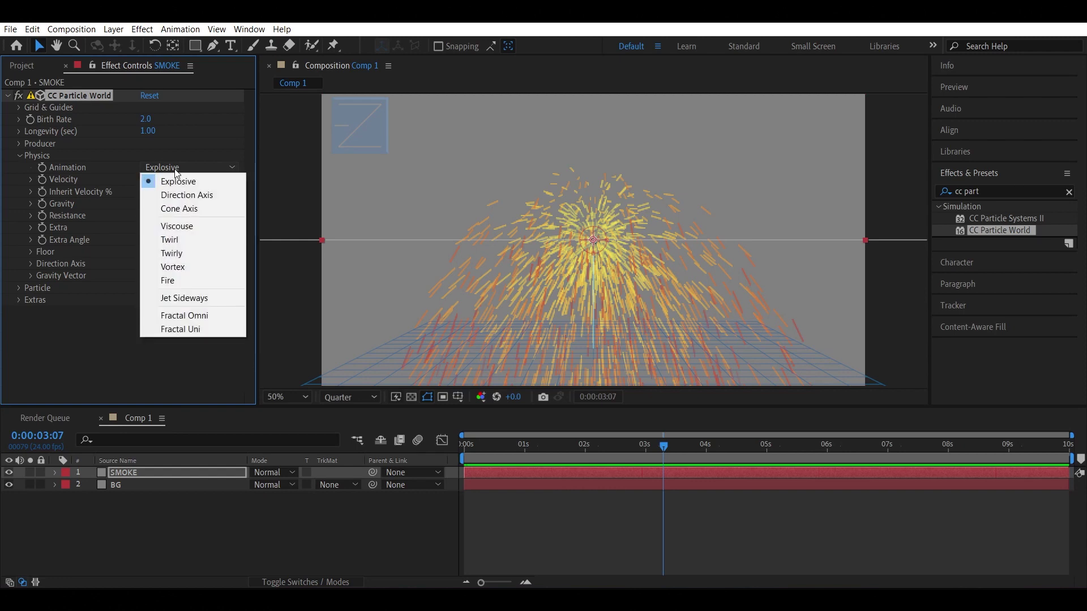
left_click(179, 280)
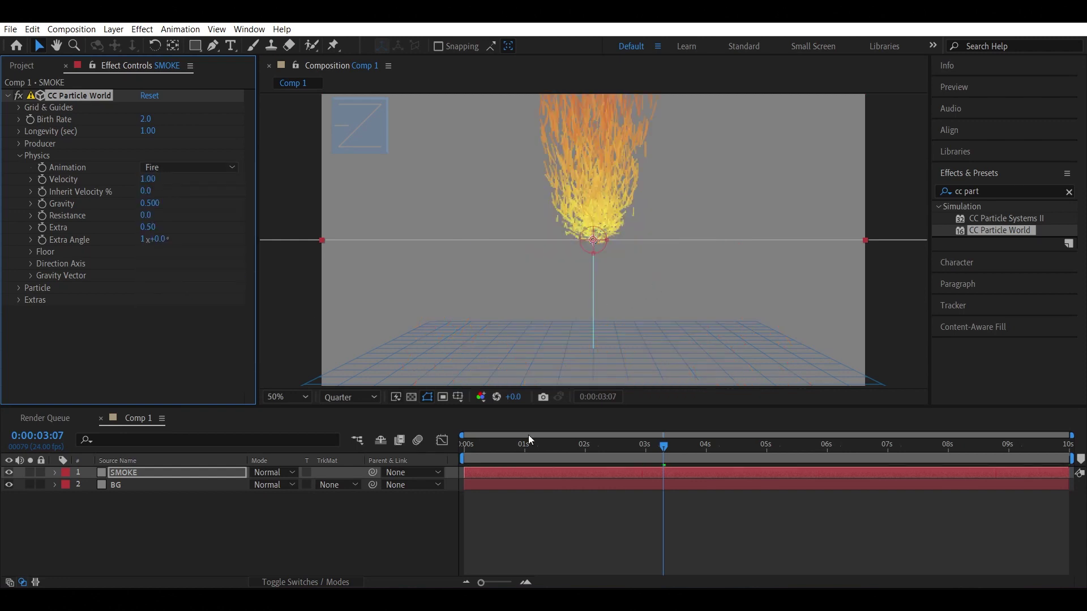
left_click(473, 444)
key("space")
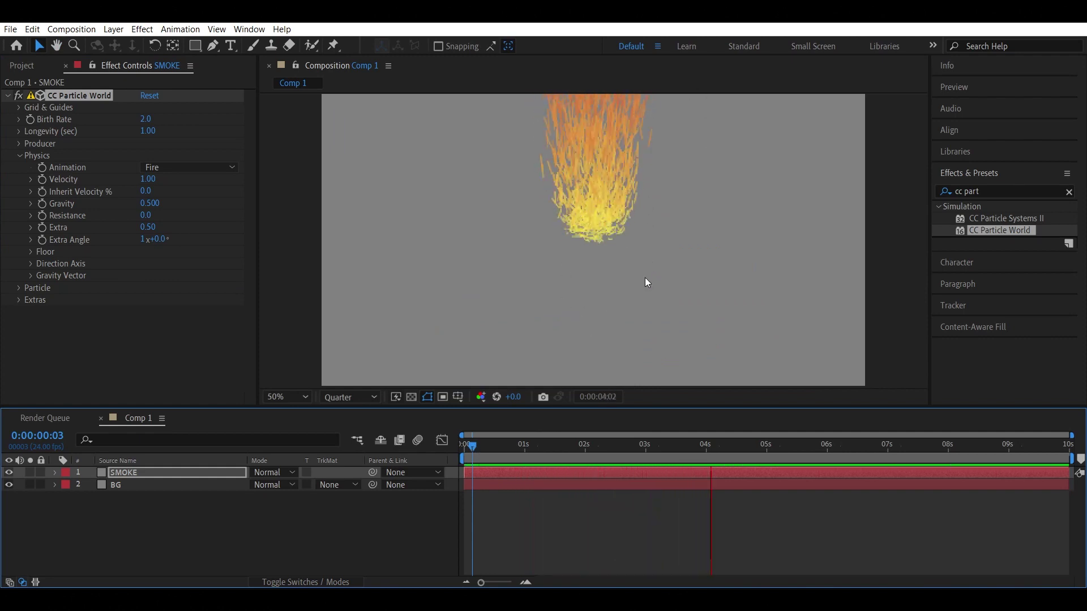
key("space")
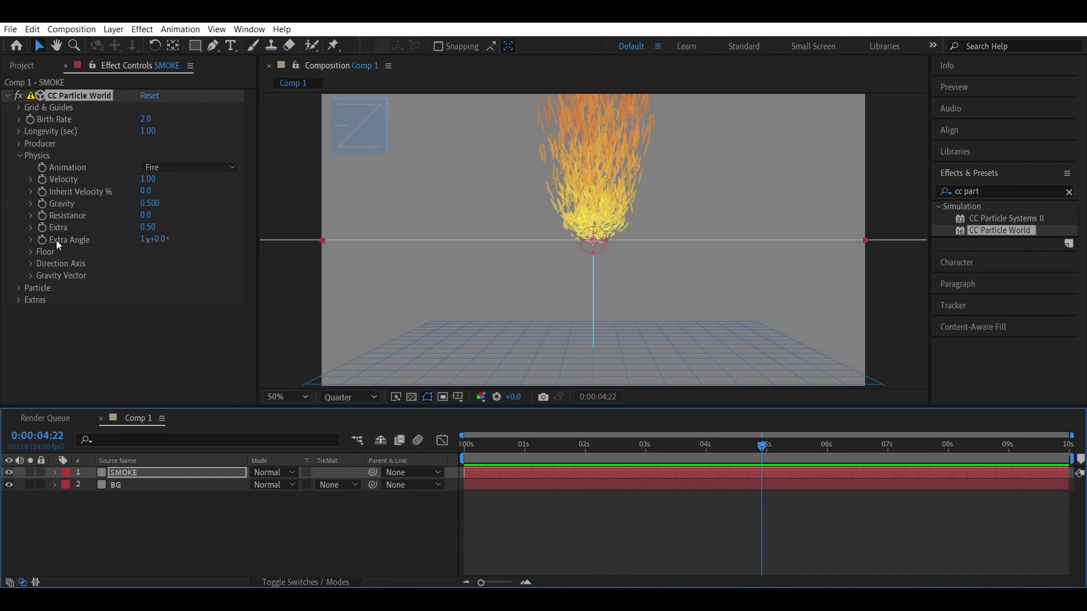
Set CC Particle World's Producer Position Z to 3.00, then deselect the SMOKE layer.
left_click(19, 143)
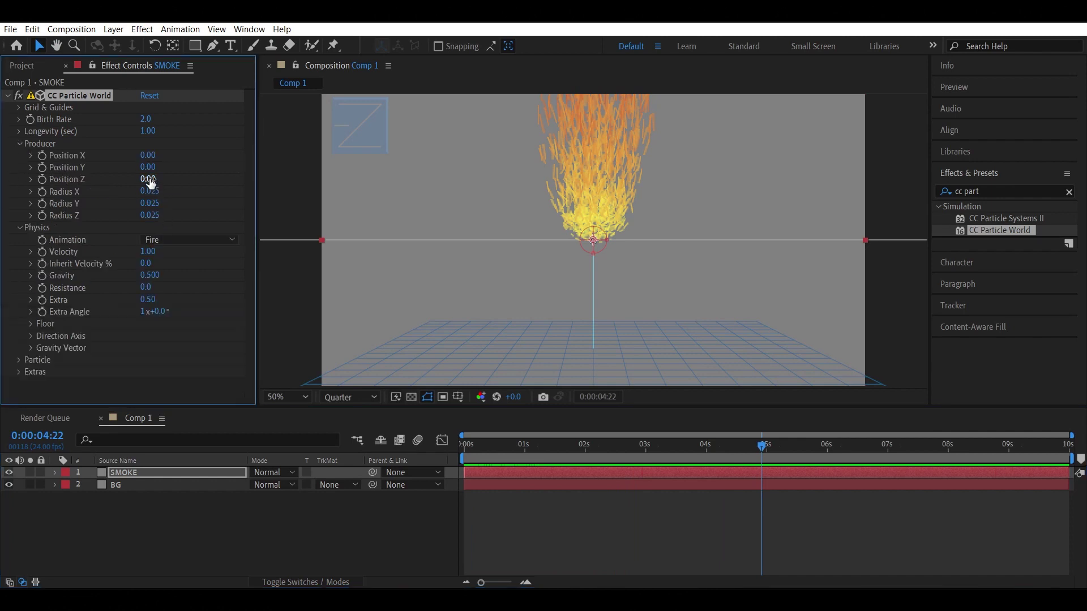
left_click_drag(150, 181, 148, 180)
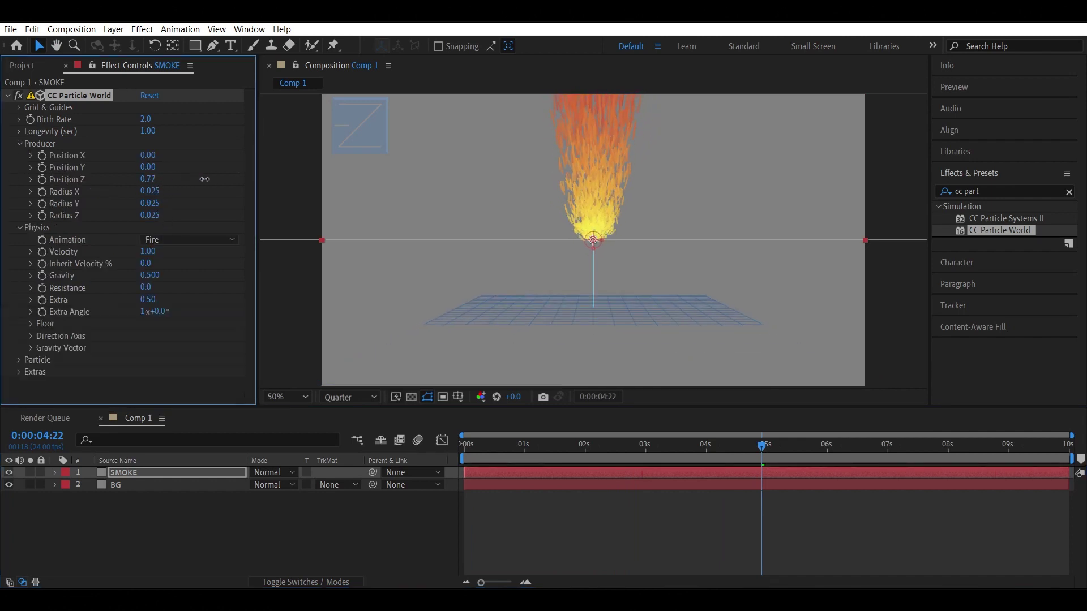
left_click(147, 179)
type("3")
key("Return")
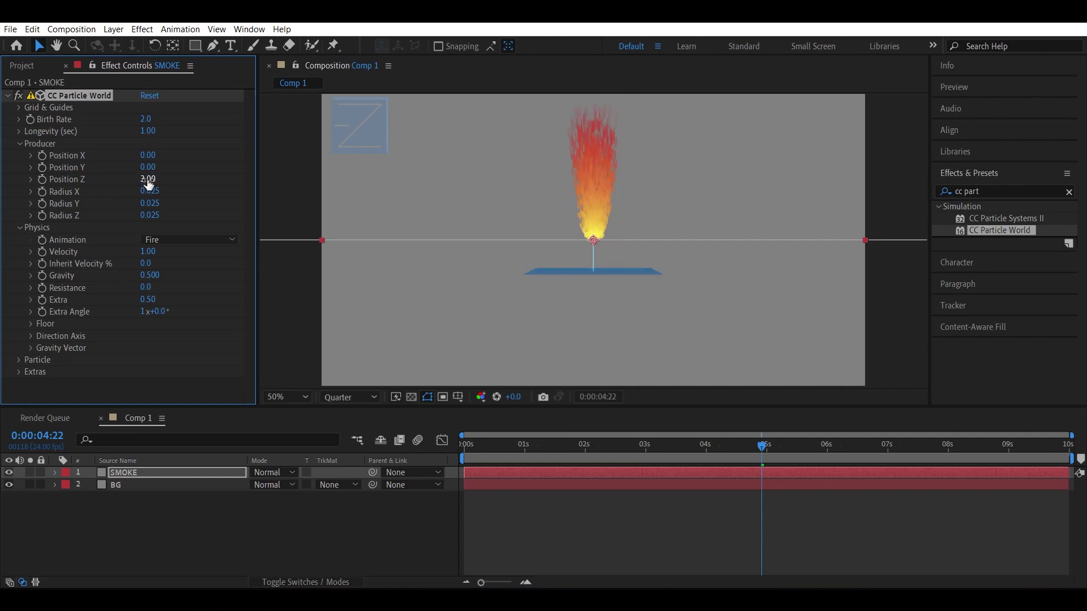
left_click(291, 291)
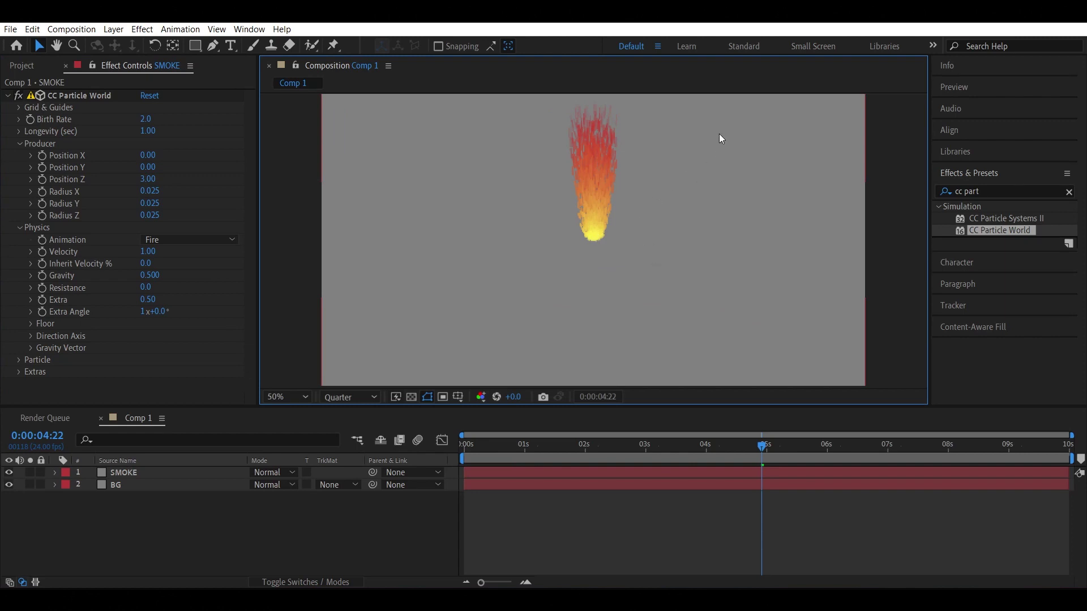
Expand Direction Axis and Gravity Vector and set Gravity X to -1.
left_click(30, 335)
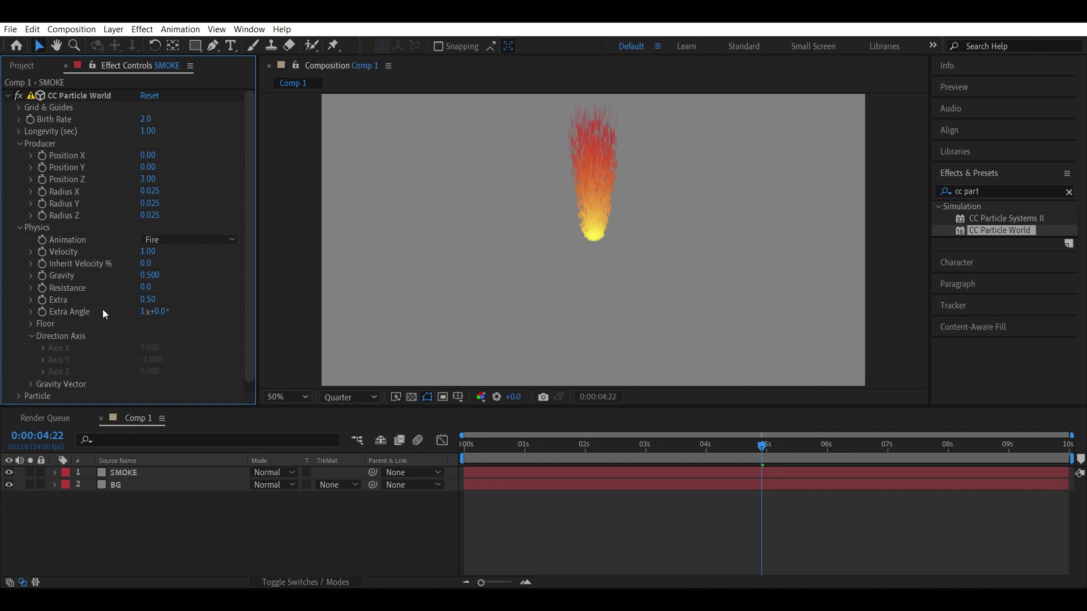
scroll(104, 309, "down", 1)
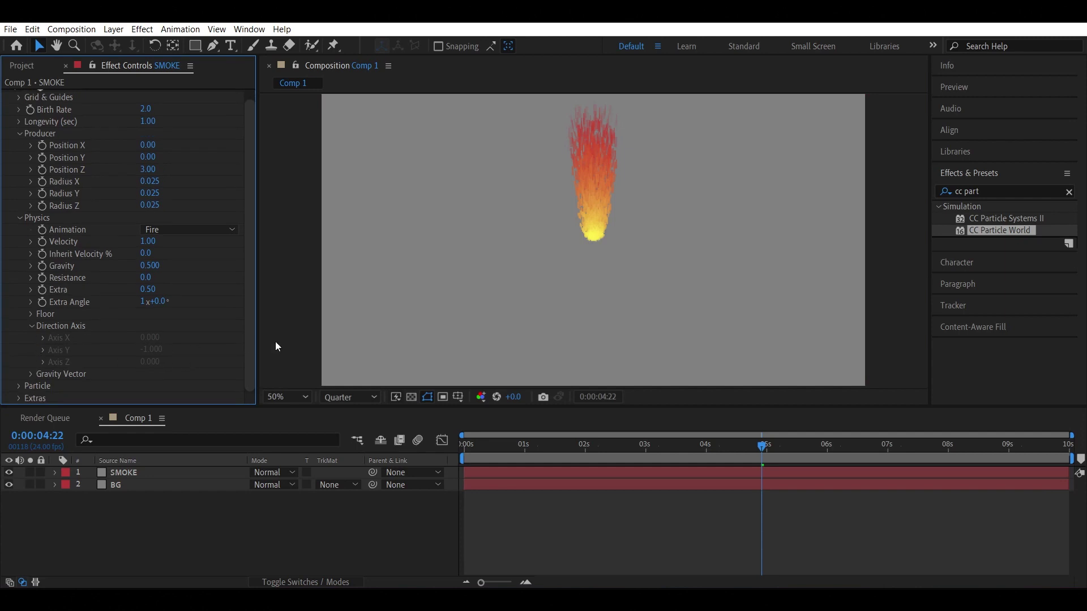
left_click(30, 373)
scroll(97, 338, "down", 1)
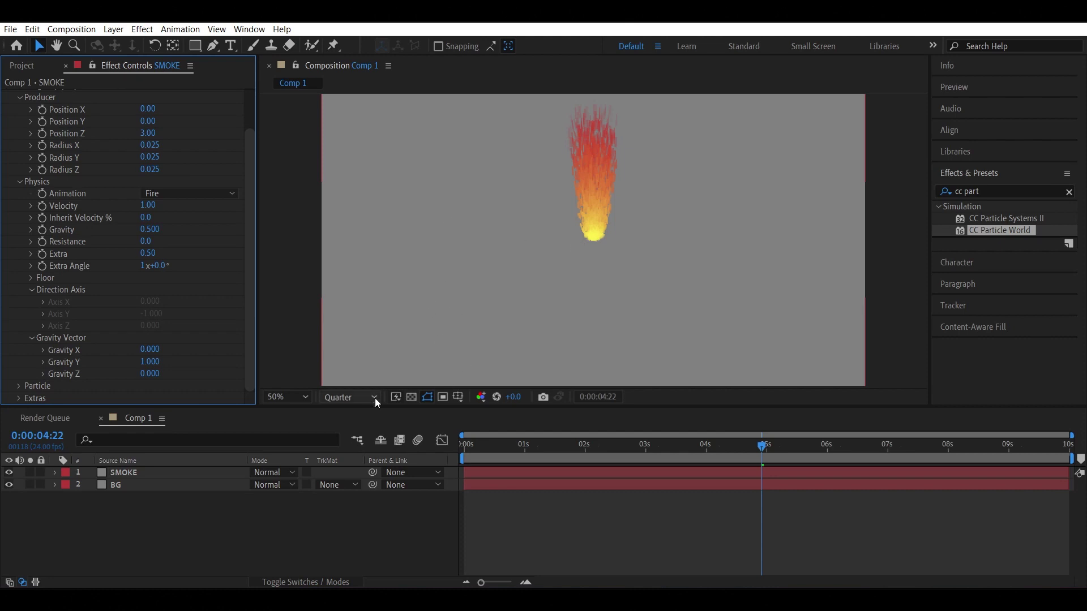
left_click(148, 351)
type("-1")
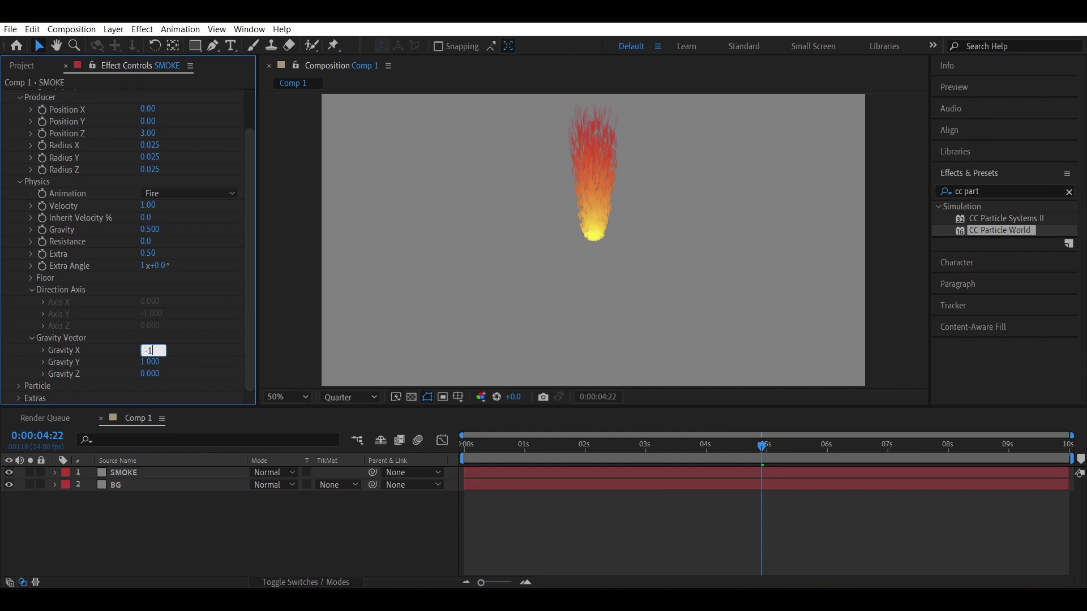
key("Return")
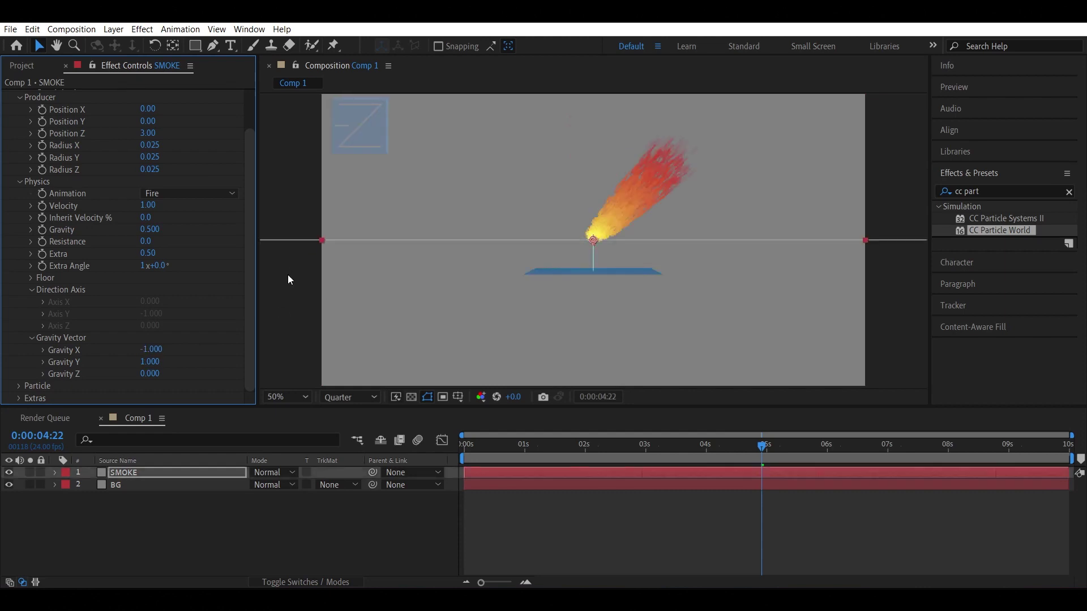
Deselect the layer and preview the diagonally slanted fire from the start.
left_click(497, 301)
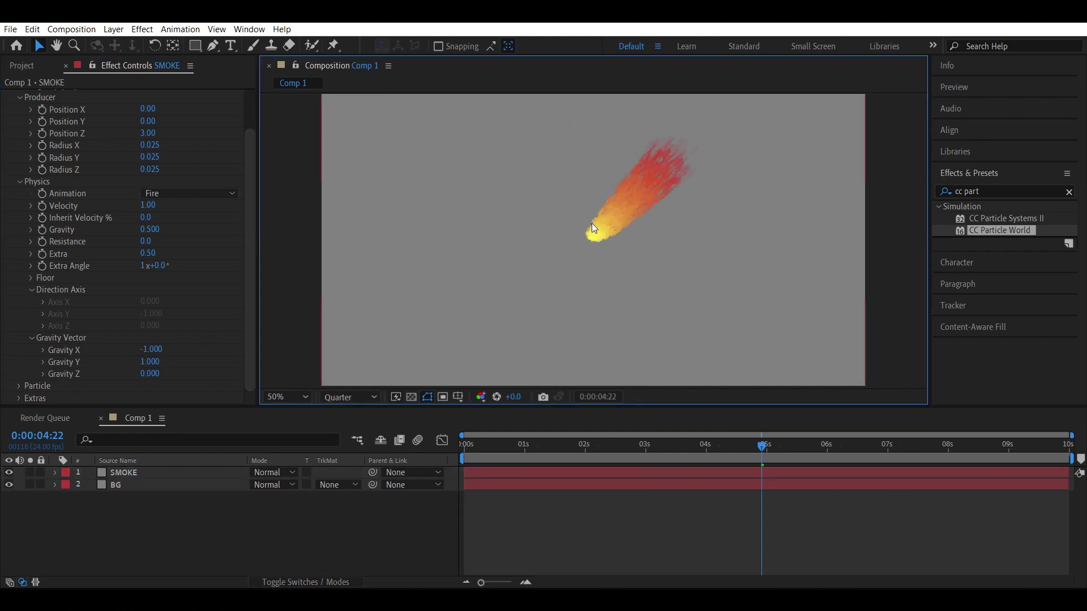
left_click(472, 450)
key("space")
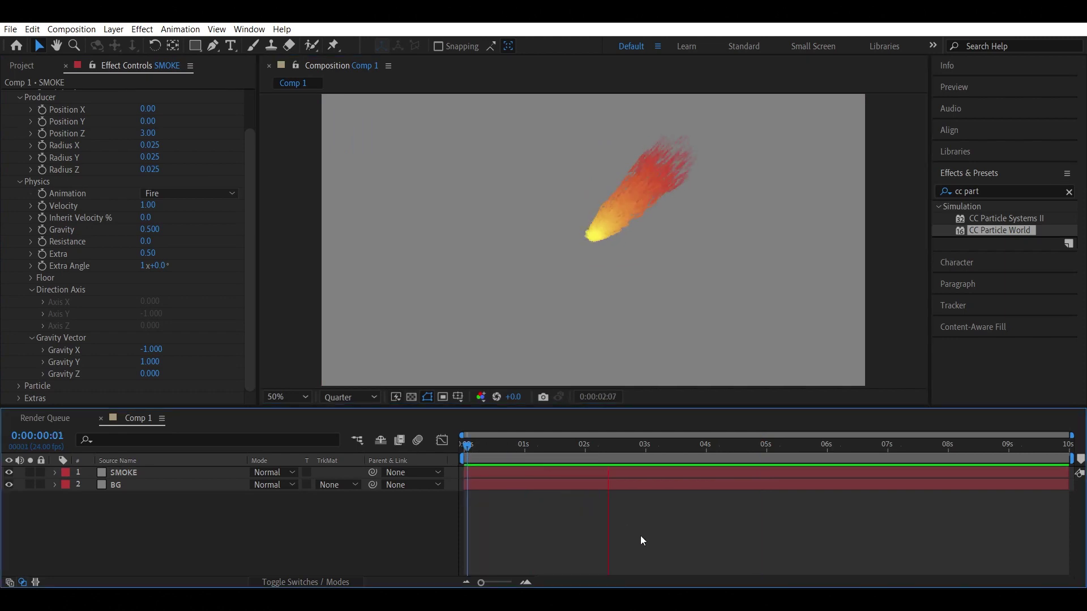
key("space")
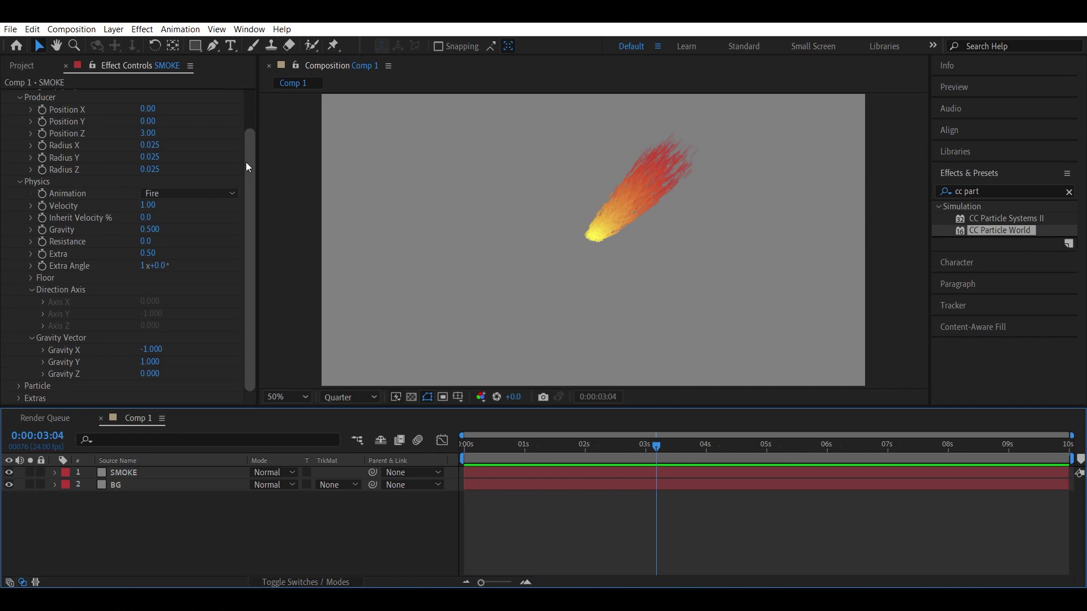
Raise particle Longevity and preview the longer fire trail from the start.
left_click_drag(249, 260, 250, 215)
left_click_drag(150, 135, 185, 130)
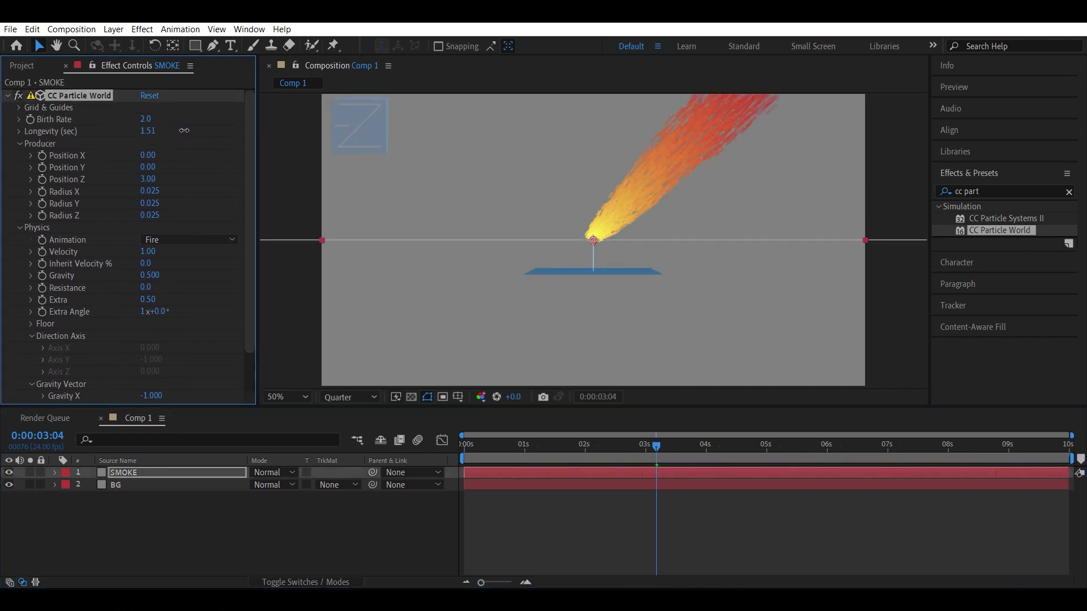
left_click(469, 450)
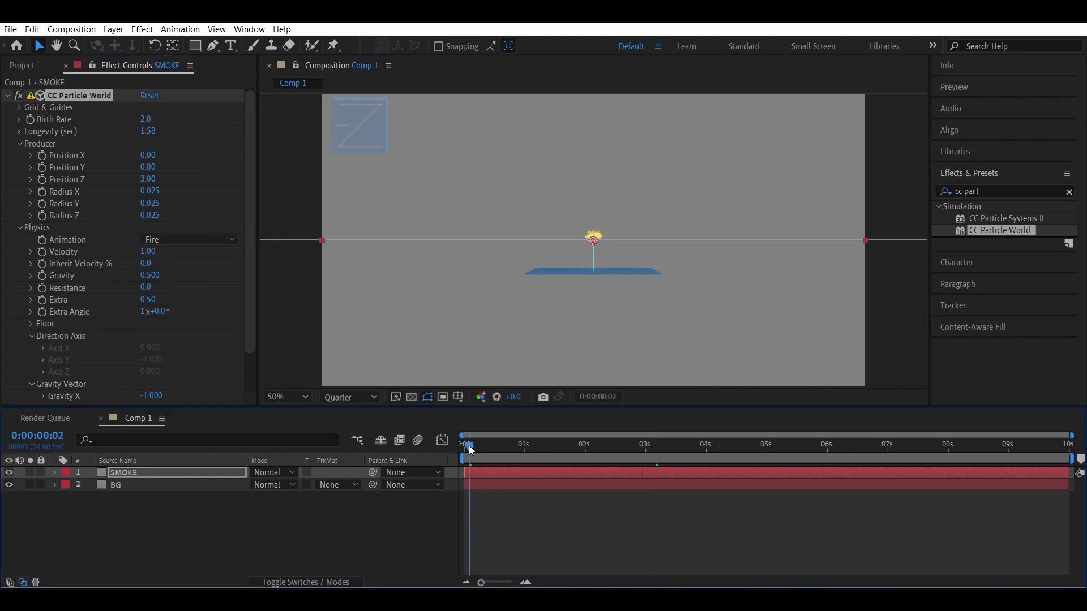
key("space")
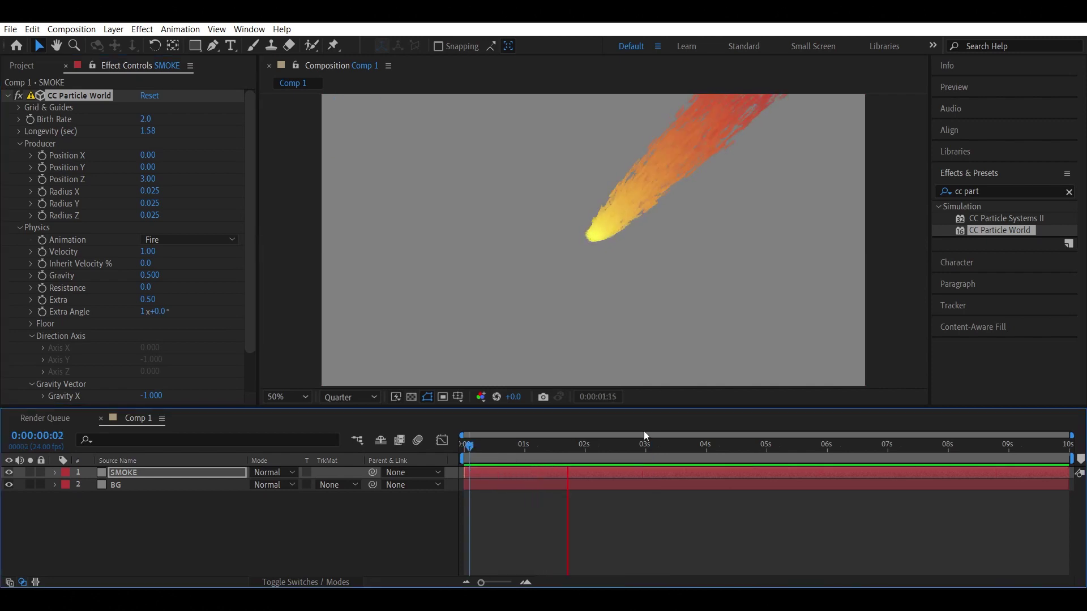
key("space")
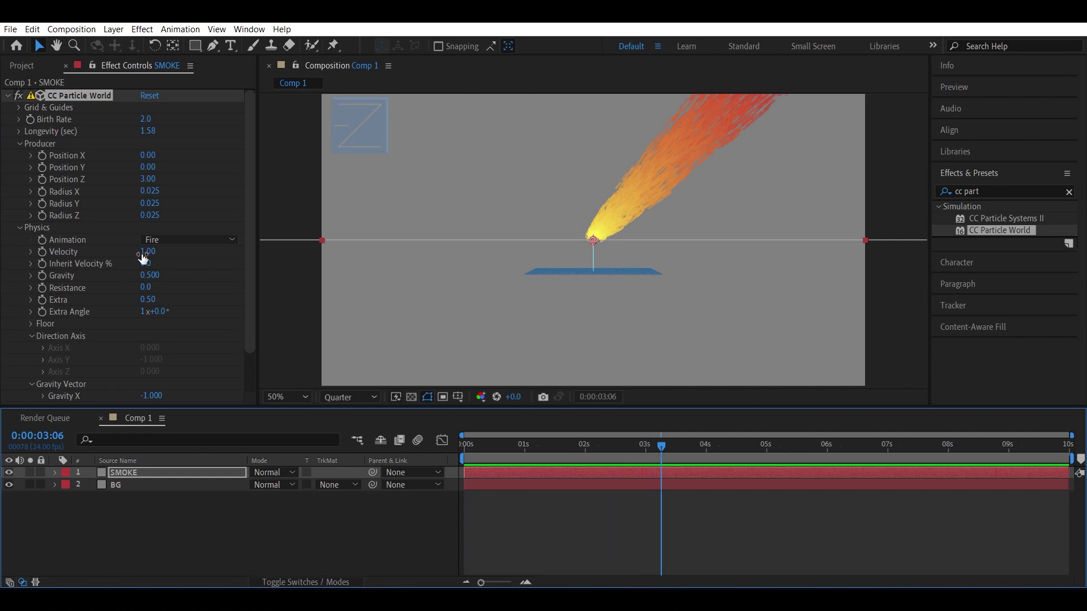
Try a higher particle Velocity in a preview, then set Velocity to 1.00.
left_click_drag(152, 258, 205, 251)
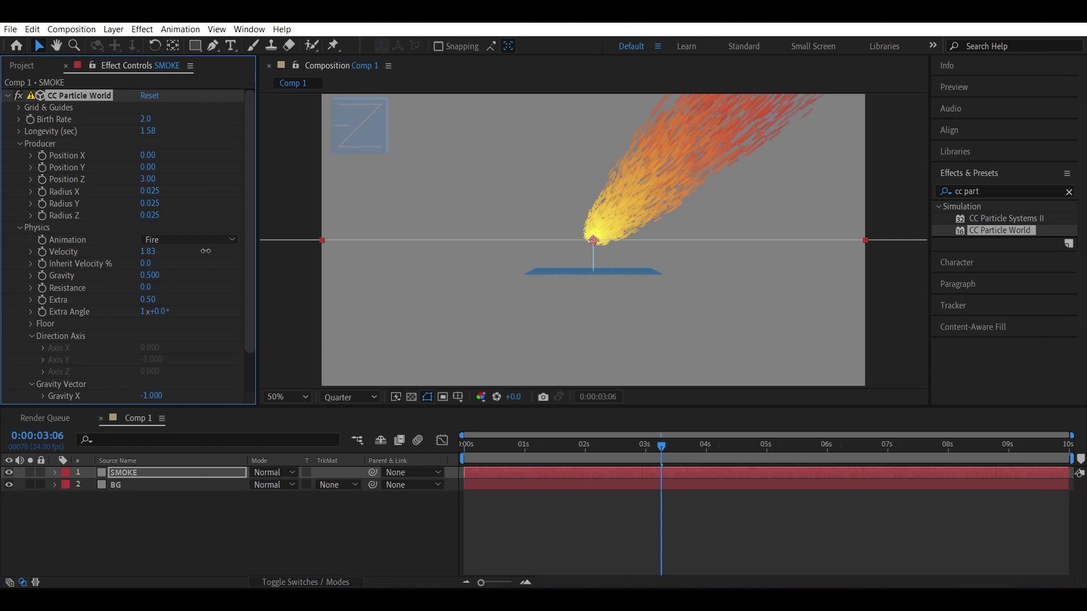
left_click(472, 447)
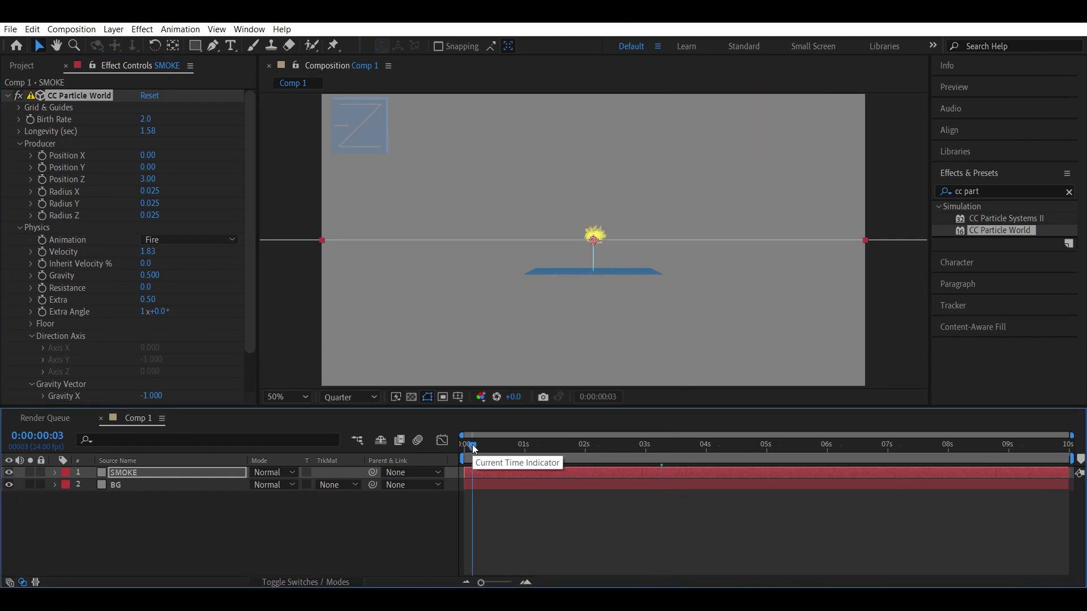
key("space")
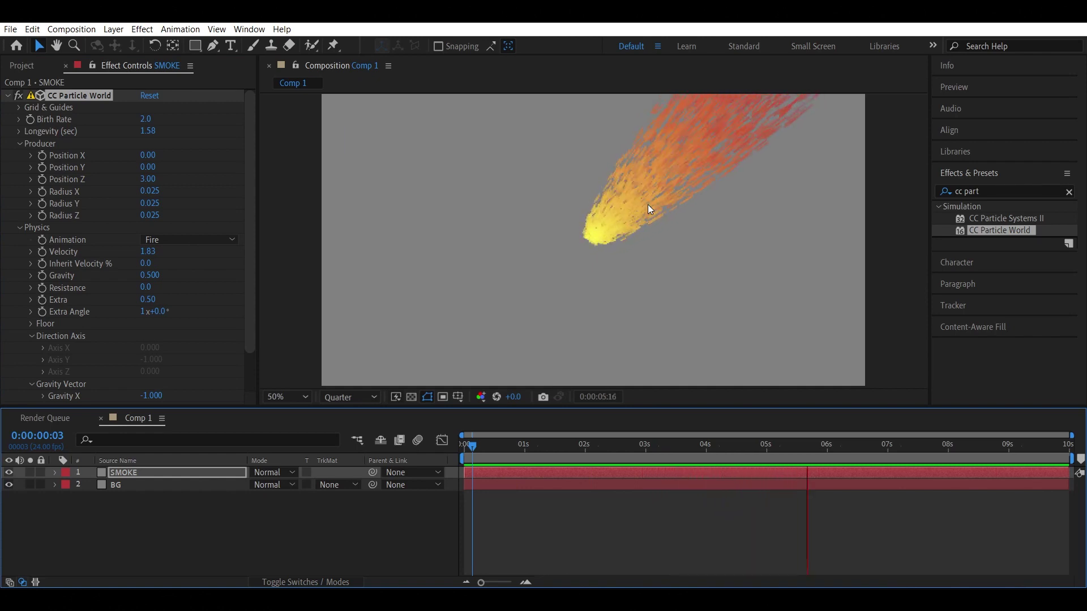
key("space")
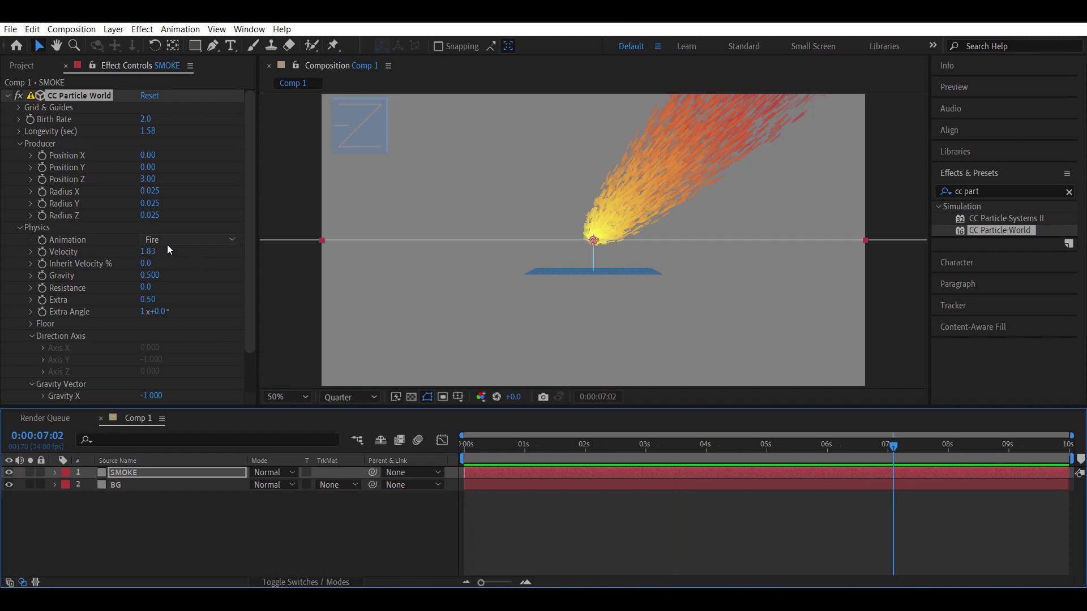
left_click(147, 254)
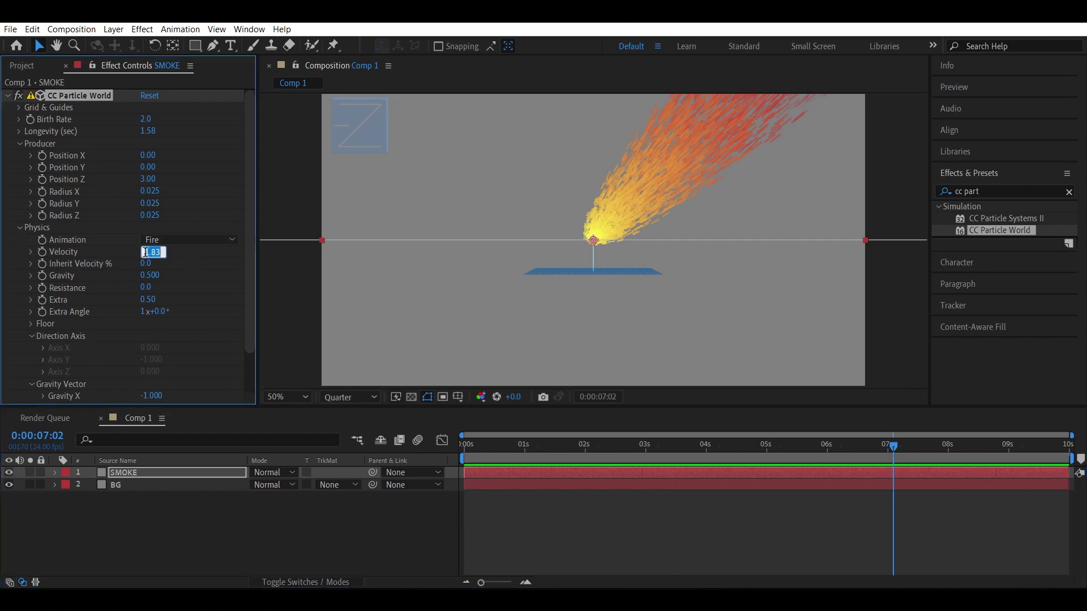
type("1")
key("Return")
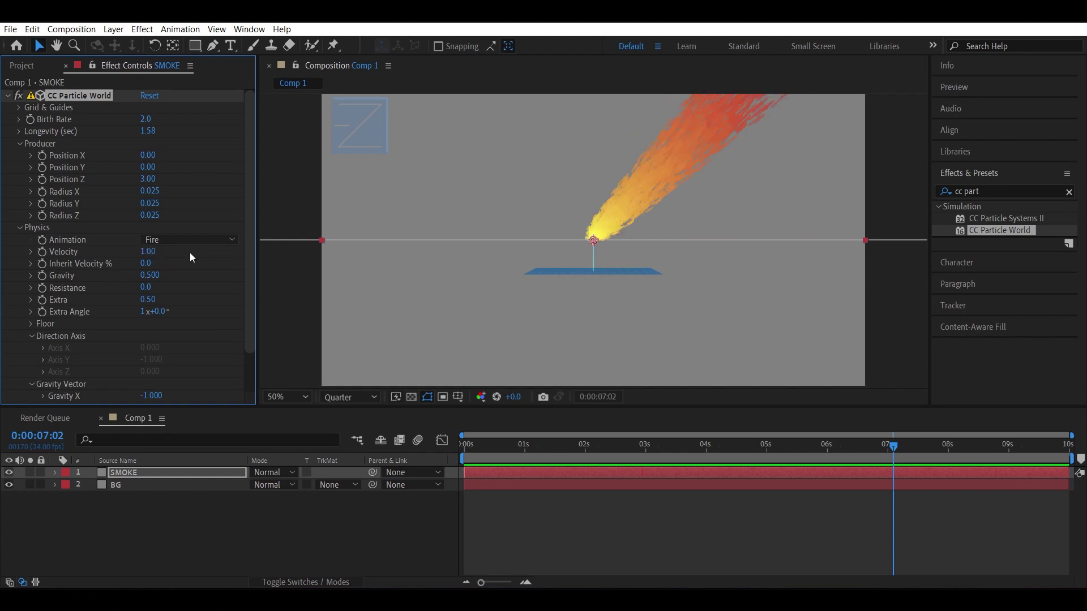
Set particle Gravity to 1.5 and preview the fire trail from the start.
left_click_drag(146, 279, 164, 277)
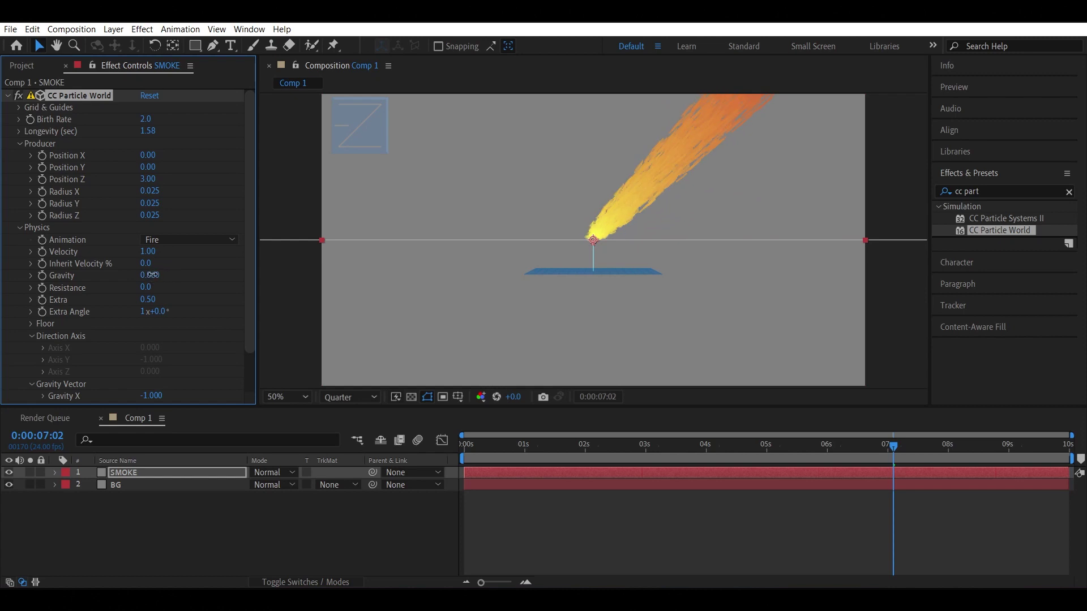
left_click(164, 277)
type("1.5")
key("Return")
left_click(471, 450)
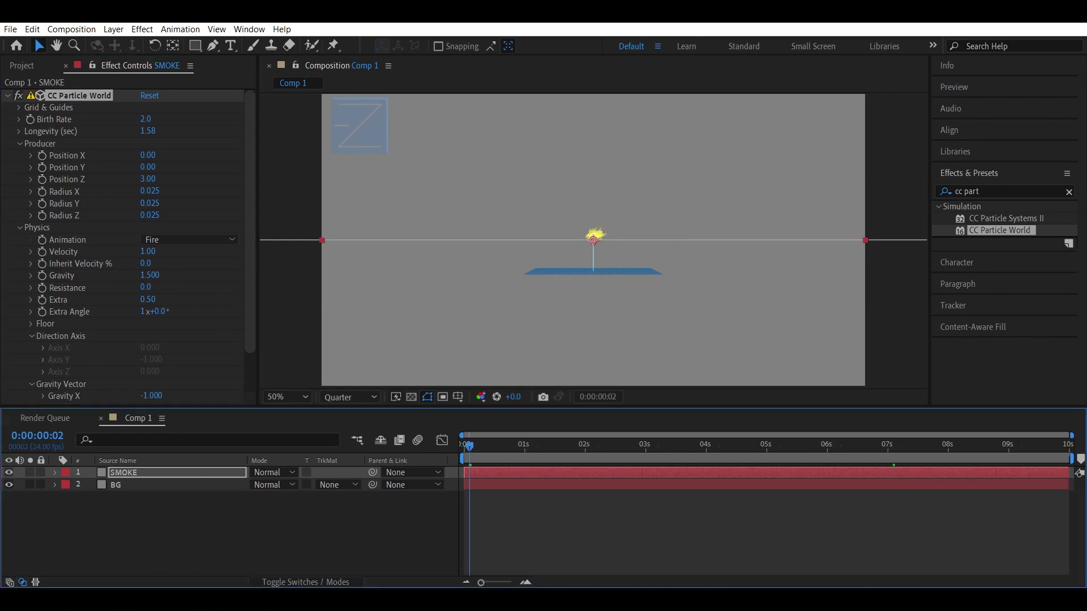
key("space")
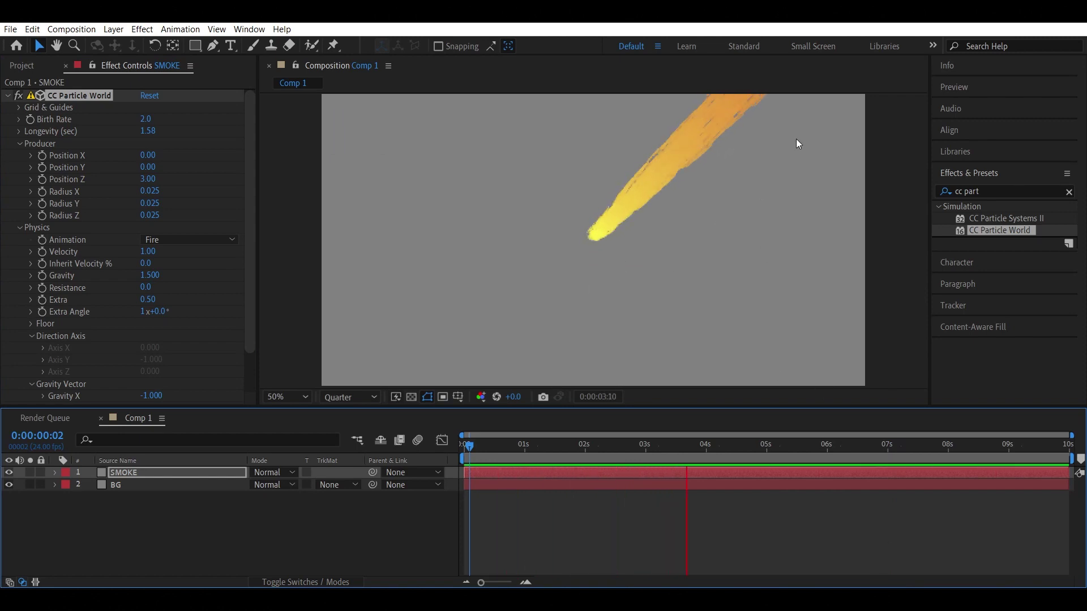
key("space")
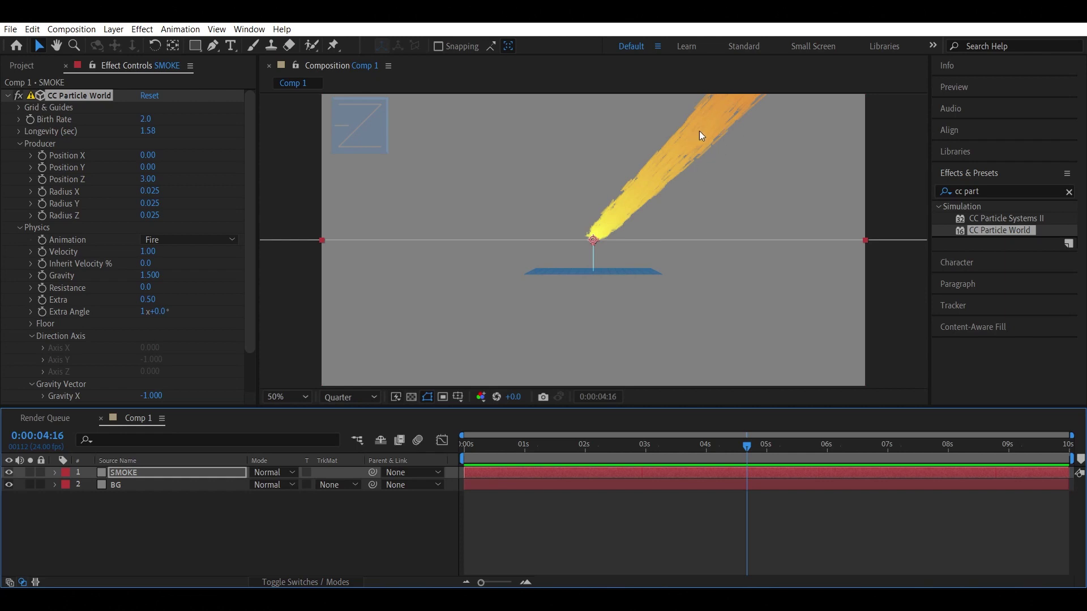
Set particle Resistance to 4.0 and preview the tighter fire streak from the start.
left_click(148, 288)
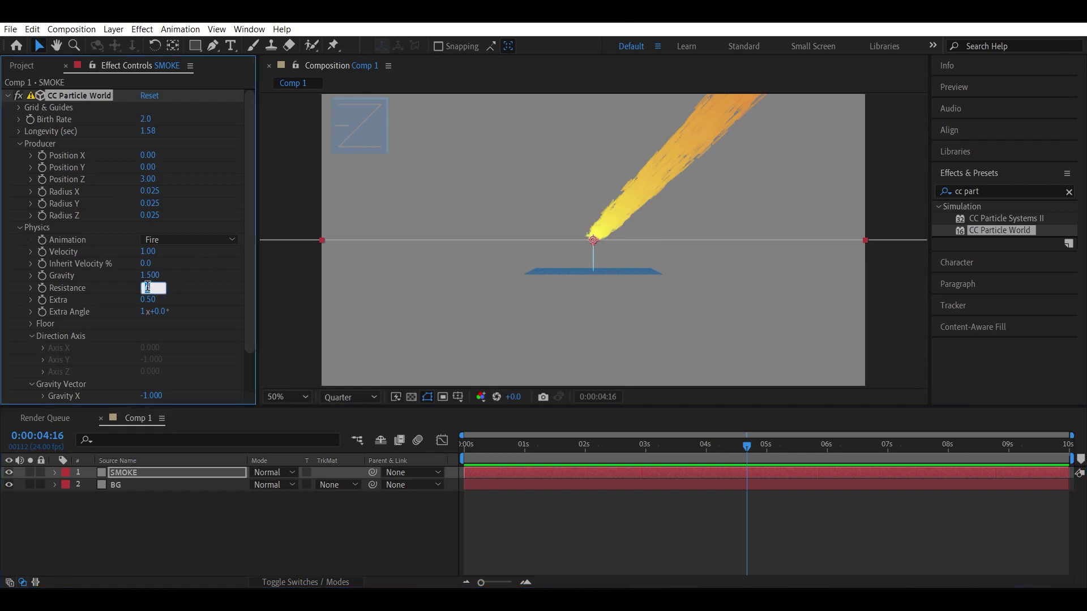
type("4")
key("Return")
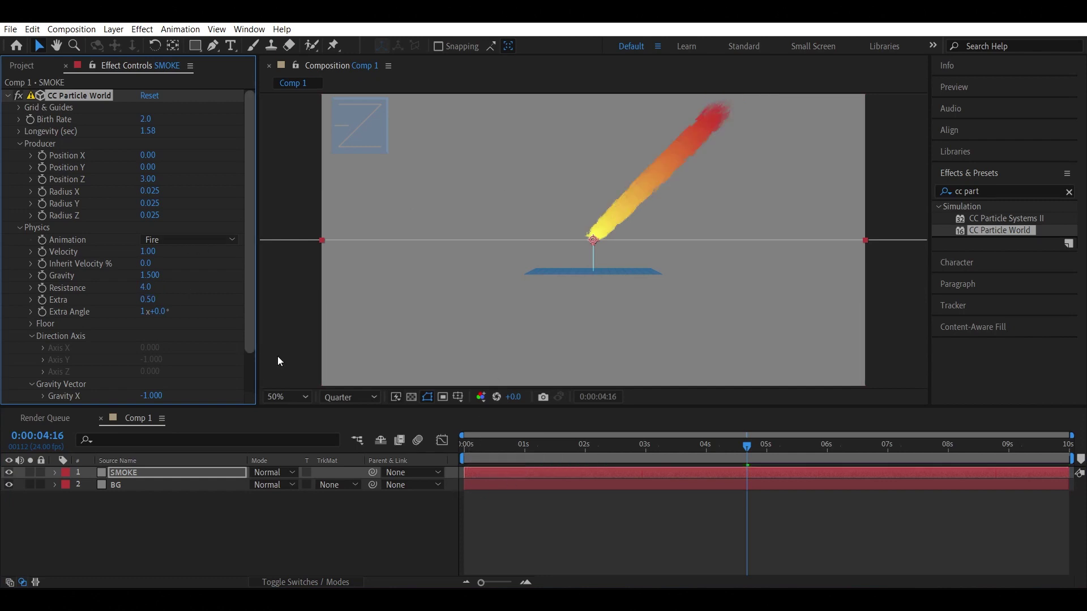
left_click(464, 444)
key("space")
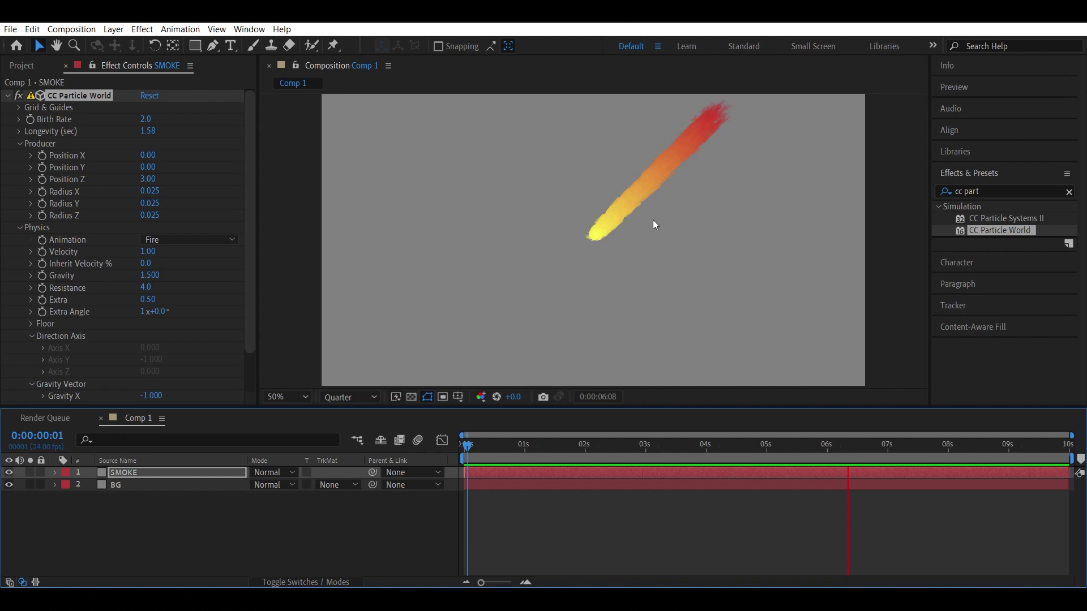
key("space")
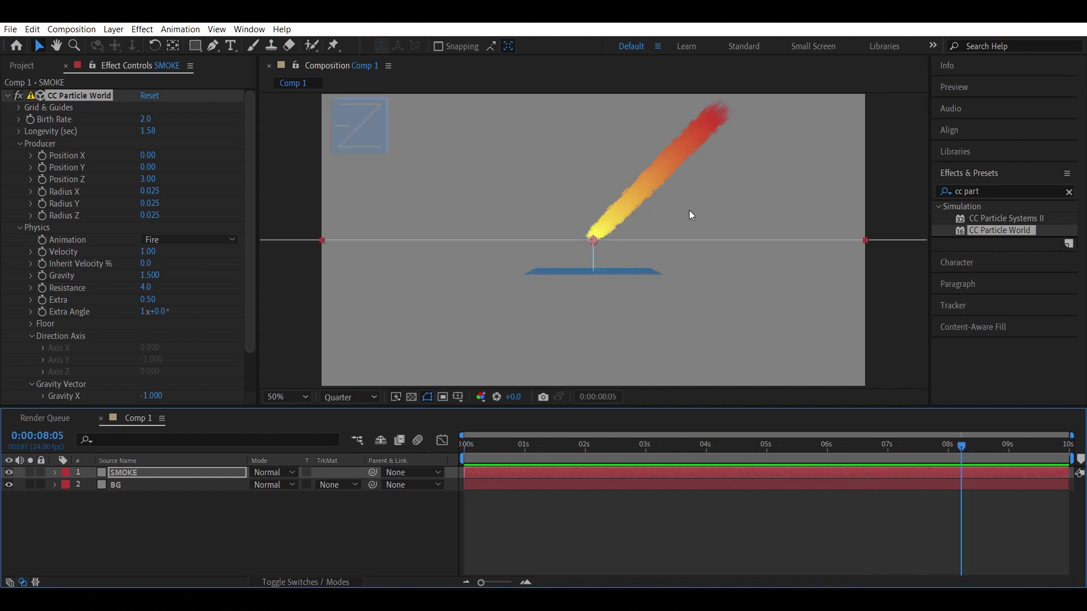
Scrub Longevity up to 2.91 seconds and preview the longer trail from the start.
left_click(184, 219)
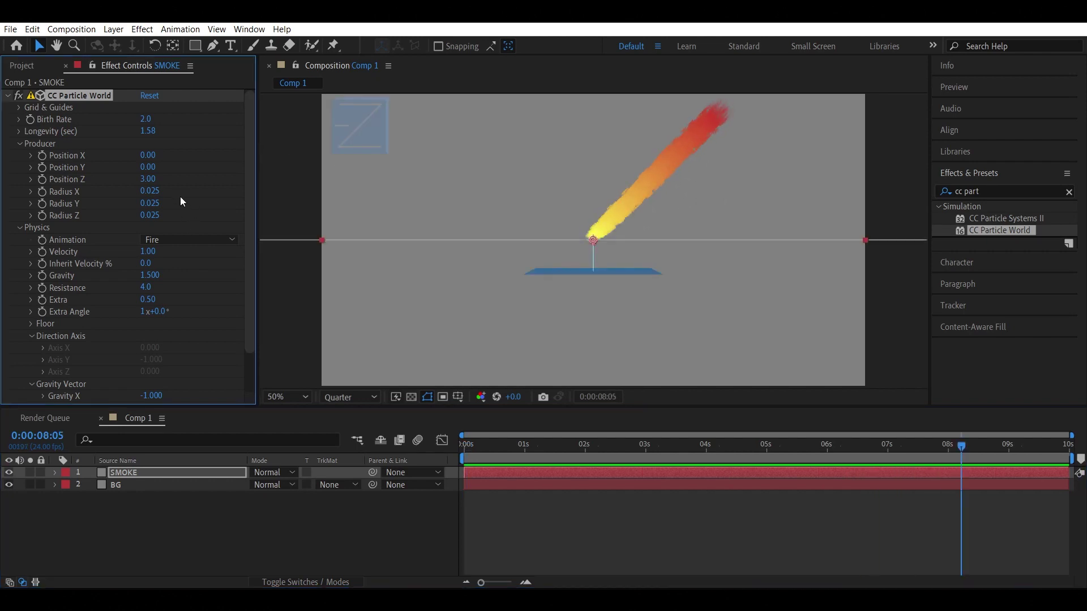
left_click_drag(153, 134, 712, 83)
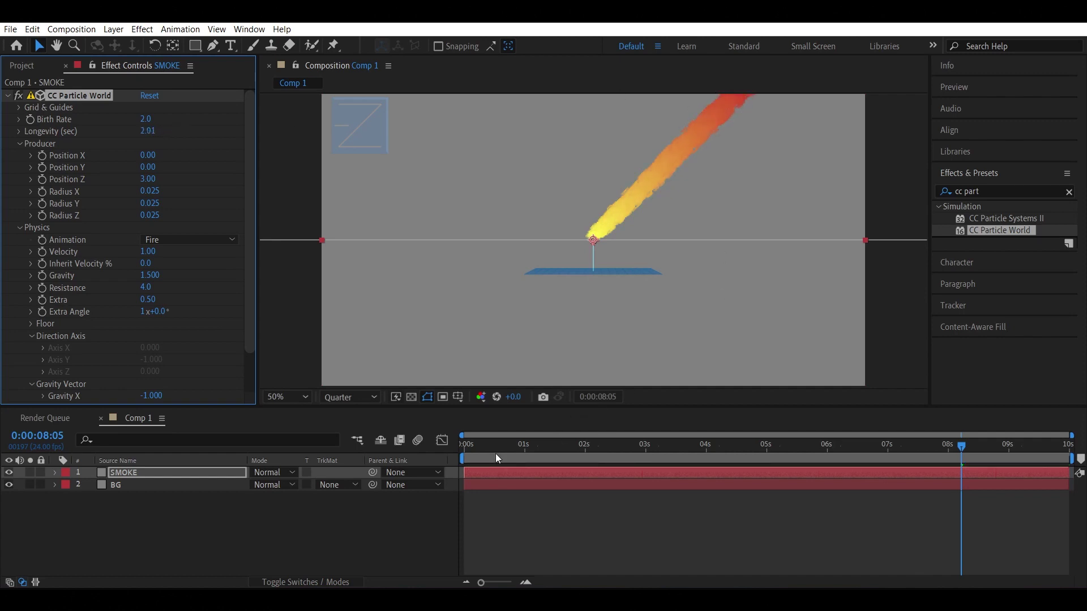
left_click(470, 445)
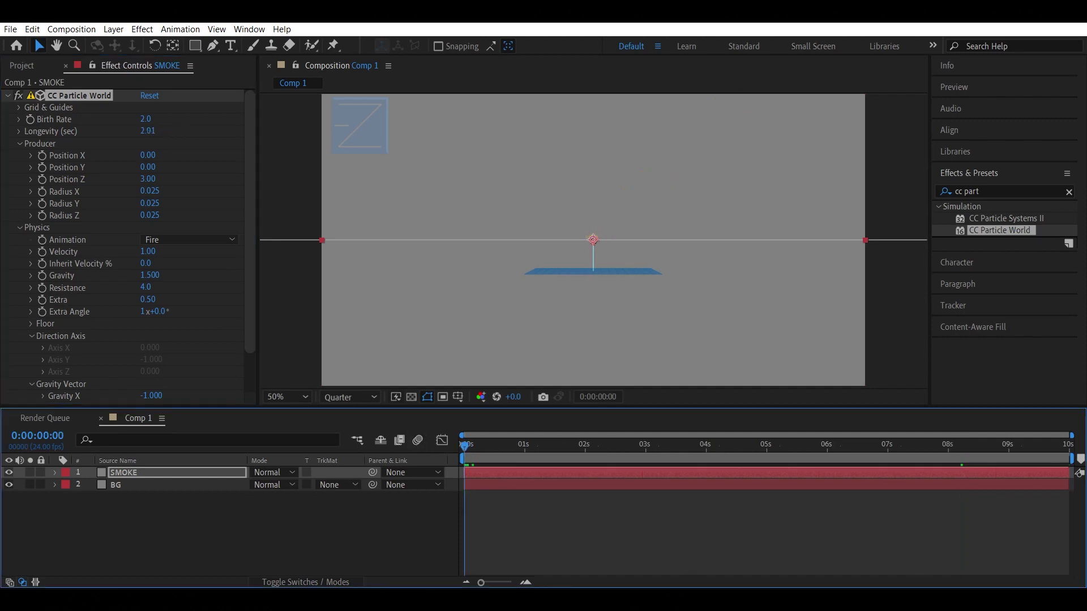
left_click(674, 525)
key("space")
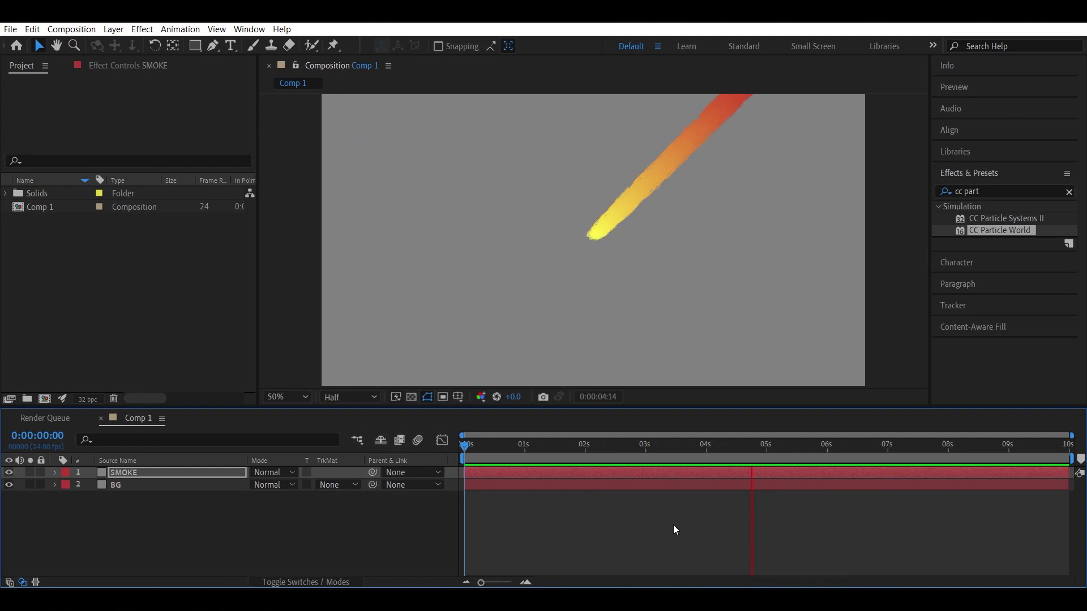
key("space")
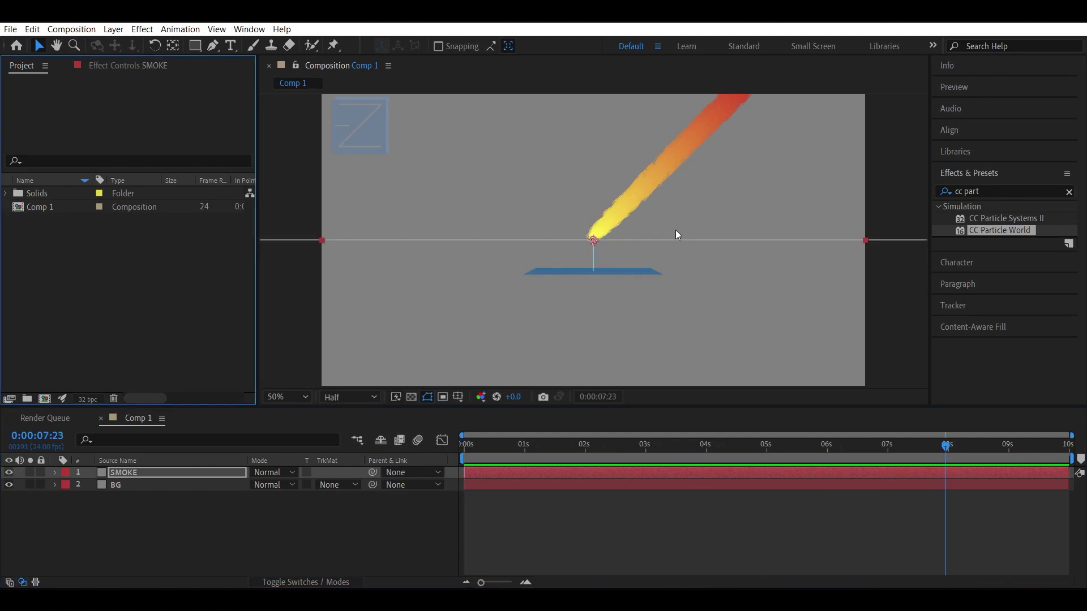
Import the smoke particle texture PNG and add it as a layer in Comp 1.
right_click(55, 257)
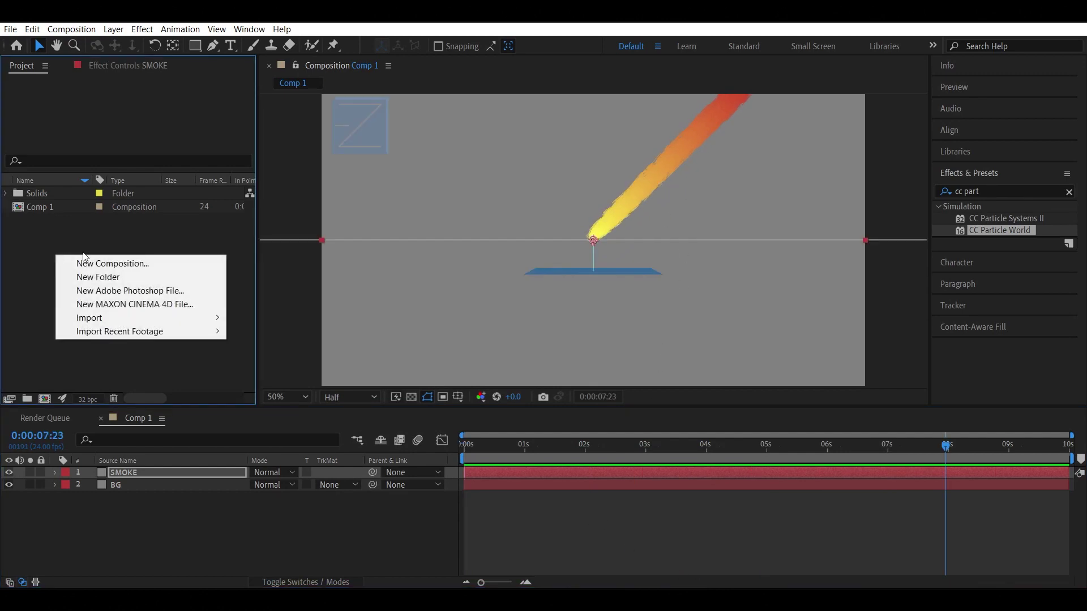
mouse_move(135, 318)
left_click(237, 317)
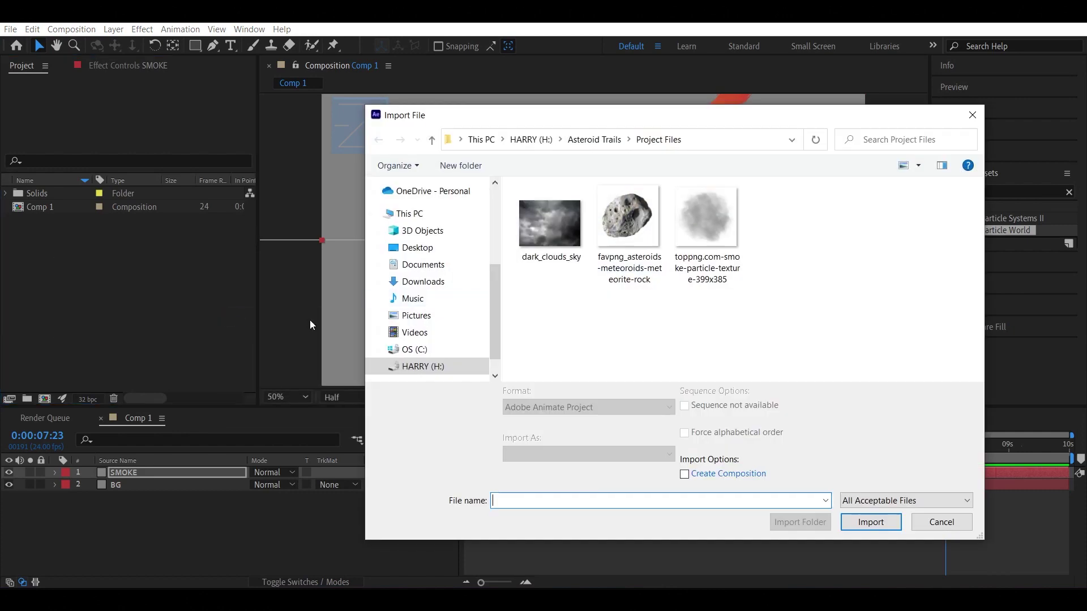
left_click(692, 221)
left_click(870, 510)
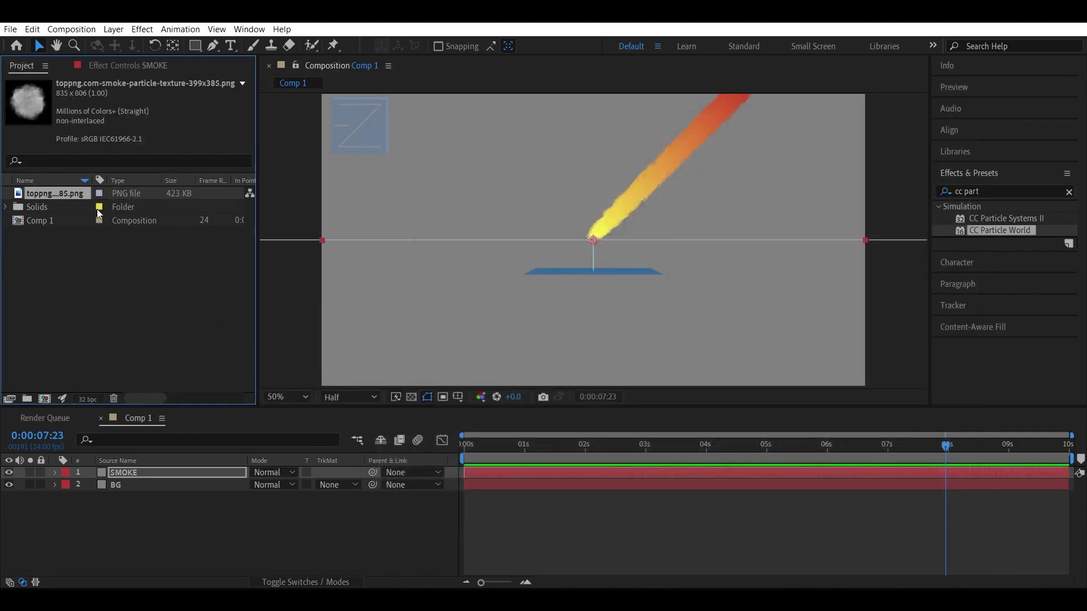
left_click_drag(72, 196, 127, 471)
Solo the smoke texture, check its transparency, and pre-compose it as SMOKE PUFF TEXTURE.
left_click(31, 473)
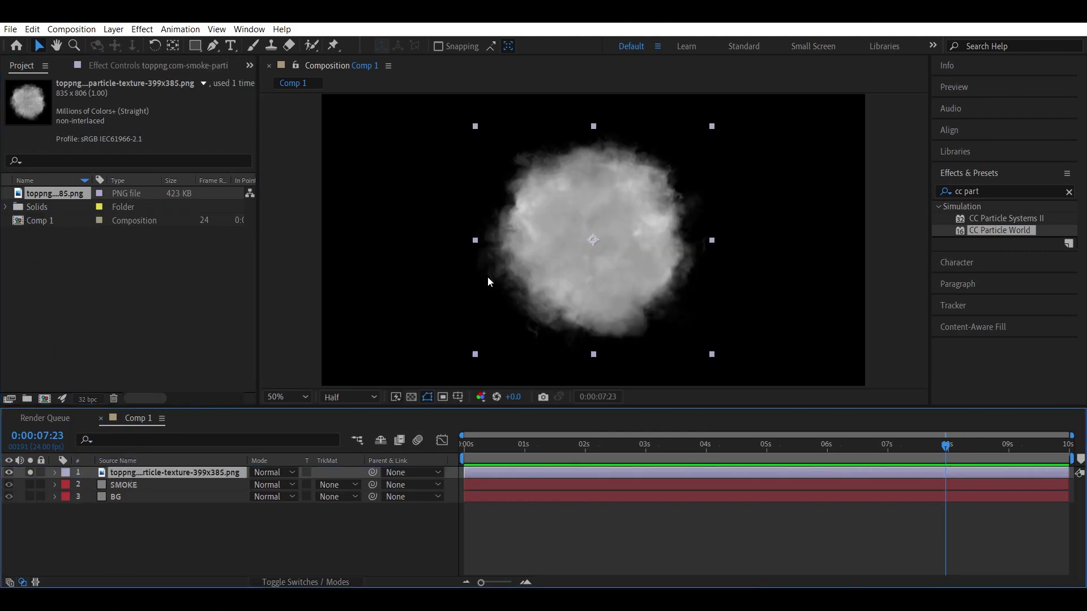
left_click(411, 397)
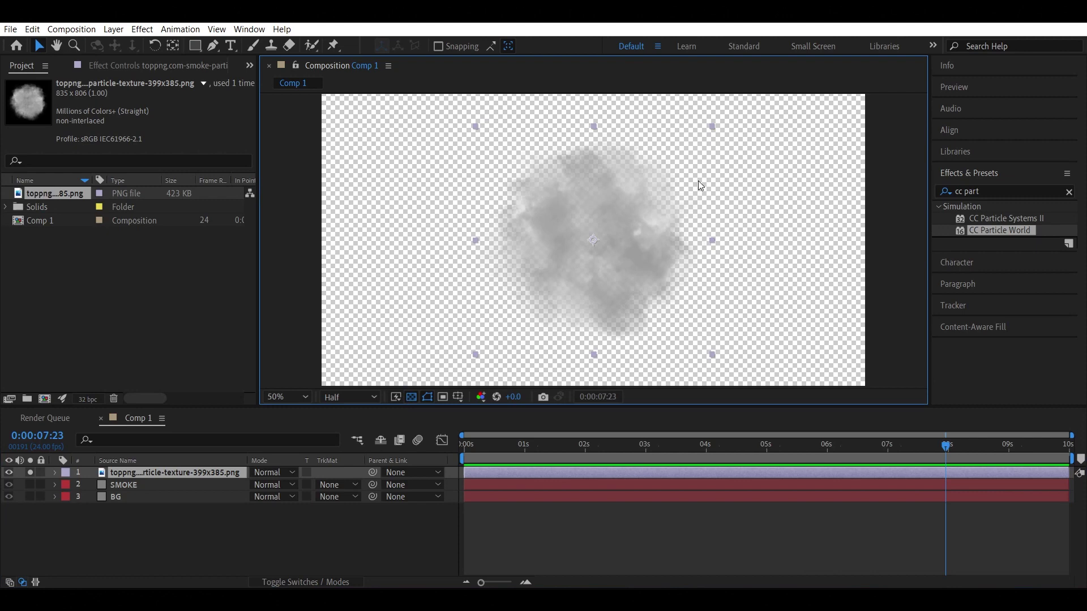
left_click(410, 397)
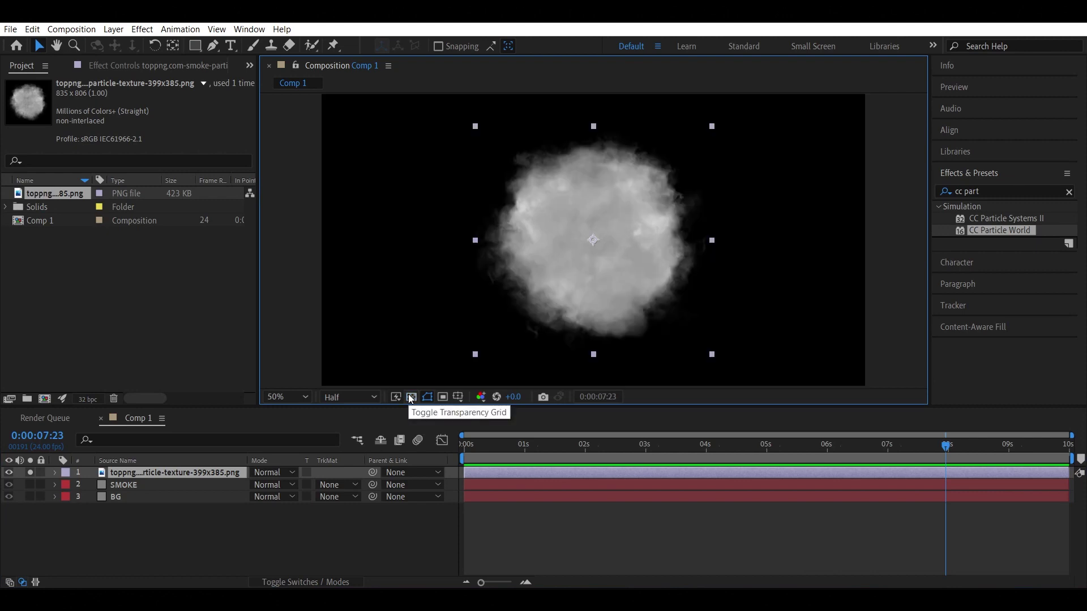
key("ctrl+shift+c")
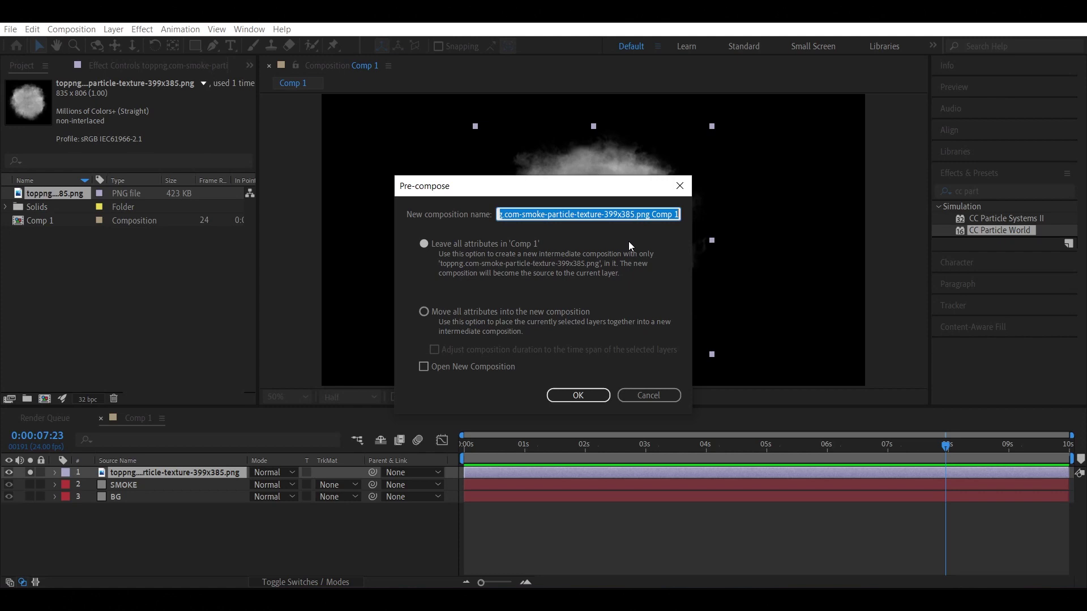
type("sSMOKE PUFF TEXTURE")
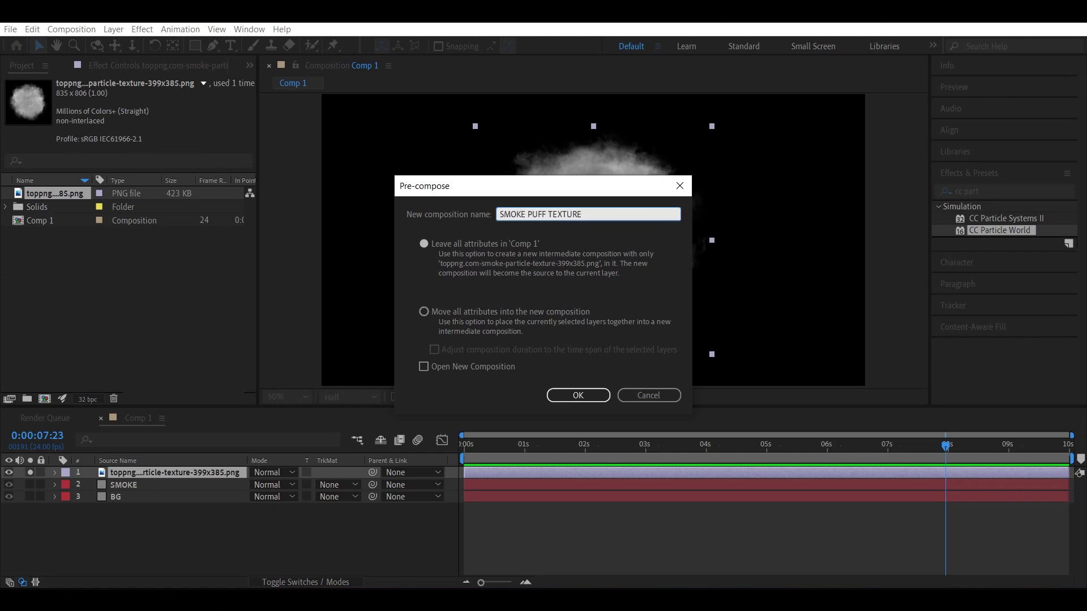
key("Return")
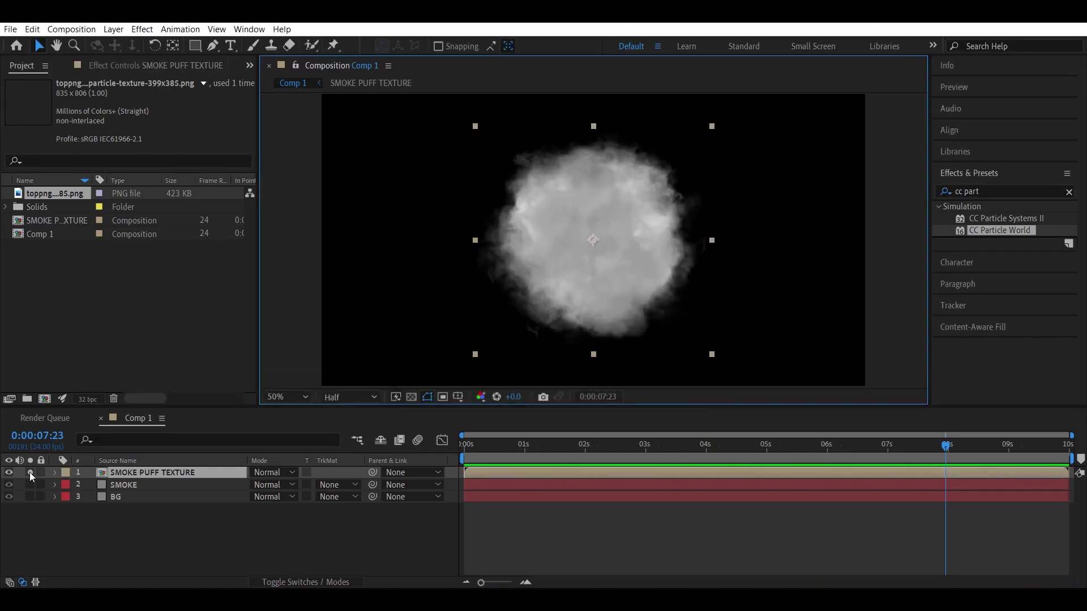
Hide the SMOKE PUFF TEXTURE layer and make SMOKE's particles Textured Faded Disc using it.
left_click(30, 473)
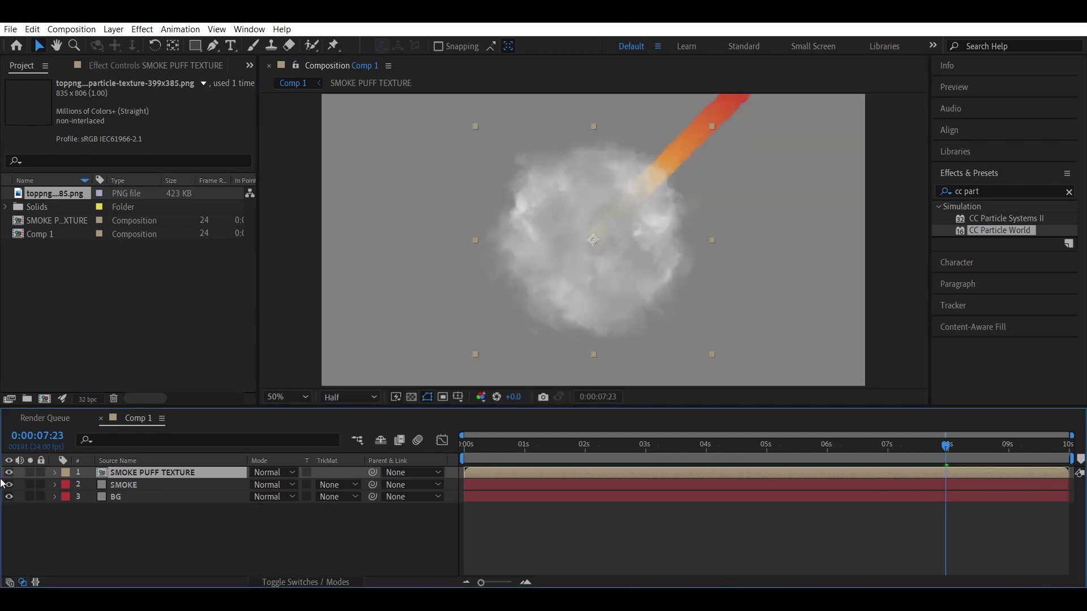
left_click(9, 473)
left_click(132, 485)
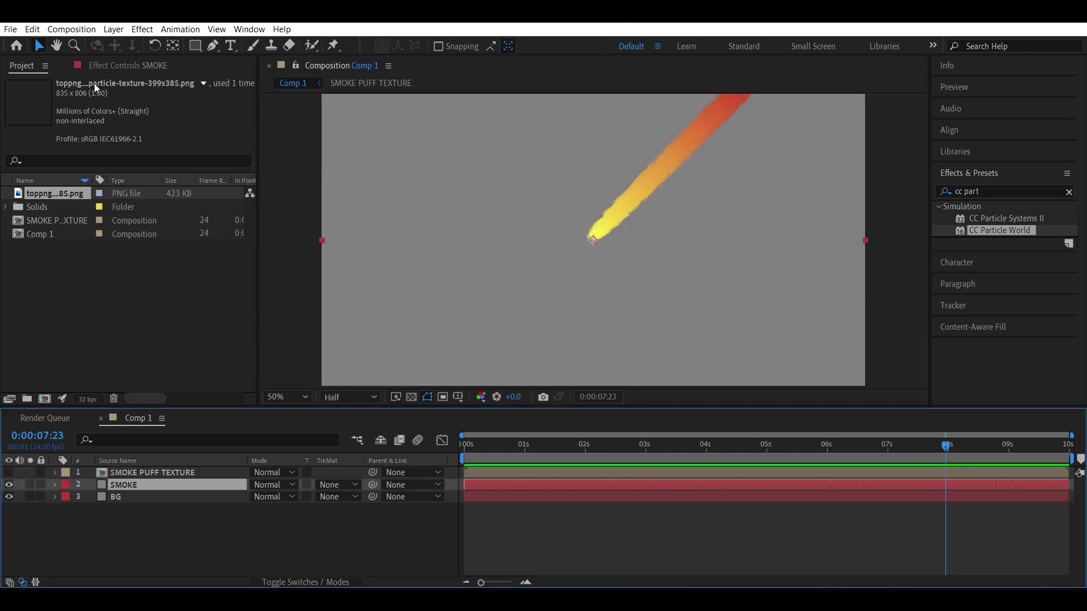
left_click(100, 67)
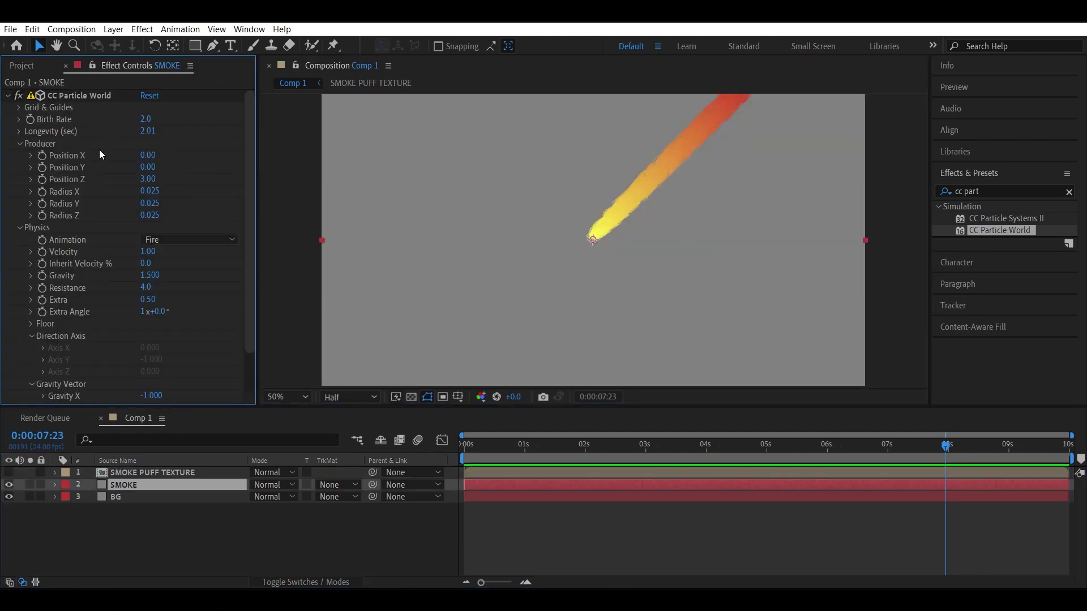
left_click(20, 228)
left_click(18, 239)
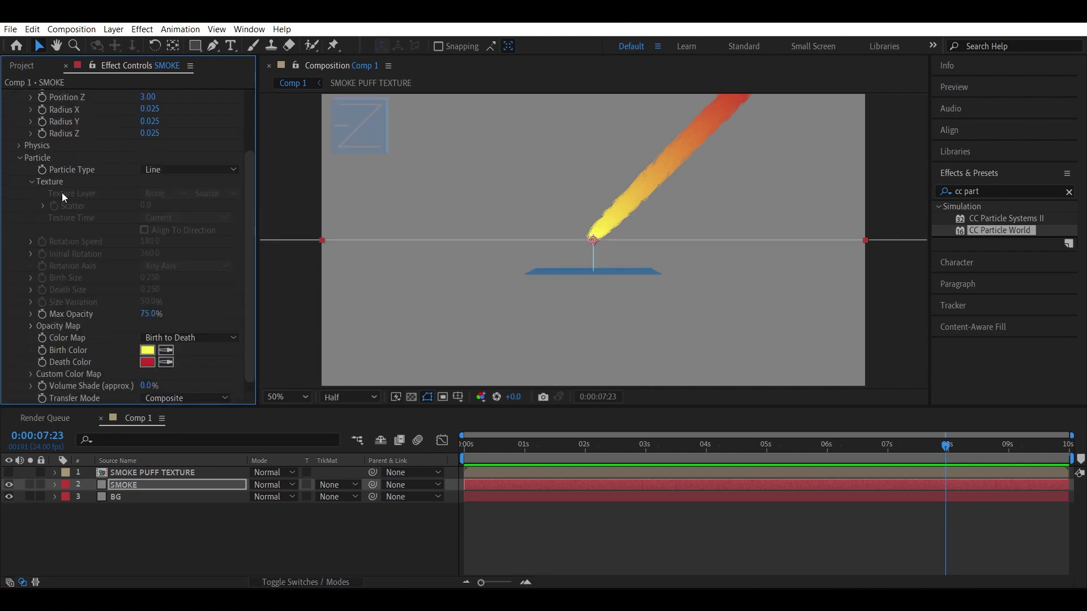
left_click(188, 169)
left_click(181, 484)
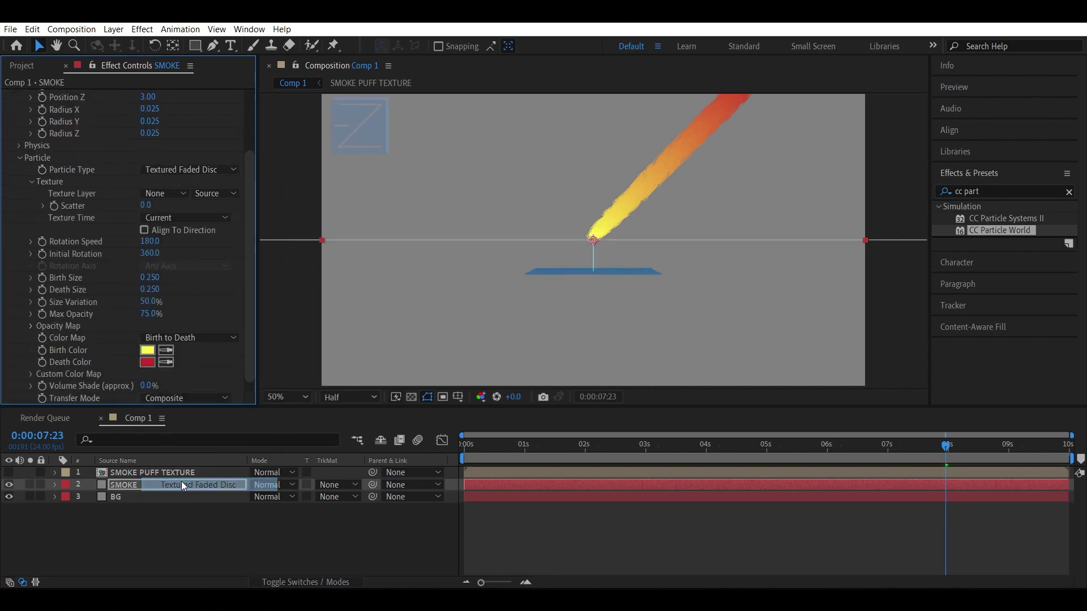
left_click(162, 193)
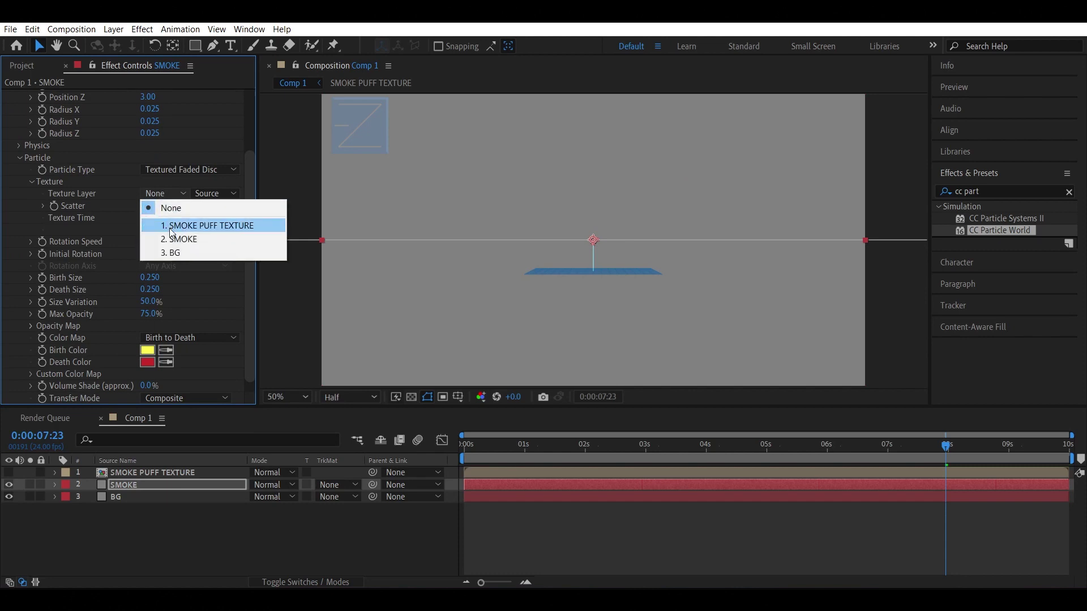
left_click(172, 227)
Set particle Birth Size 0.5 and Death Size 2, then preview the smoke puffs.
scroll(248, 263, "down", 1)
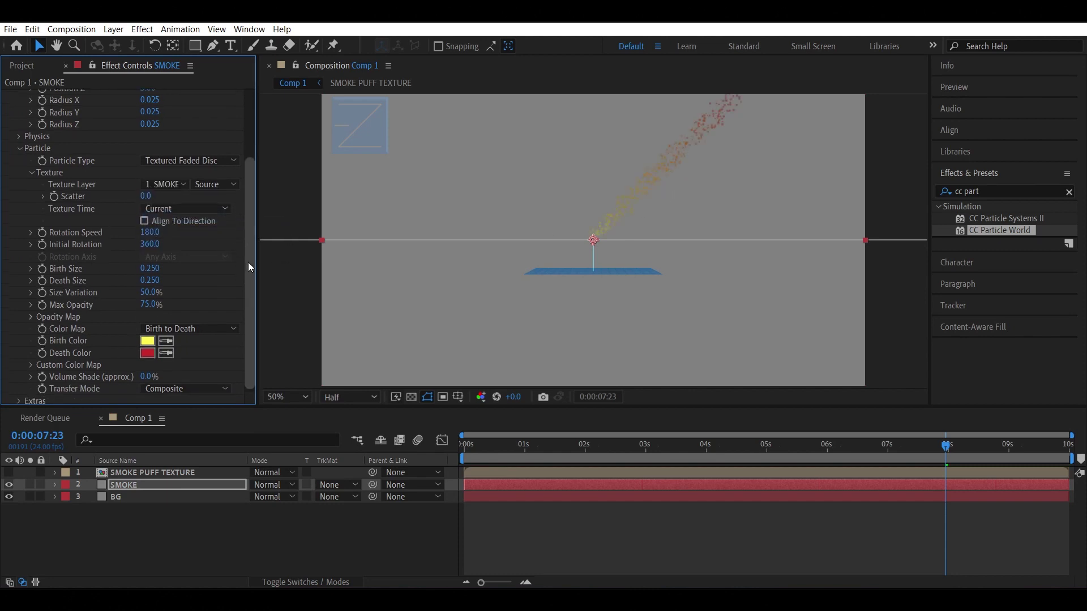
left_click(150, 266)
type("0.5")
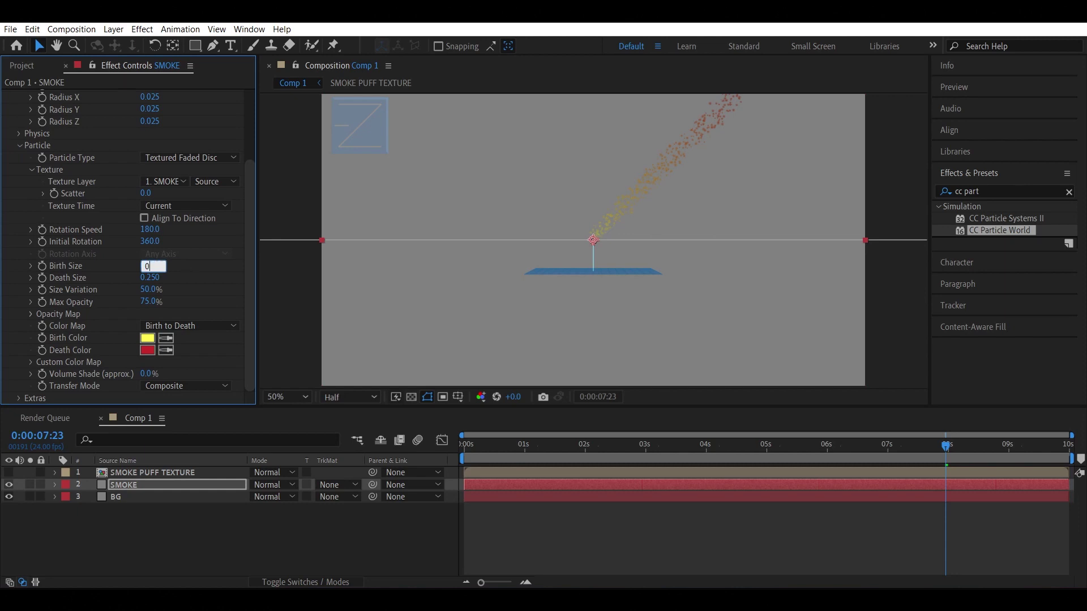
key("Return")
left_click(152, 278)
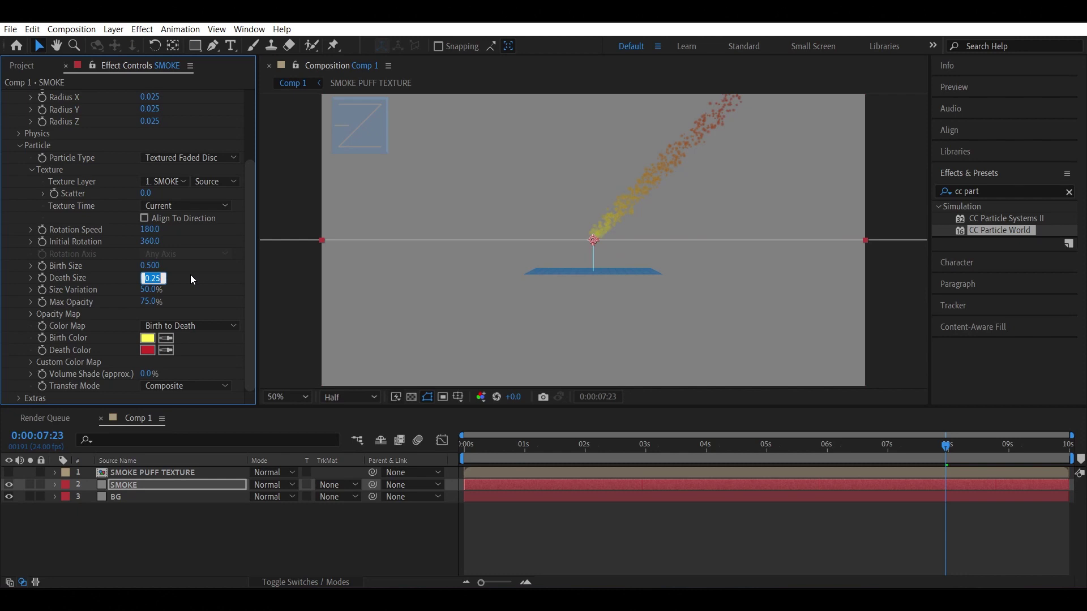
type("2")
key("Return")
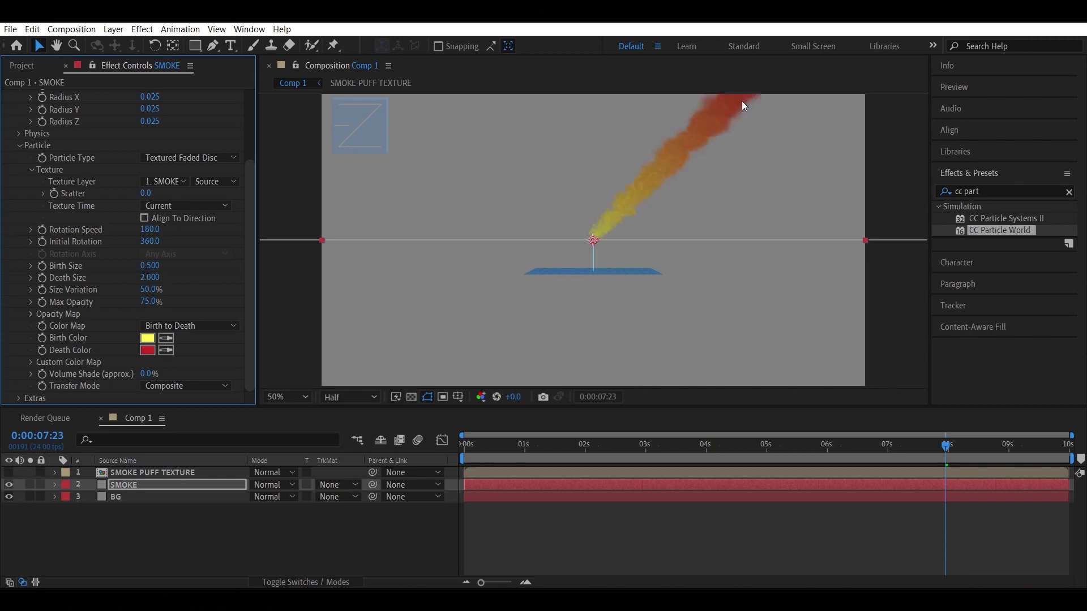
left_click(469, 445)
key("space")
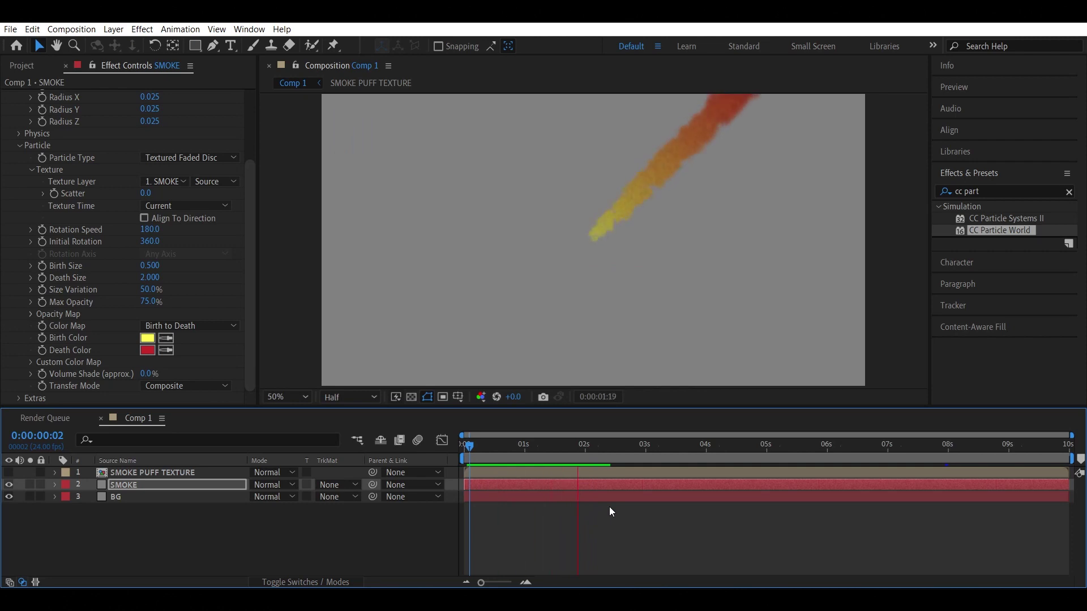
key("space")
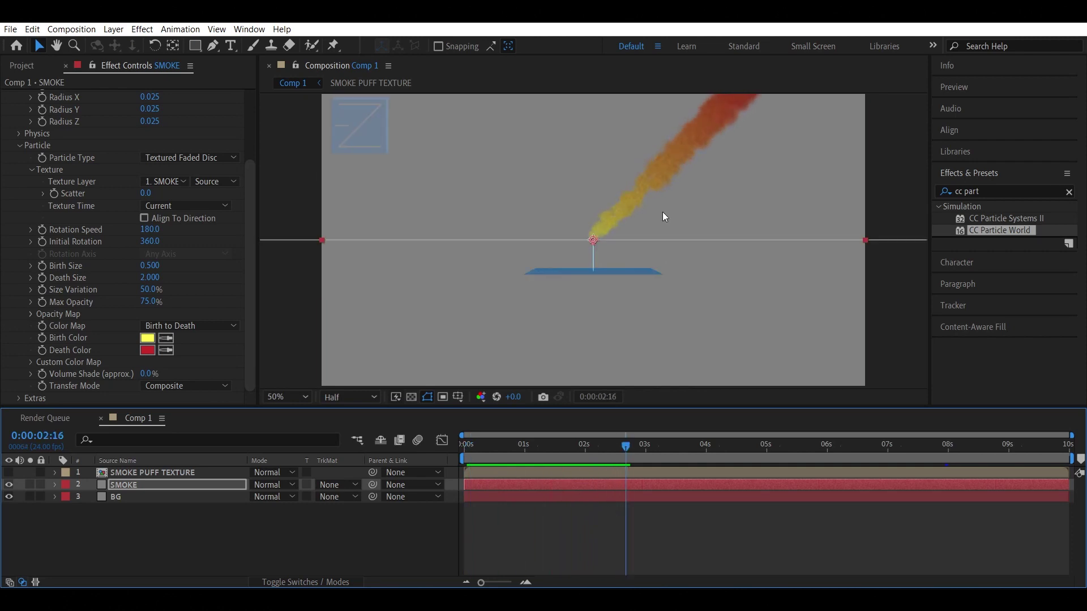
Change the particle birth and death colours to grey 9B9B9B.
left_click(147, 338)
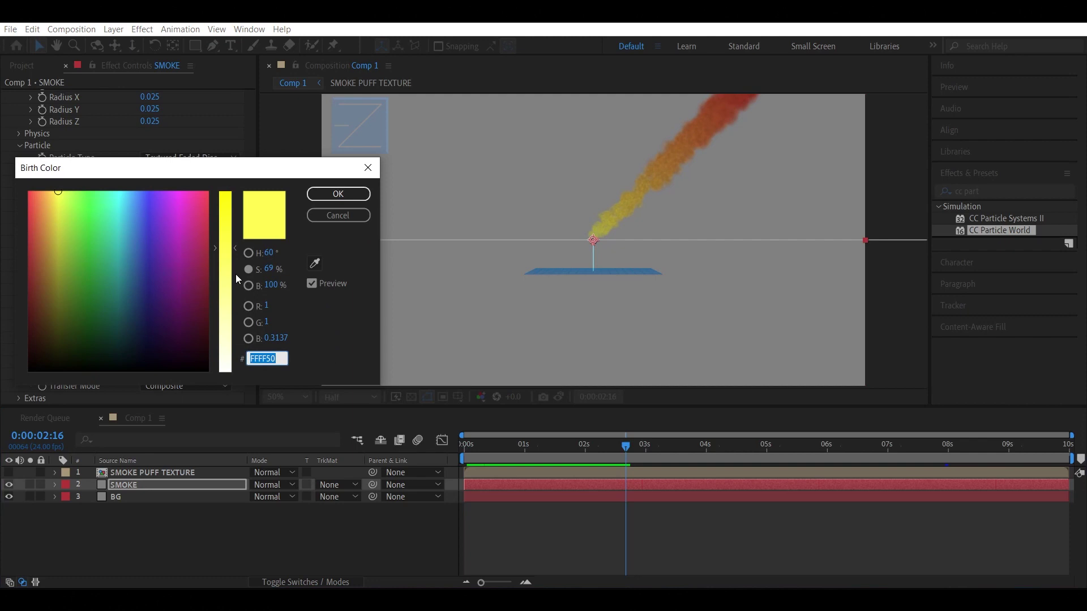
type("FFFFFF")
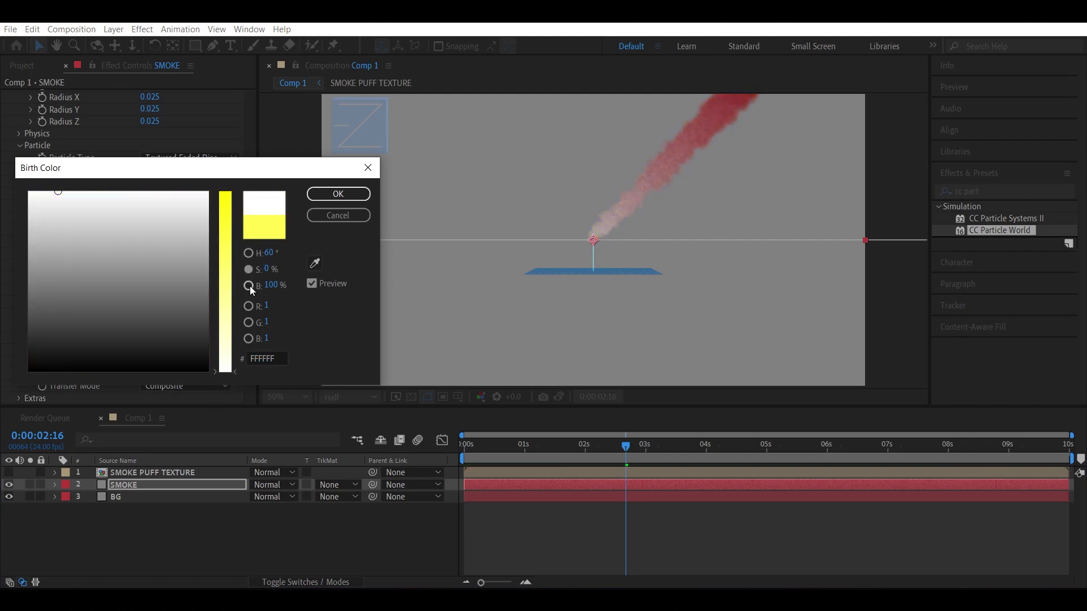
left_click(249, 286)
left_click_drag(274, 285, 250, 286)
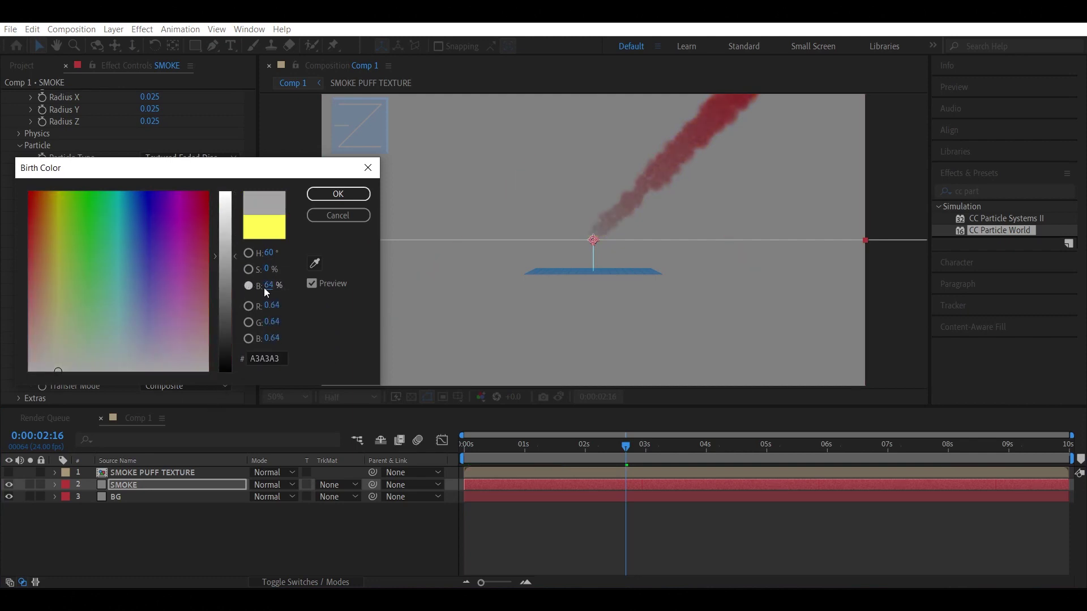
left_click(277, 285)
type("50")
key("Return")
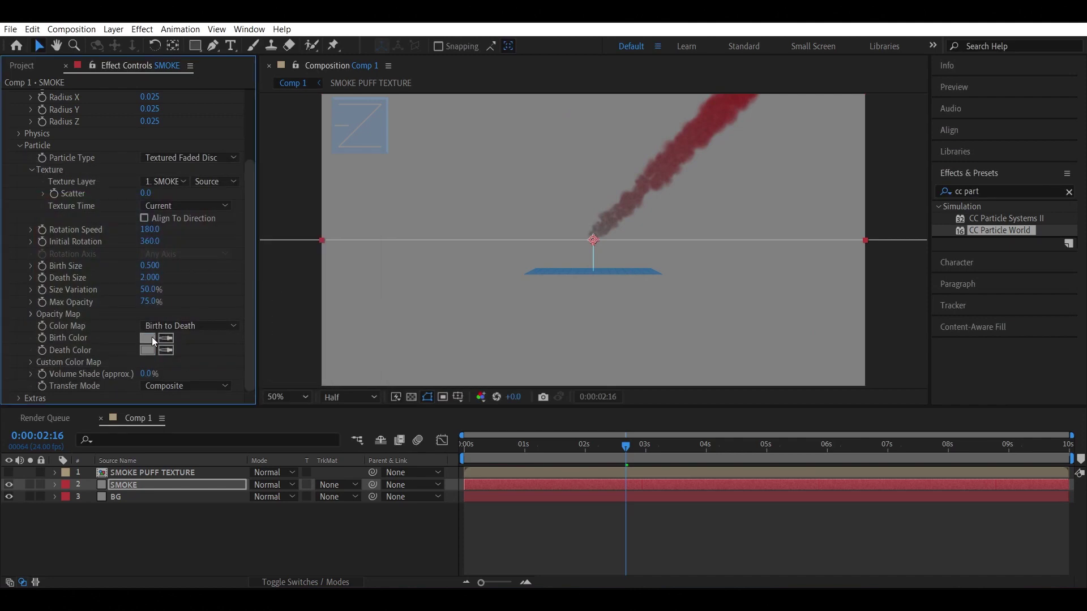
left_click(148, 340)
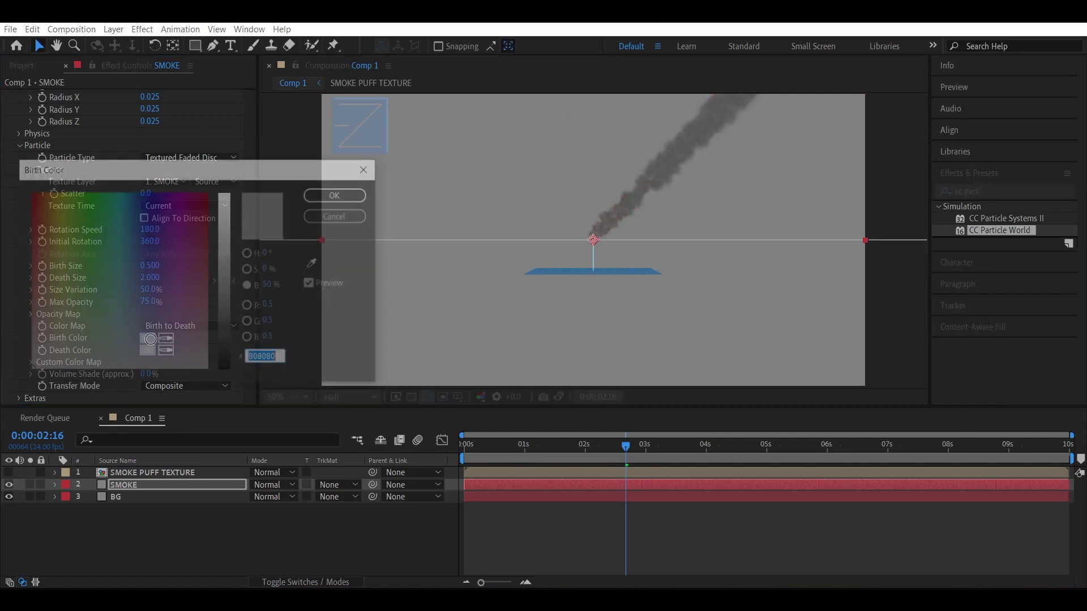
left_click_drag(223, 283, 230, 261)
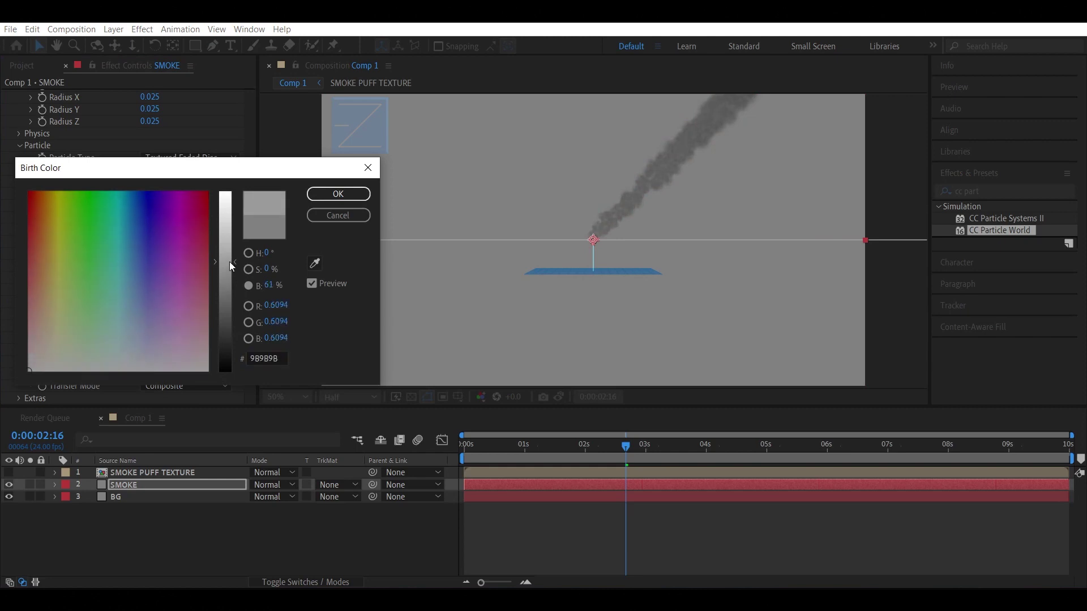
left_click(316, 197)
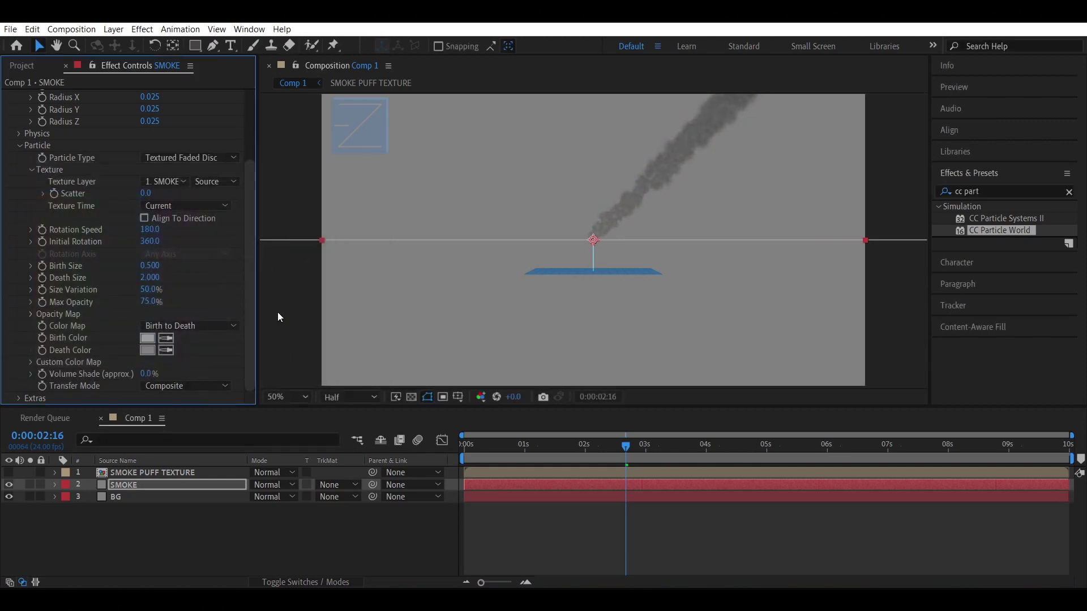
Set the particles' Max Opacity to 50%.
left_click(149, 302)
type("50")
key("Return")
Preview the grey smoke from the start of the composition.
left_click(484, 531)
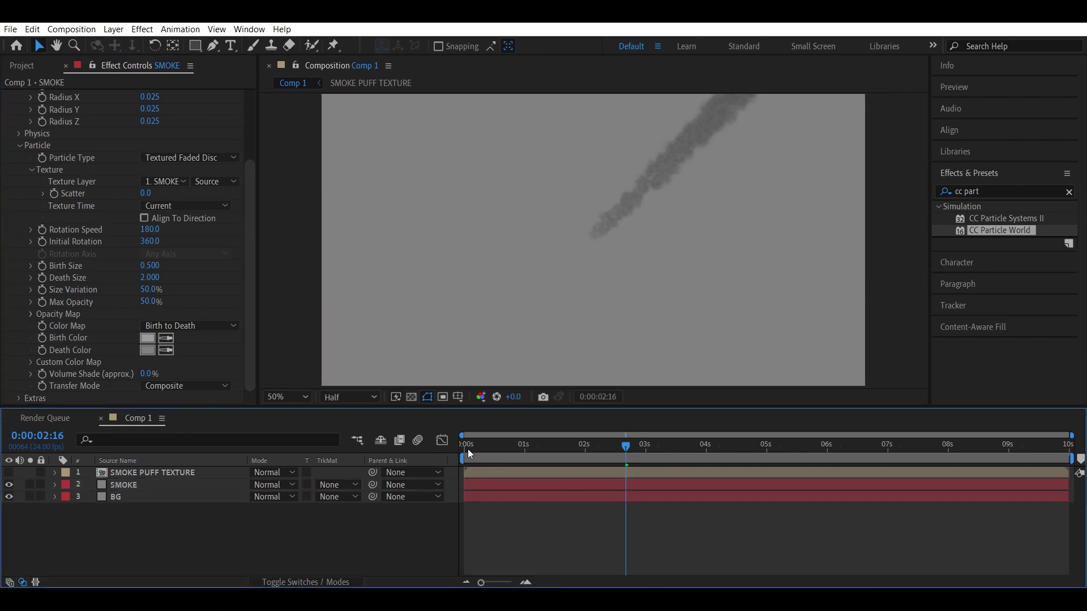
left_click(468, 449)
key("space")
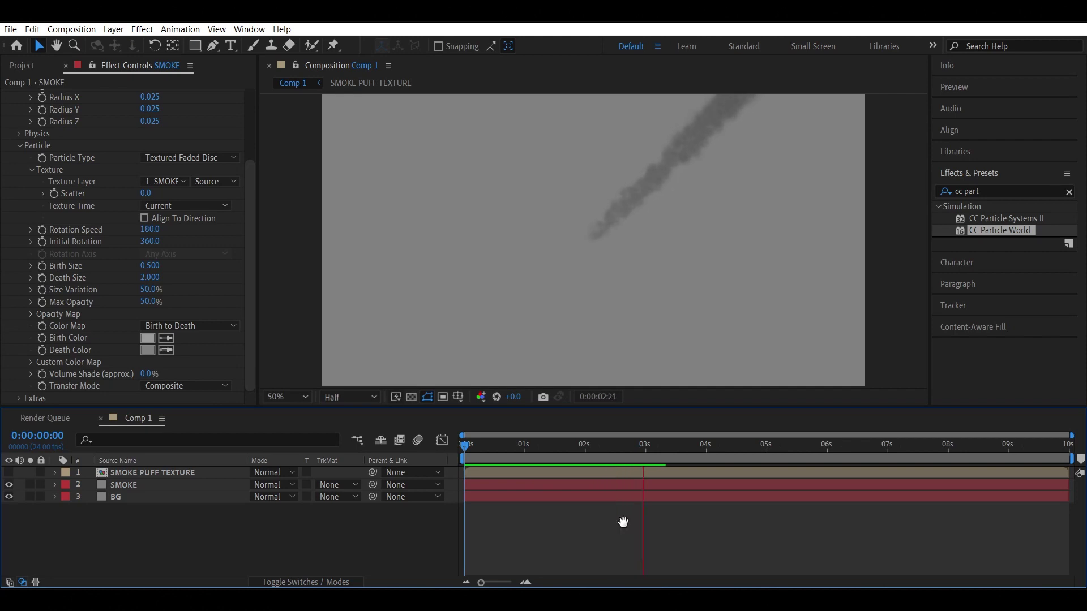
key("space")
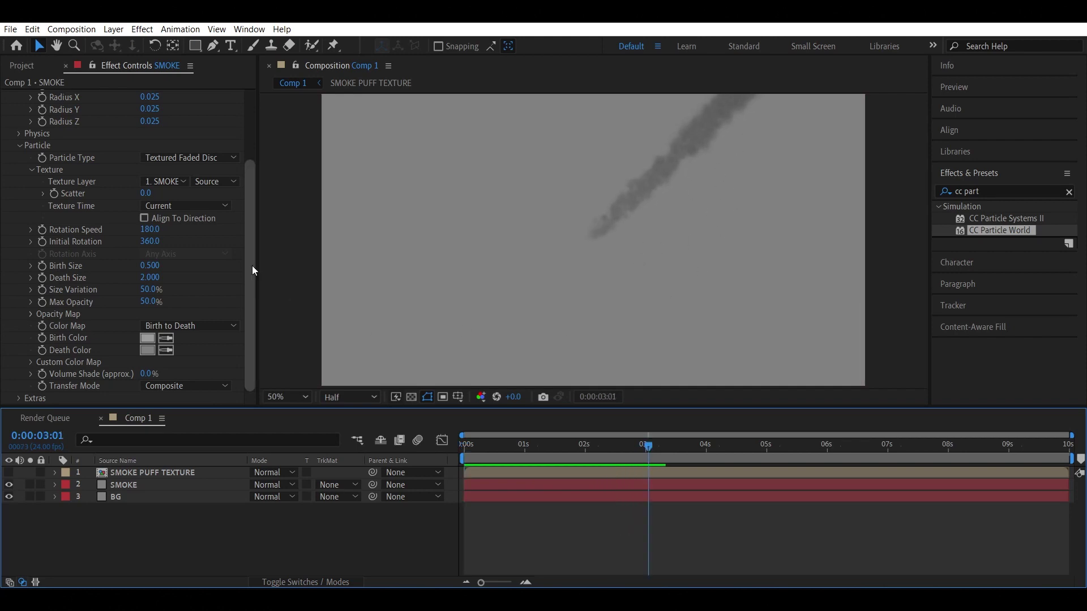
Set the particles' Volume Shade to 100%.
left_click(249, 283)
left_click(149, 374)
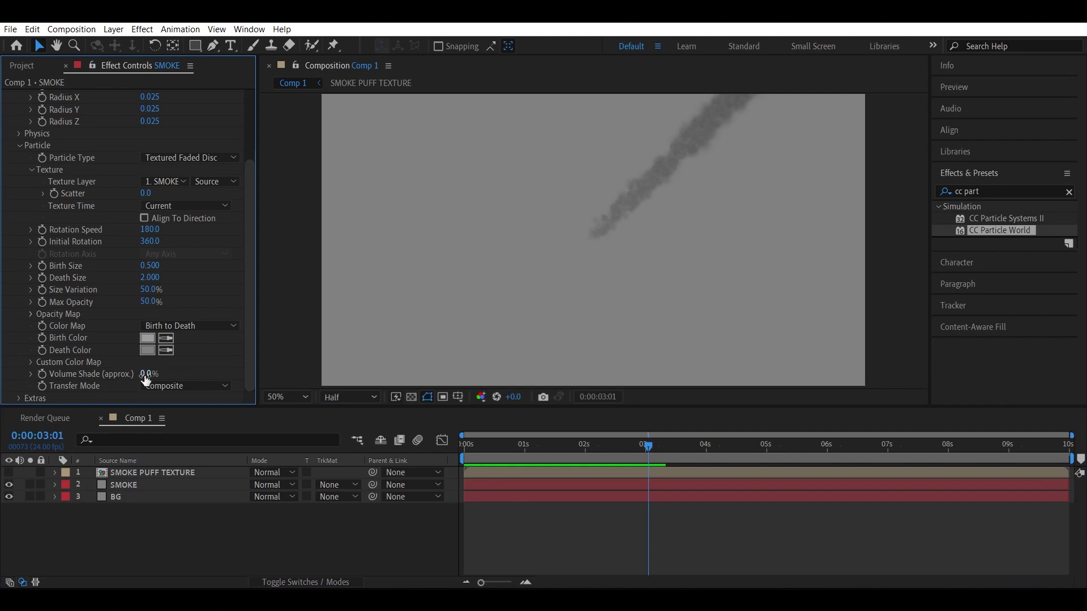
type("100")
key("Return")
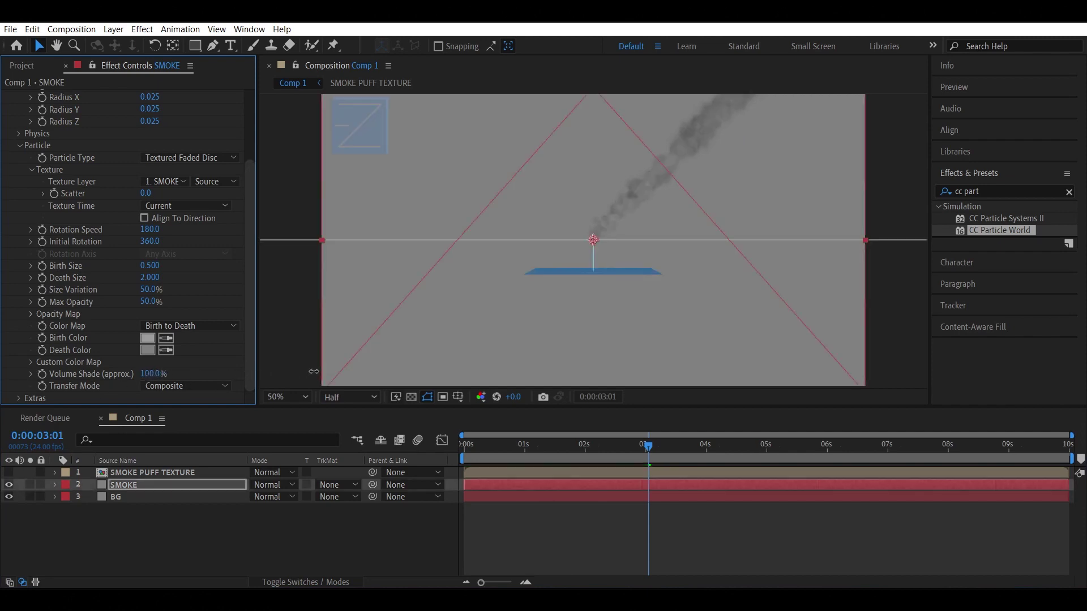
left_click(299, 318)
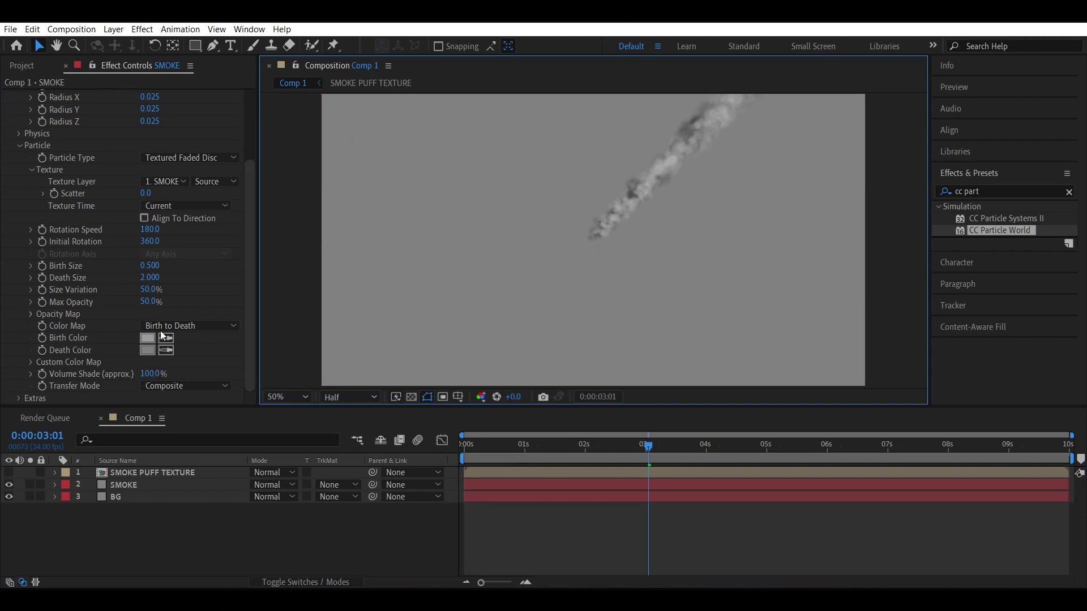
Set the Extras Light Direction's Light X to 1.0.
left_click(16, 398)
scroll(16, 390, "down", 2)
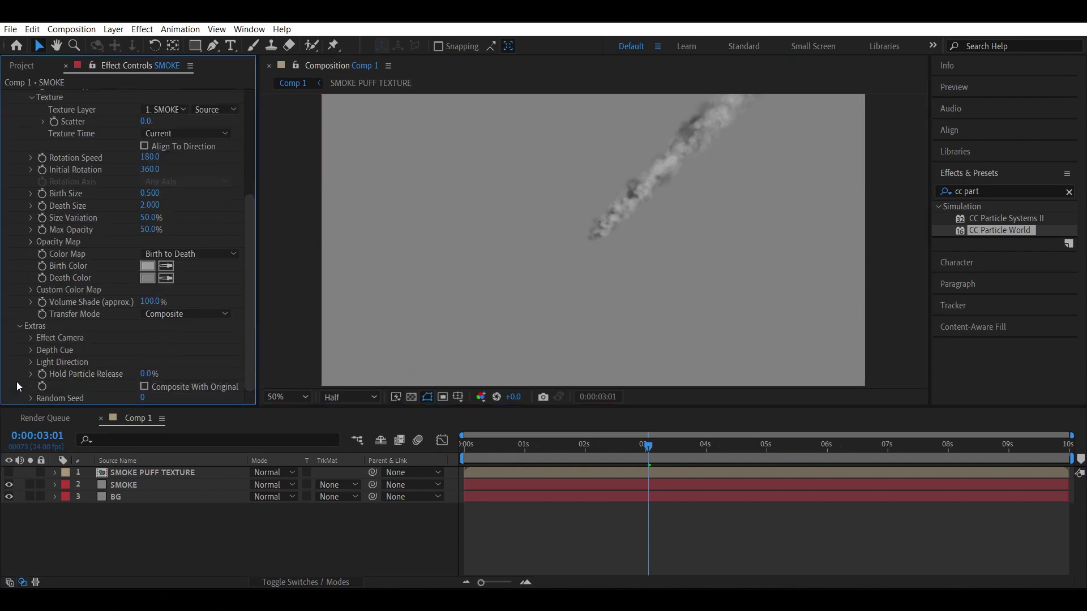
left_click(30, 363)
scroll(17, 365, "down", 1)
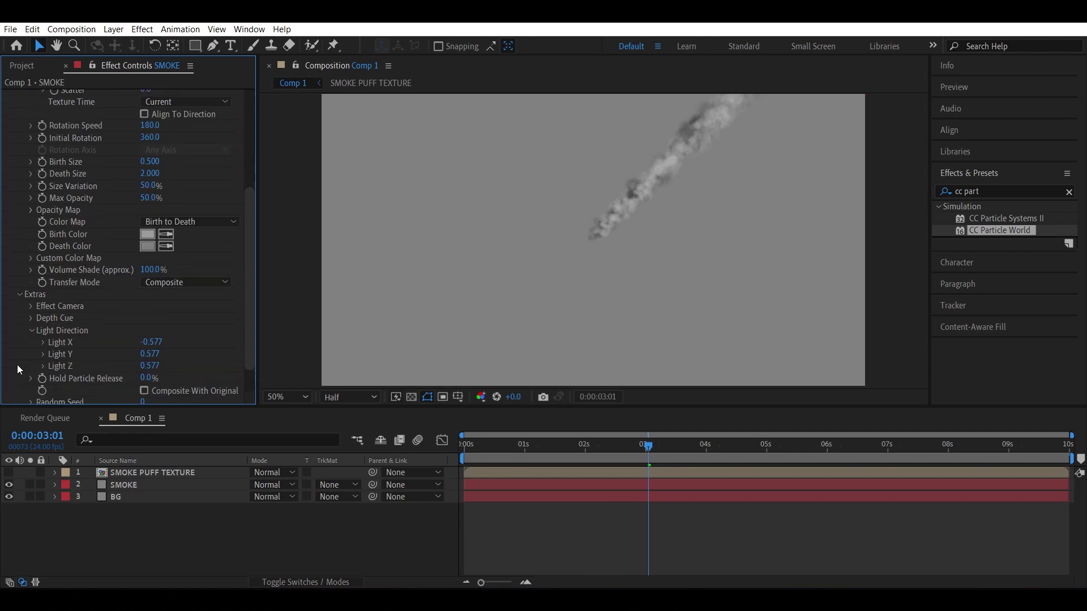
mouse_move(151, 338)
left_mouse_down()
mouse_move(26, 324)
mouse_move(646, 342)
left_mouse_up()
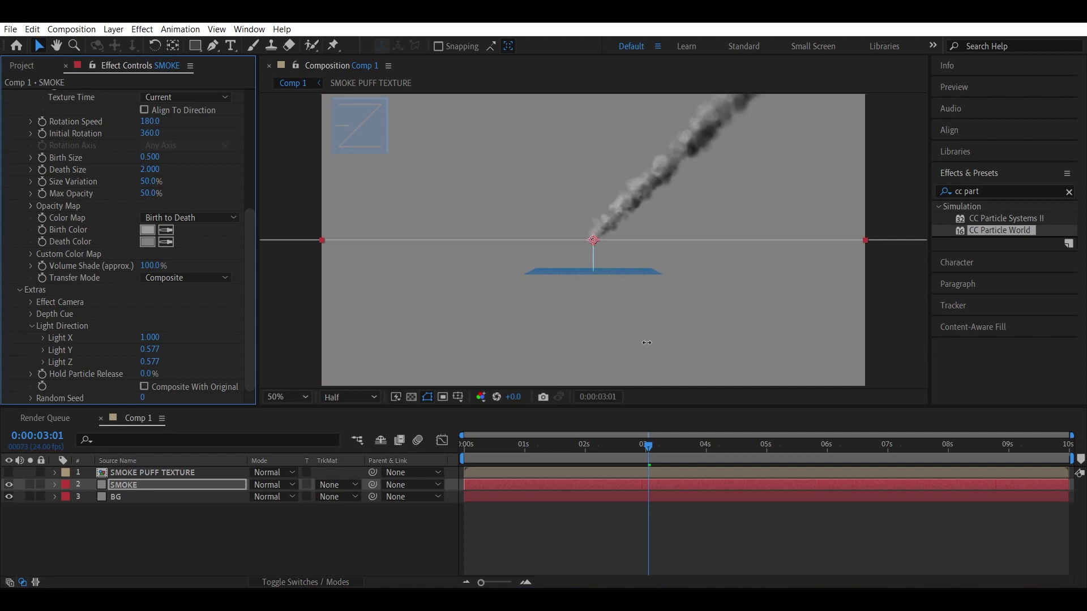
left_click(290, 285)
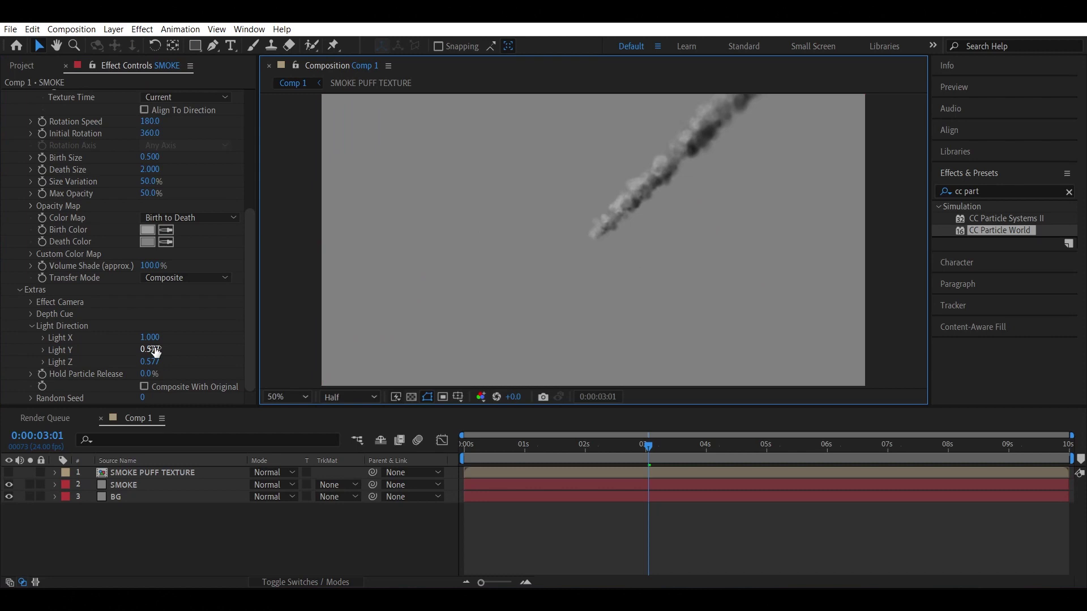
Preview the shaded smoke, then lower Volume Shade to 90%.
left_click(457, 447)
key("space")
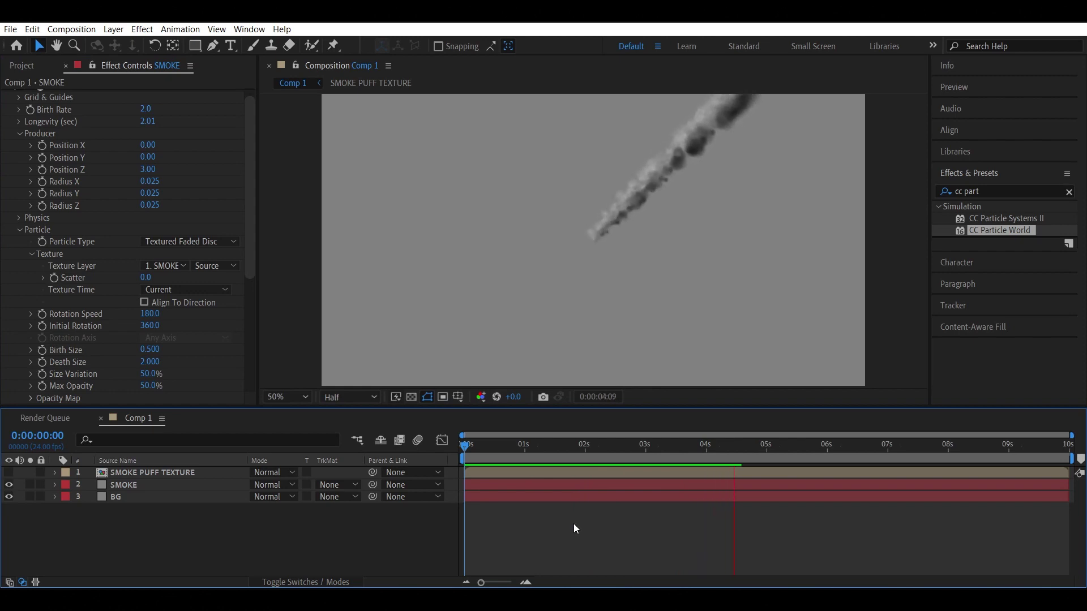
left_click_drag(253, 238, 250, 362)
left_click(151, 265)
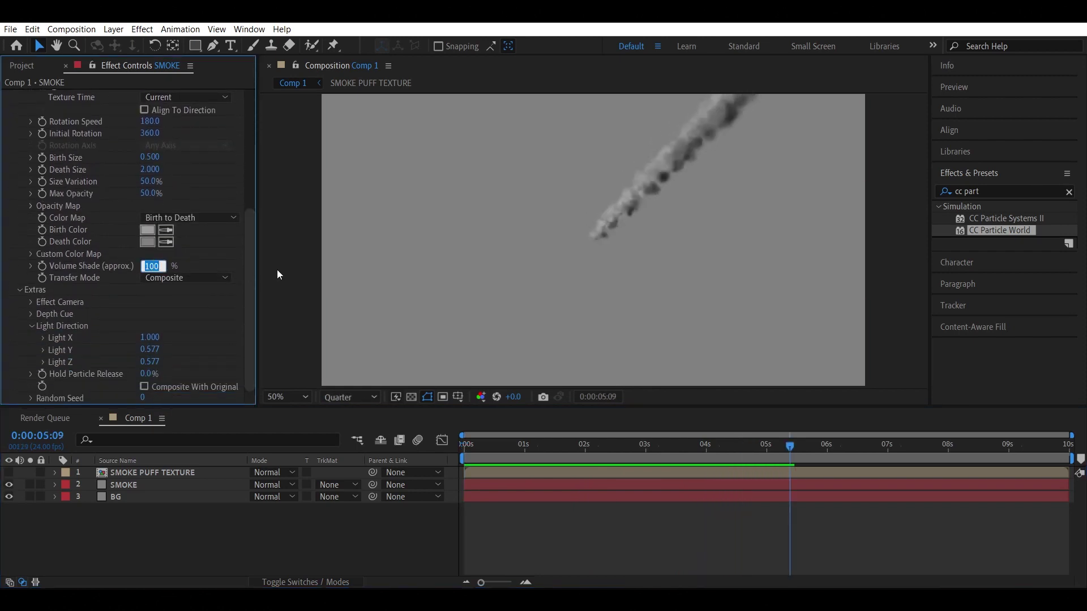
type("90")
Set the SMOKE layer's Producer Position Z to 0.
left_click(124, 485)
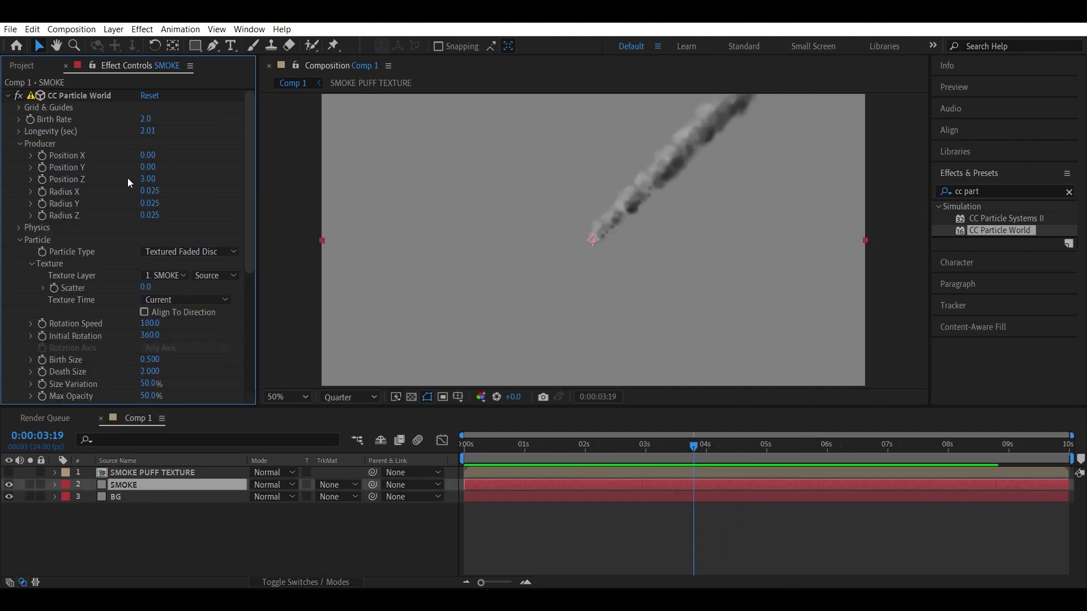
left_click(147, 179)
type("0")
key("Return")
left_click(293, 180)
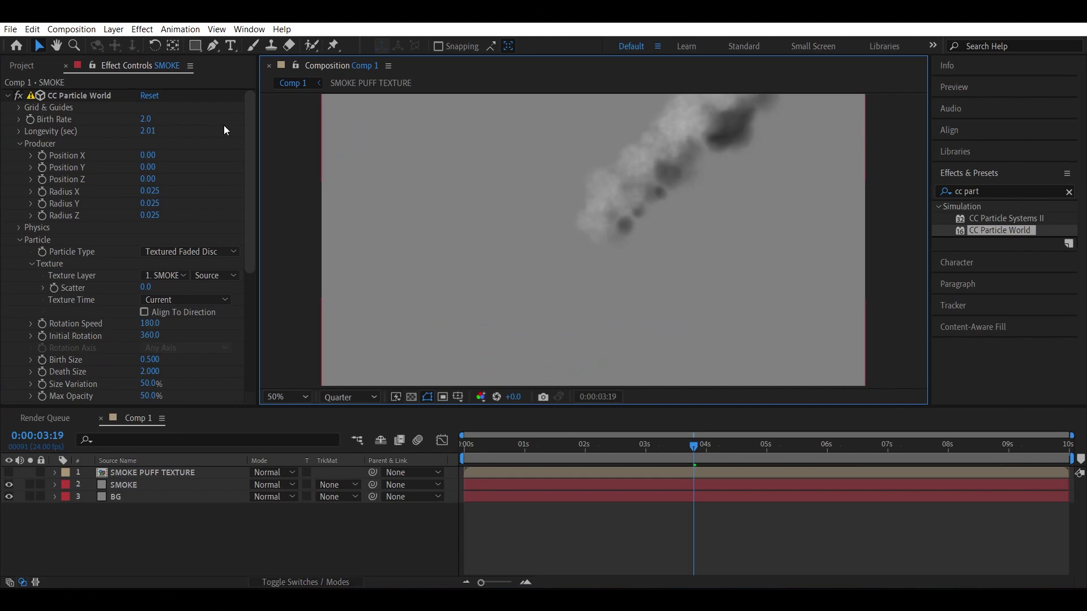
left_click(113, 29)
mouse_move(129, 45)
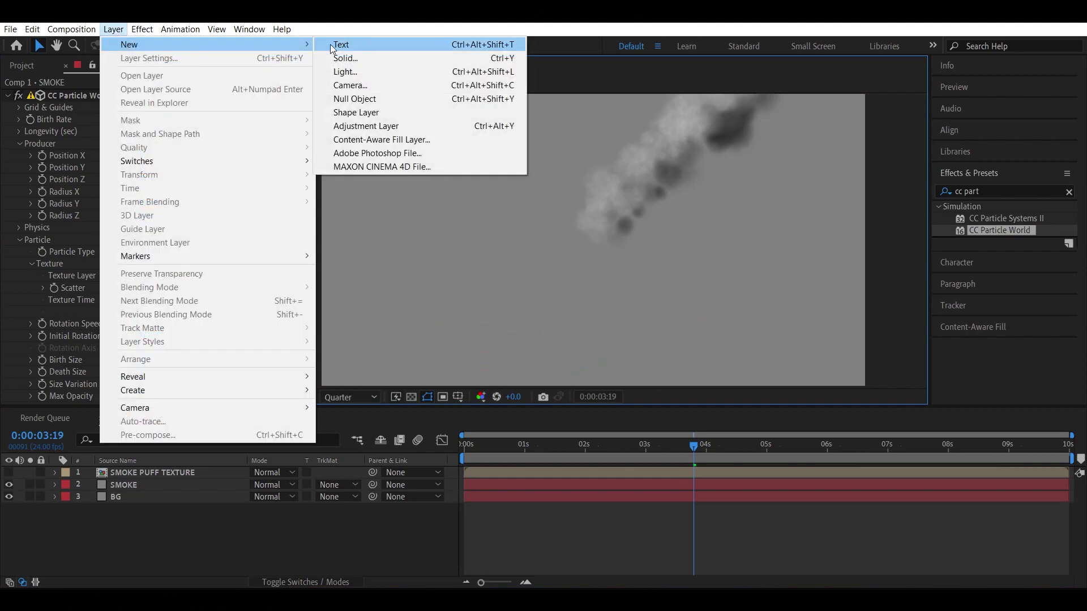
left_click(356, 80)
left_click(429, 463)
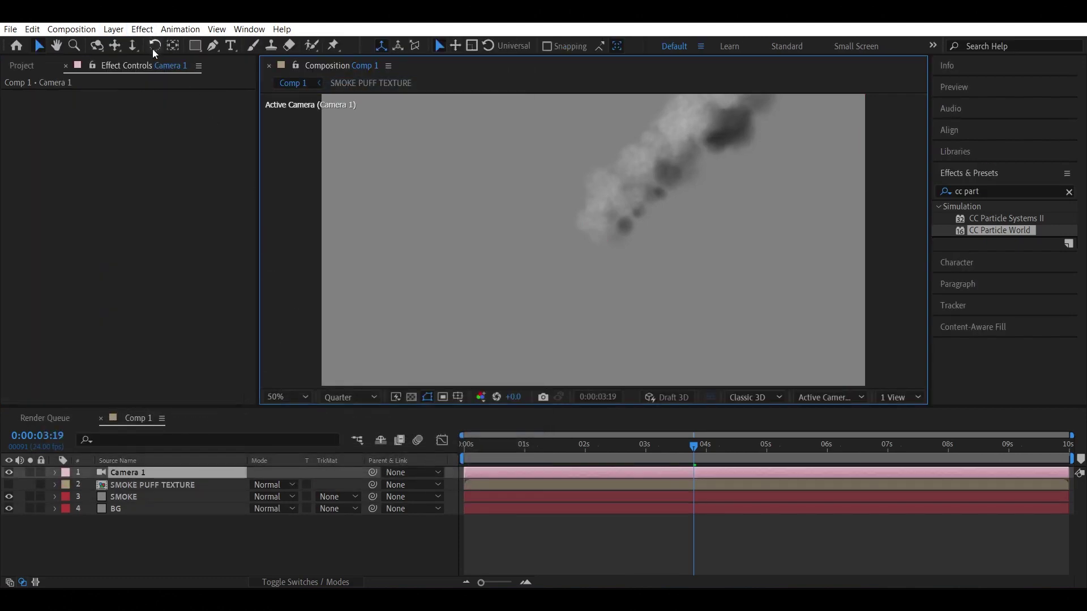
key("c")
left_click_drag(560, 230, 583, 259)
left_click(461, 448)
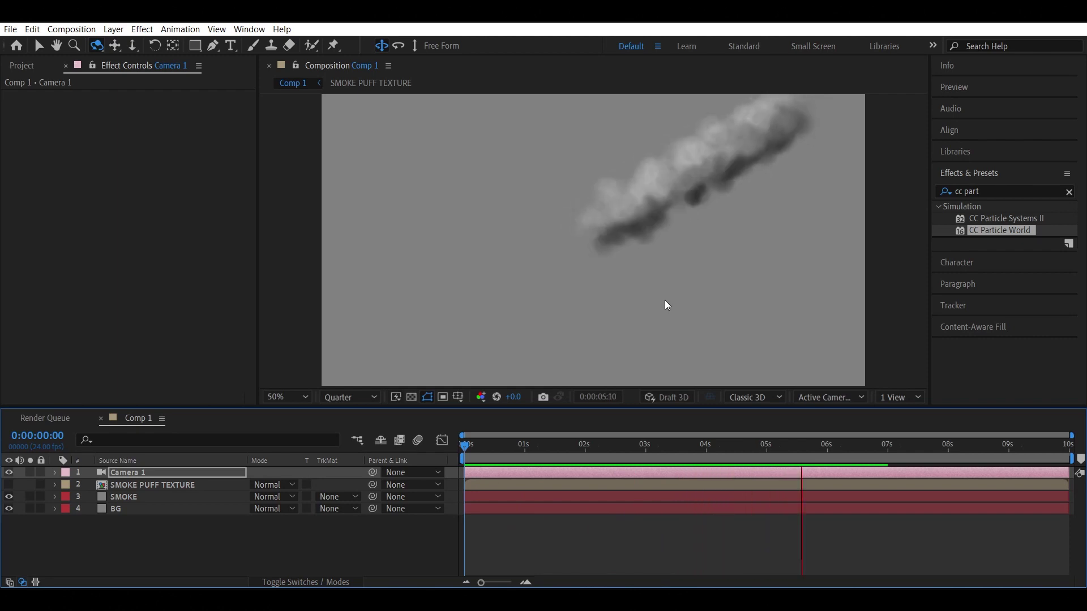
key("space")
left_click(171, 474)
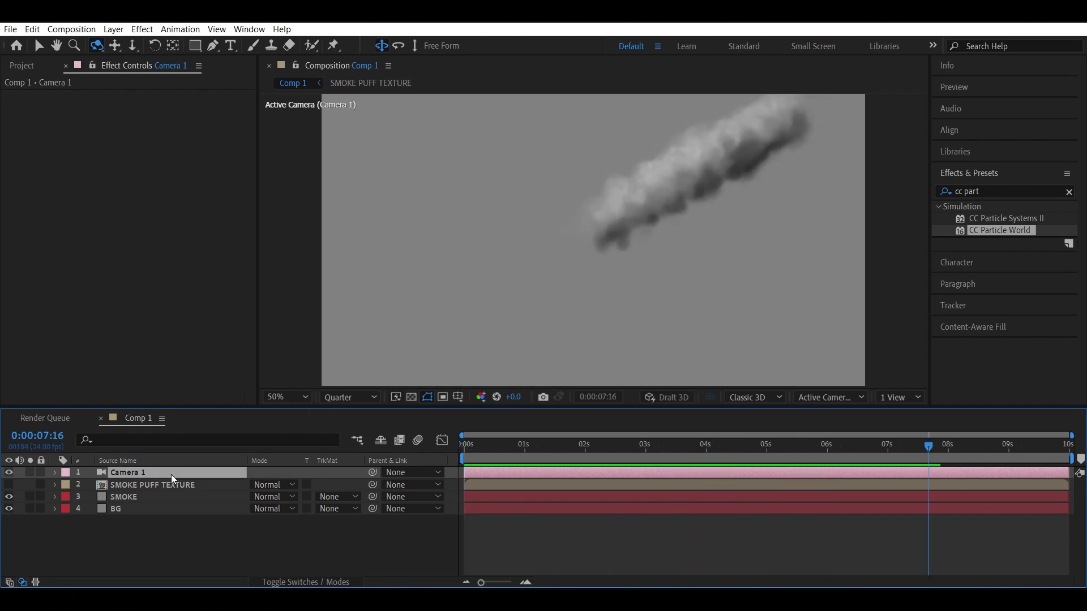
key("Delete")
Set the SMOKE emitter's Position Z to 3.
left_click(168, 482)
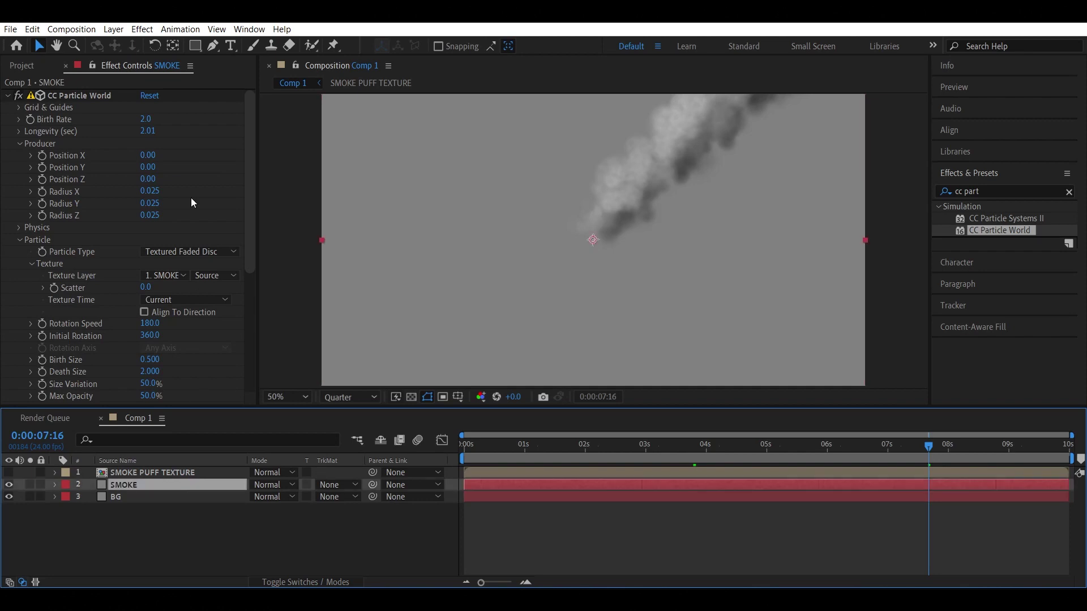
left_click(148, 178)
type("3")
key("Return")
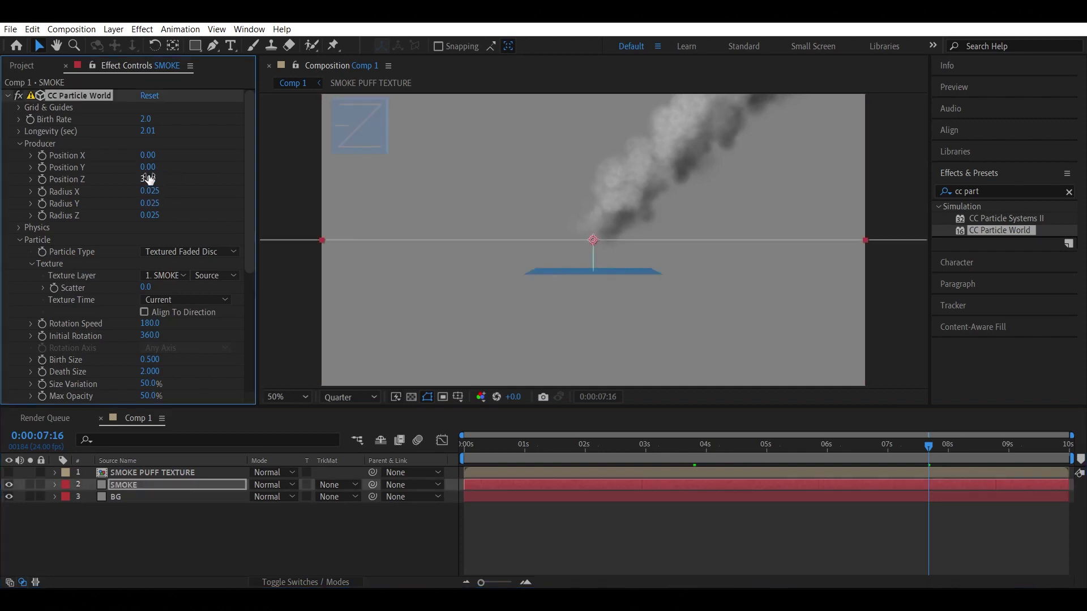
left_click(678, 344)
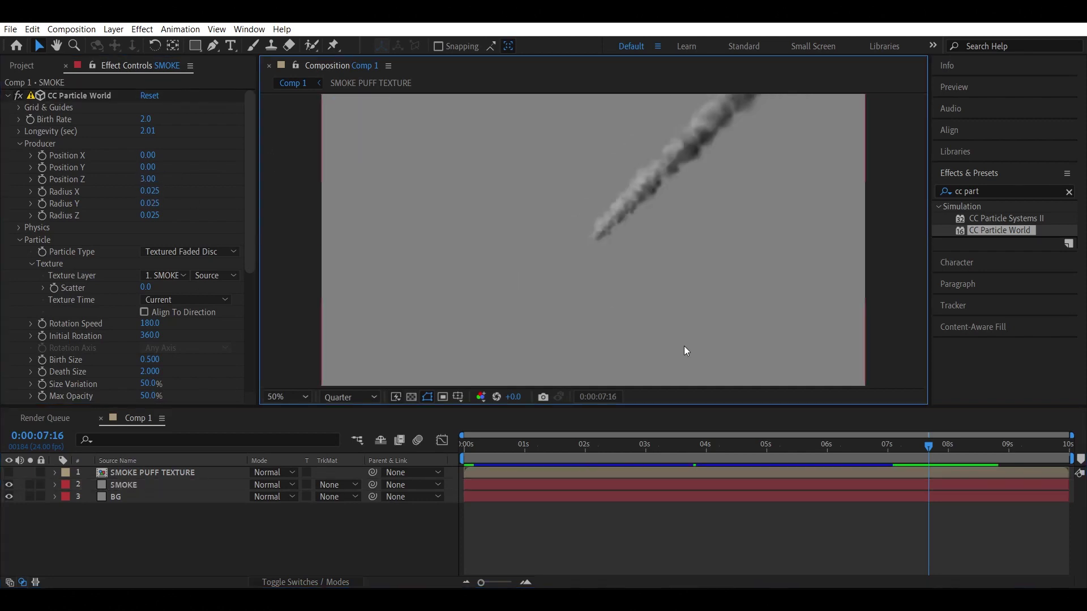
key("space")
Try a Birth Rate of 4.0 and preview the smoke trail.
left_click(576, 174)
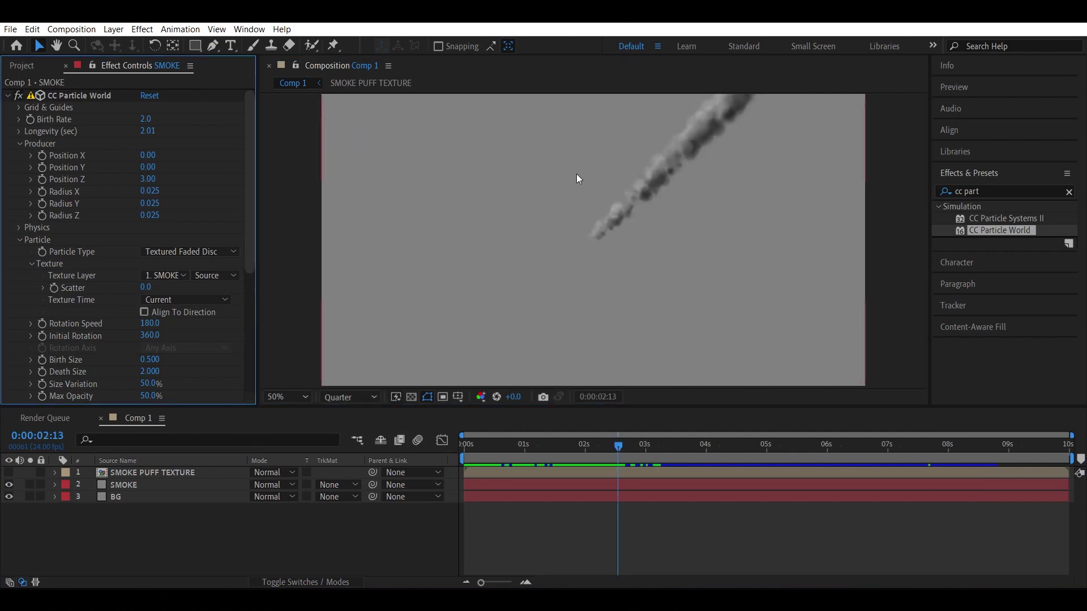
left_click(142, 119)
type("0.4")
key("Return")
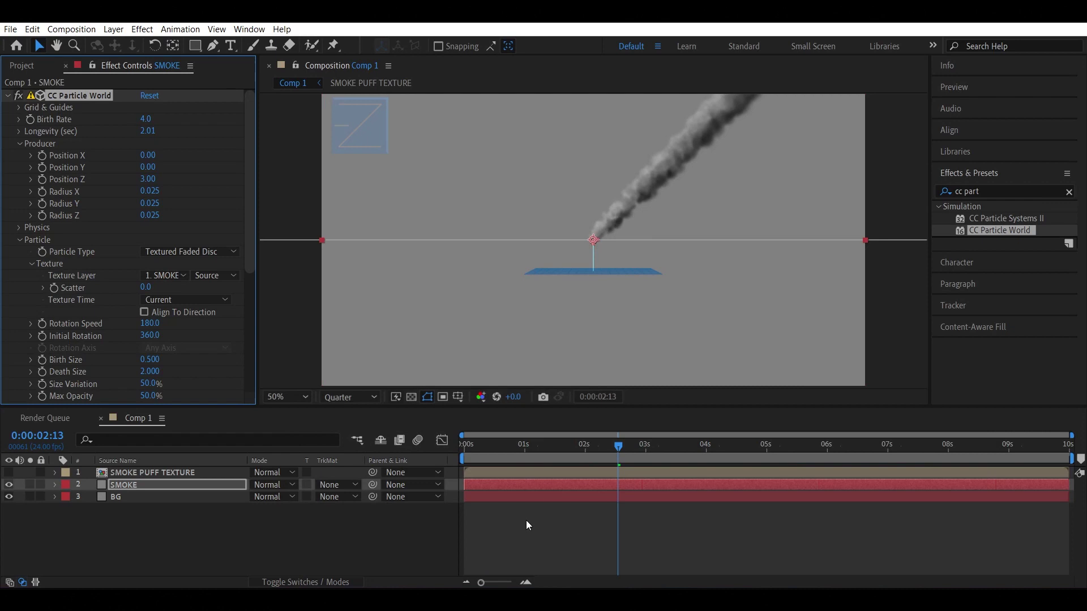
left_click(475, 450)
key("space")
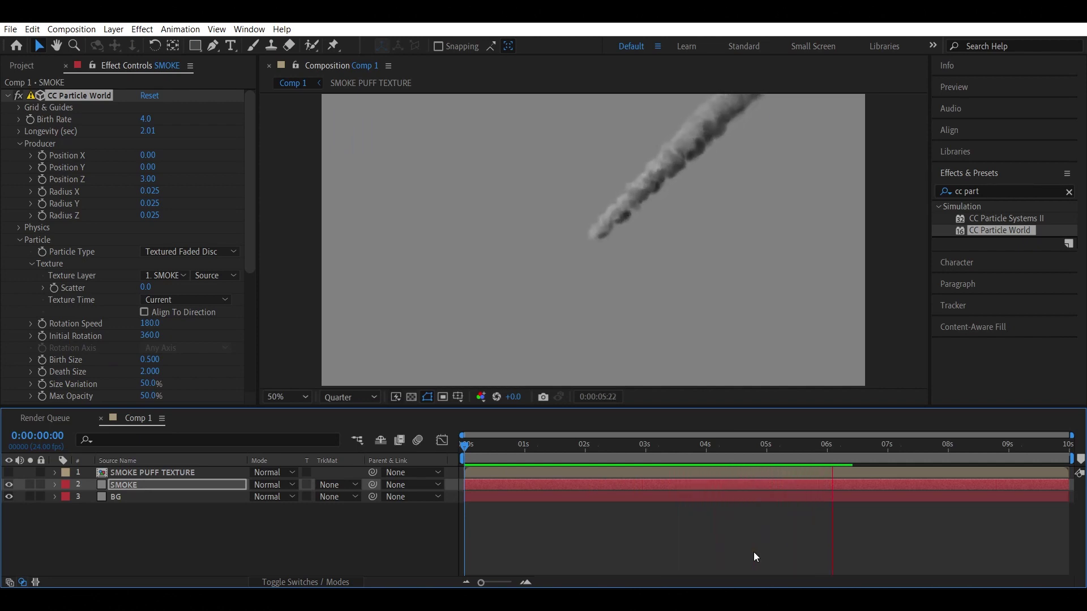
key("space")
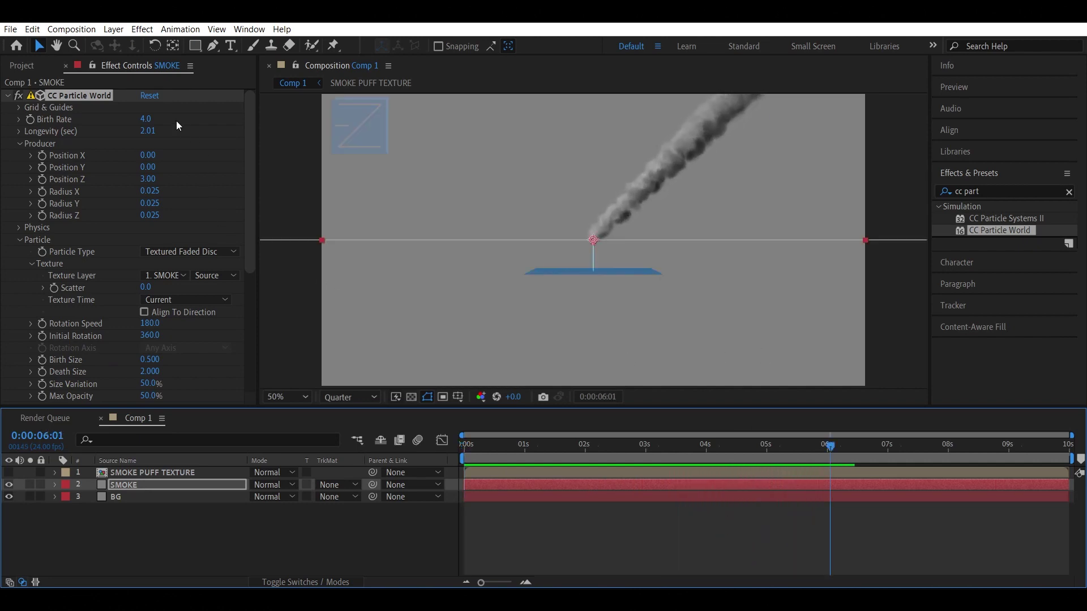
Set the particle Birth Rate back to 2.0.
left_click(146, 119)
type("2")
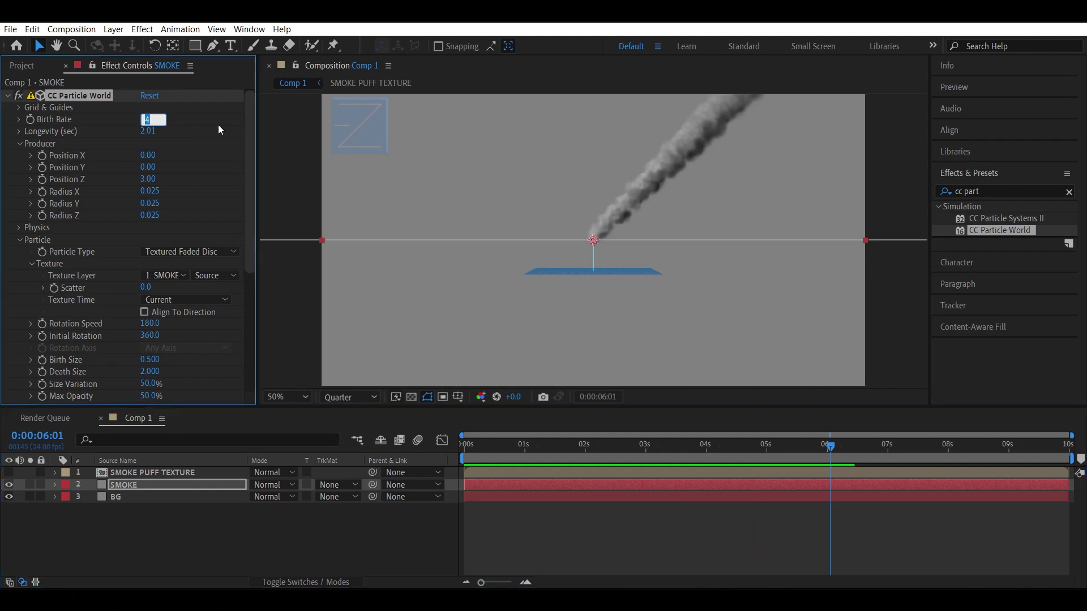
key("Return")
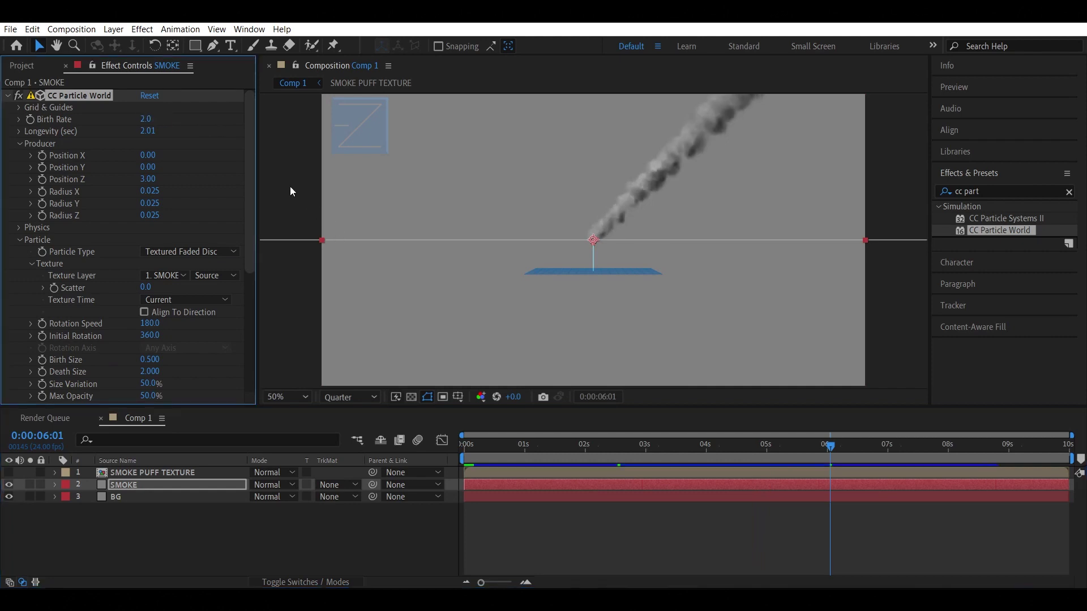
left_click(289, 186)
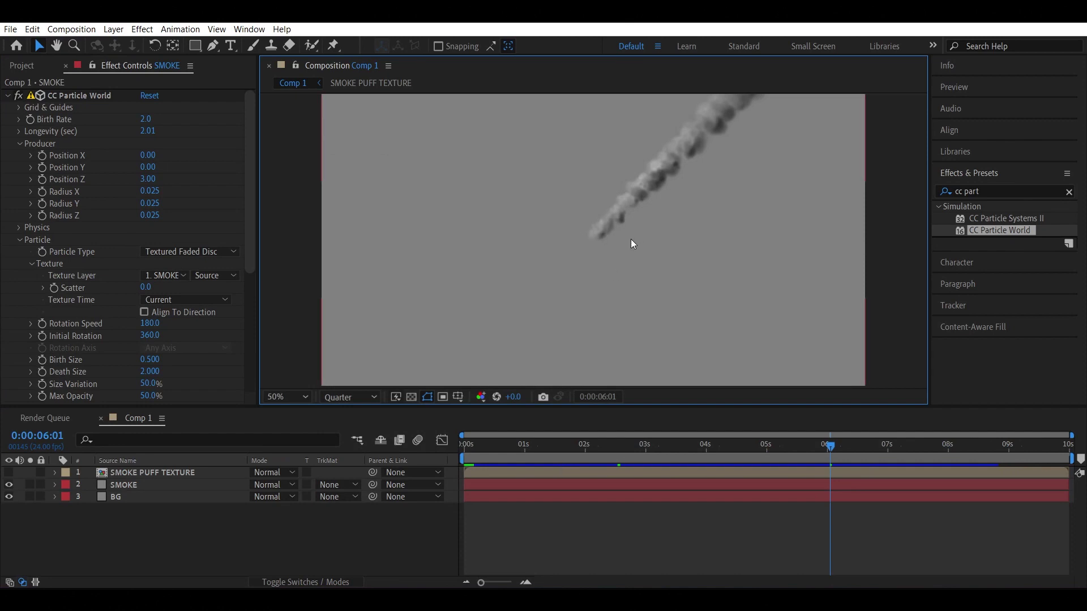
left_click(159, 490)
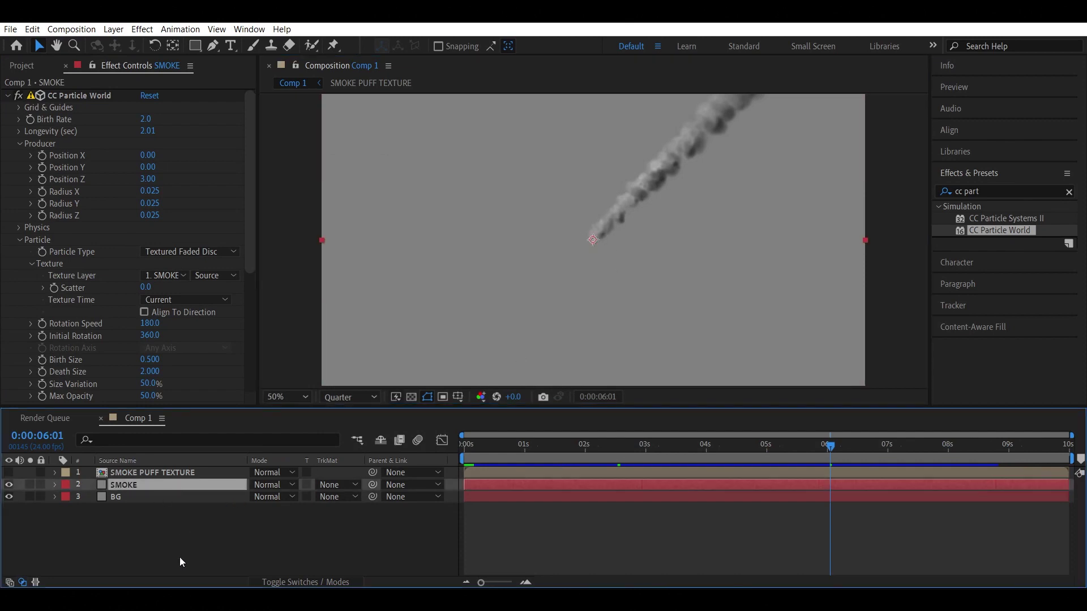
Duplicate the SMOKE layer, rename the copy FIRE, and solo it.
key("ctrl+d")
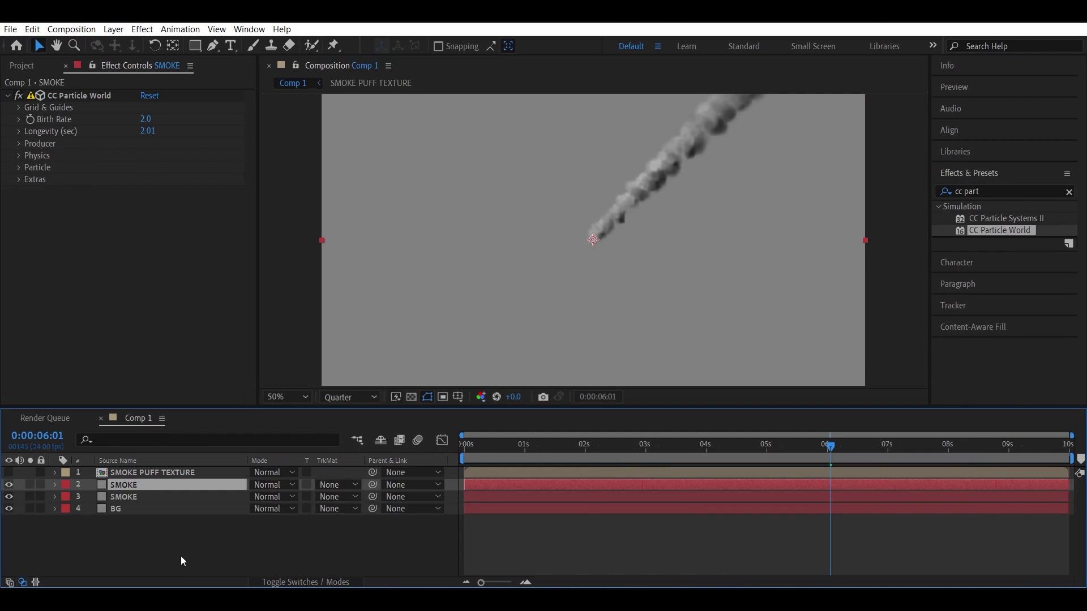
key("Return")
type("FIRE")
key("Return")
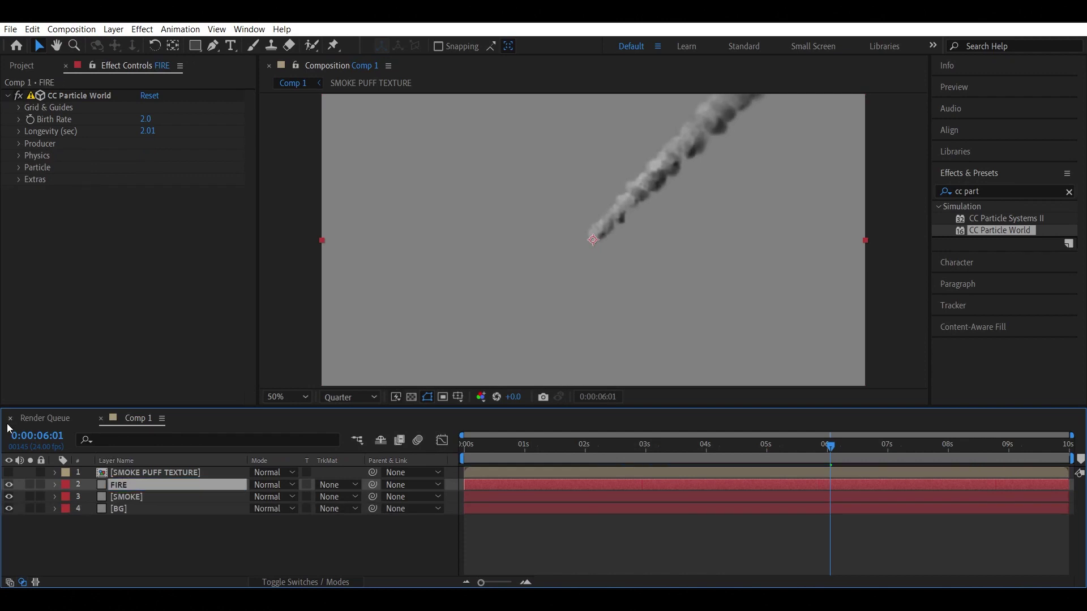
left_click(28, 484)
key("Caps_Lock")
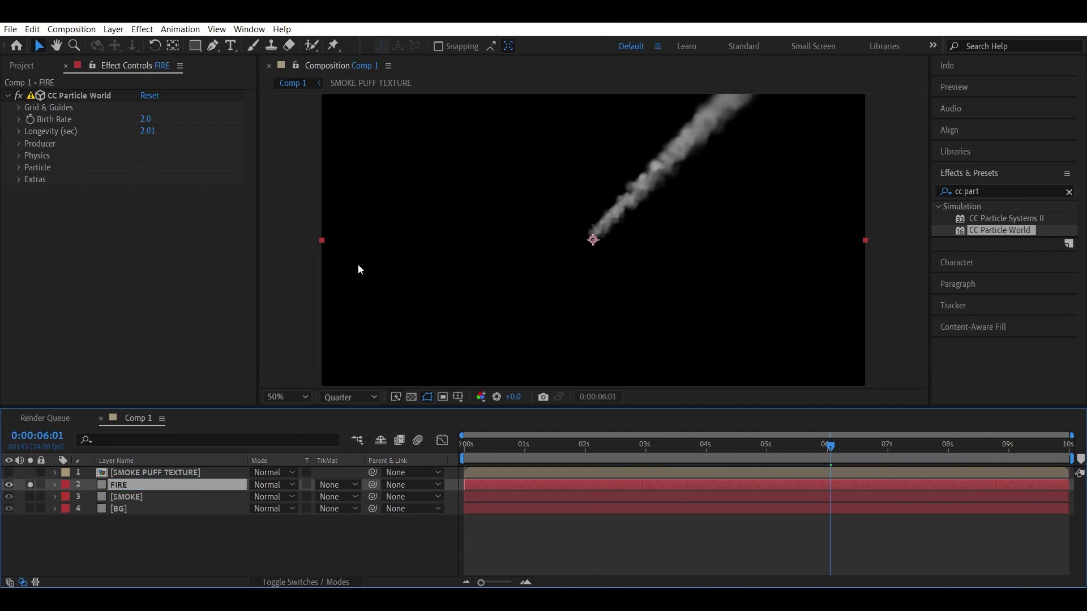
Give FIRE's particles Volume Shade 0%, a white birth colour and a black death colour.
left_click(19, 168)
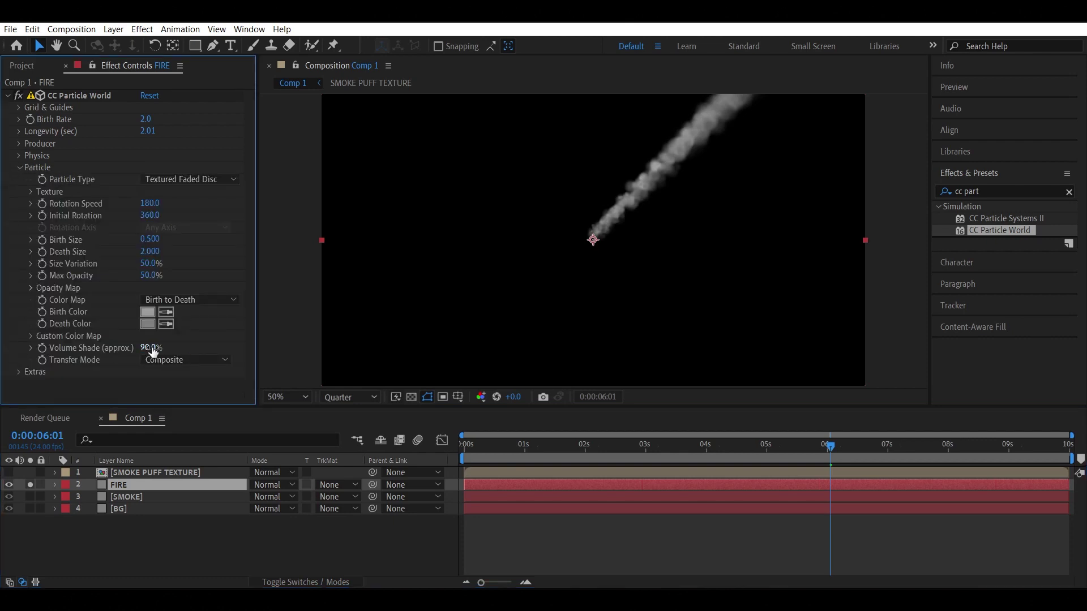
left_click_drag(152, 351, 4, 334)
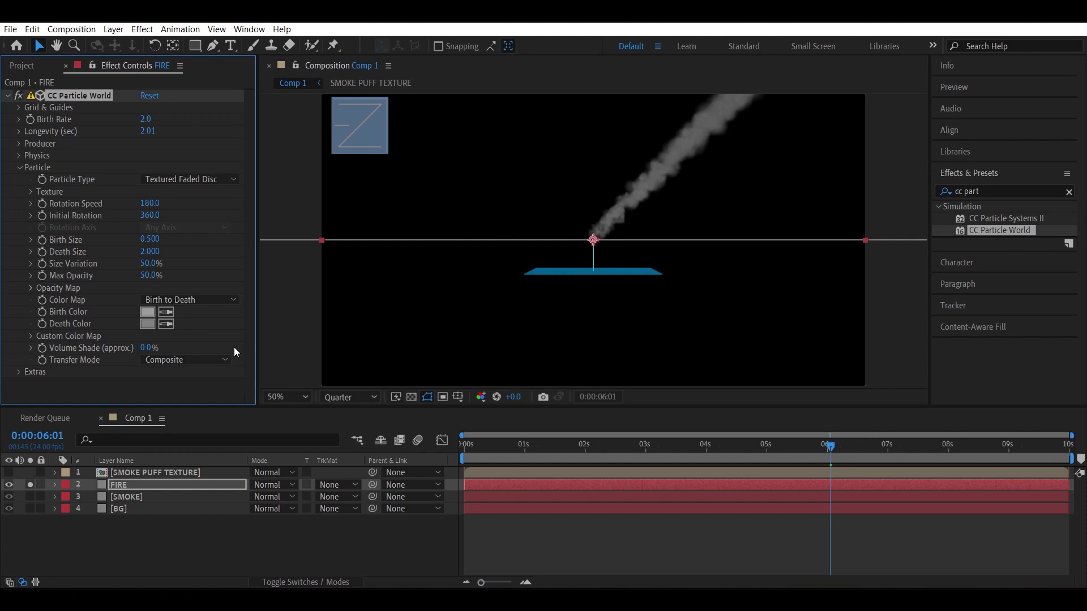
left_click(146, 312)
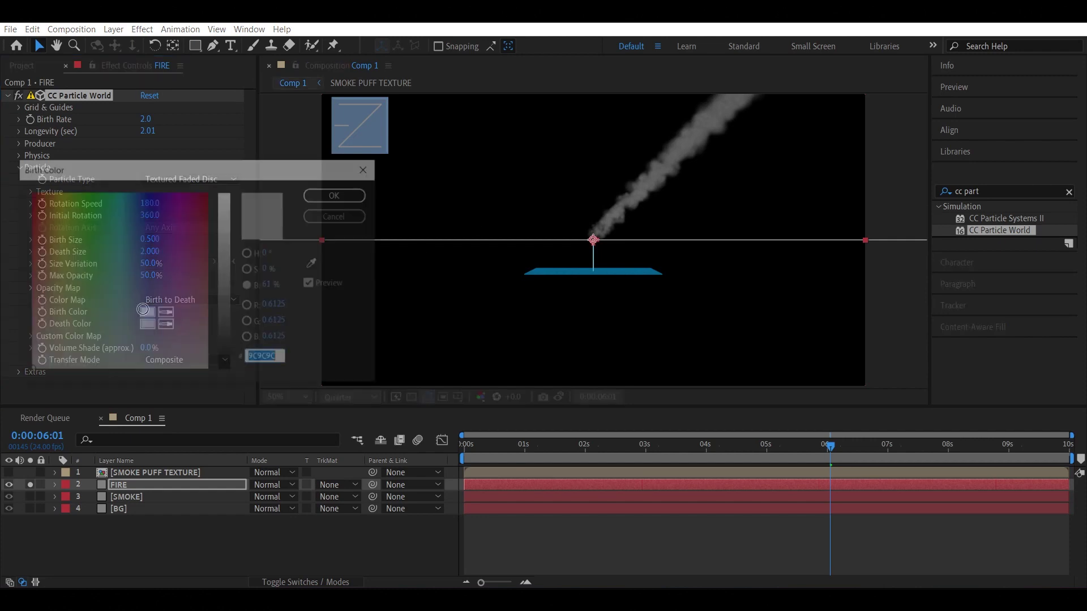
left_click_drag(224, 224, 225, 192)
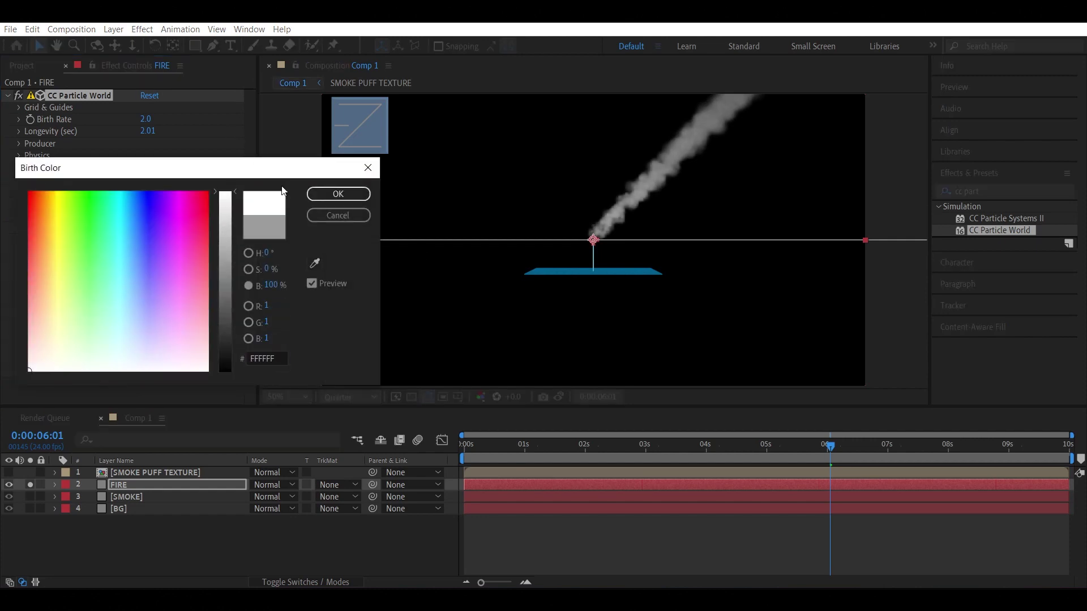
left_click(324, 192)
left_click_drag(226, 304, 235, 396)
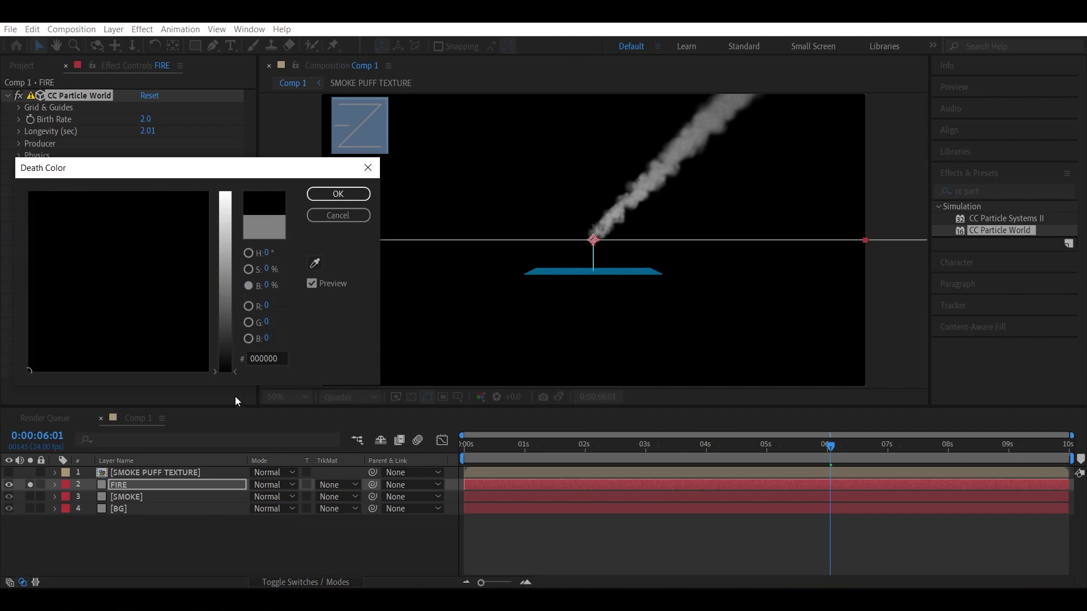
left_click(327, 192)
left_click(277, 206)
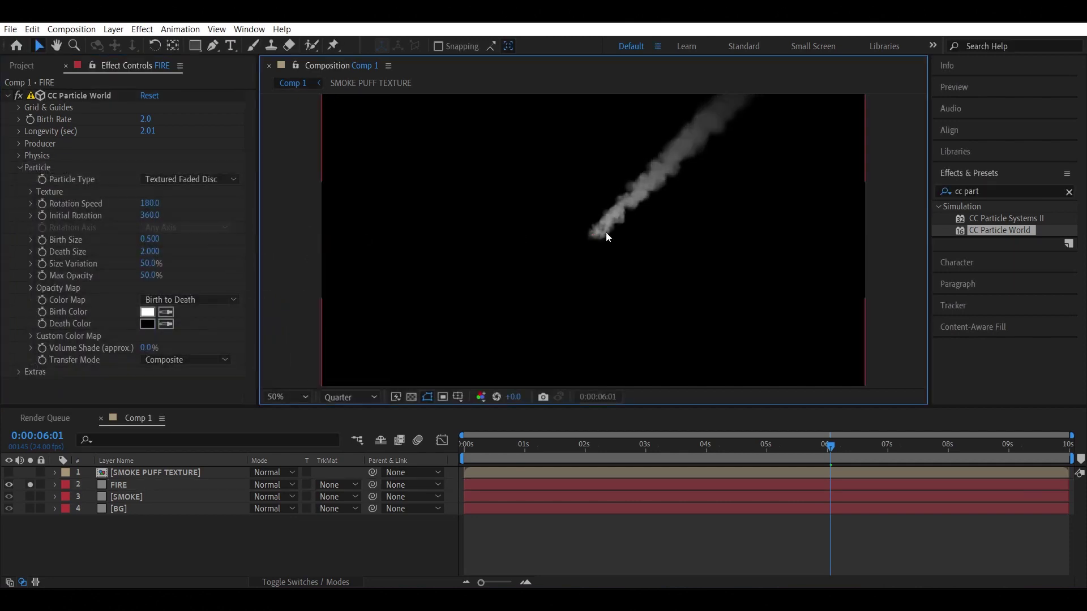
left_click(144, 121)
Set FIRE's Birth Rate to 4.0 and the particle transfer mode to Screen.
type("4")
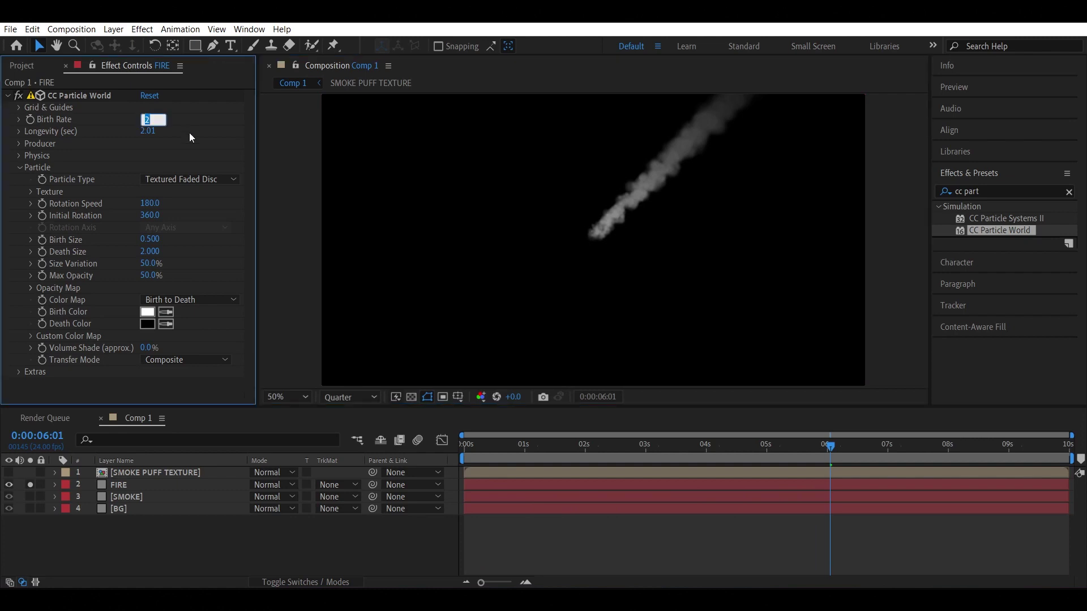
key("Return")
left_click(623, 196)
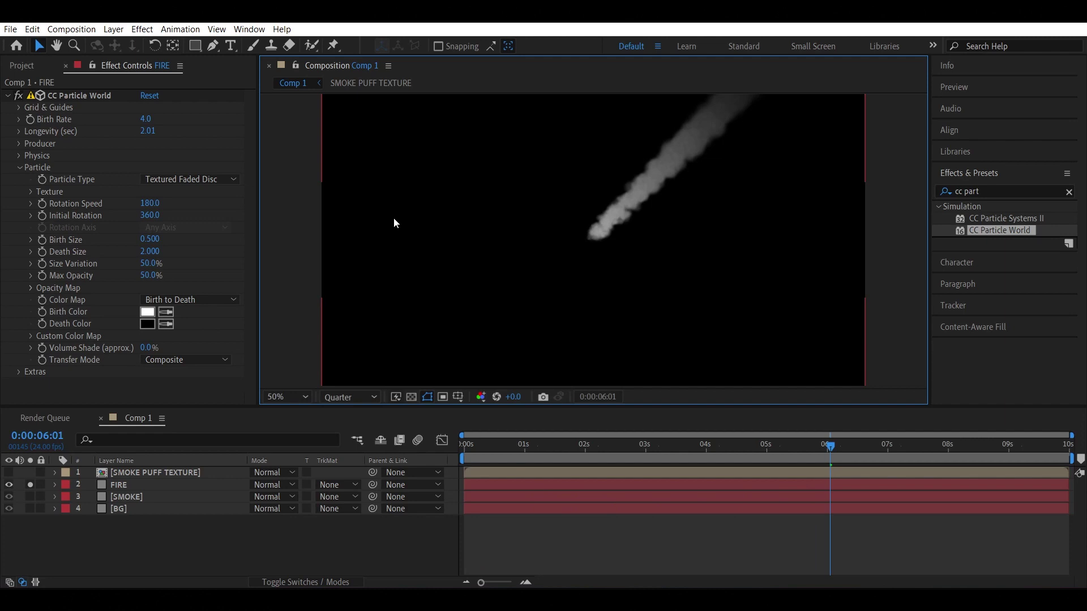
left_click(179, 358)
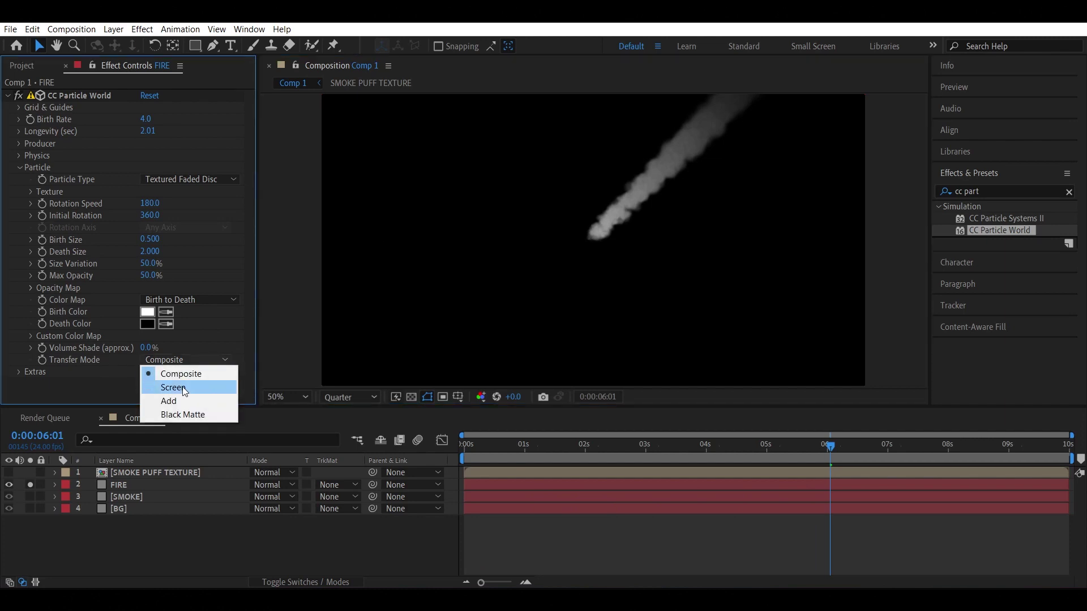
left_click(181, 384)
left_click(605, 245)
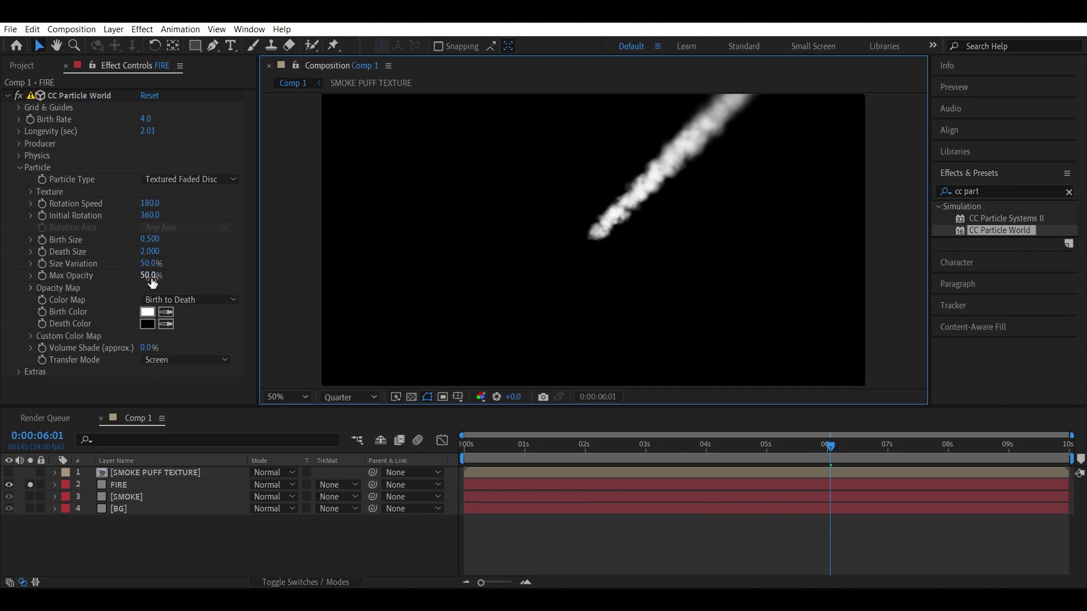
Lower FIRE's Max Opacity to 20%.
left_click_drag(147, 276, 130, 280)
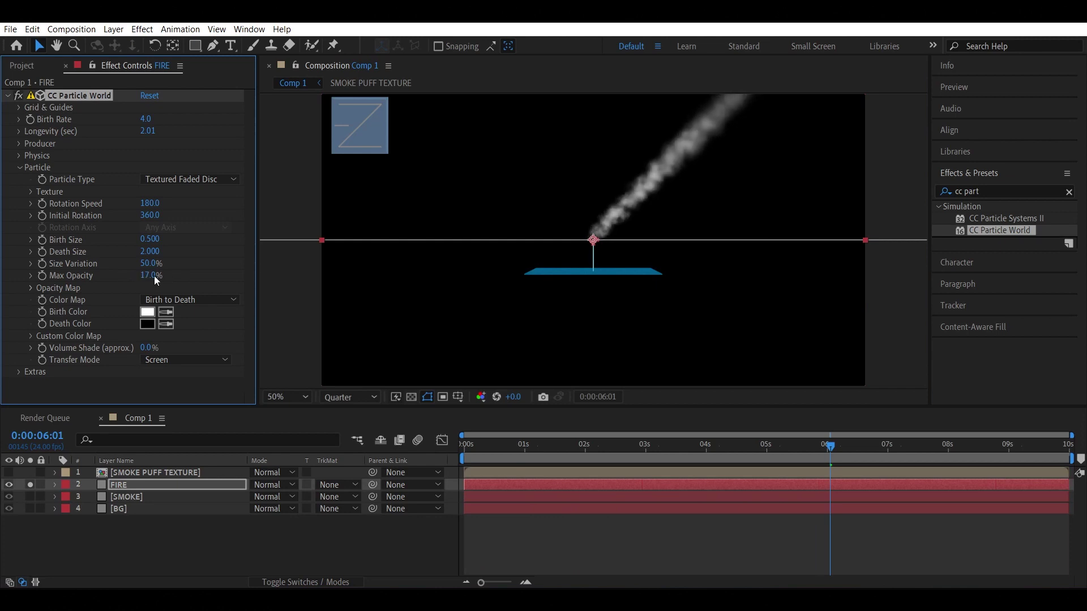
left_click(154, 277)
type("20")
key("Return")
left_click(288, 196)
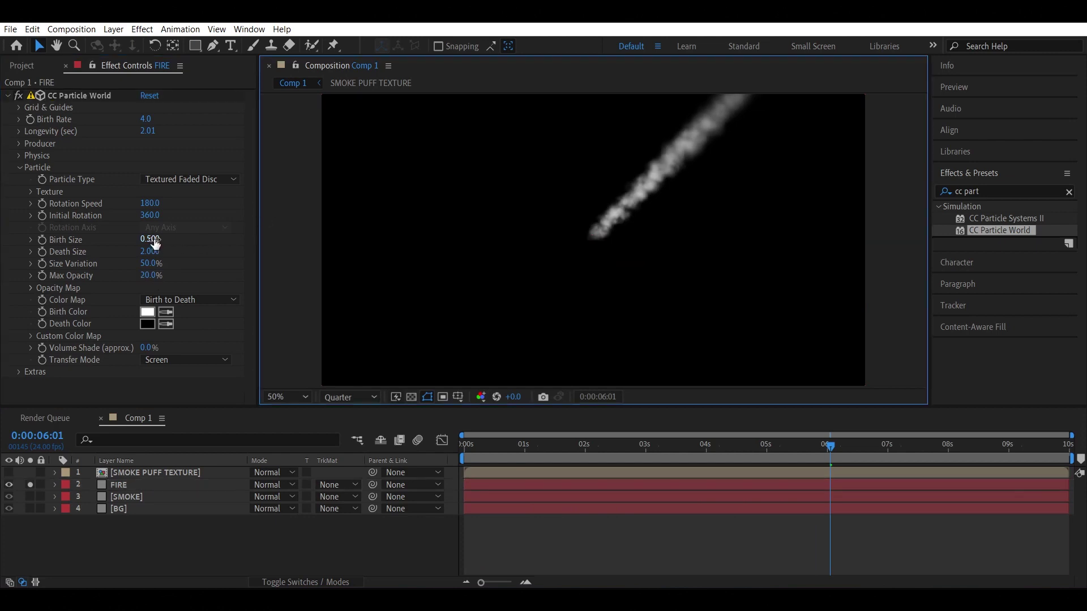
Set the particle Birth Size to 1 and Death Size to 0.
left_click(155, 242)
type("1")
key("Return")
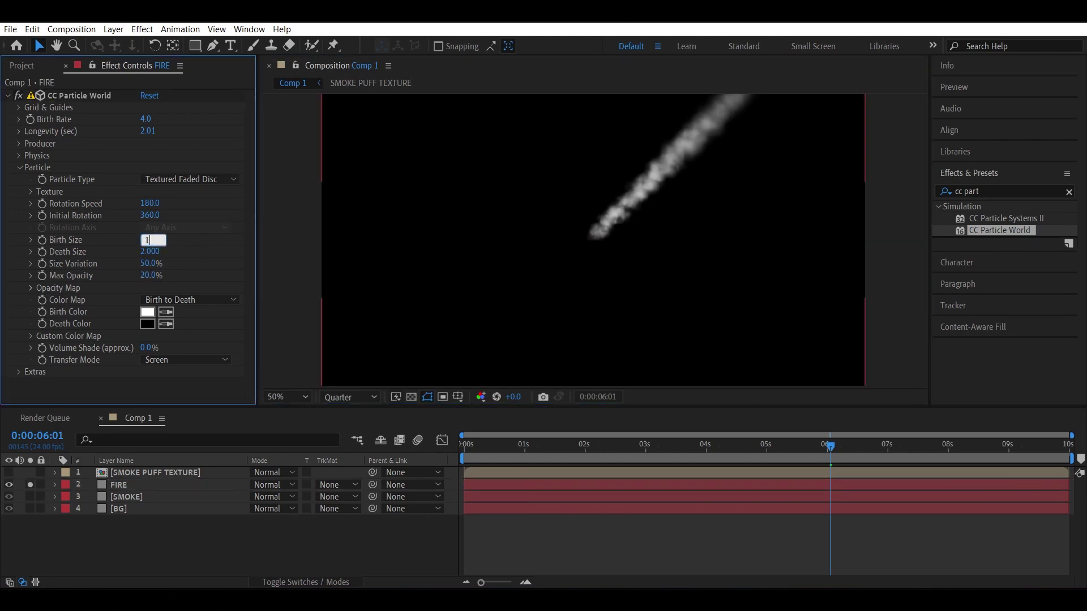
left_click(150, 251)
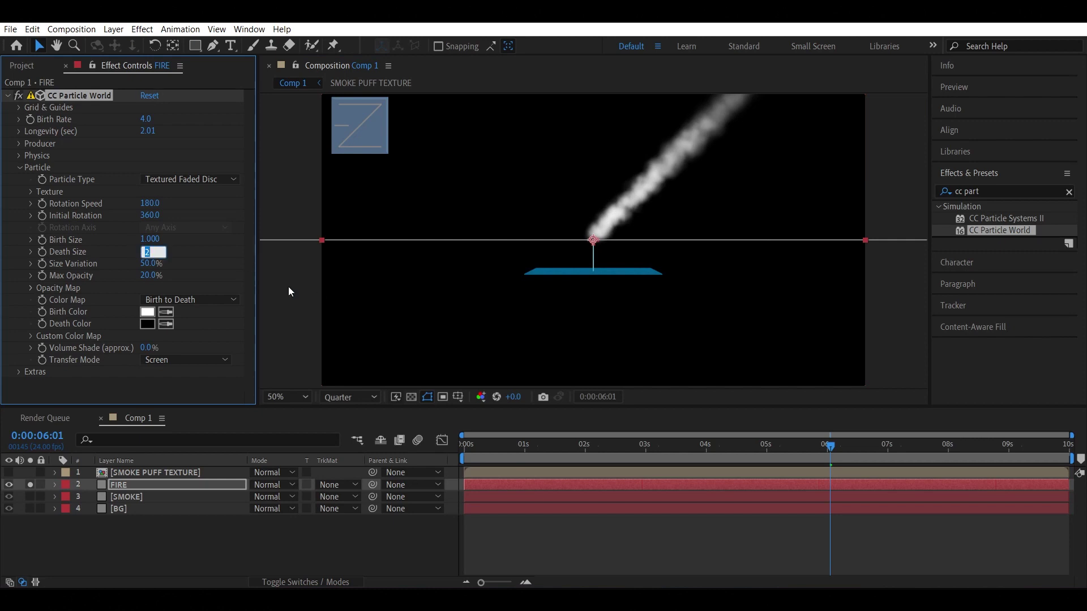
type("0")
key("Return")
left_click(297, 213)
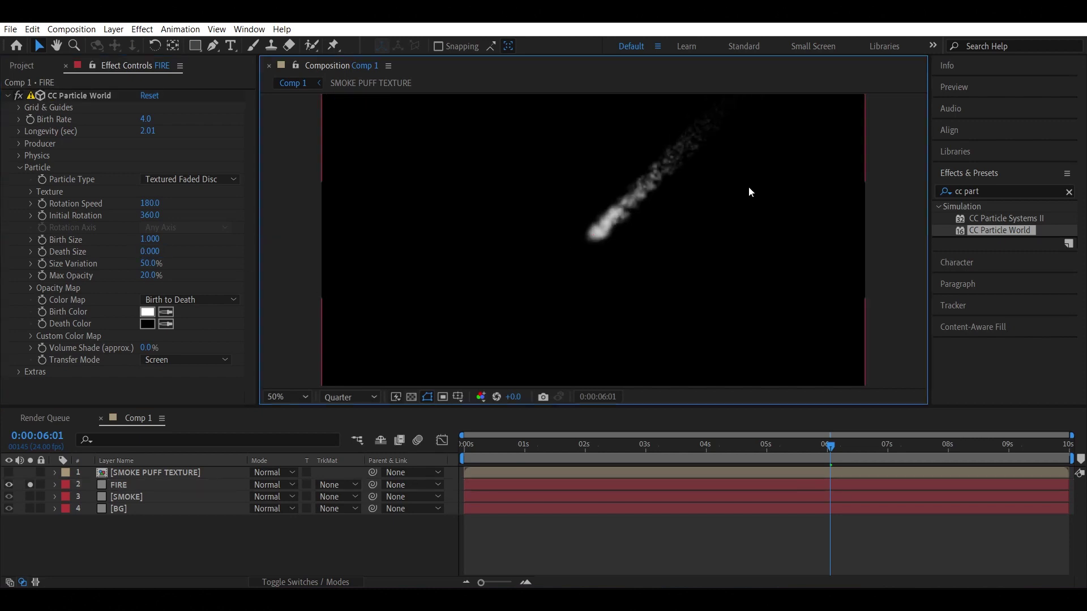
Preview the trail, change Death Size to 1.000, and preview again.
left_click(472, 448)
key("space")
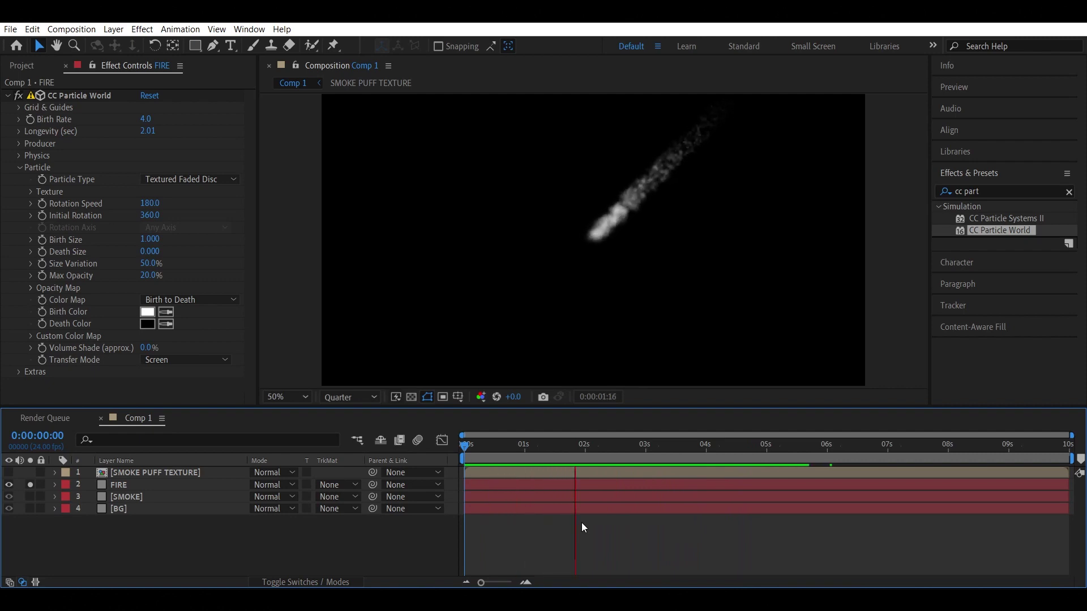
left_click(152, 252)
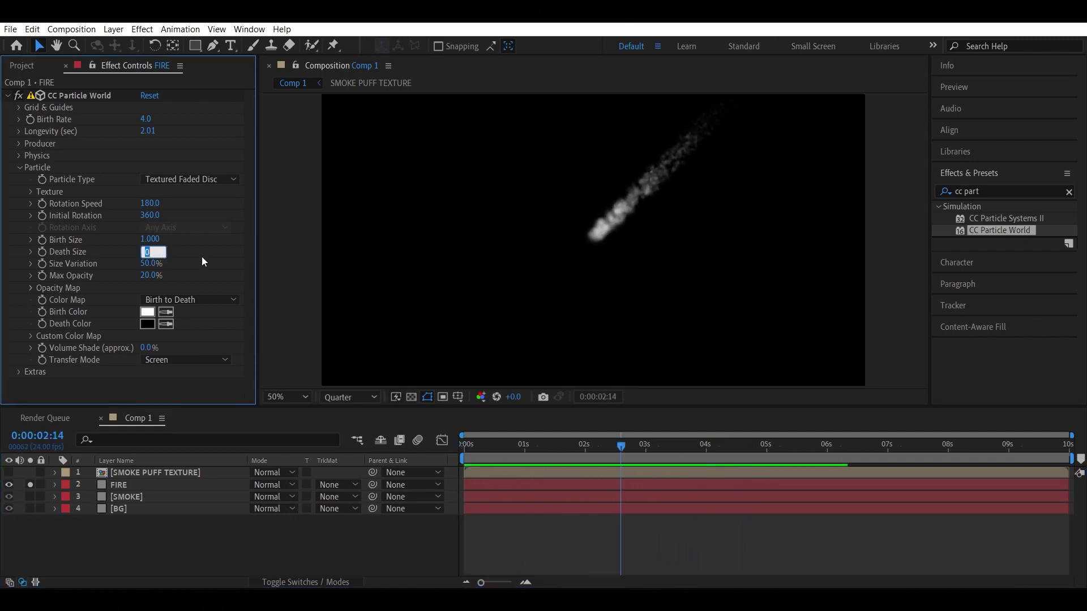
type("1")
key("Return")
left_click(463, 445)
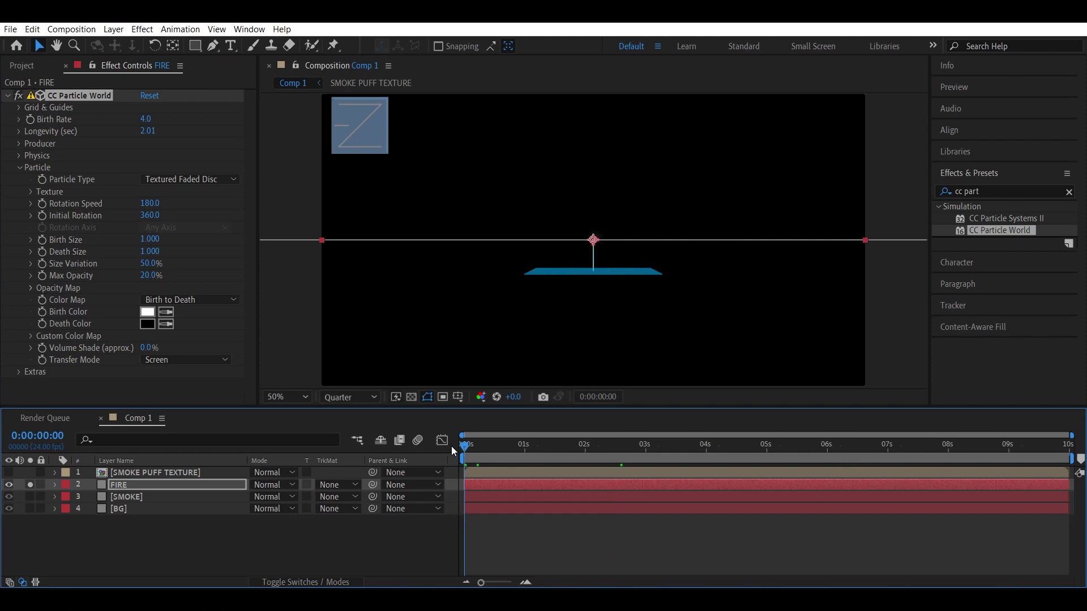
key("space")
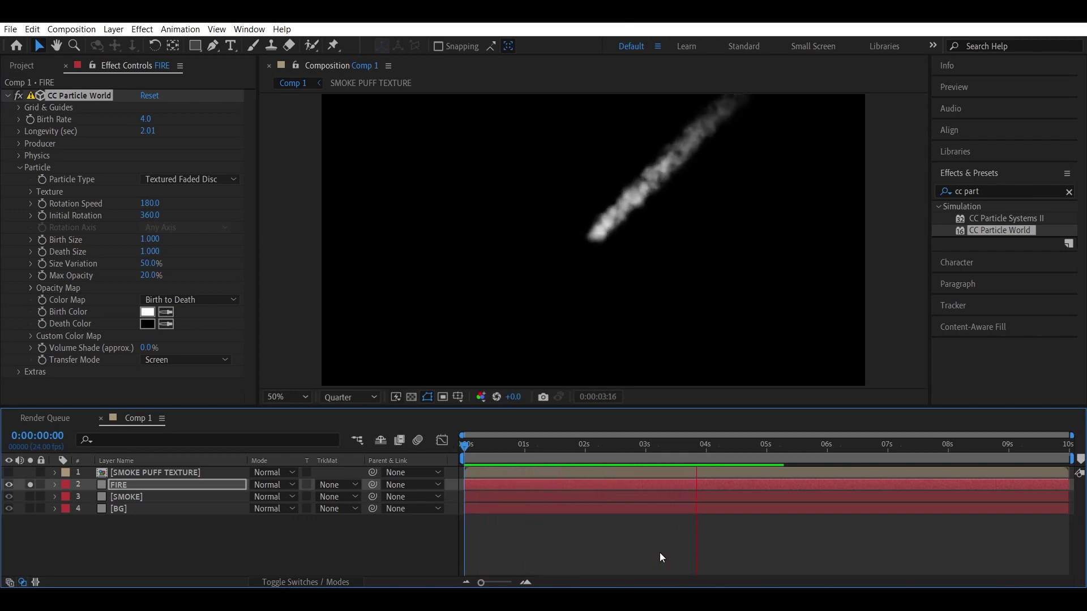
Stop the preview and reveal FIRE's Opacity Map curve.
key("space")
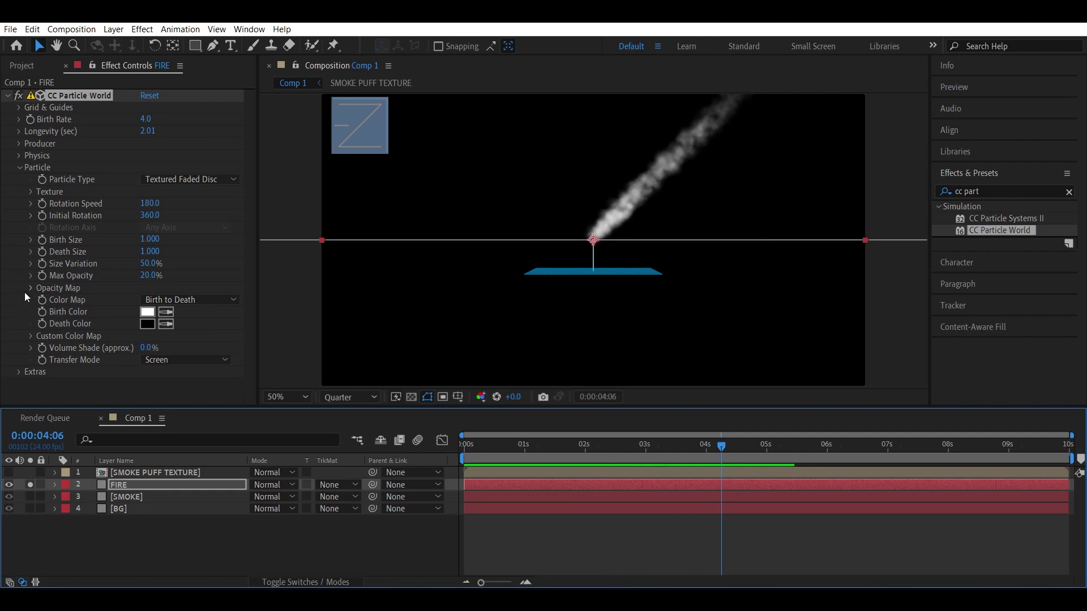
left_click(30, 288)
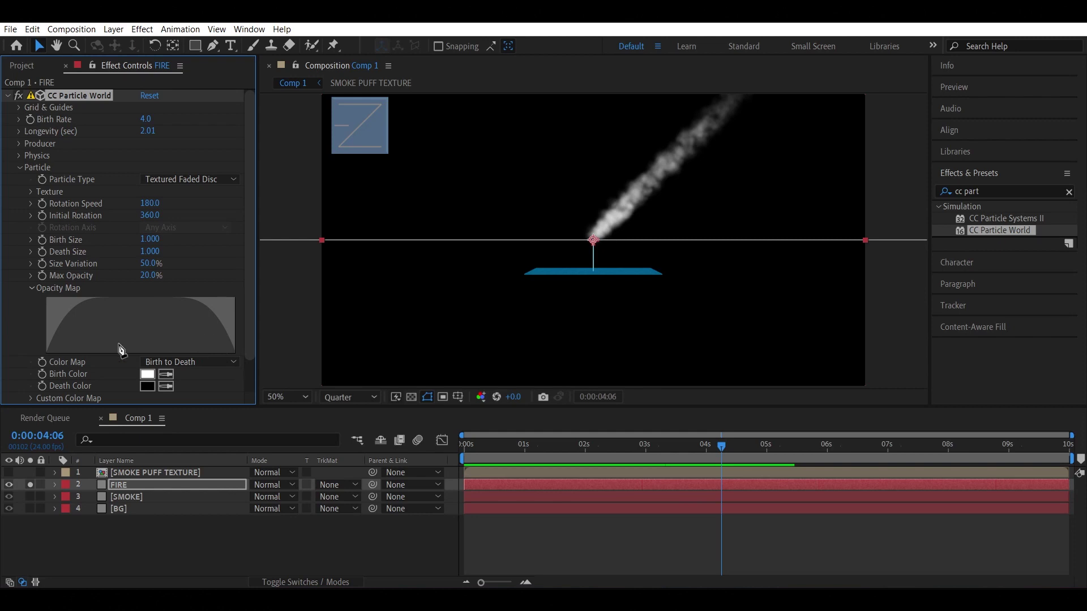
left_click(300, 265)
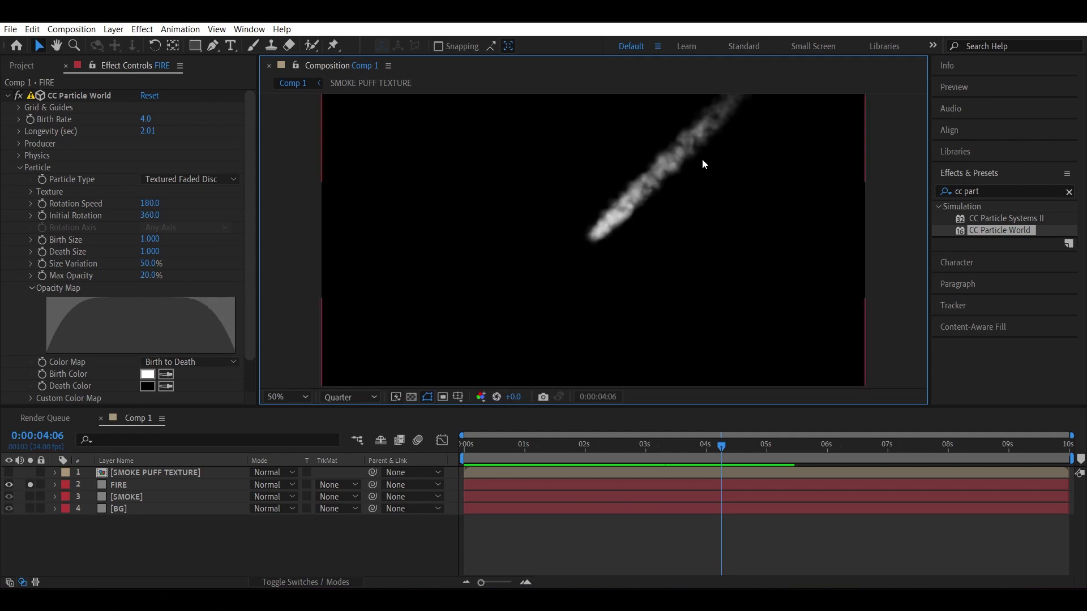
Make the death colour white and shorten Longevity to 1.37 seconds.
left_click(144, 390)
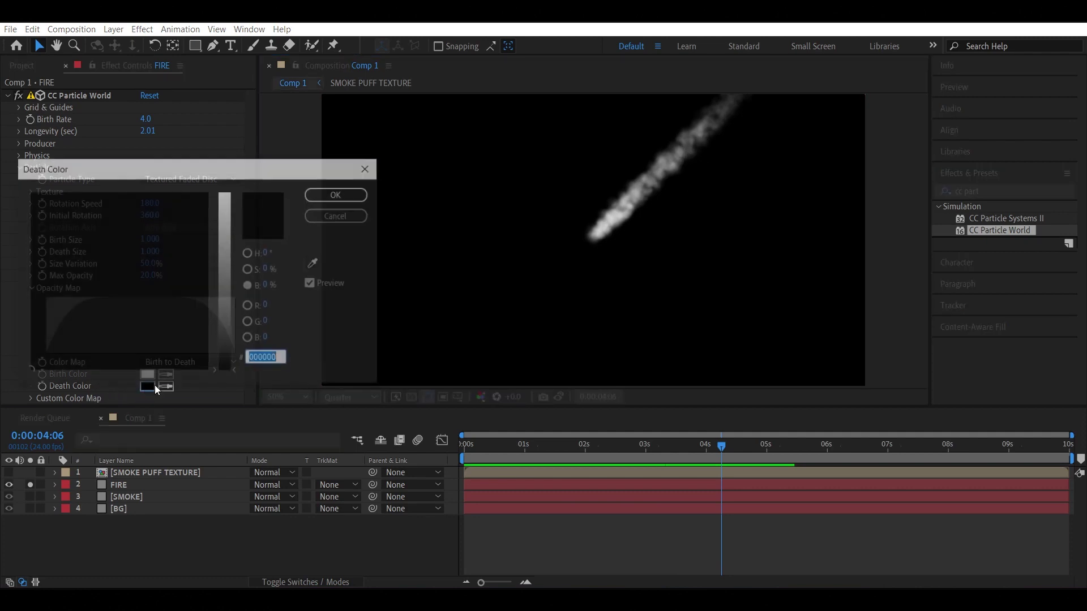
left_click_drag(235, 282, 218, 175)
left_click(323, 197)
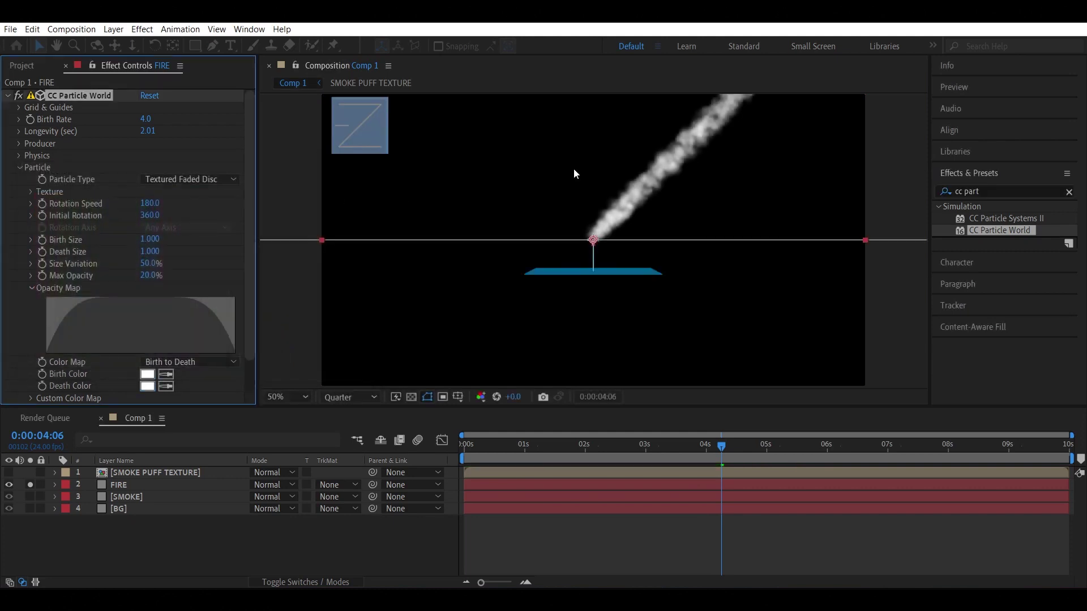
left_click_drag(148, 130, 113, 139)
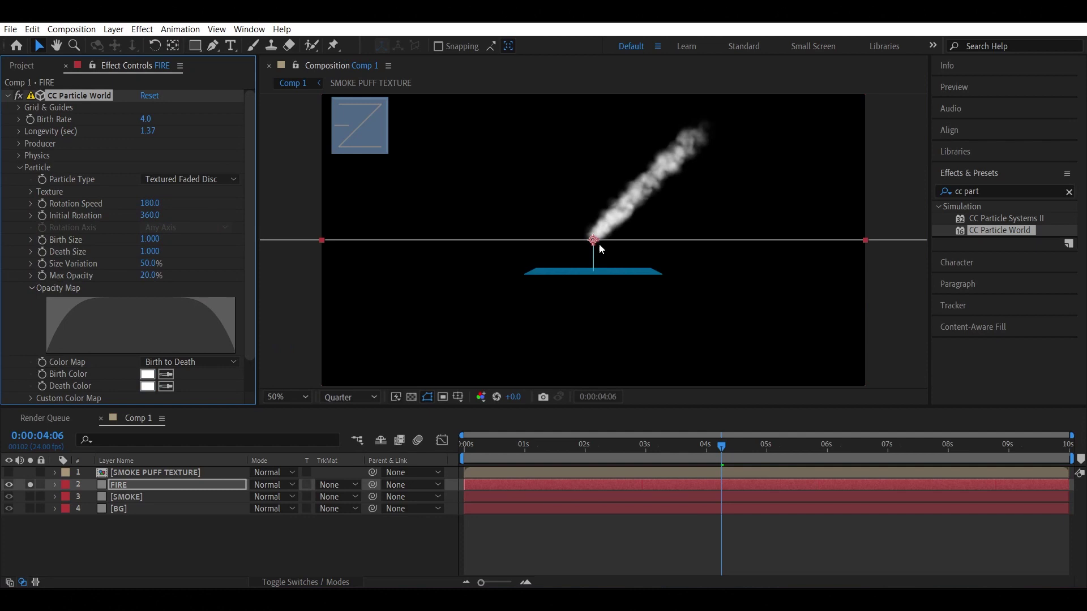
left_click(411, 275)
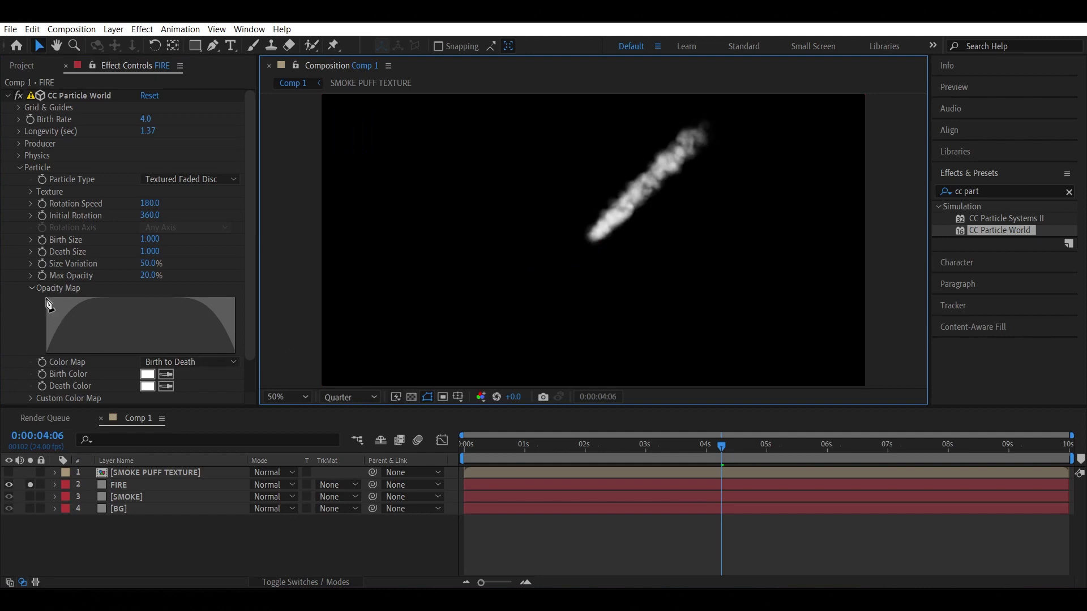
Try a descending opacity ramp and Longevity 2, then undo back to Longevity 2.01.
left_click_drag(48, 305, 235, 352)
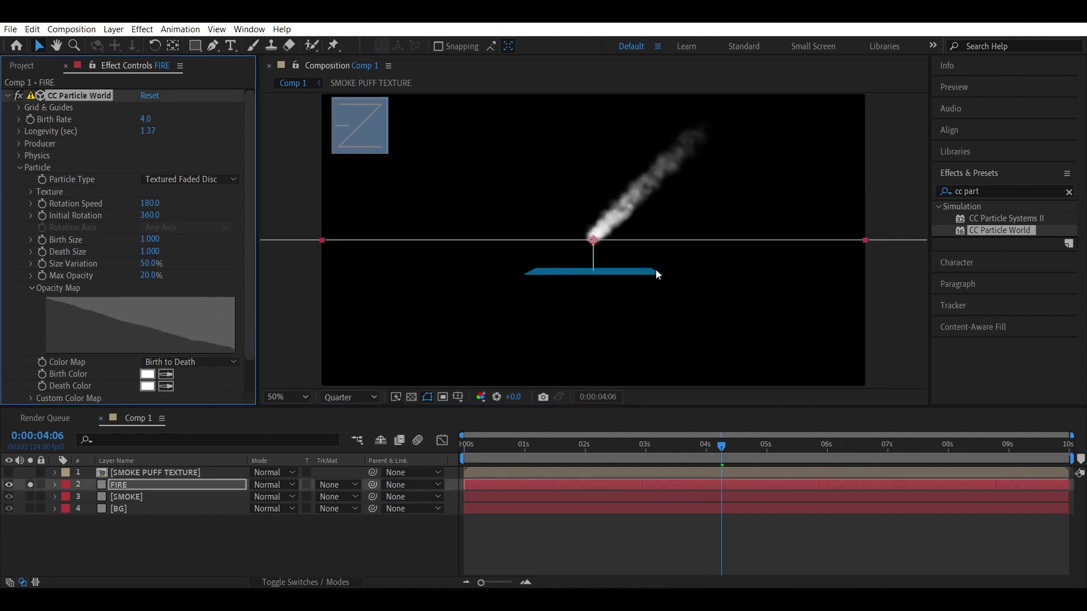
left_click(333, 309)
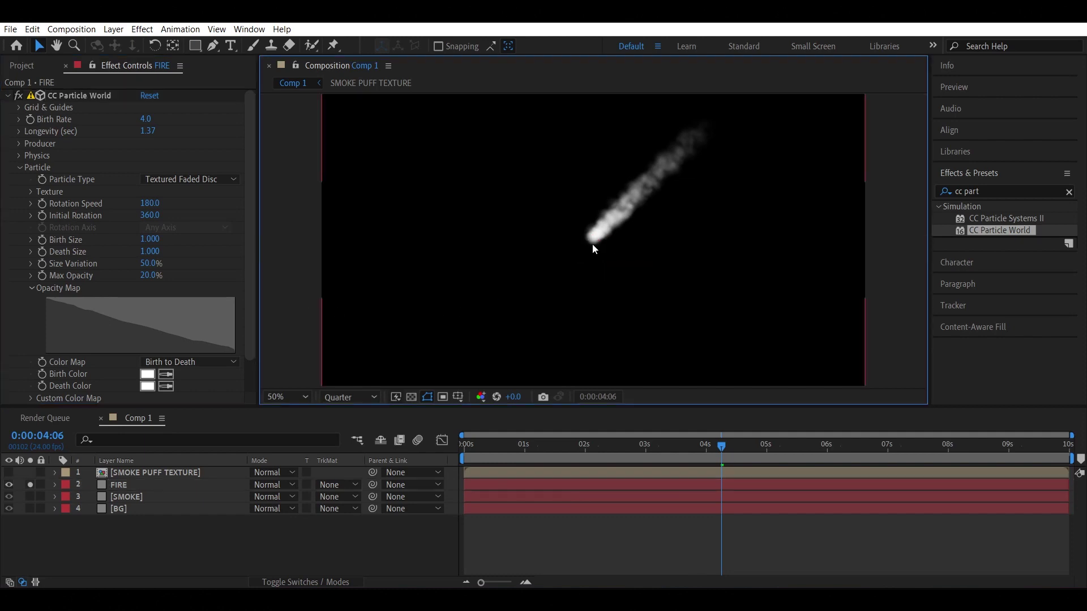
left_click(149, 131)
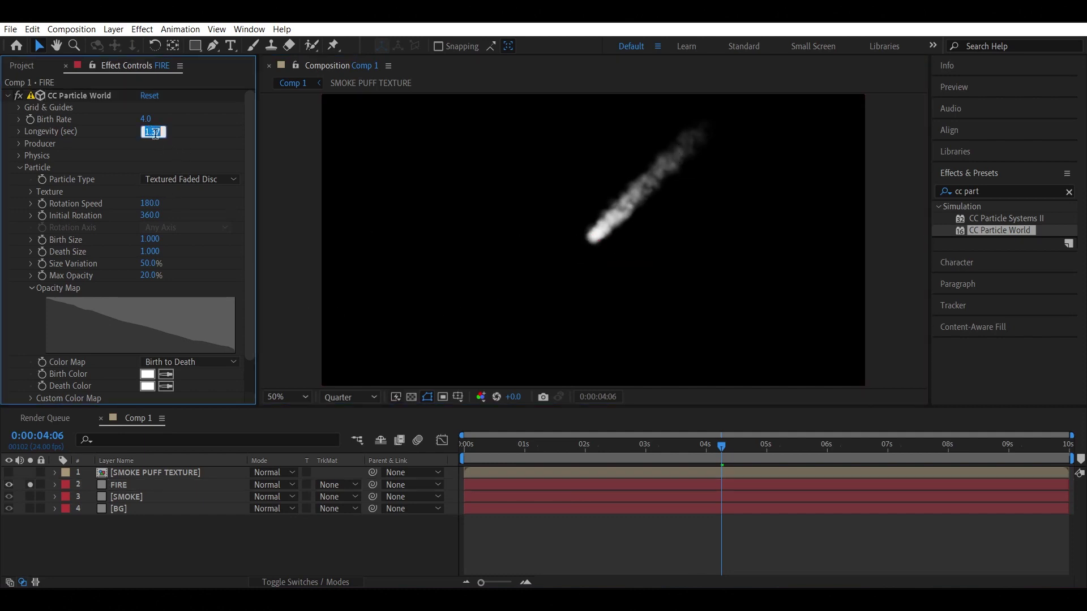
type("2")
key("Return")
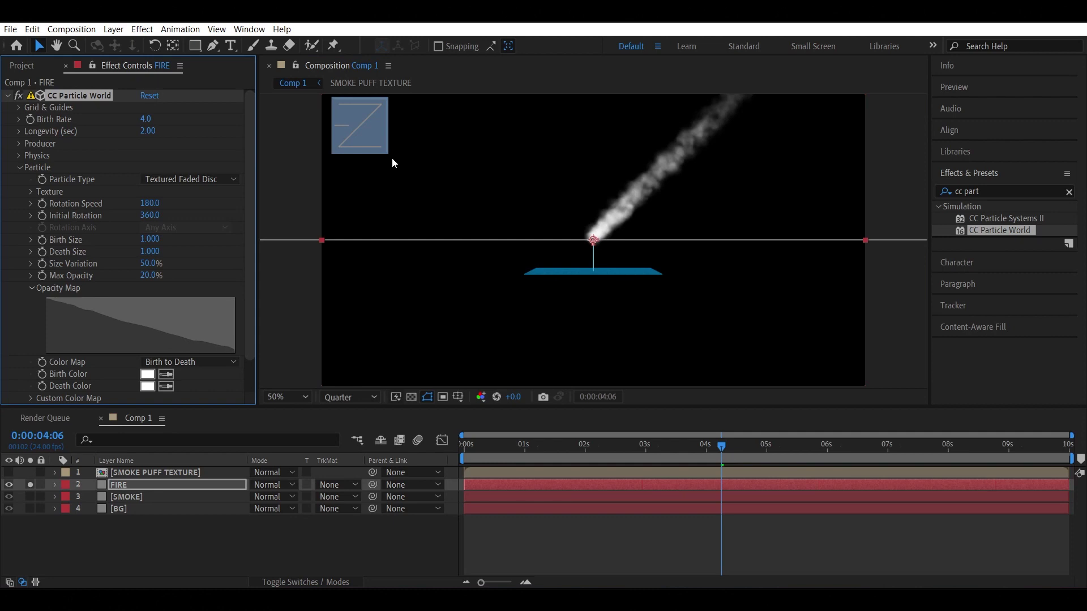
left_click(300, 192)
key("ctrl+z")
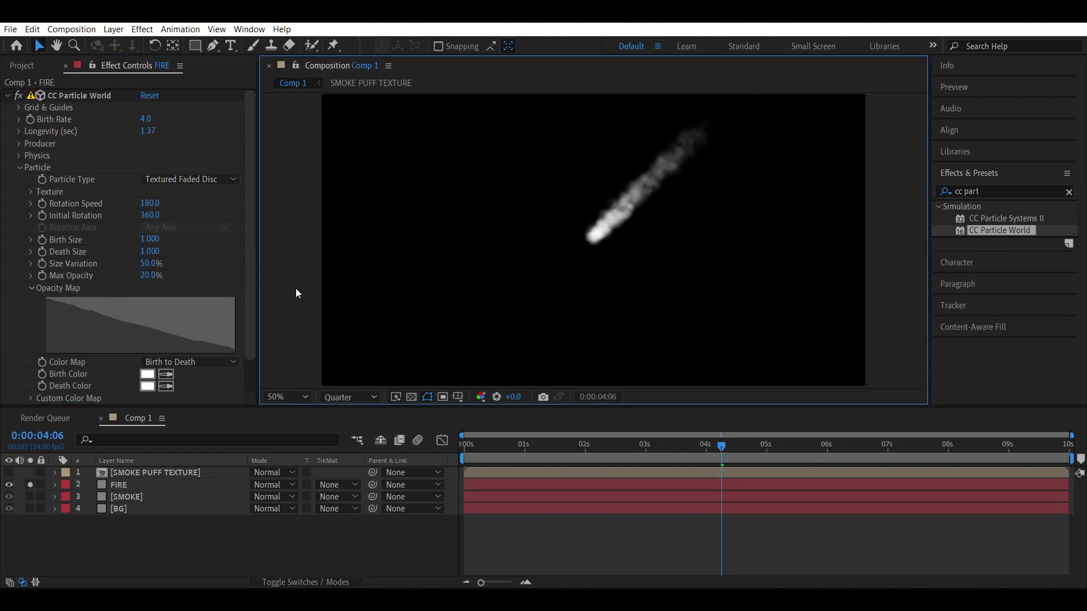
key("ctrl+z")
key("ctrl+shift+z")
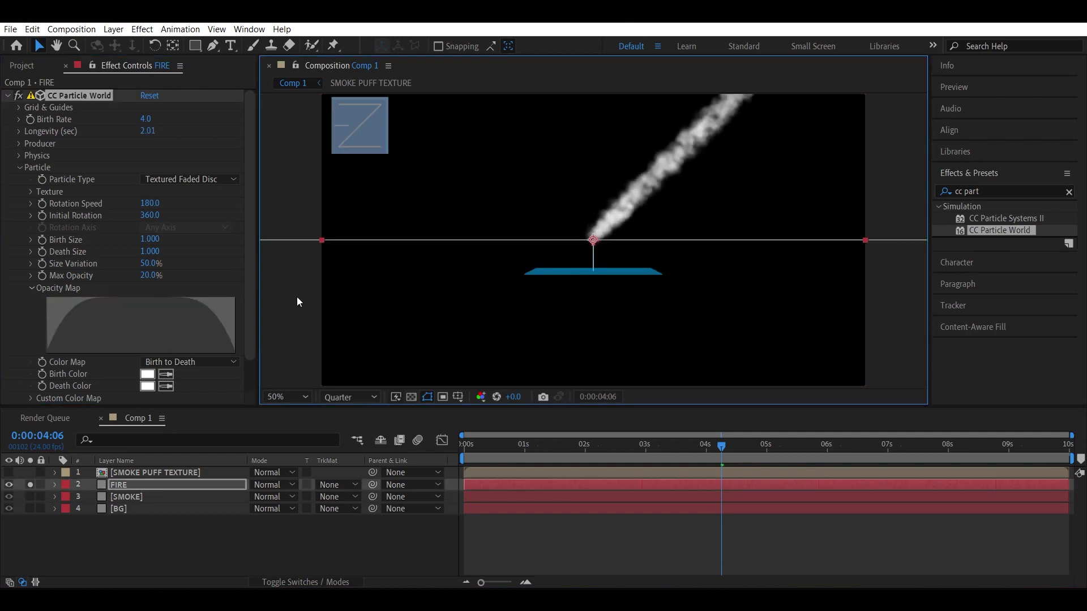
left_click(297, 298)
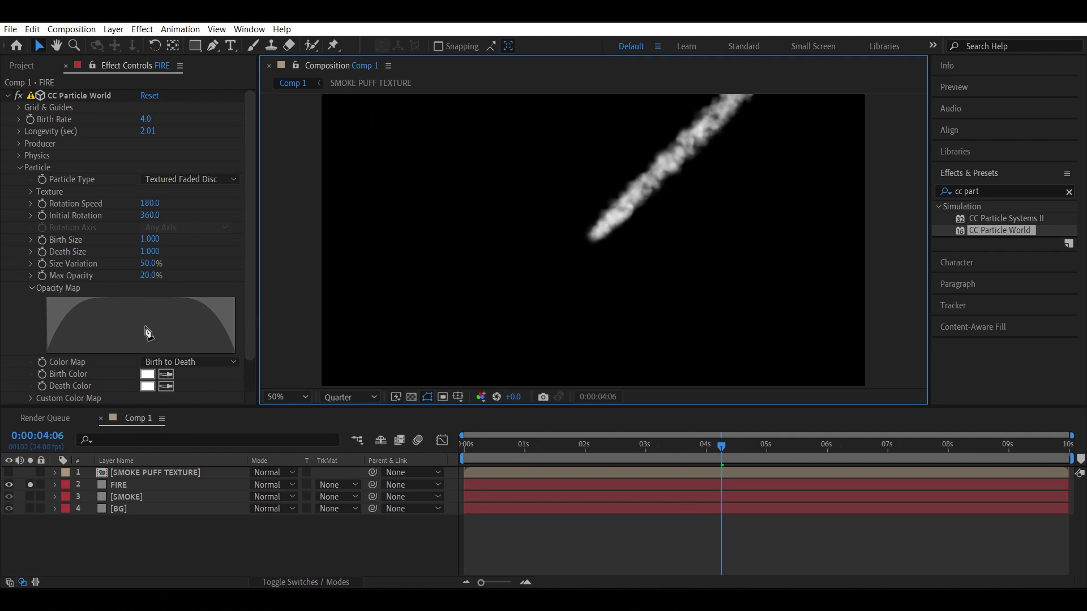
Draw a smooth Opacity Map curve falling from top-left and preview the fading trail.
mouse_move(46, 297)
left_mouse_down()
mouse_move(156, 363)
mouse_move(234, 352)
left_mouse_up()
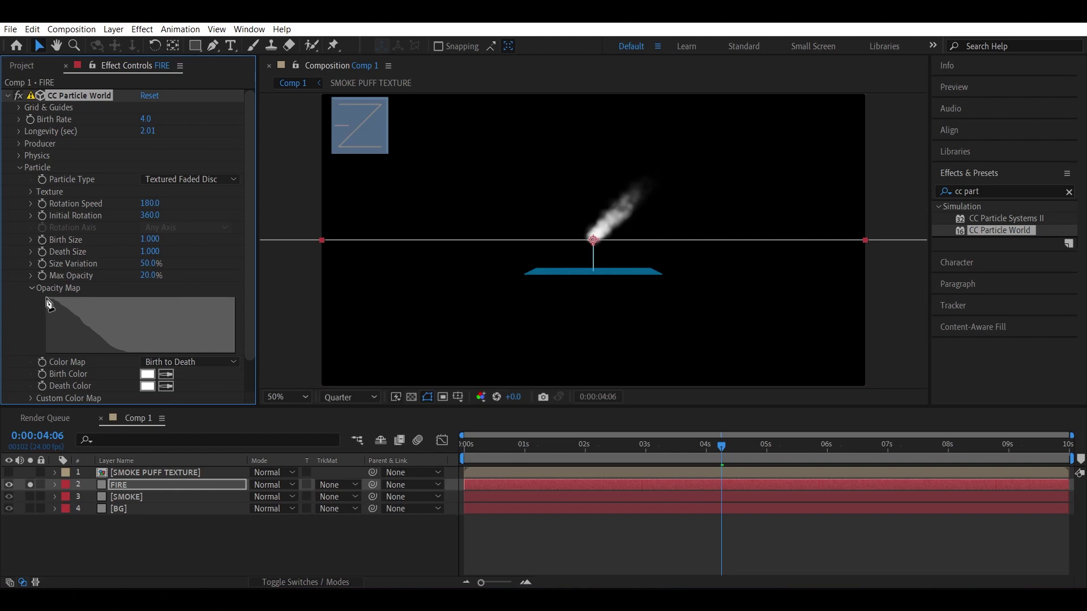
mouse_move(47, 298)
left_mouse_down()
mouse_move(125, 348)
mouse_move(218, 362)
left_mouse_up()
left_click(307, 297)
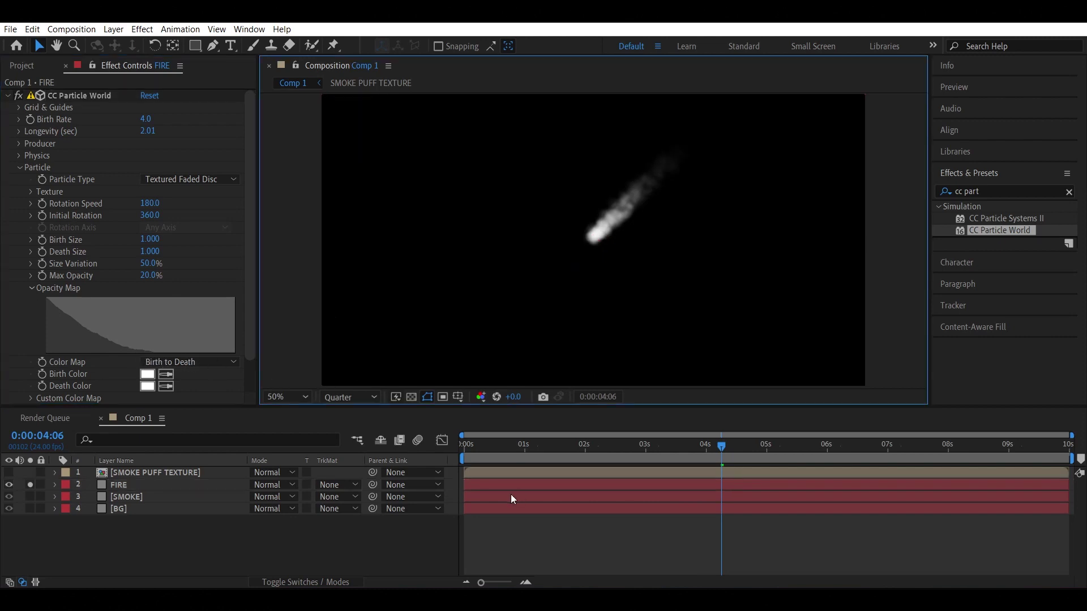
left_click(640, 544)
key("Home")
key("space")
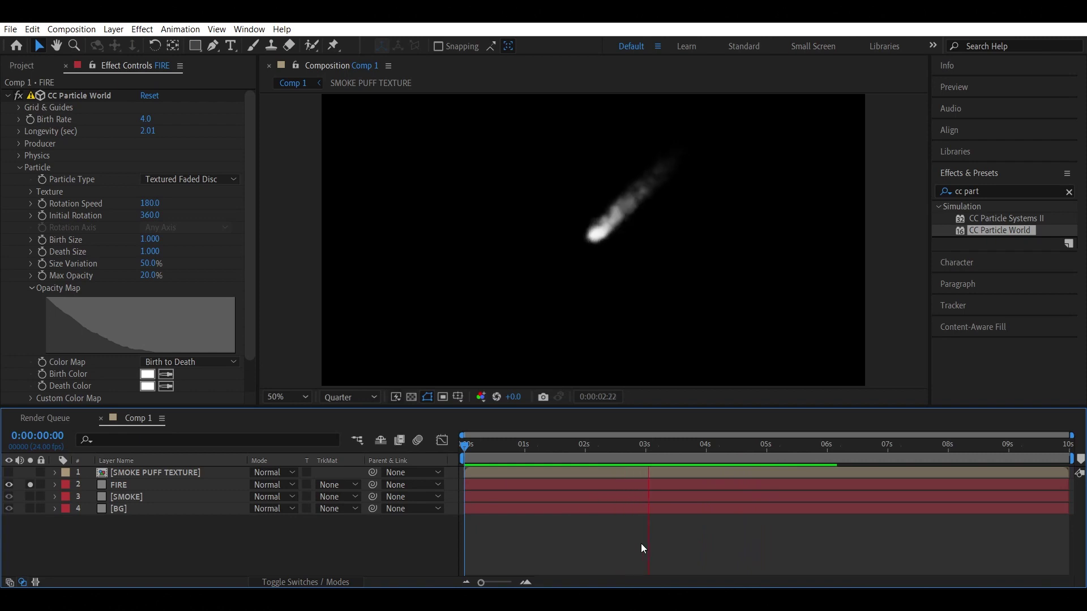
key("space")
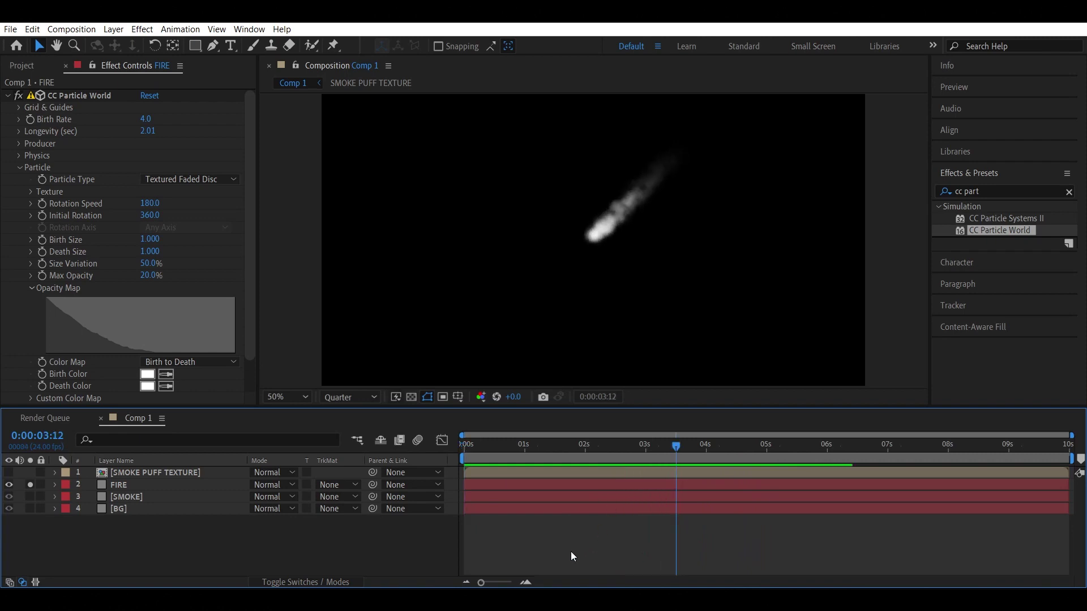
Unsolo FIRE, set its layer blending mode to Screen, and preview the composition.
left_click(31, 485)
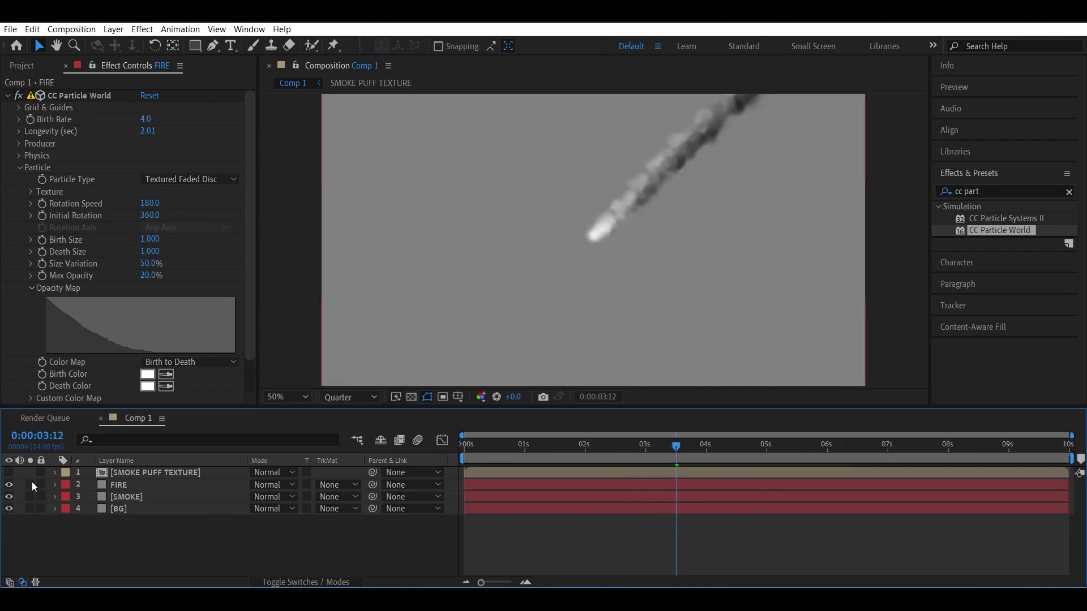
left_click(276, 486)
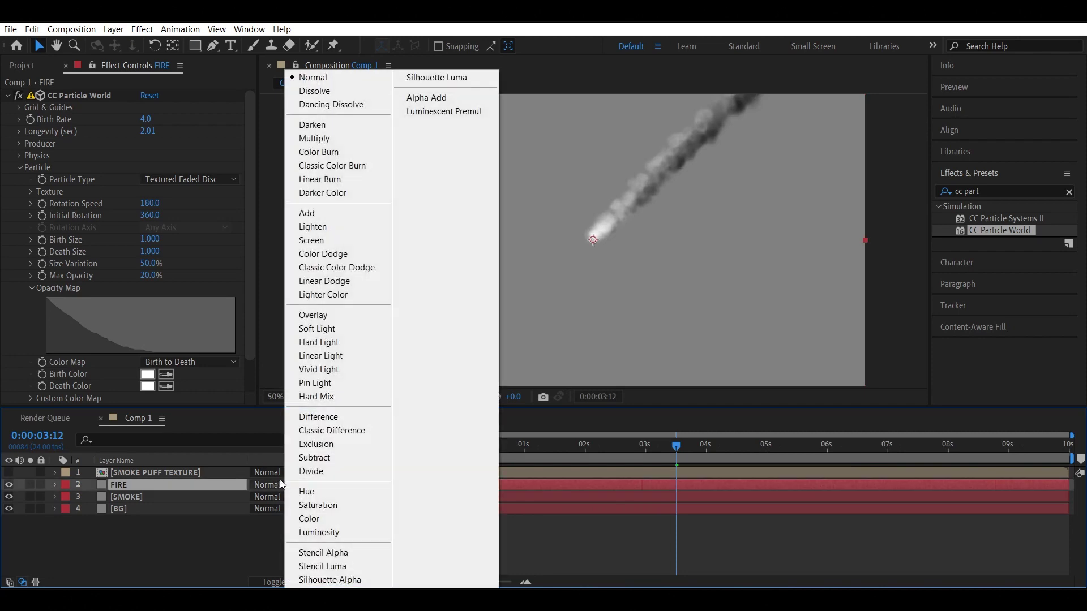
left_click(316, 243)
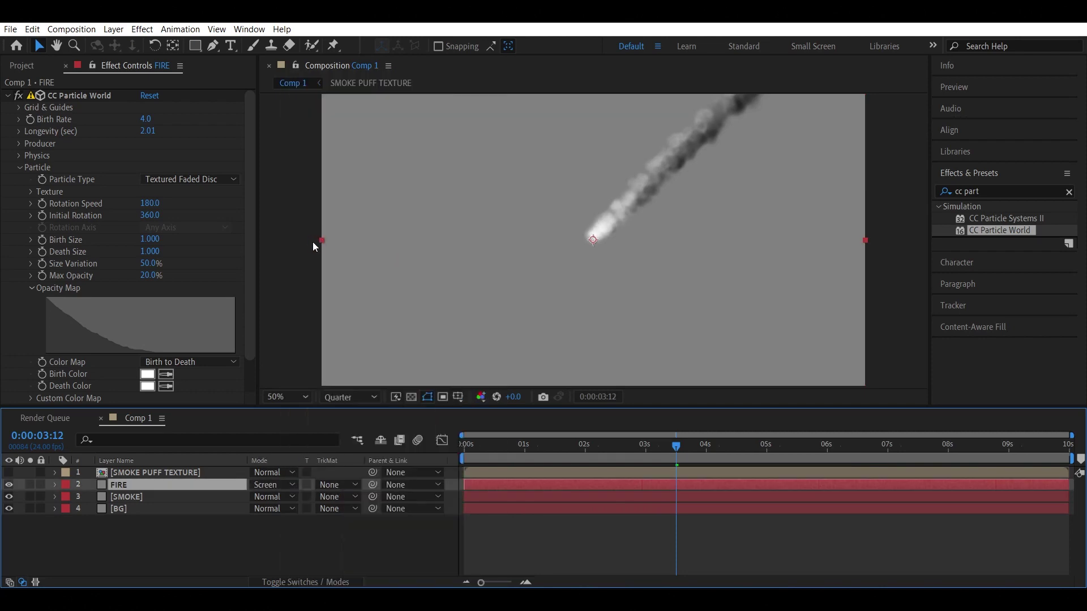
left_click(299, 283)
left_click(465, 447)
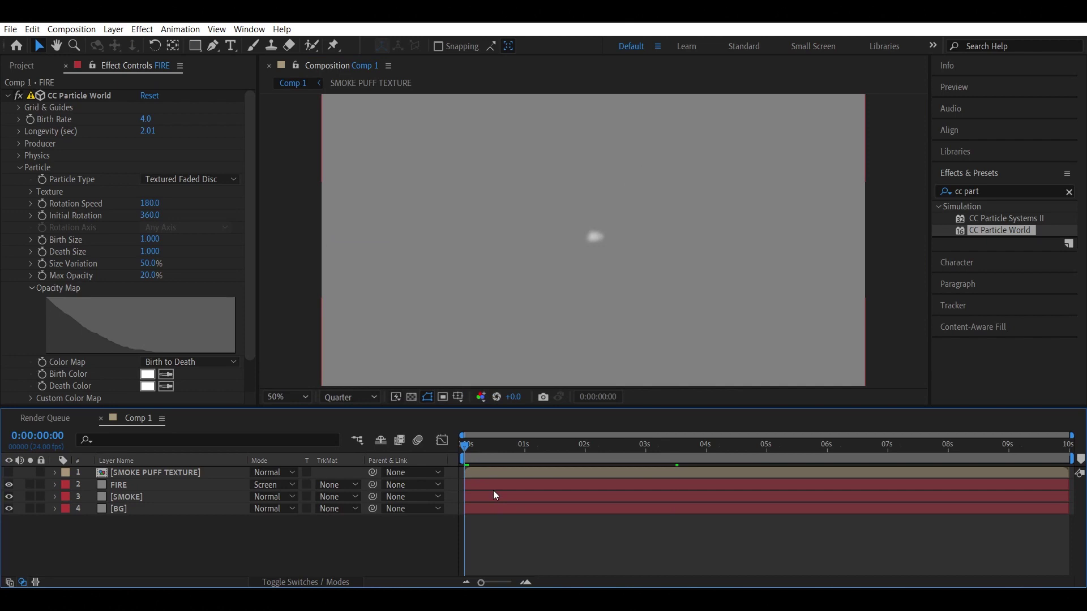
key("space")
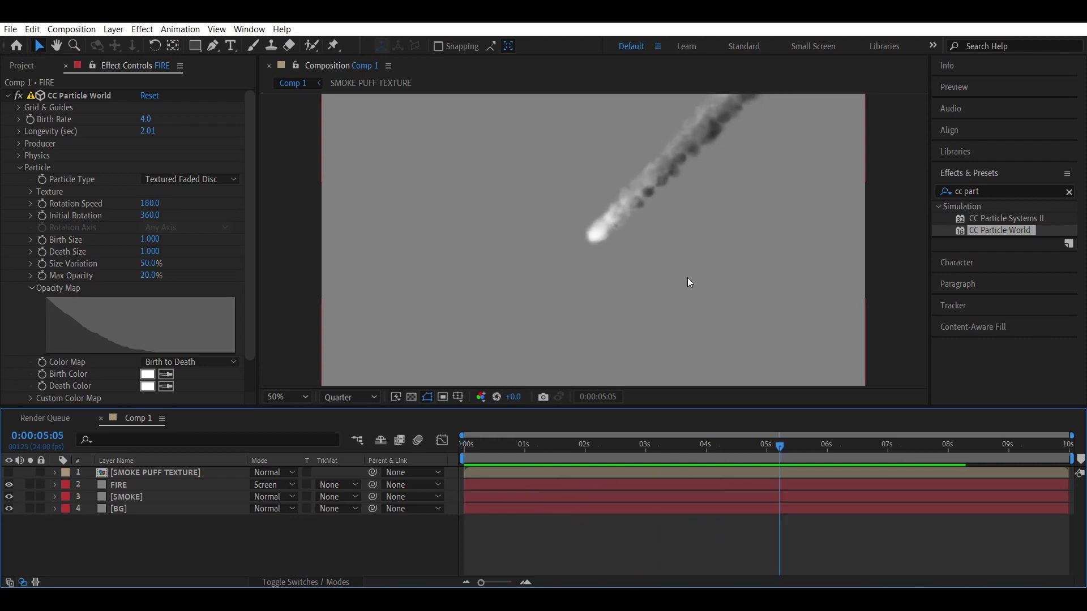
Apply the Set Matte effect to the FIRE layer and solo it.
left_click(8, 96)
left_click(1002, 192)
type("set matte")
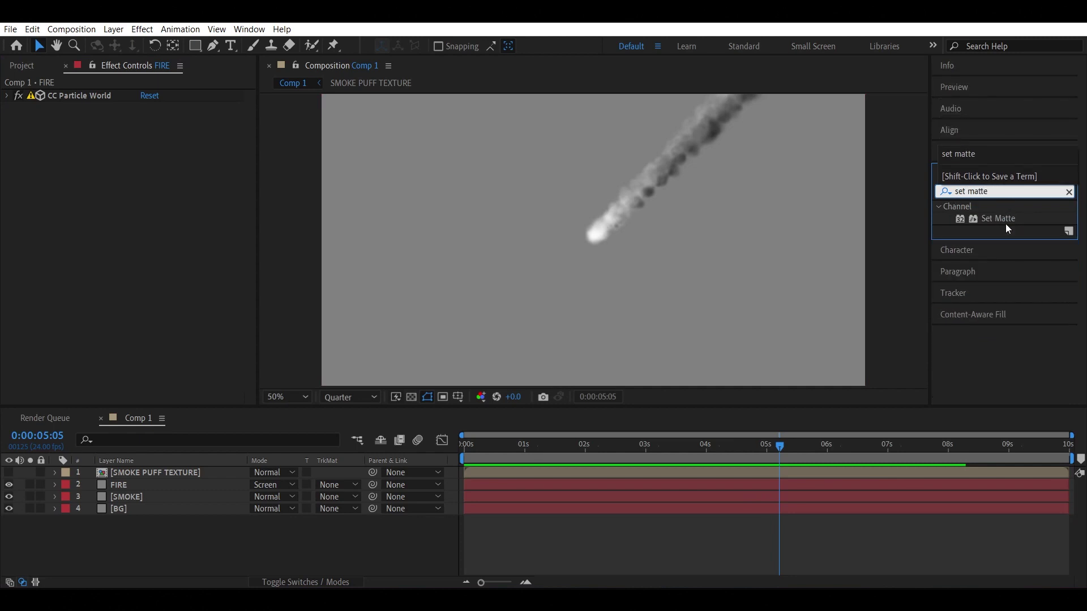
left_click_drag(1006, 223, 207, 219)
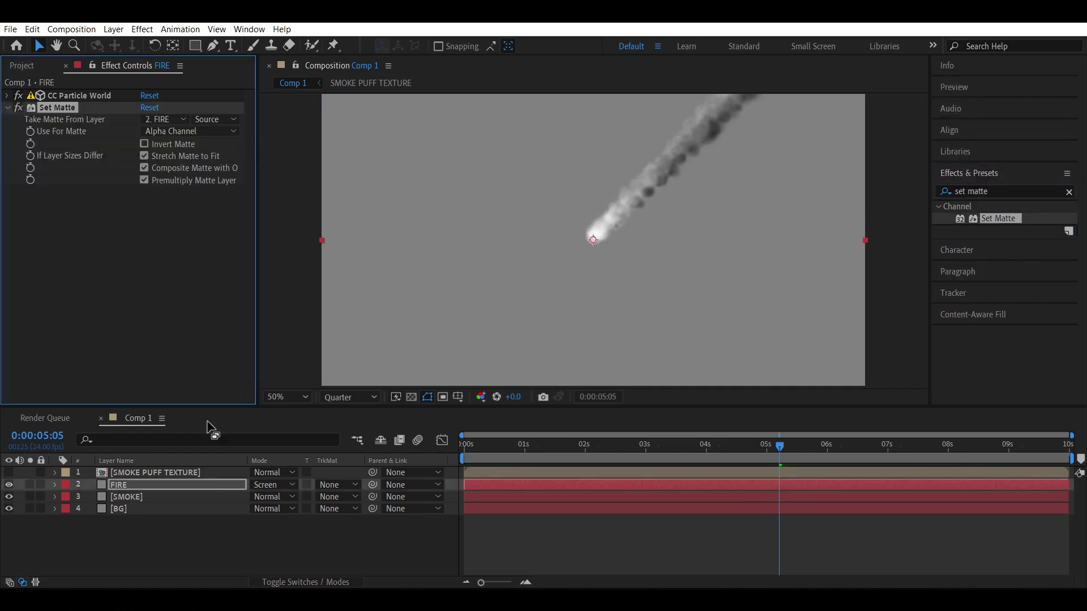
left_click(30, 484)
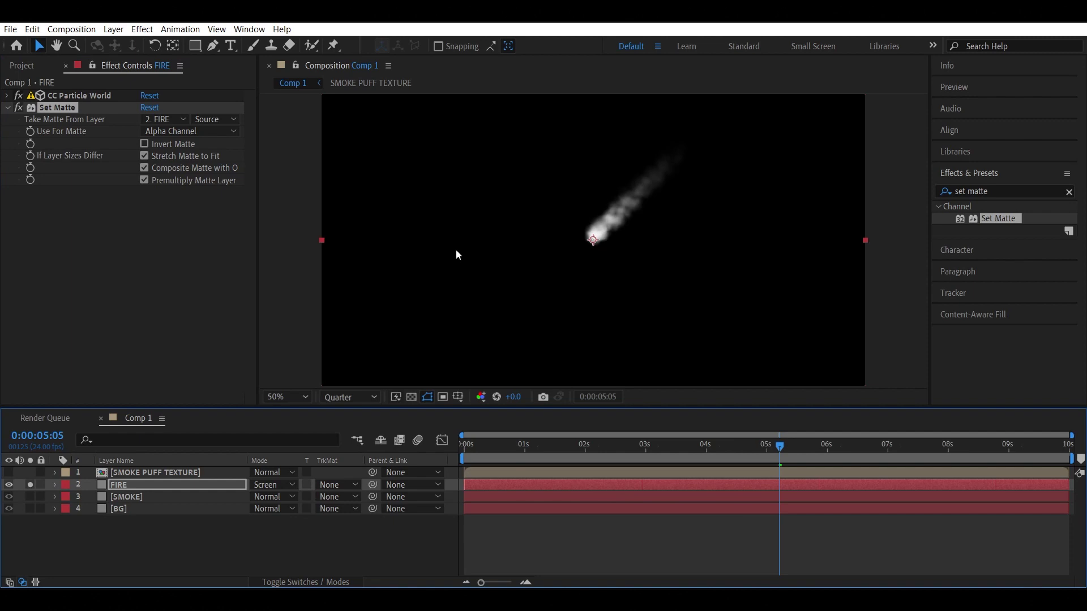
Take the matte from 3. SMOKE with Effects & Masks, inverted.
left_click(169, 119)
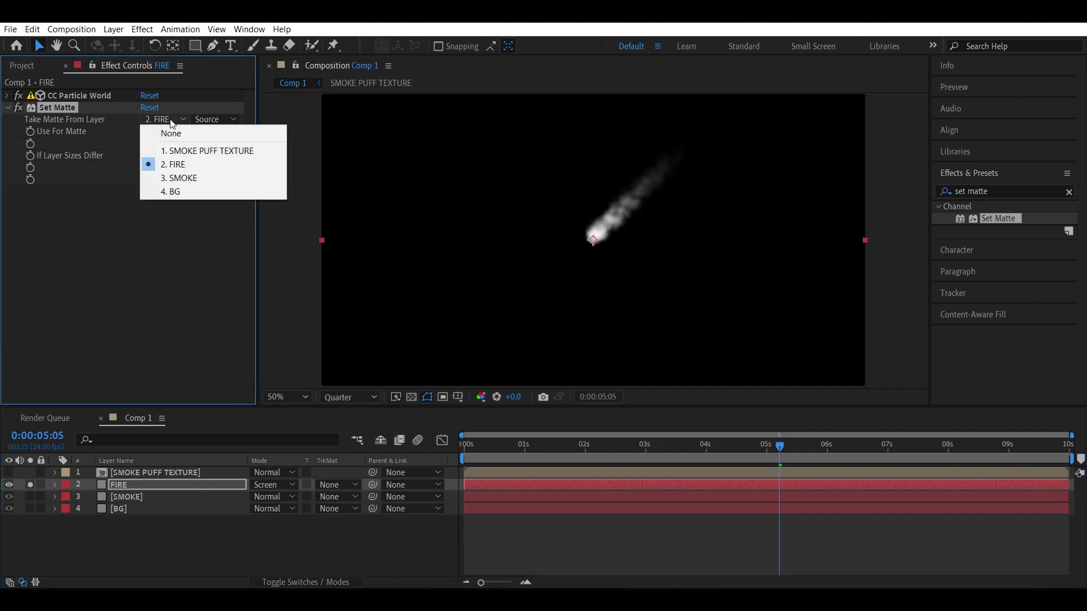
left_click(183, 174)
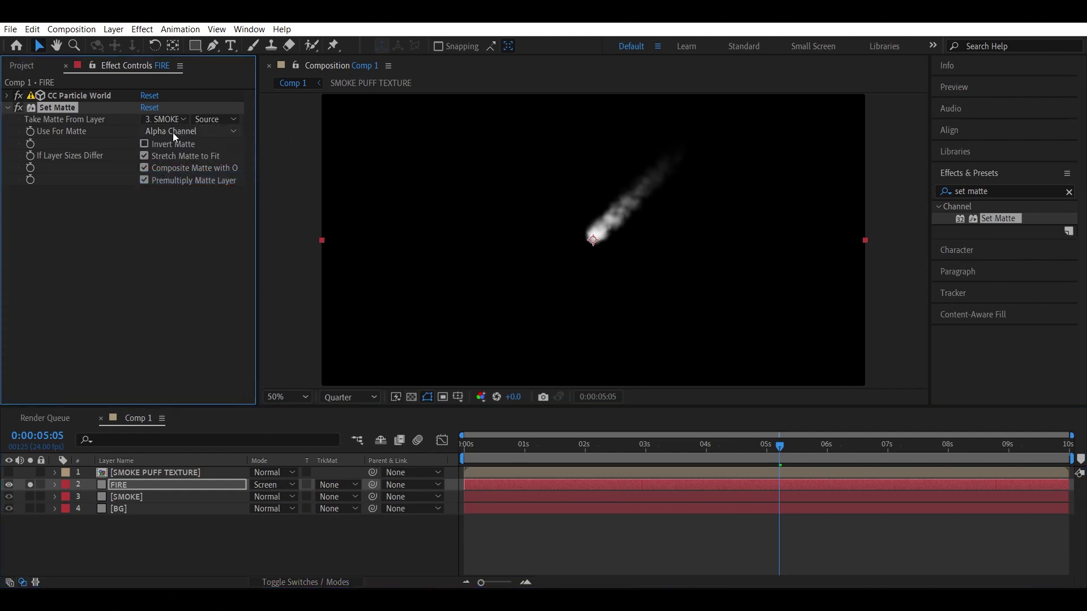
left_click(226, 119)
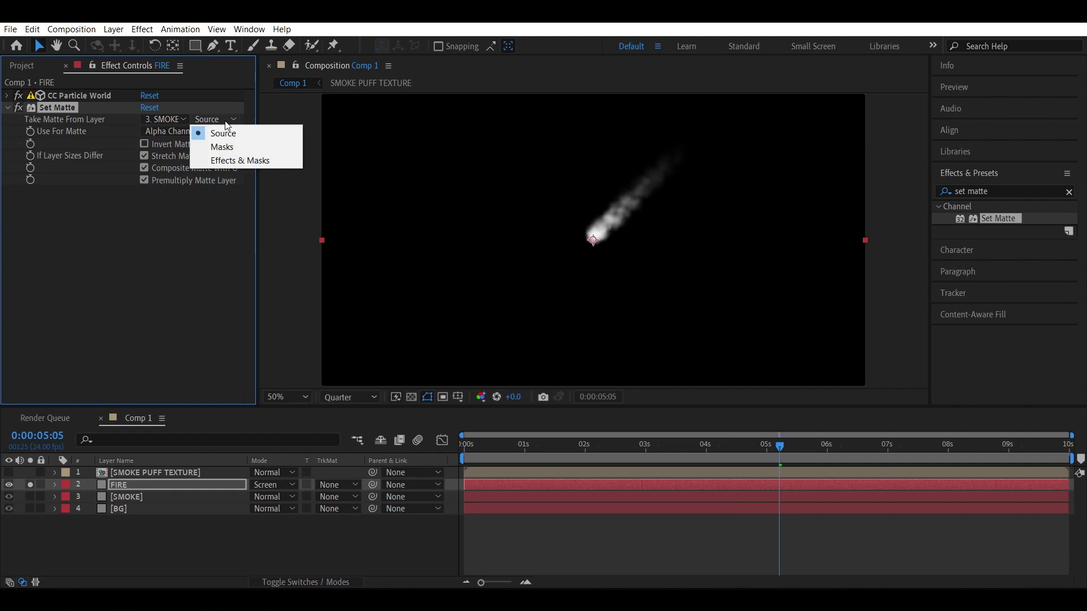
left_click(233, 161)
left_click(294, 254)
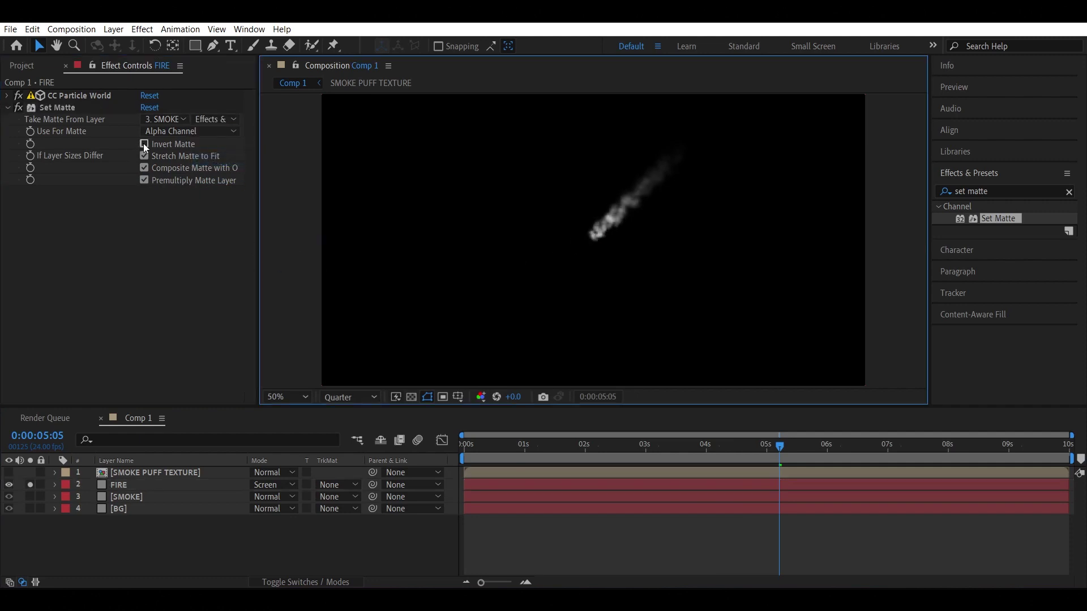
left_click(144, 144)
left_click(521, 279)
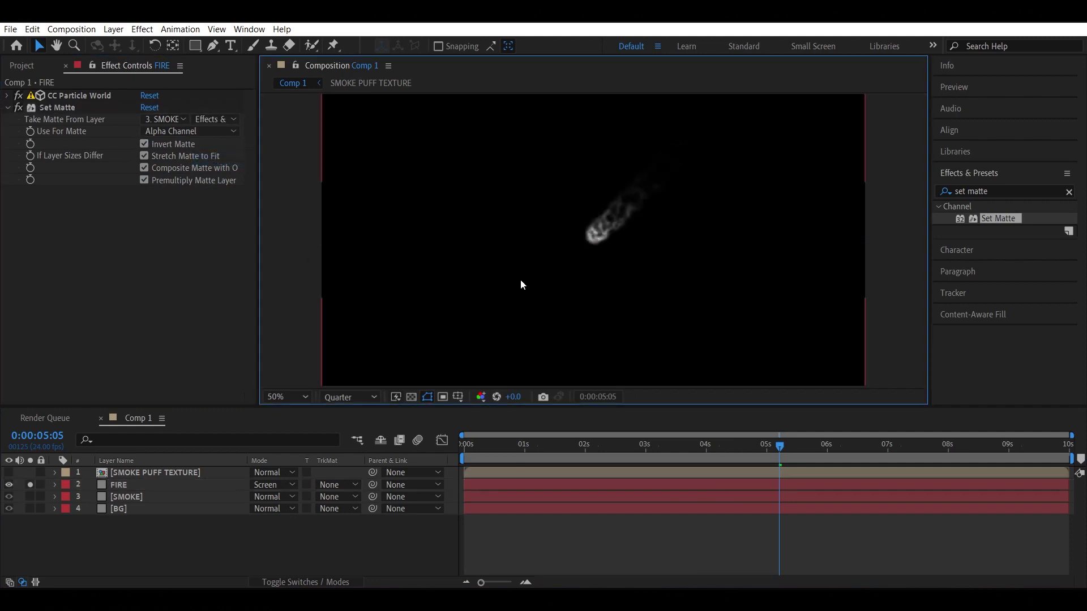
Preview the matted fire from the start of the timeline.
left_click(476, 463)
key("space")
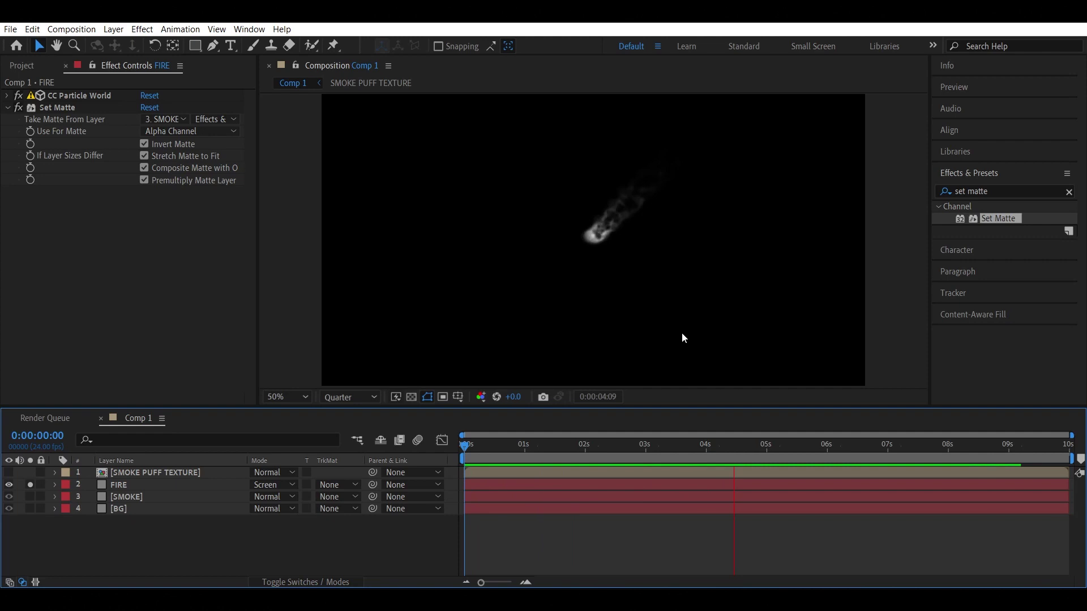
key("space")
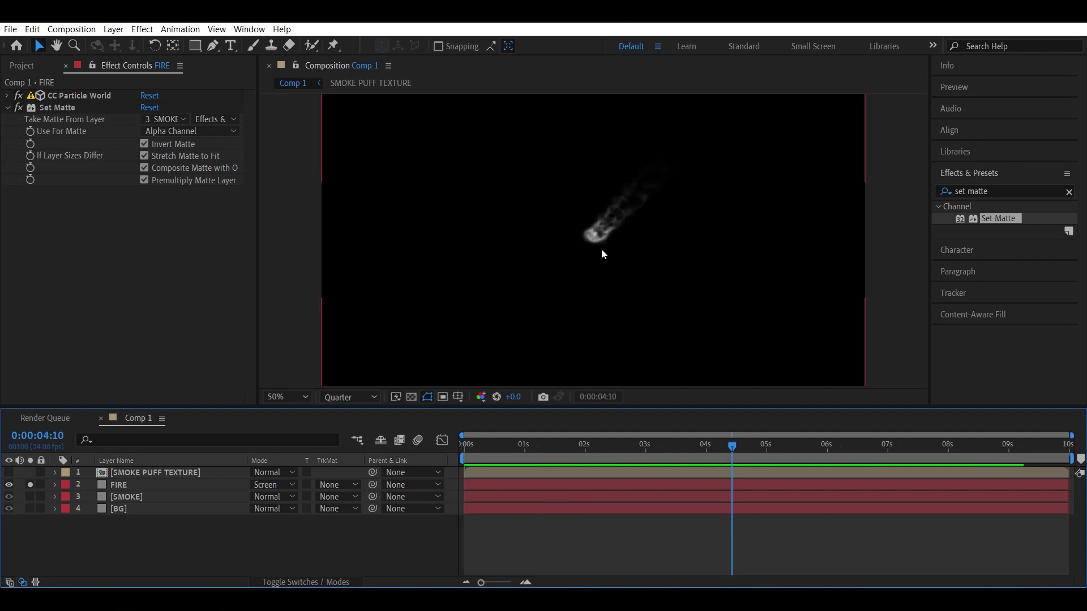
Redraw the SMOKE particles' Opacity Map curve so they fade in sharply at birth.
left_click(147, 497)
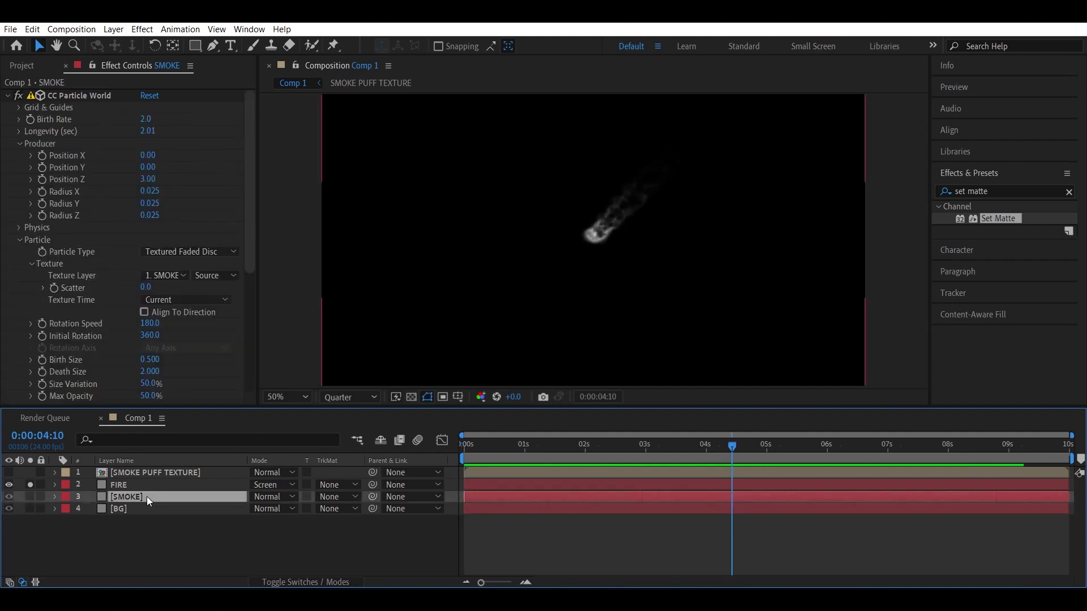
left_click_drag(245, 182, 246, 313)
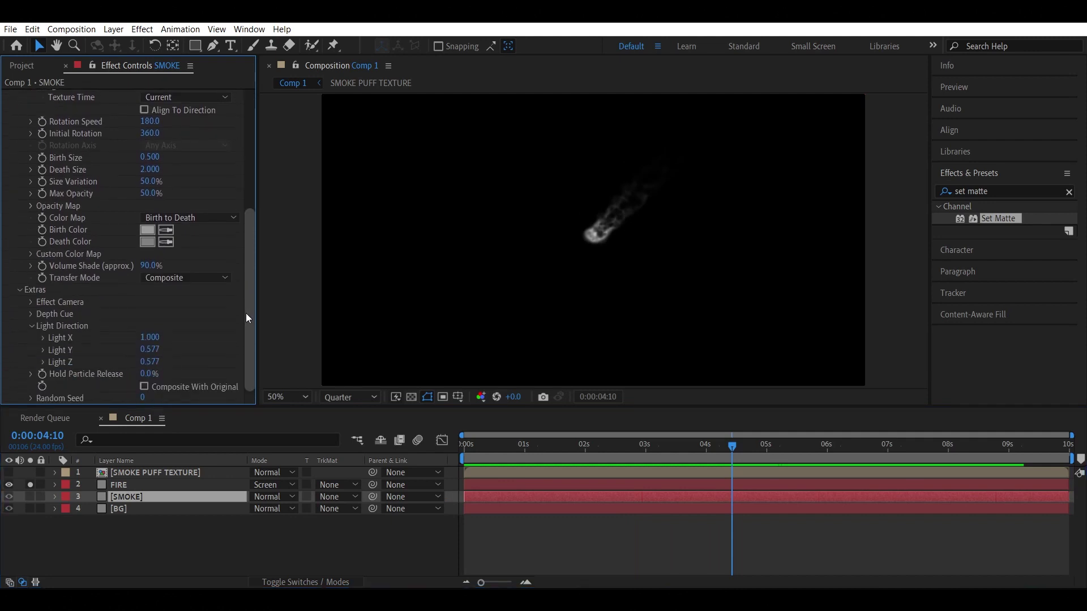
left_click(30, 206)
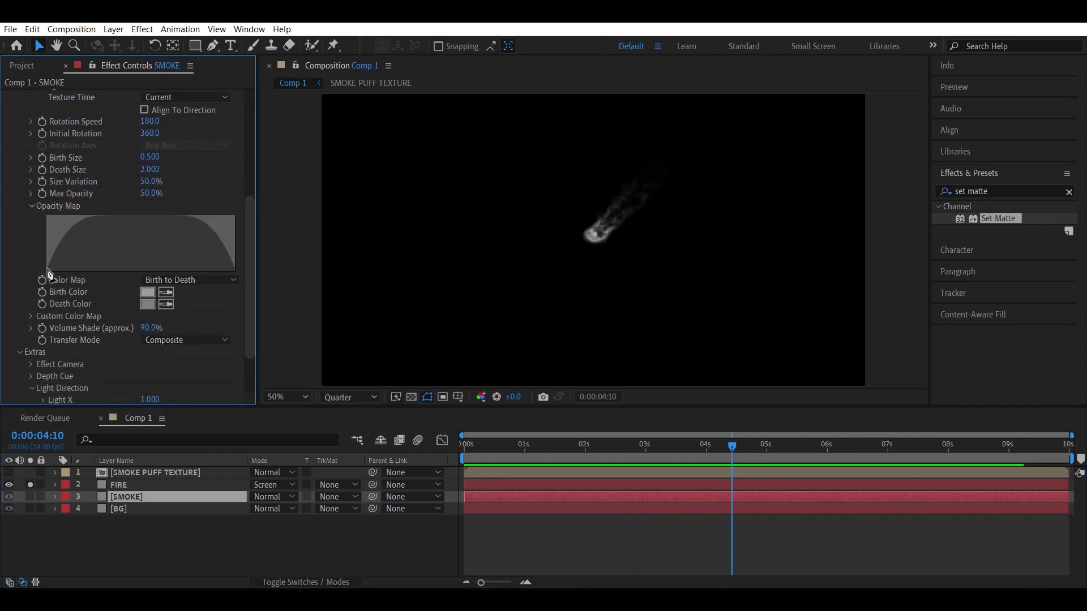
mouse_move(56, 270)
left_mouse_down()
mouse_move(87, 223)
mouse_move(116, 210)
mouse_move(277, 206)
left_mouse_up()
left_click(294, 192)
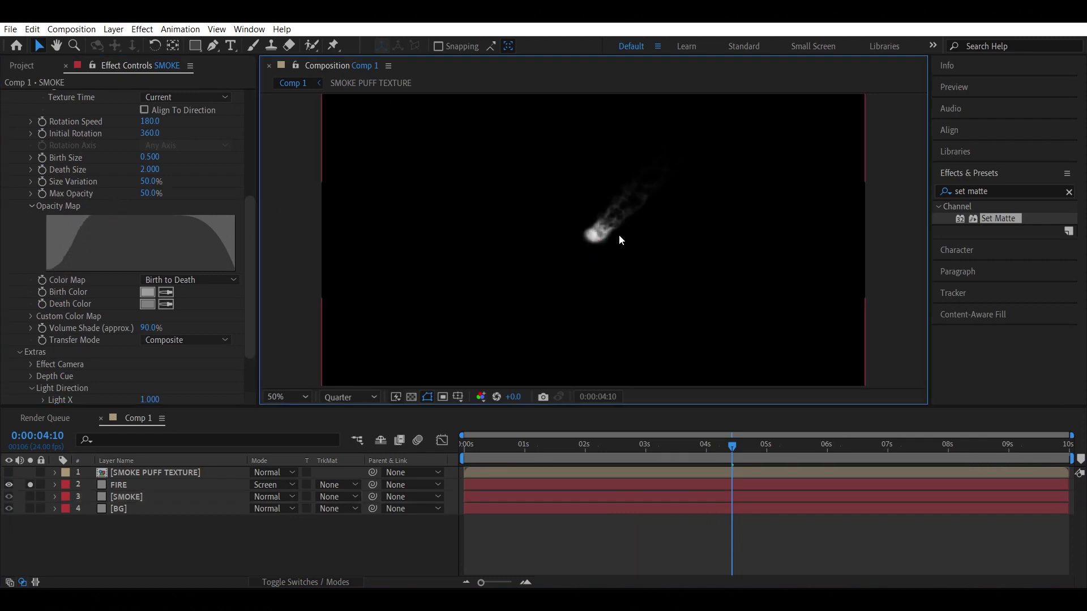
left_click(50, 277)
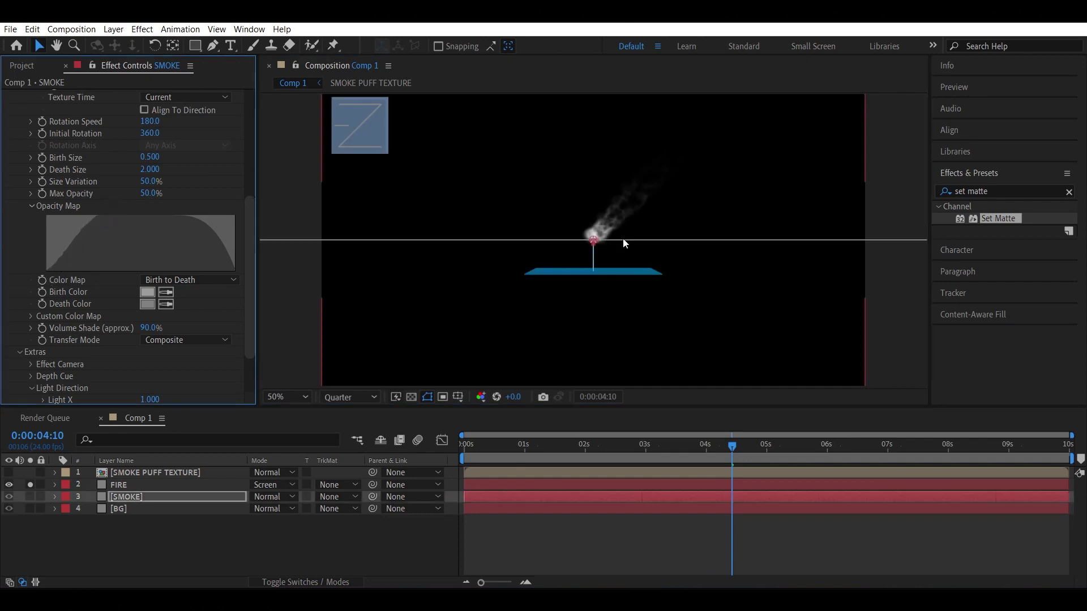
Preview the smoke trail from the start of the timeline.
left_click(458, 445)
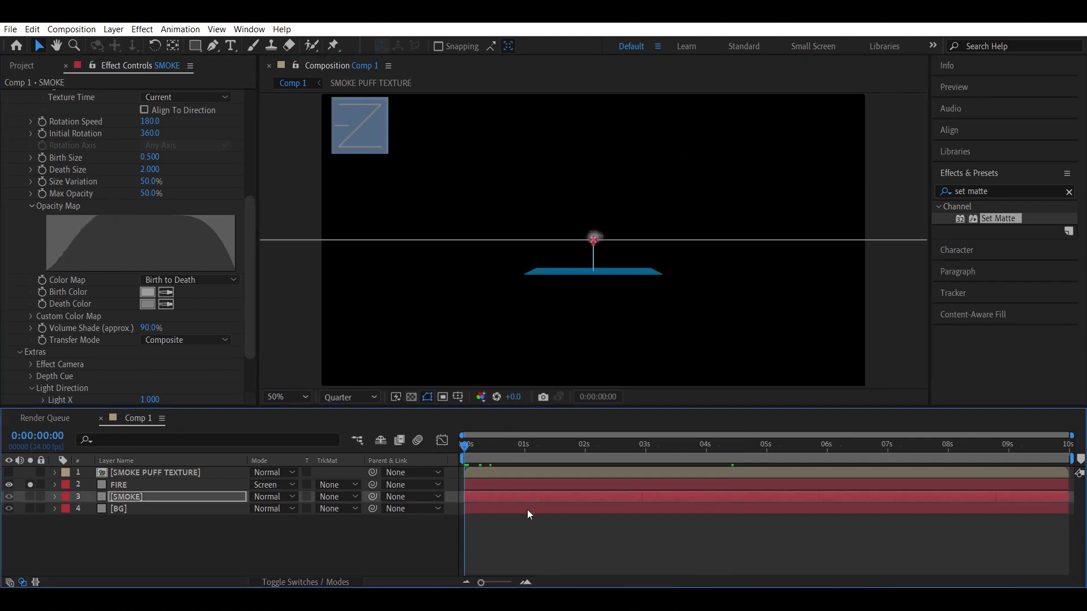
key("space")
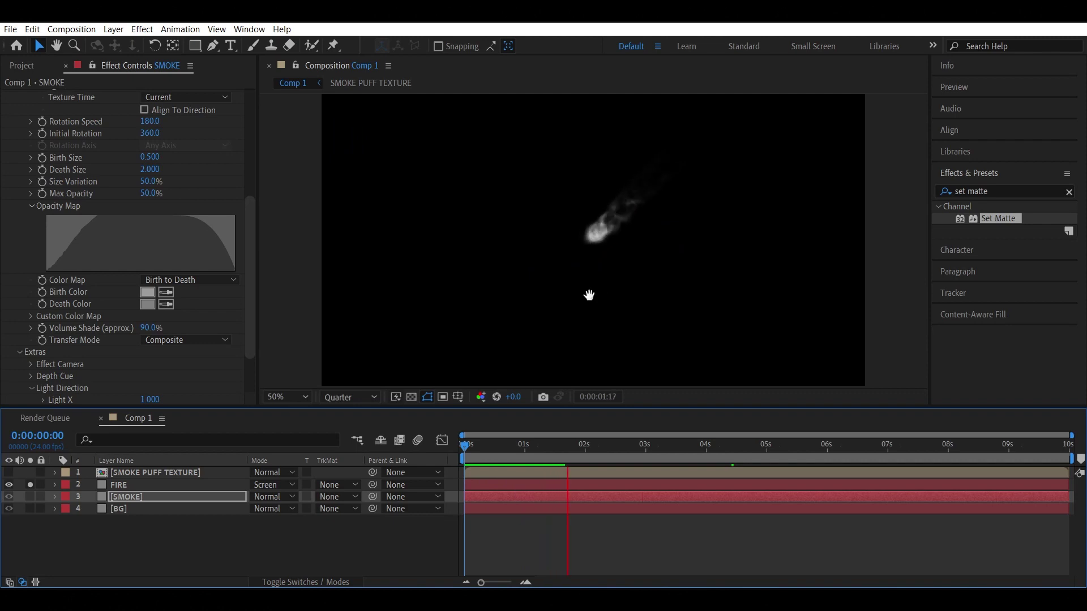
key("space")
left_click(46, 273)
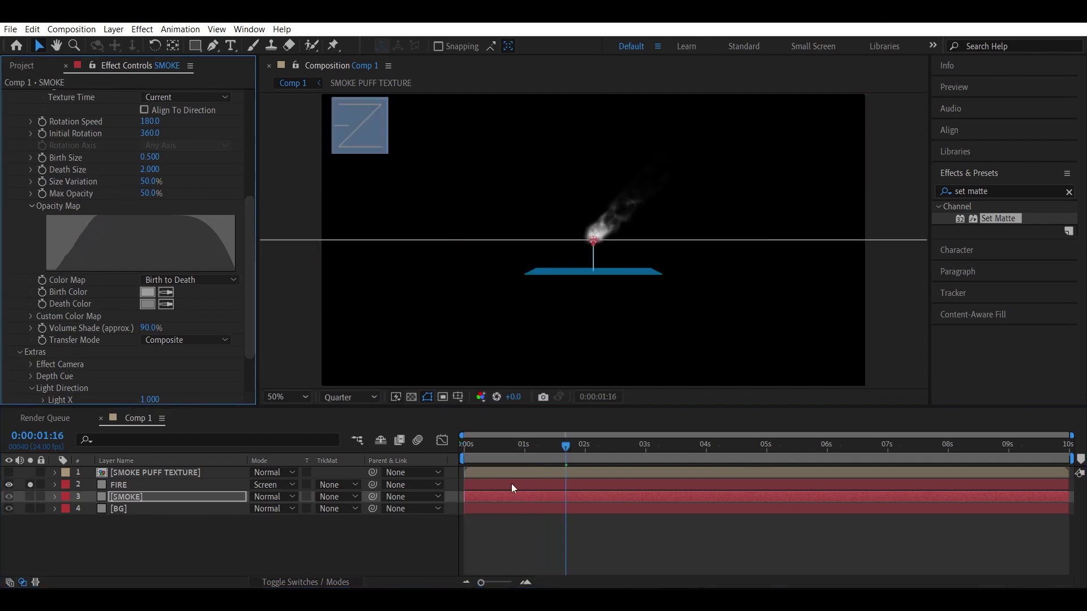
left_click(447, 453)
key("Home")
key("space")
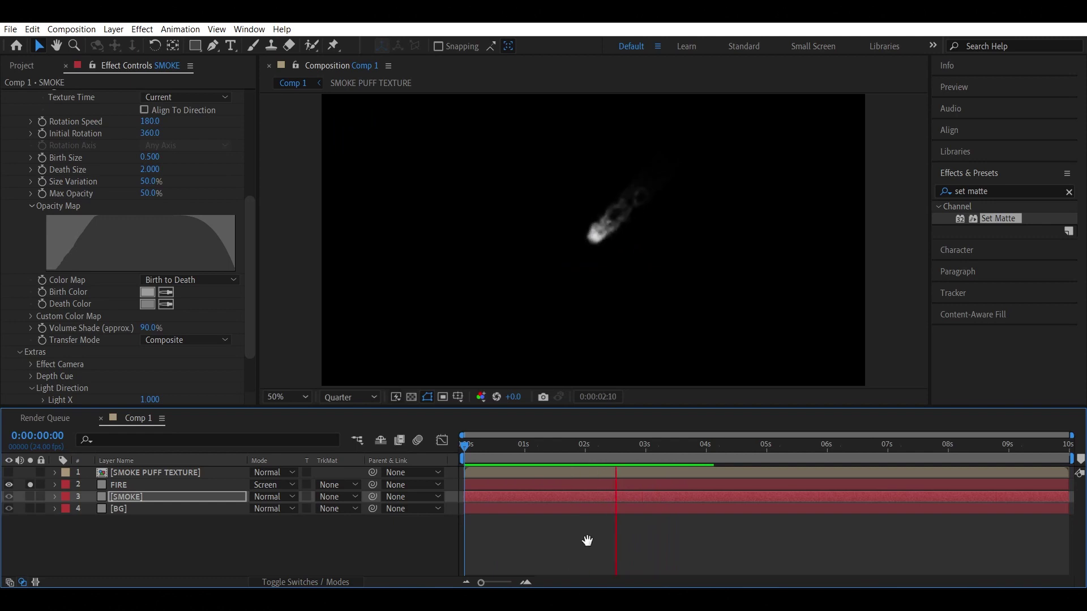
key("space")
Add a Glow effect to the FIRE layer.
scroll(13, 143, "up", 10)
left_click(7, 96)
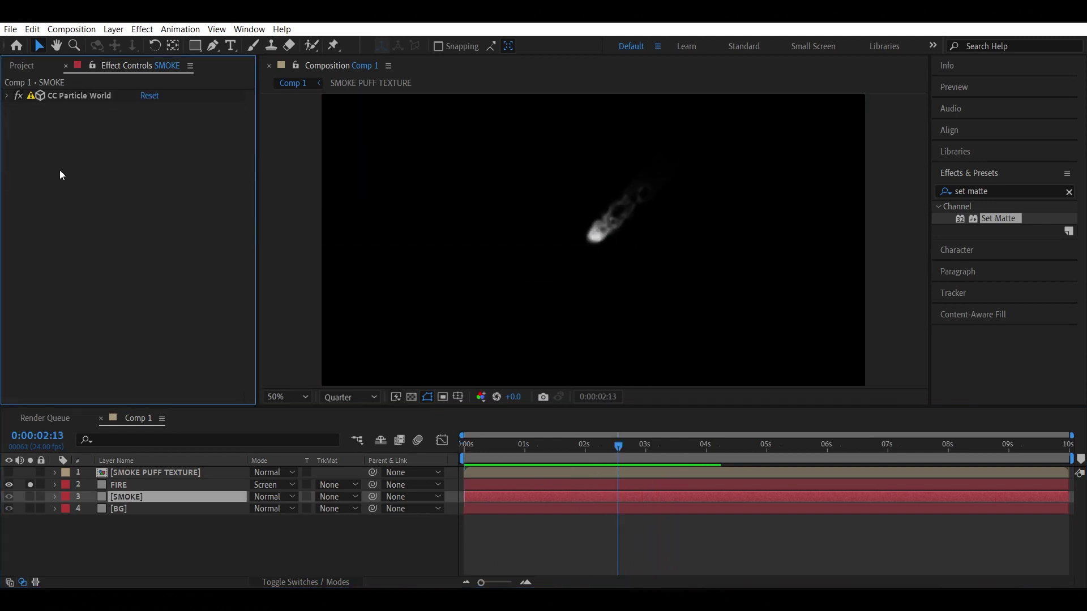
left_click(127, 485)
left_click(7, 108)
left_click(974, 191)
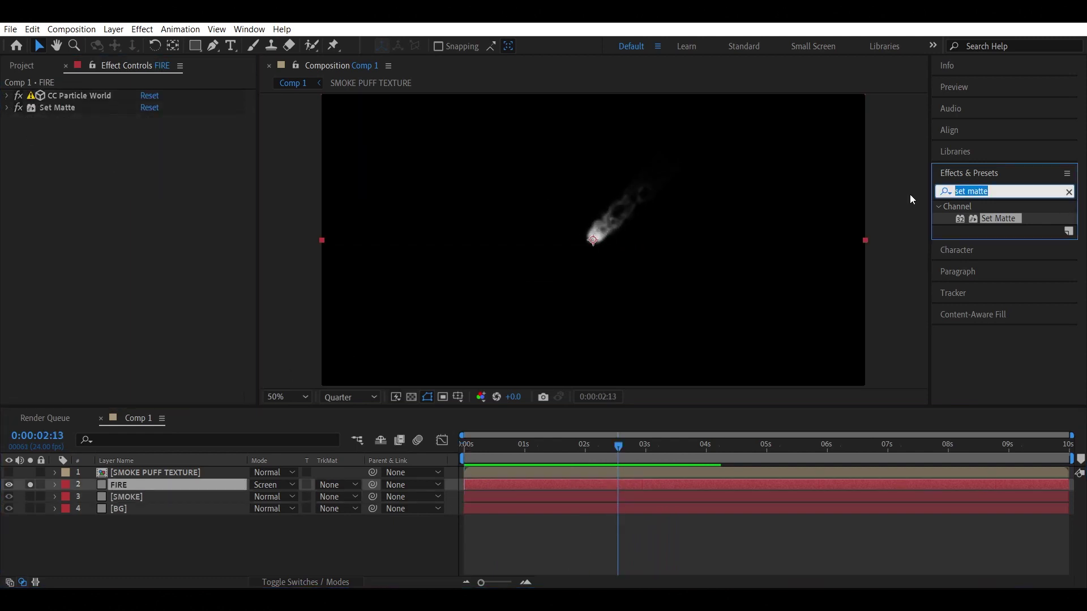
type("glow")
left_click(994, 278)
left_click_drag(994, 277, 185, 213)
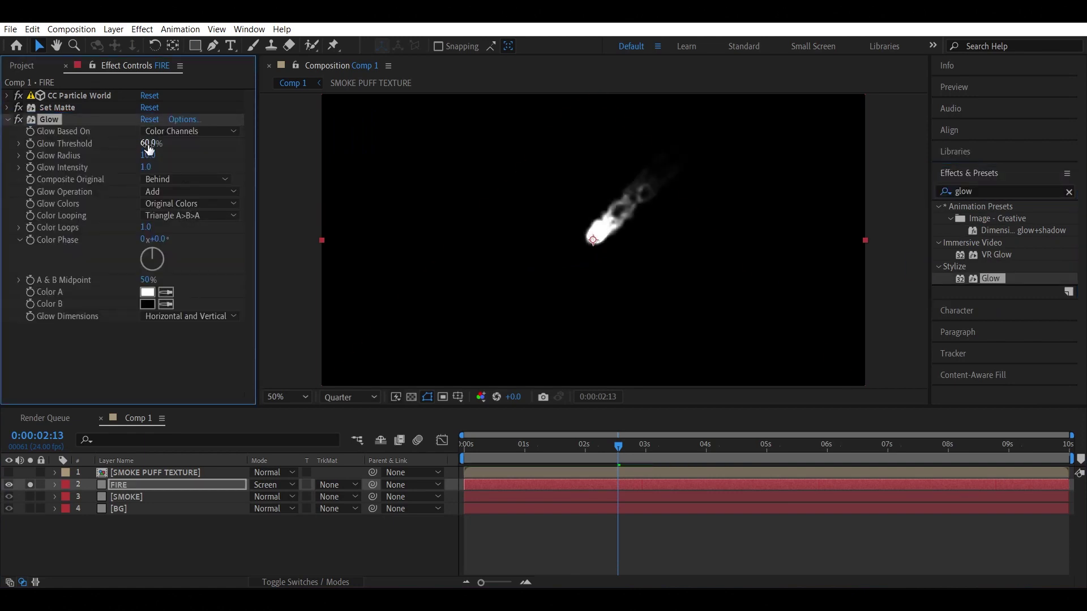
Set the first Glow to 0% threshold, radius 50 and a very low intensity.
left_click(149, 144)
key("Return")
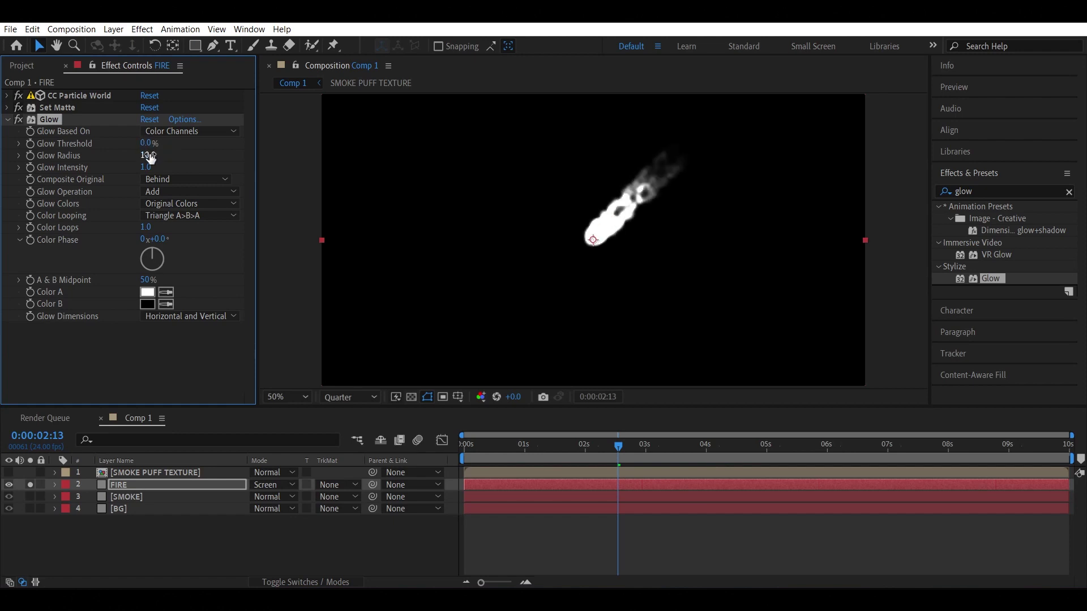
left_click(146, 156)
type("50")
key("Return")
left_click(147, 167)
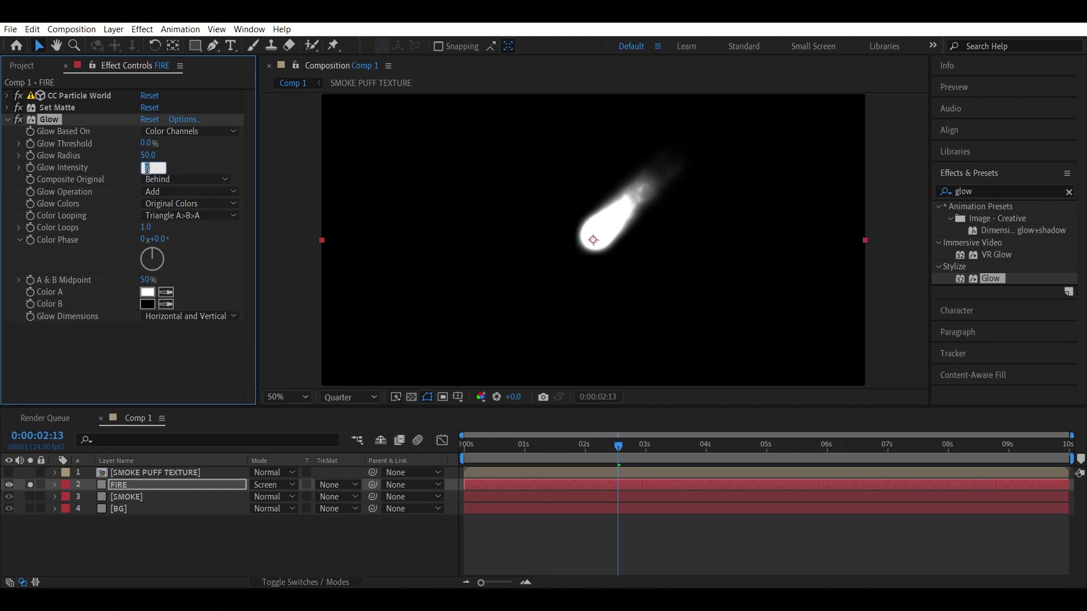
key("Return")
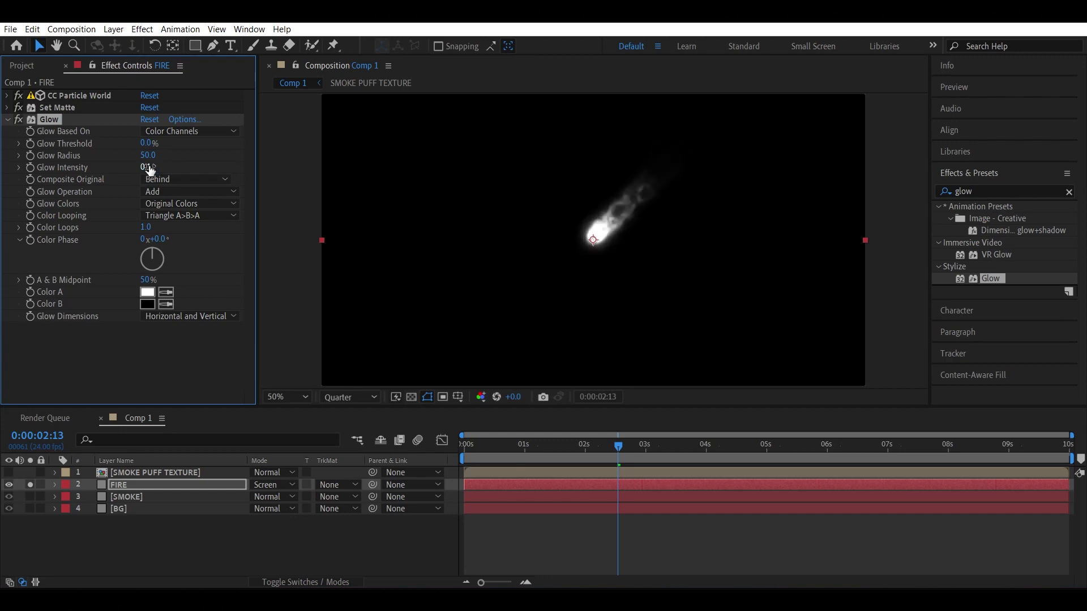
left_click_drag(145, 168, 143, 167)
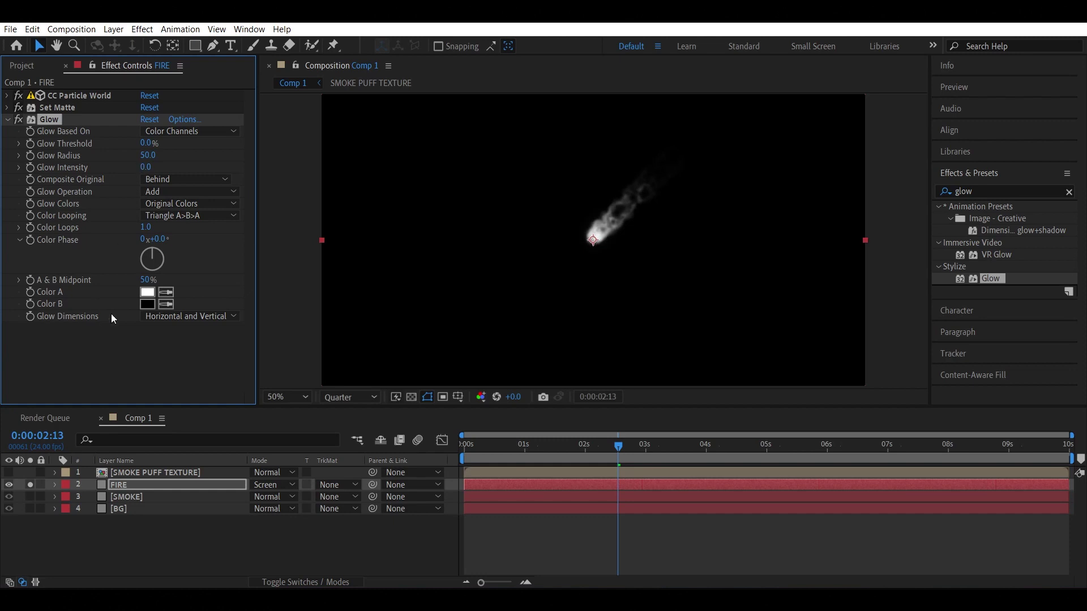
Add a second Glow with 0% threshold, radius 200 and intensity 0.1.
left_click_drag(990, 278, 589, 114)
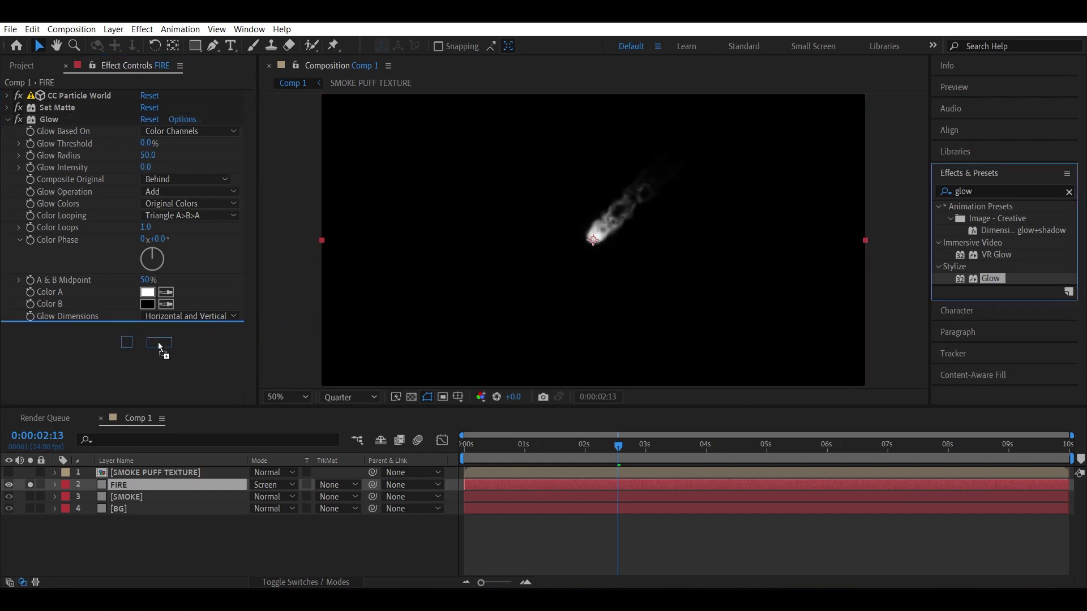
scroll(156, 339, "down", 5)
left_click_drag(156, 232, 3, 234)
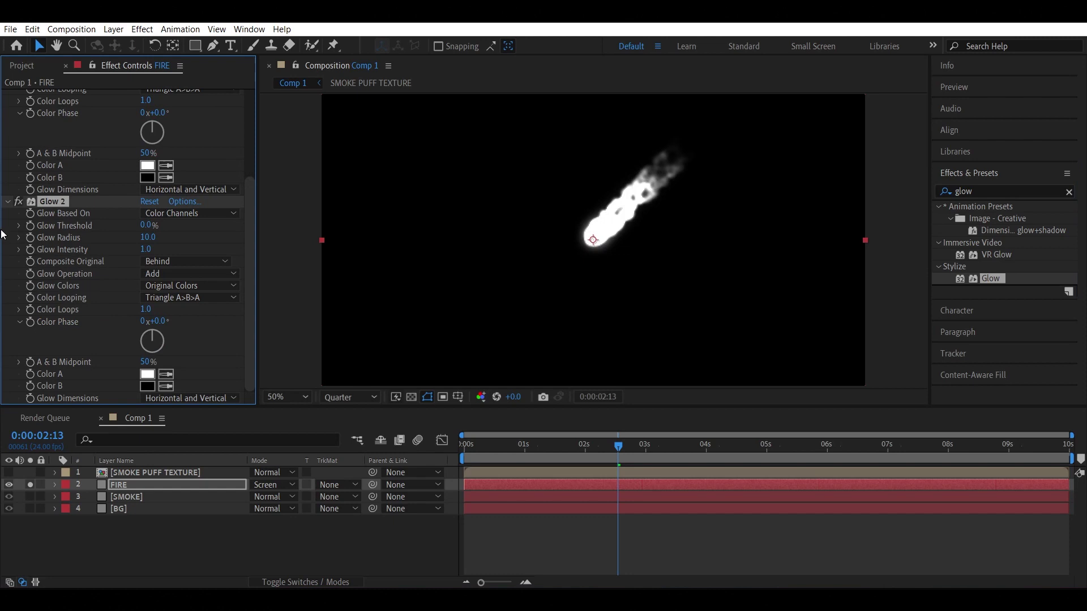
left_click(148, 238)
key("Return")
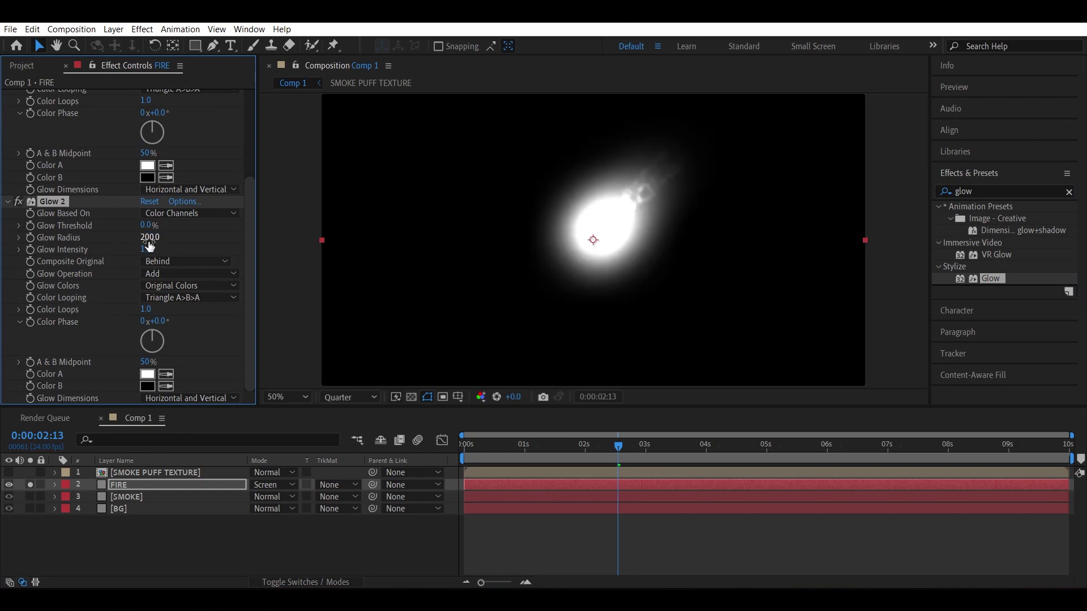
left_click_drag(148, 249, 85, 250)
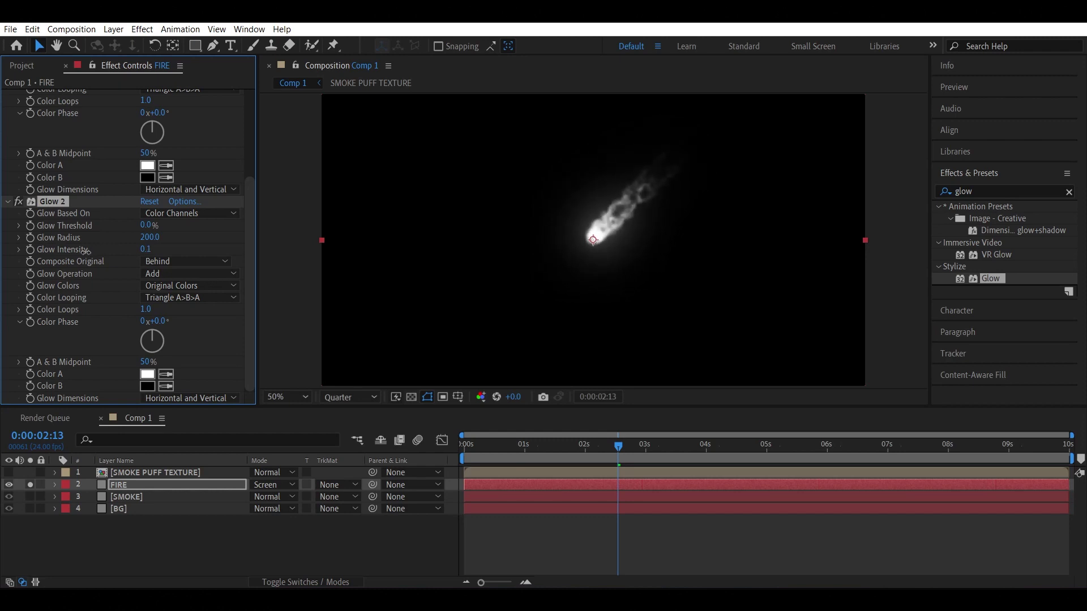
Collapse both Glows and check the fire against the transparency grid.
left_click(8, 203)
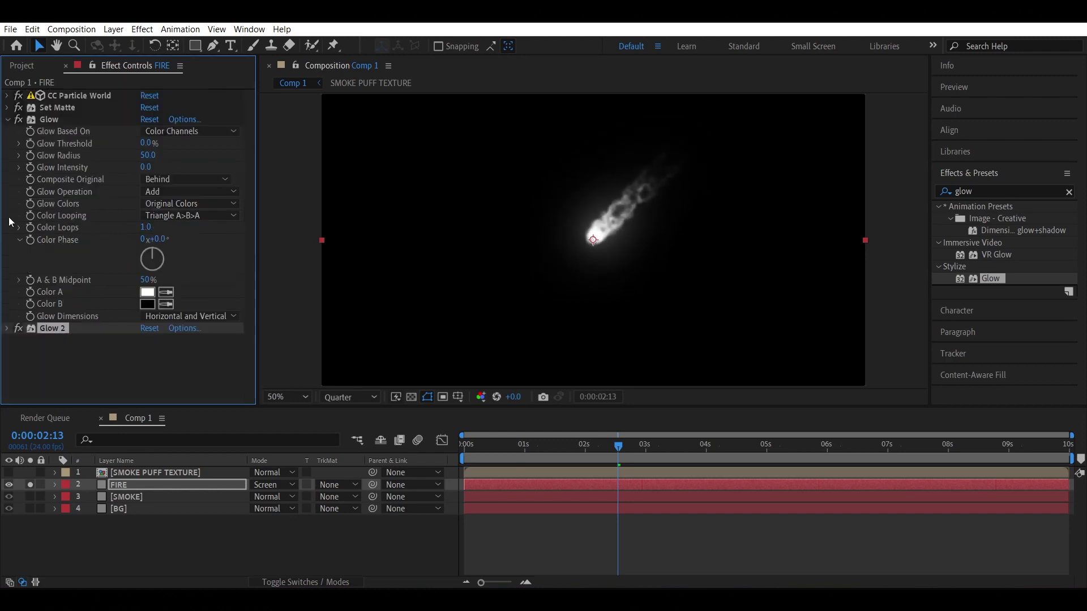
left_click(7, 120)
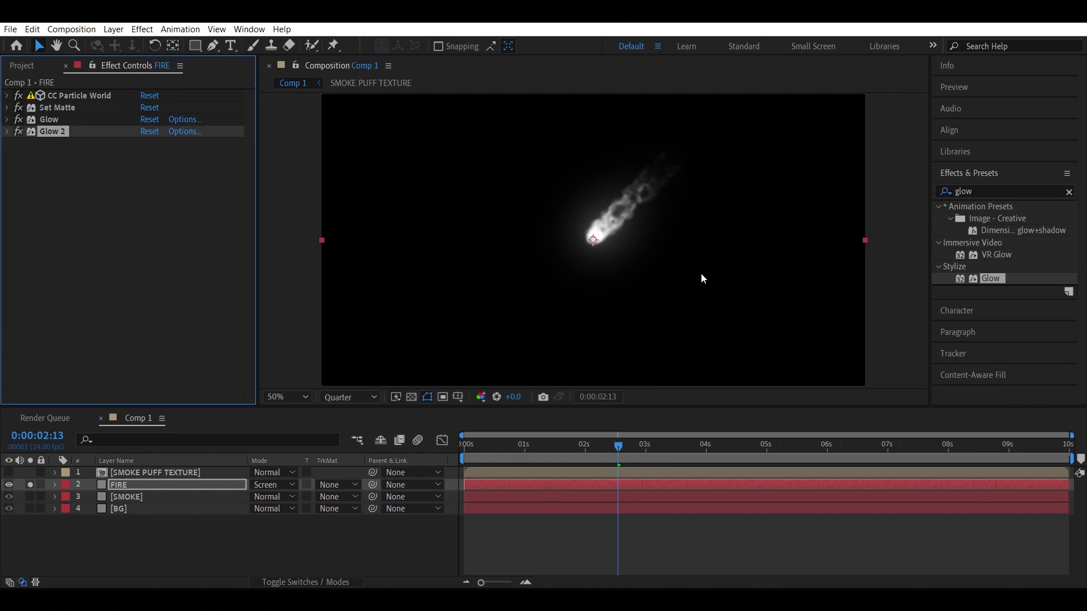
left_click(411, 398)
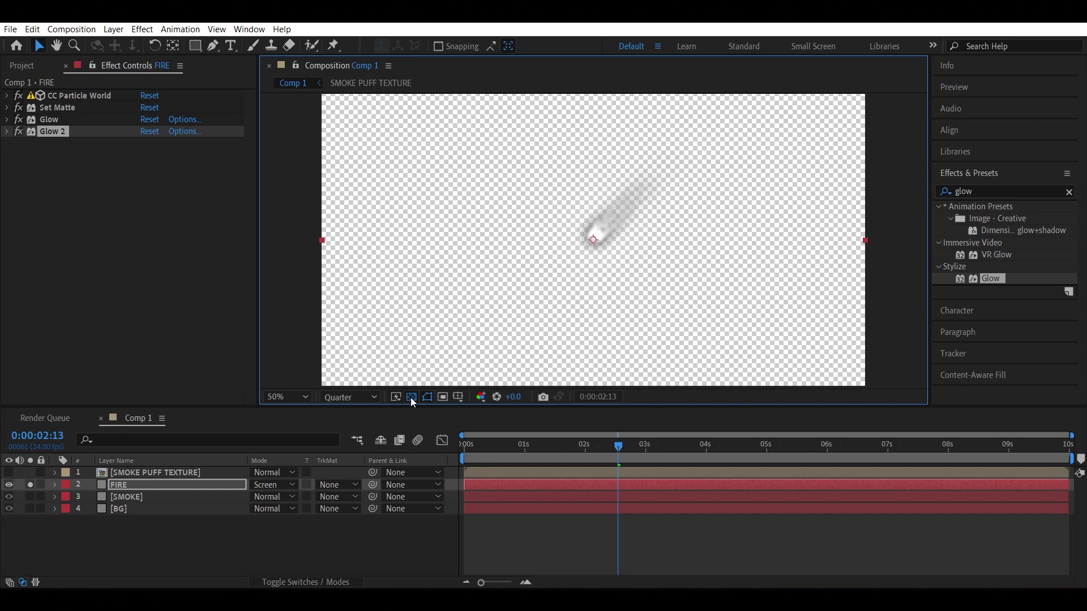
left_click(411, 397)
Add Solid Composite to FIRE below CC Particle World with a black colour.
left_click(982, 190)
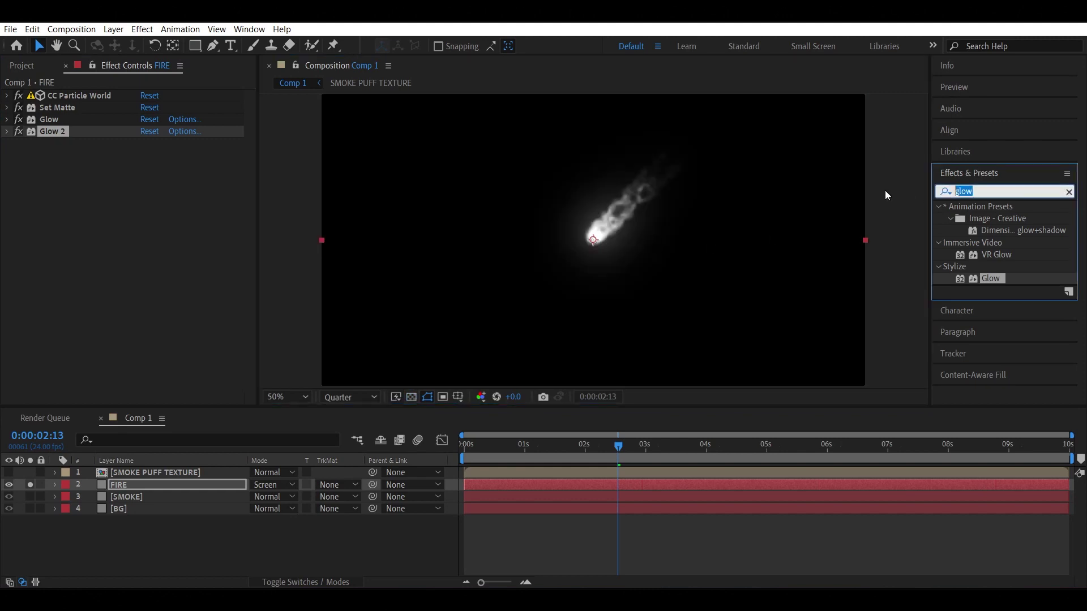
type("solid co")
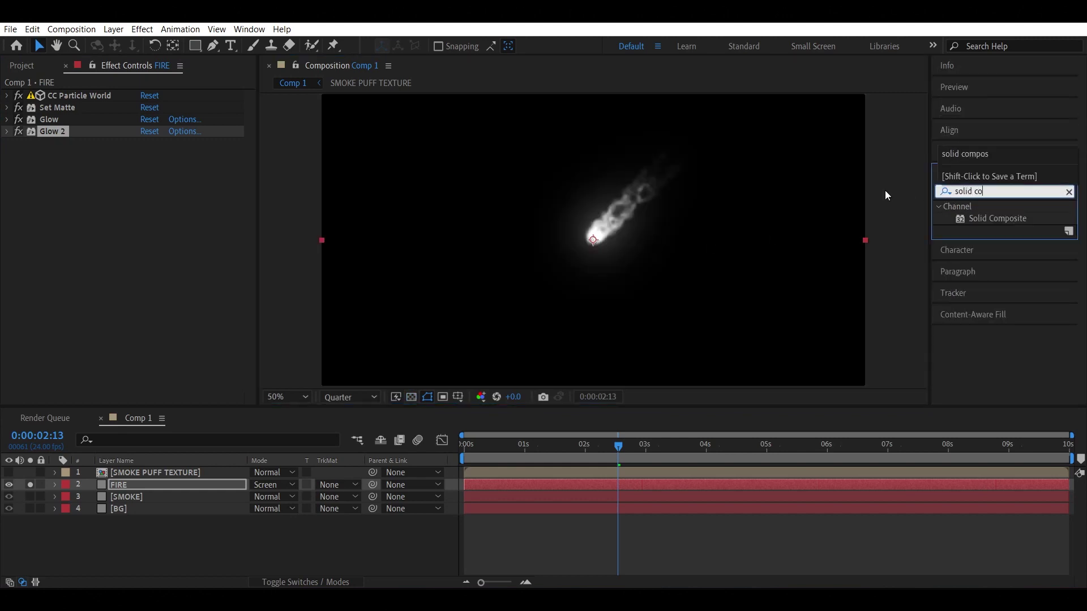
left_click(997, 218)
left_click_drag(605, 105, 83, 112)
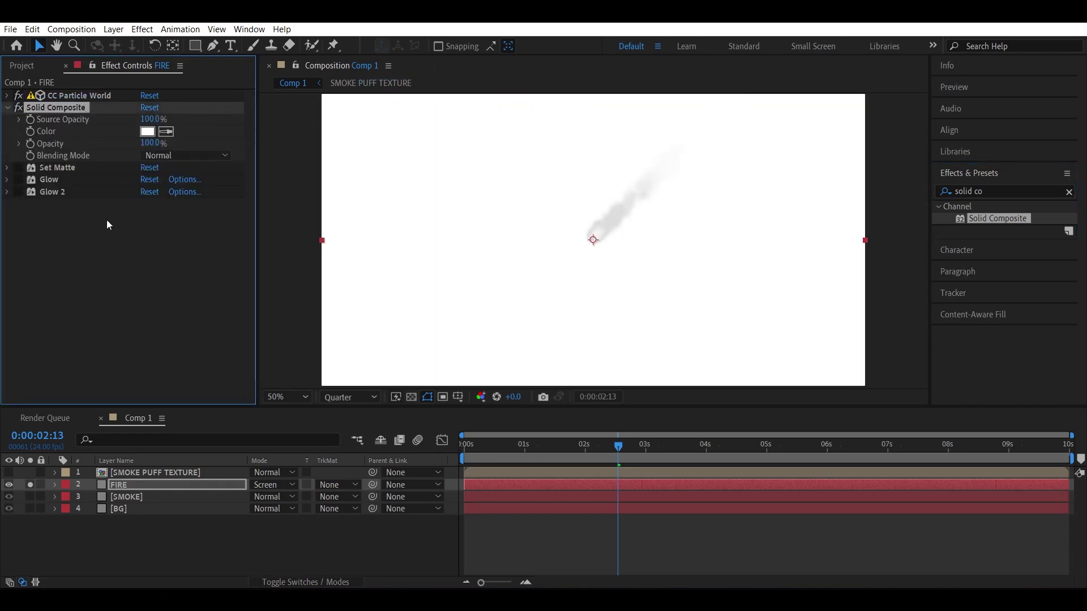
left_click(147, 131)
left_click_drag(225, 194, 229, 382)
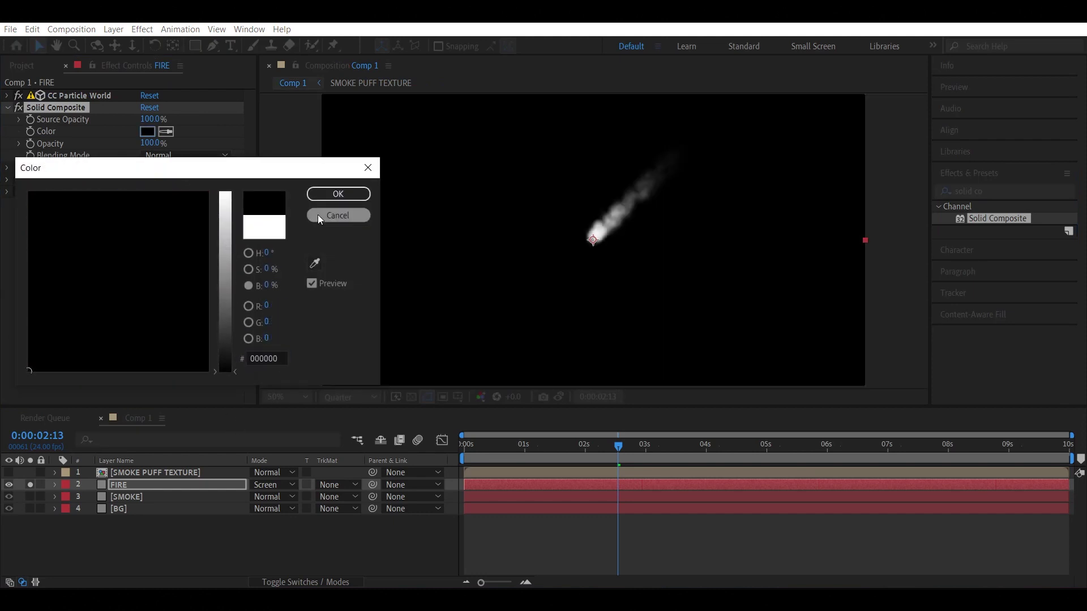
left_click(334, 194)
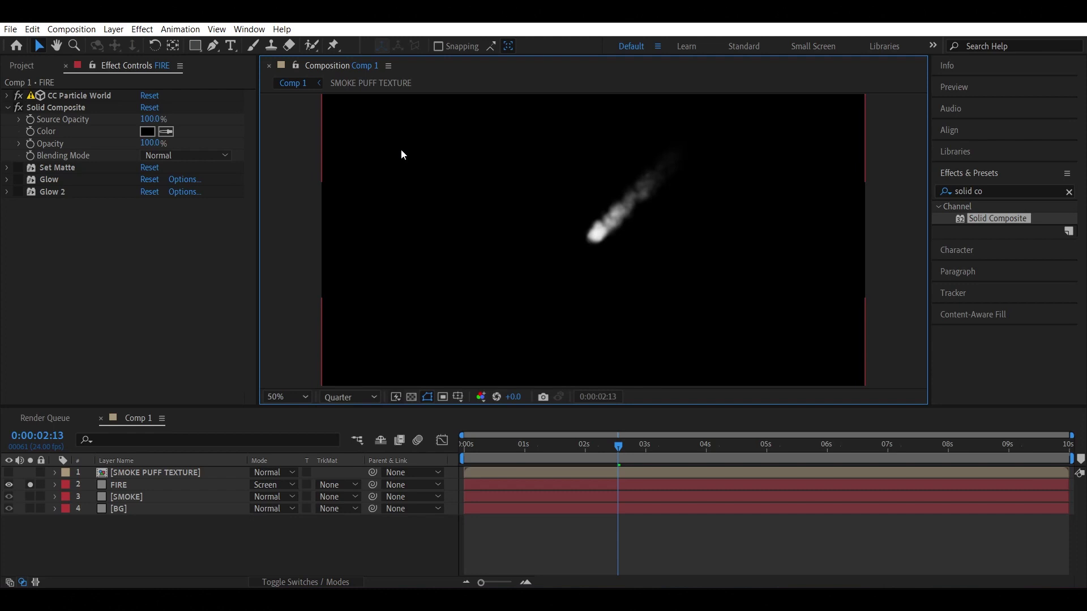
Re-enable the second Glow's effect switch on FIRE.
left_click(18, 168)
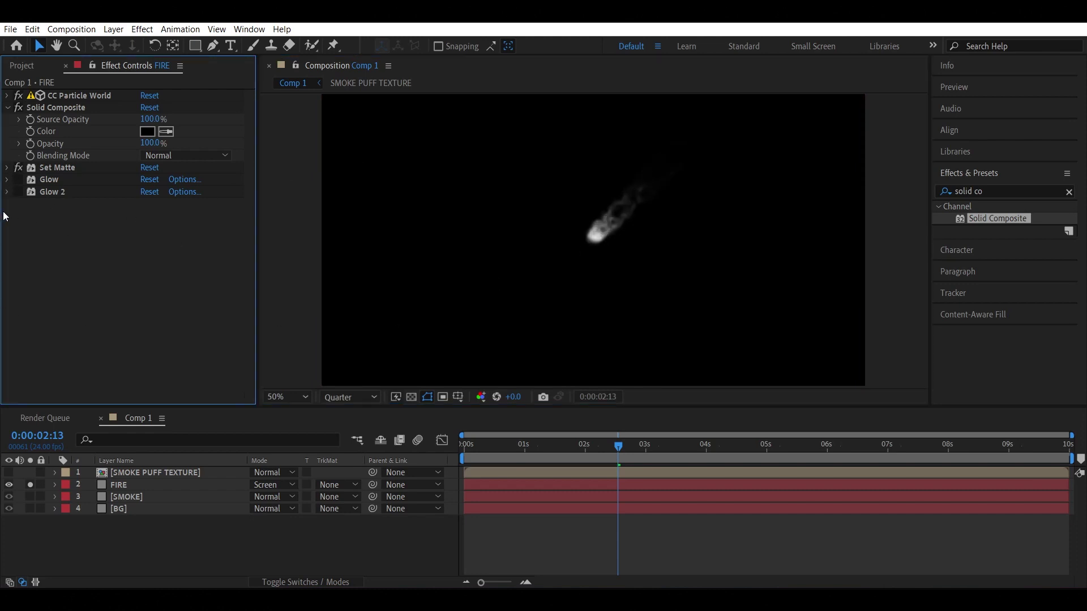
left_click(18, 191)
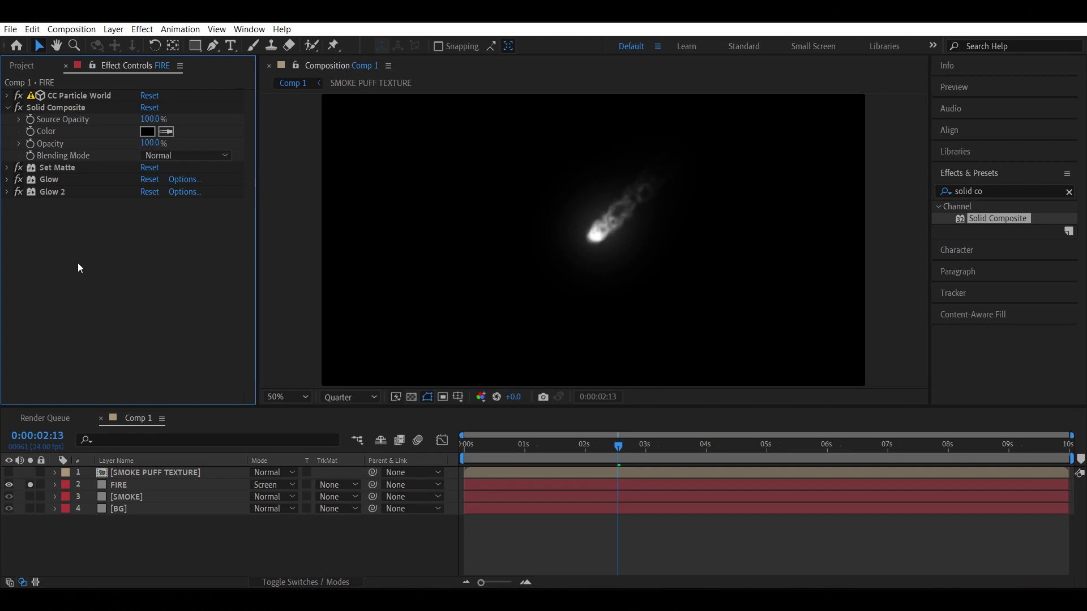
left_click(992, 192)
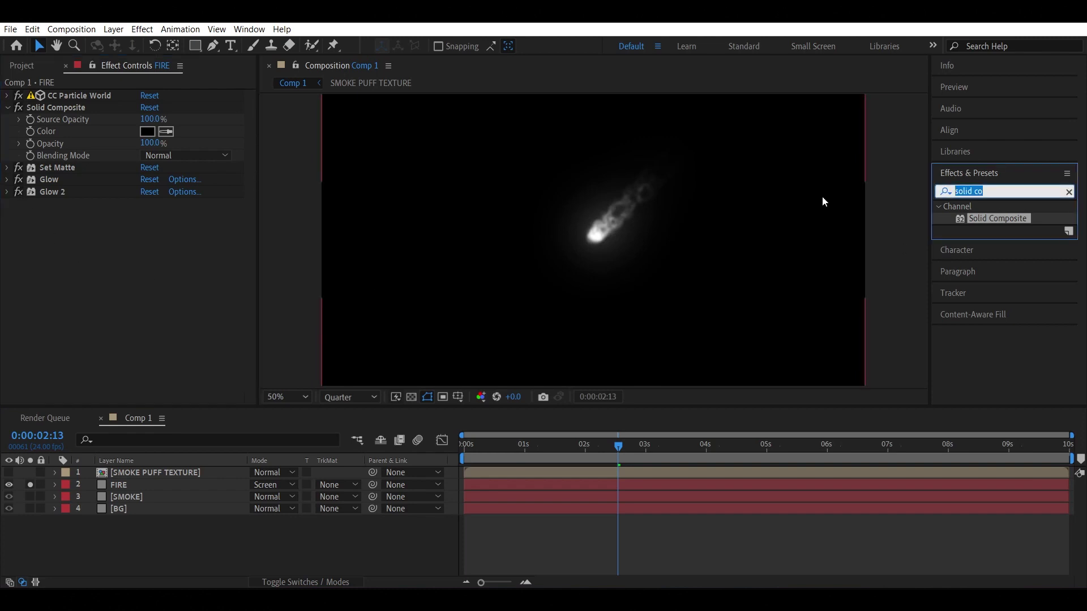
Add Glow 3 to FIRE with 0% threshold, radius 300 and intensity 0.
type("glow")
left_click_drag(977, 276, 50, 220)
mouse_move(149, 225)
left_mouse_down()
mouse_move(89, 235)
mouse_move(215, 240)
mouse_move(153, 244)
left_mouse_up()
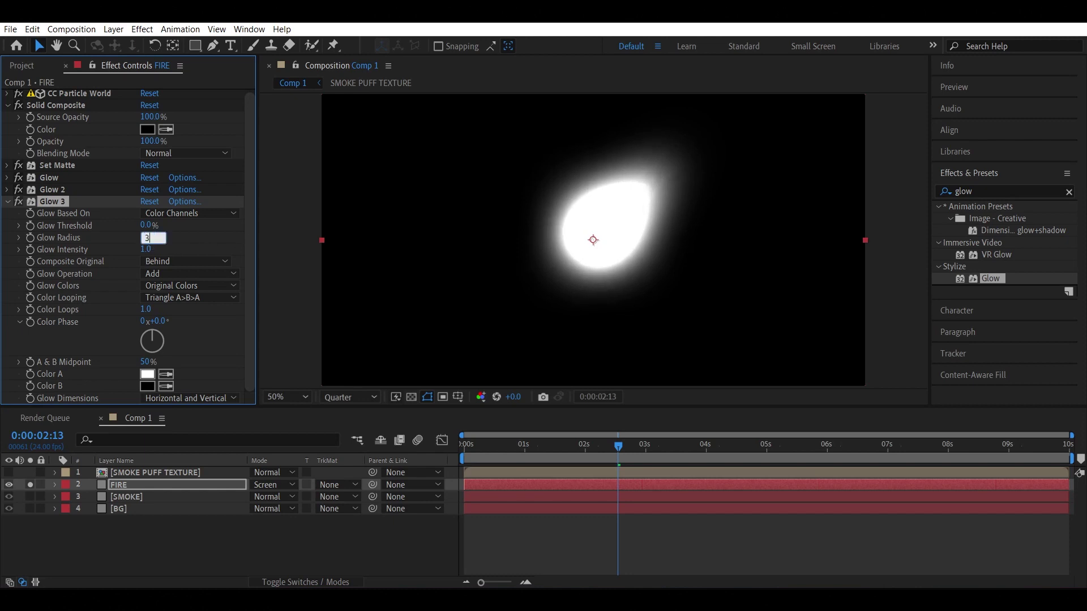
type("300")
key("Return")
left_click_drag(149, 254, 84, 256)
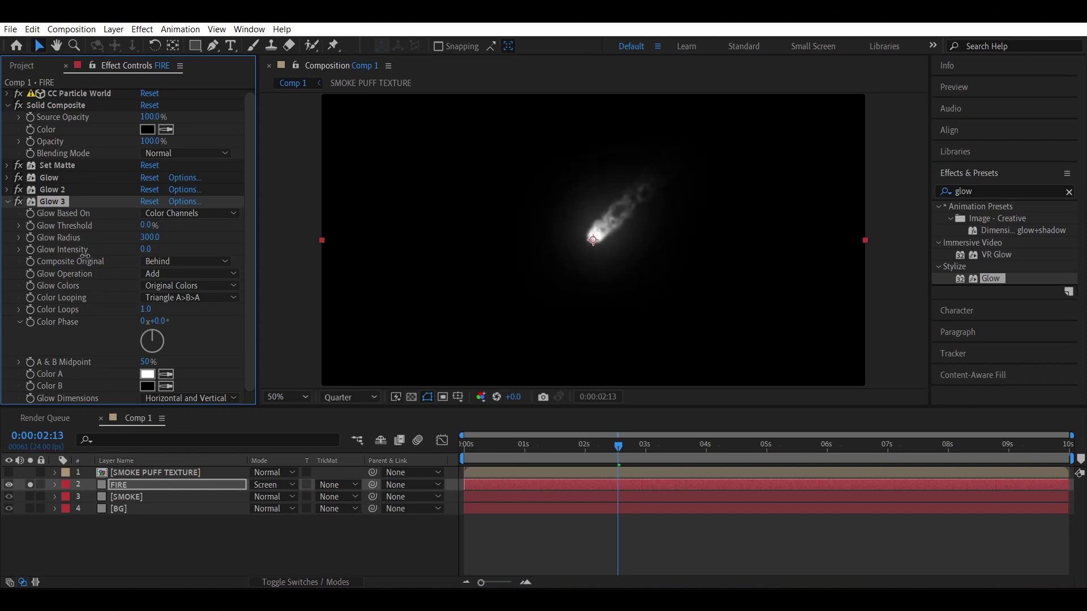
Collapse Glow 3 and preview the fire.
left_click(283, 255)
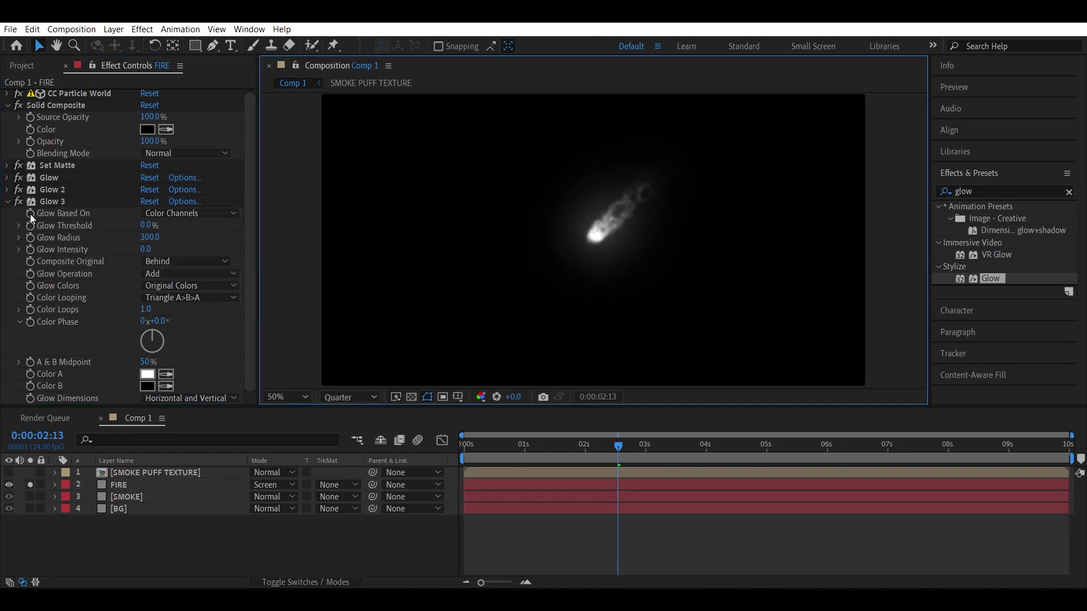
left_click(8, 201)
key("space")
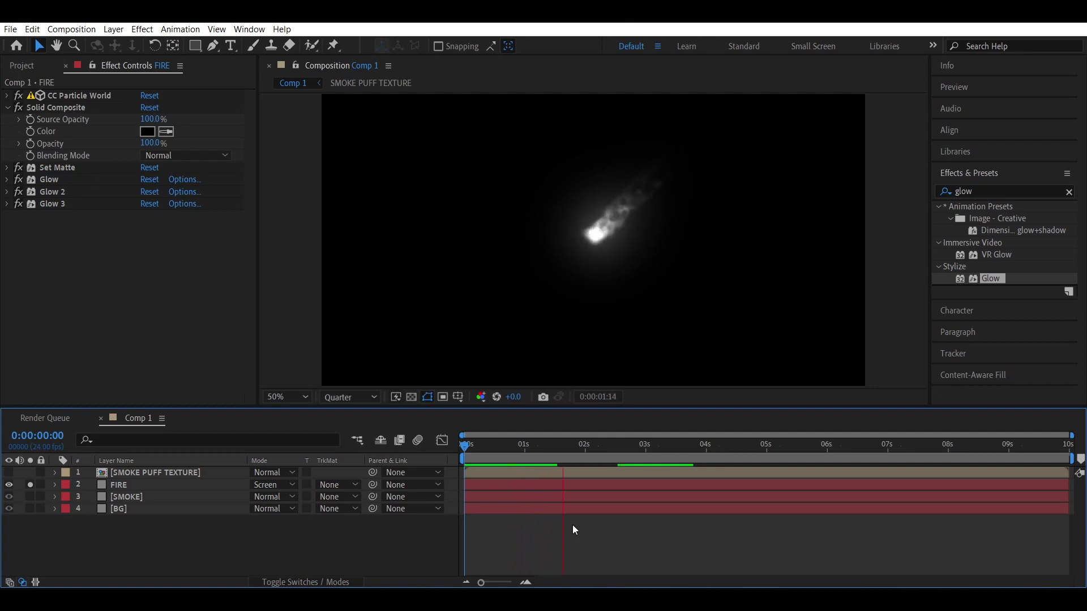
Tint FIRE orange with VC Color Vibrance at hue 35, then turn off FIRE's Solo.
key("space")
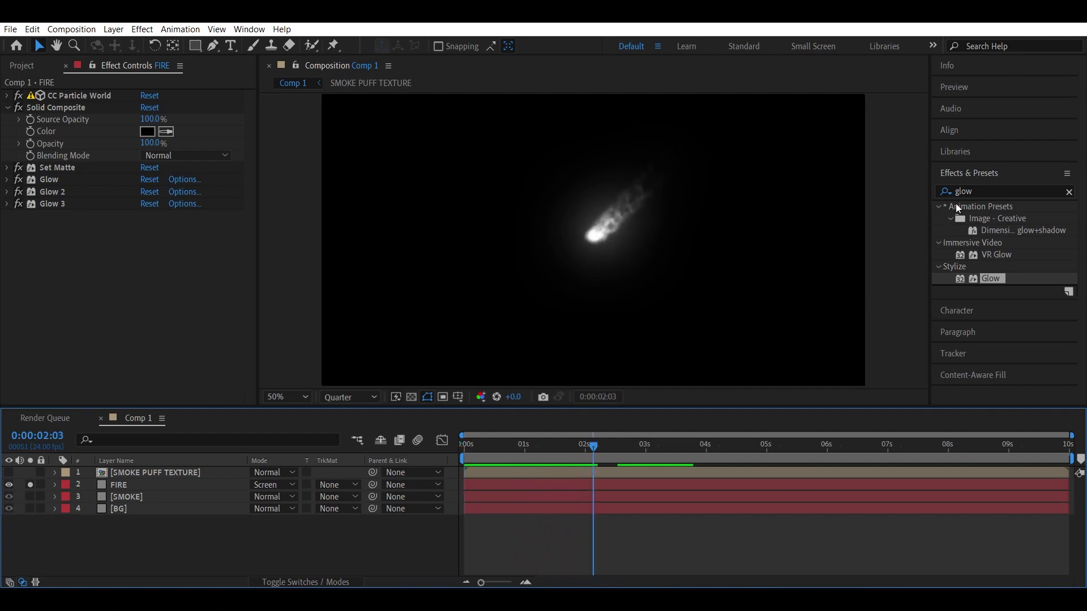
left_click(980, 196)
double_click(980, 196)
type("v")
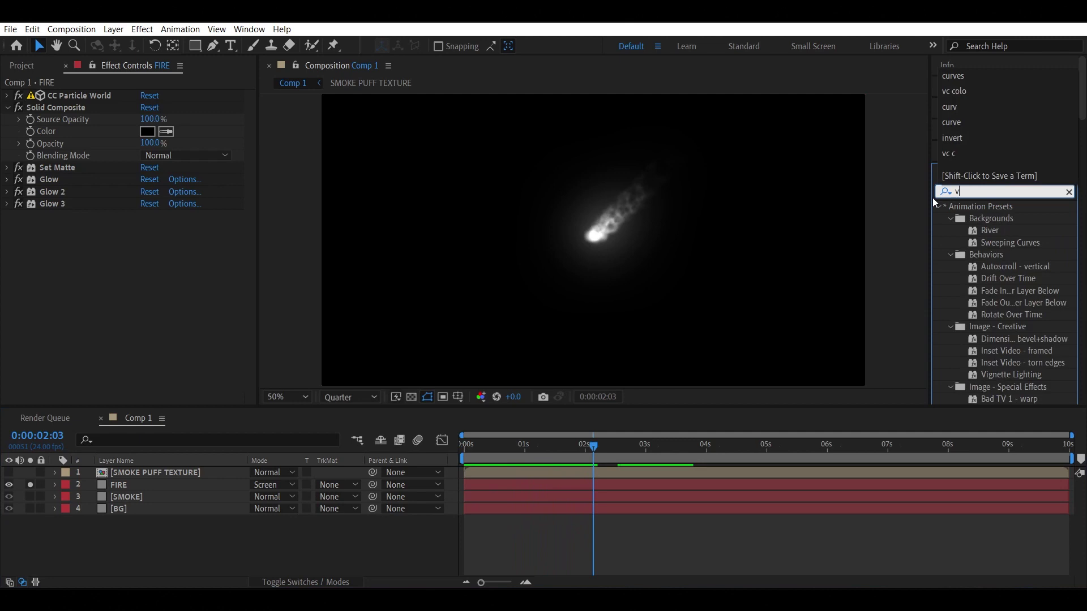
type("c c")
left_click_drag(985, 213, 49, 242)
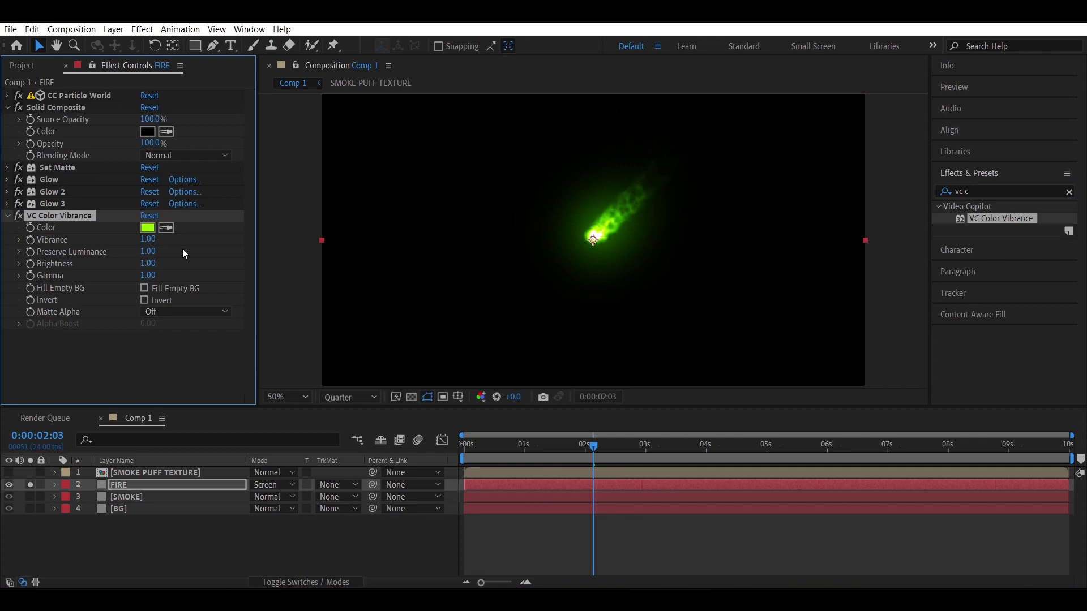
left_click(146, 228)
left_click(273, 258)
type("35")
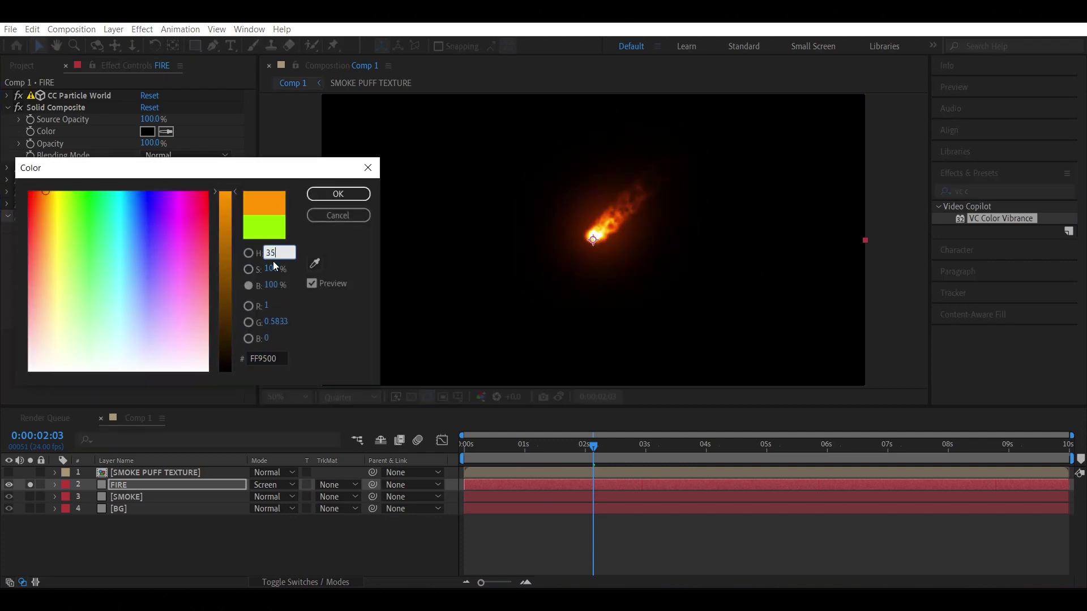
left_click(337, 193)
left_click(293, 257)
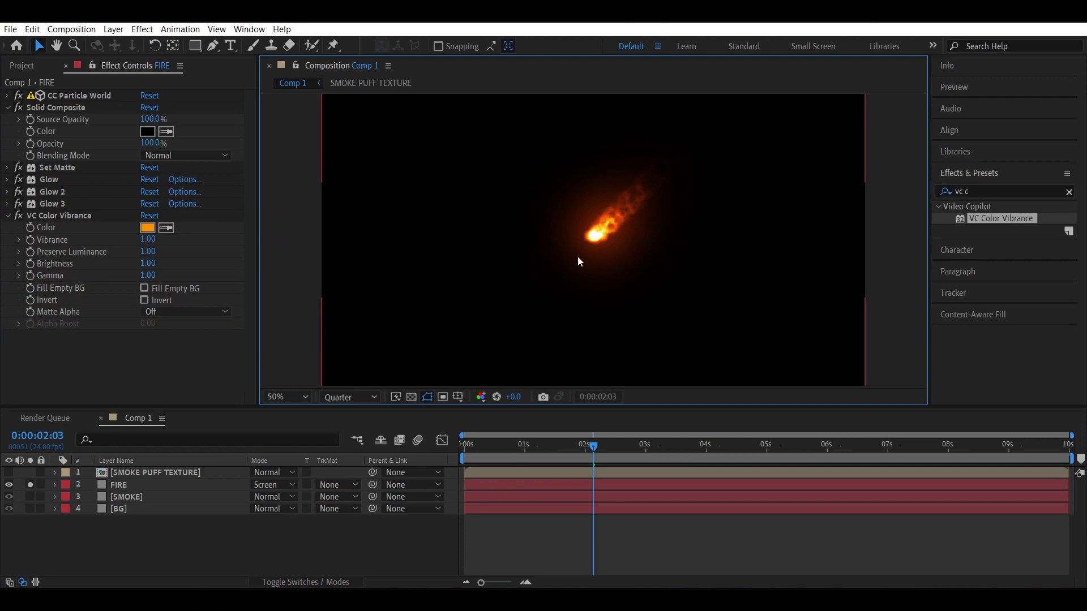
left_click(30, 485)
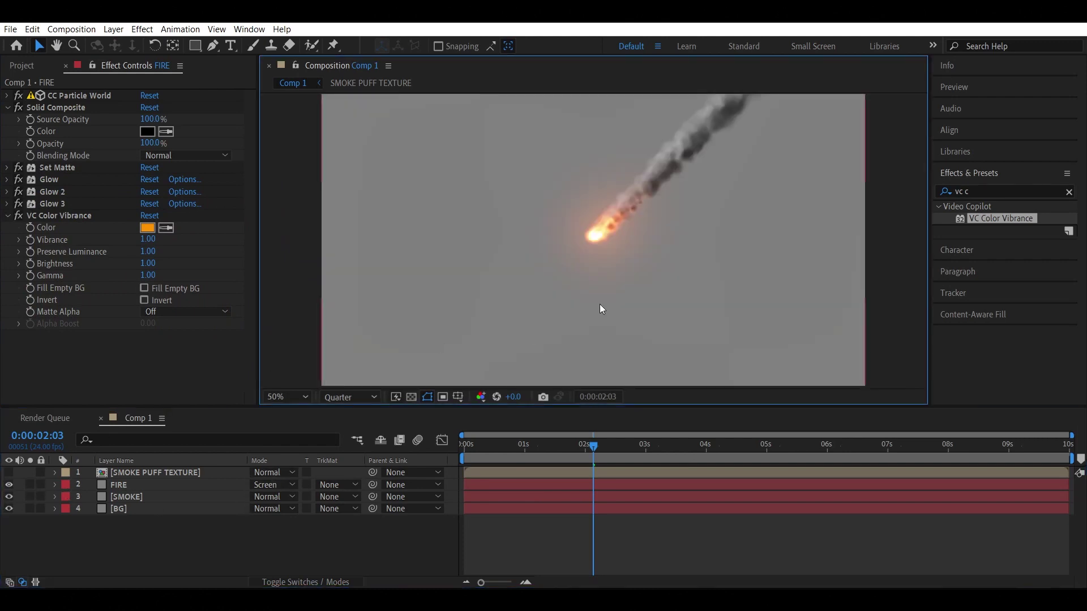
Preview the whole scene from the start.
key("Home")
key("space")
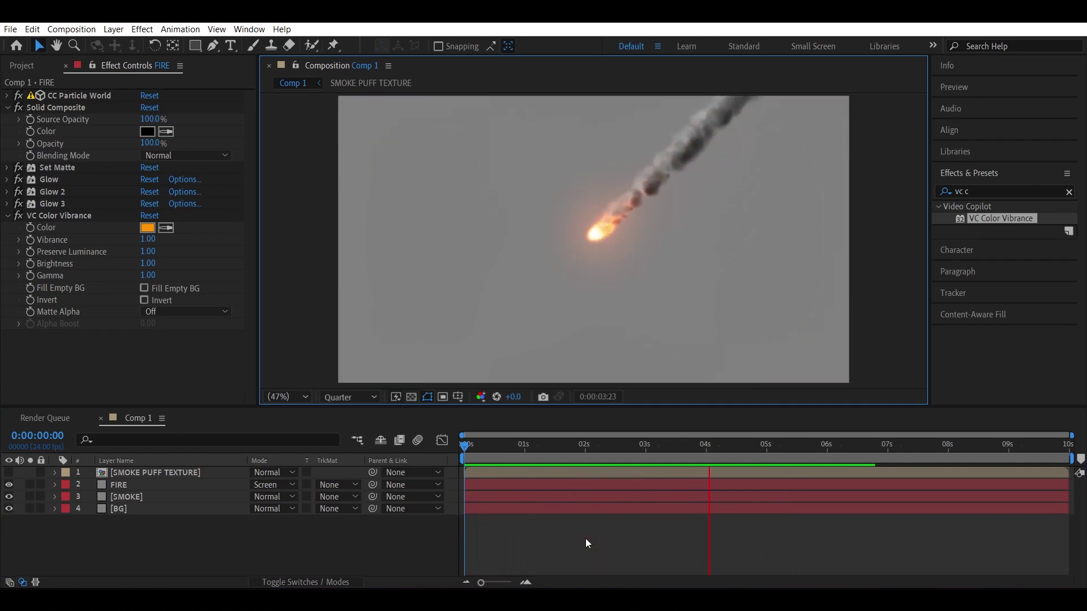
key("space")
Add Curves to SMOKE and bow the curve down to darken the smoke.
left_click(121, 497)
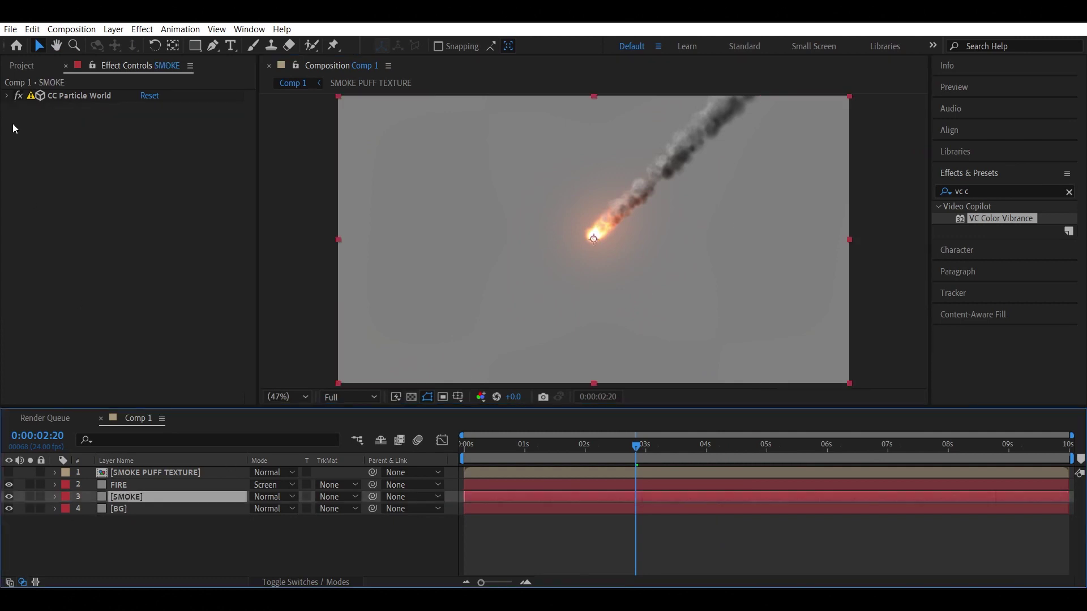
triple_click(978, 192)
type("curves")
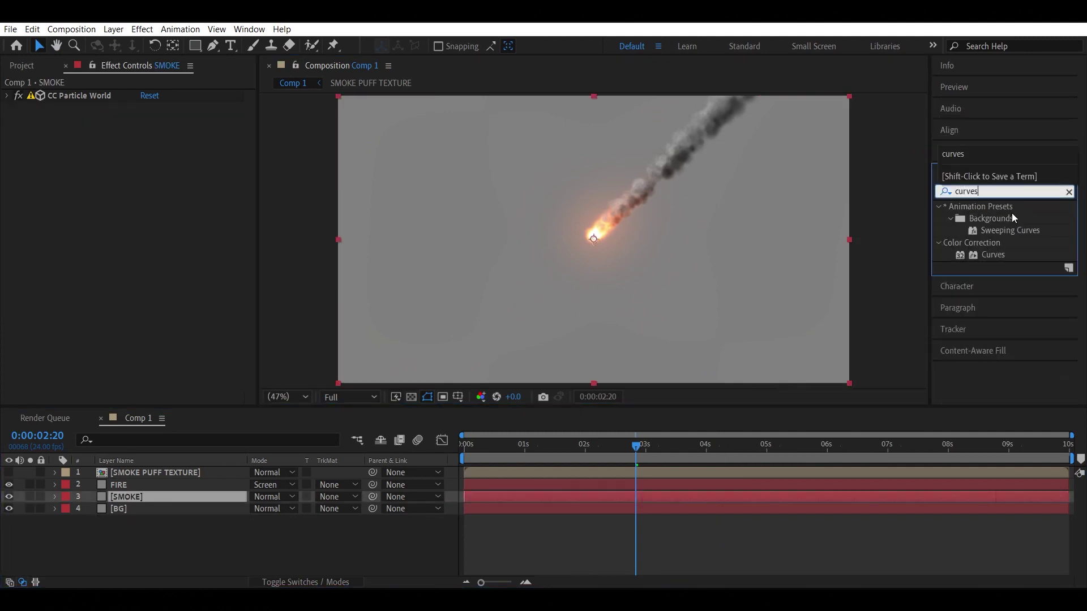
left_click_drag(993, 255, 419, 235)
left_click_drag(202, 169, 208, 202)
left_click_drag(108, 276, 117, 291)
left_click(276, 259)
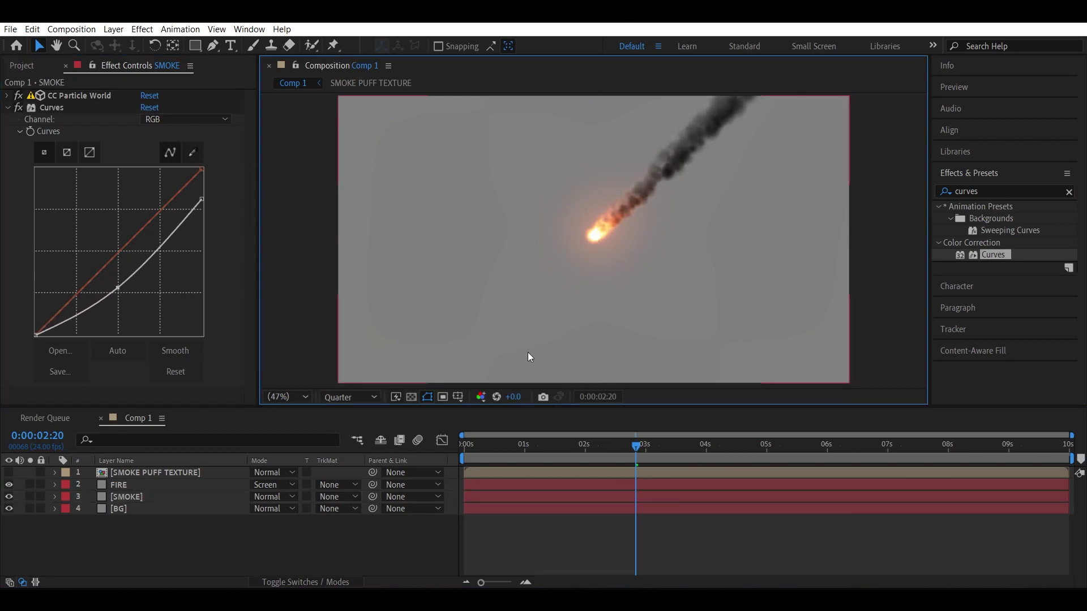
Open the SMOKE PUFF TEXTURE precomp at Full resolution and add an adjustment layer.
double_click(155, 474)
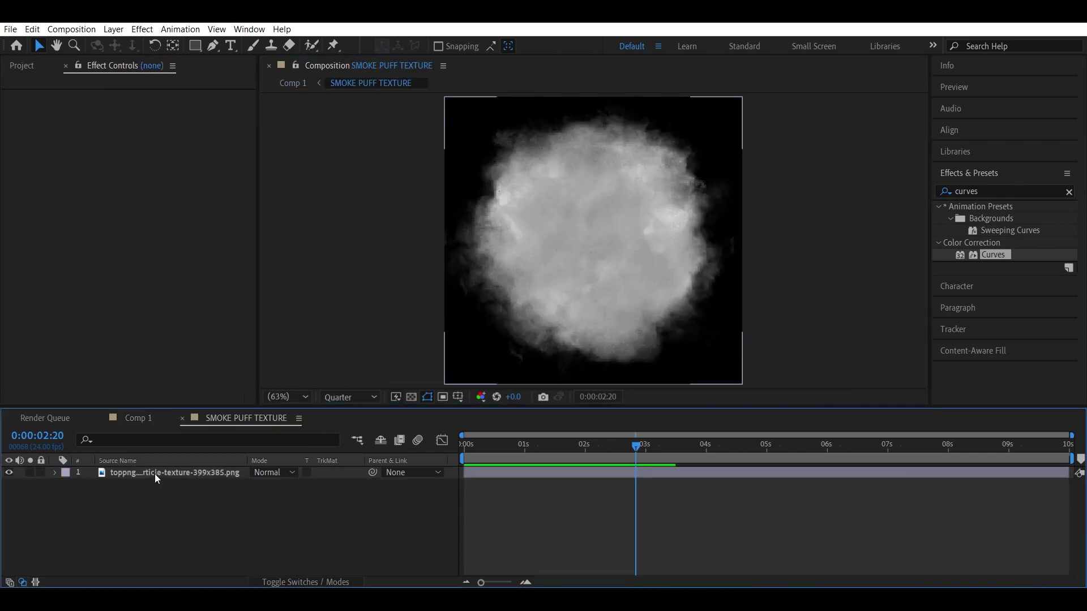
left_click(351, 398)
left_click(344, 426)
scroll(561, 261, "up", 2)
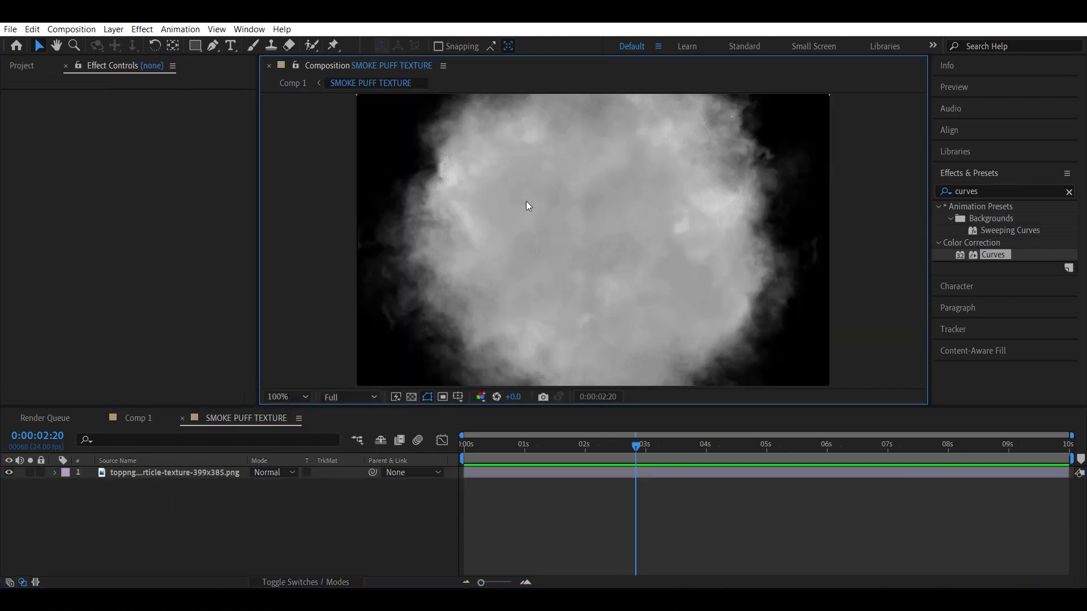
right_click(181, 504)
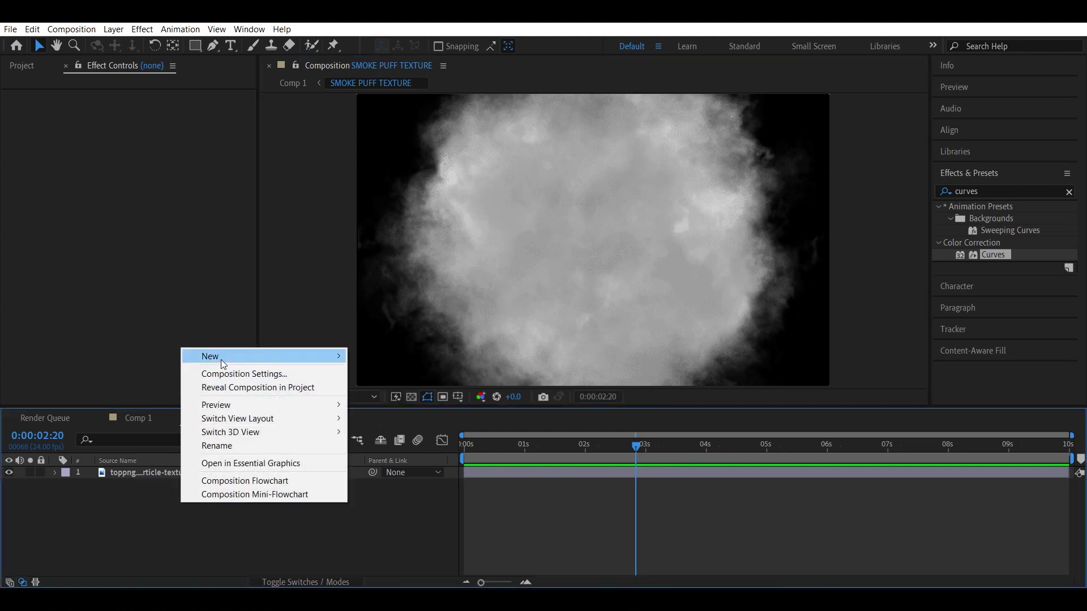
mouse_move(221, 359)
left_click(441, 455)
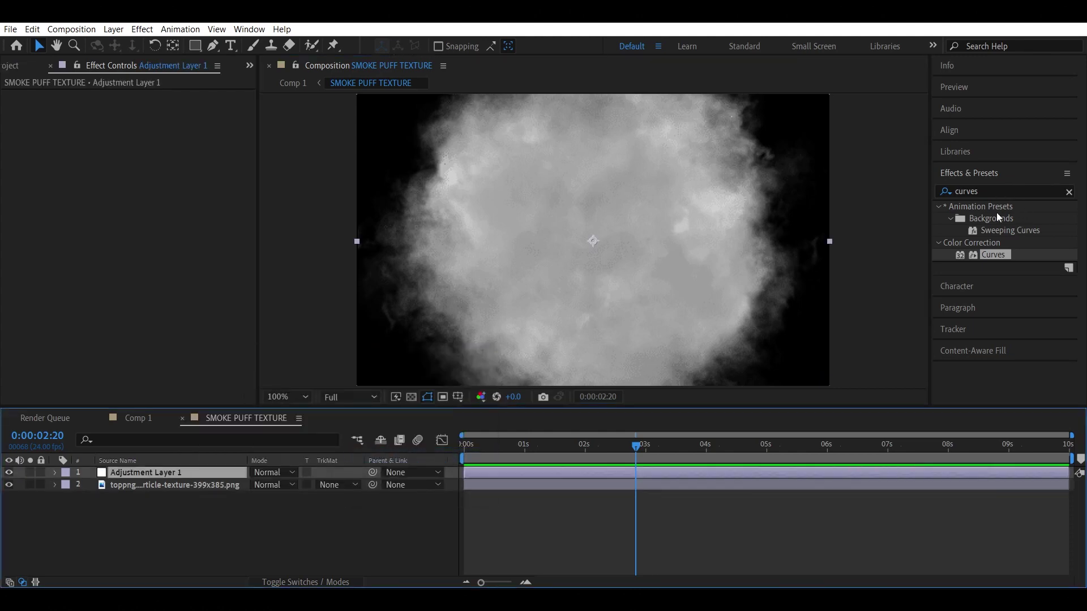
scroll(678, 259, "down", 2)
Apply Fast Box Blur to Adjustment Layer 1 with Blur Radius 1.
left_click(1002, 192)
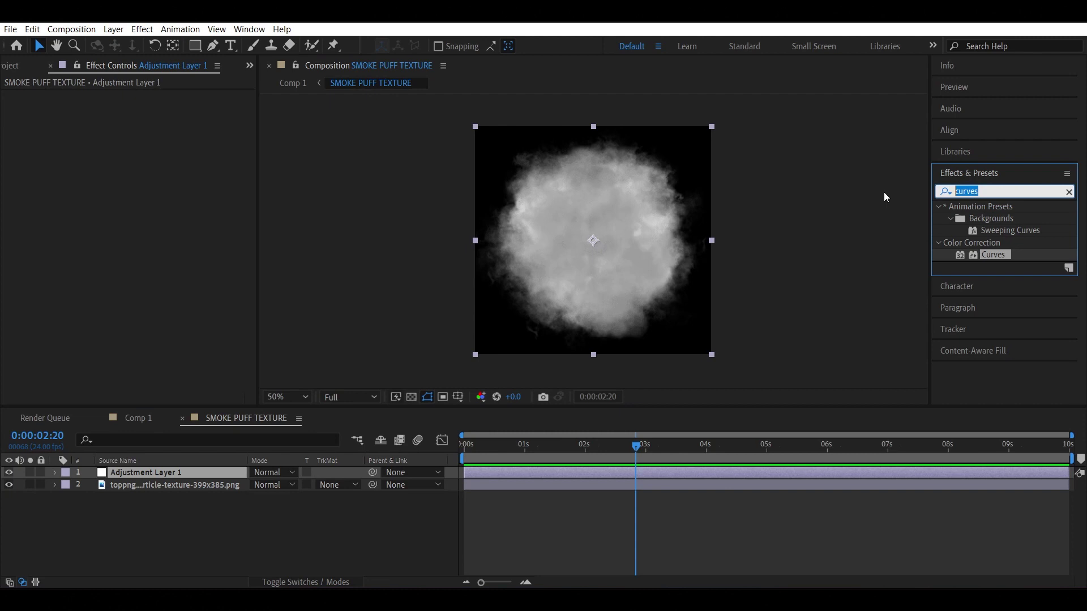
type("fast box")
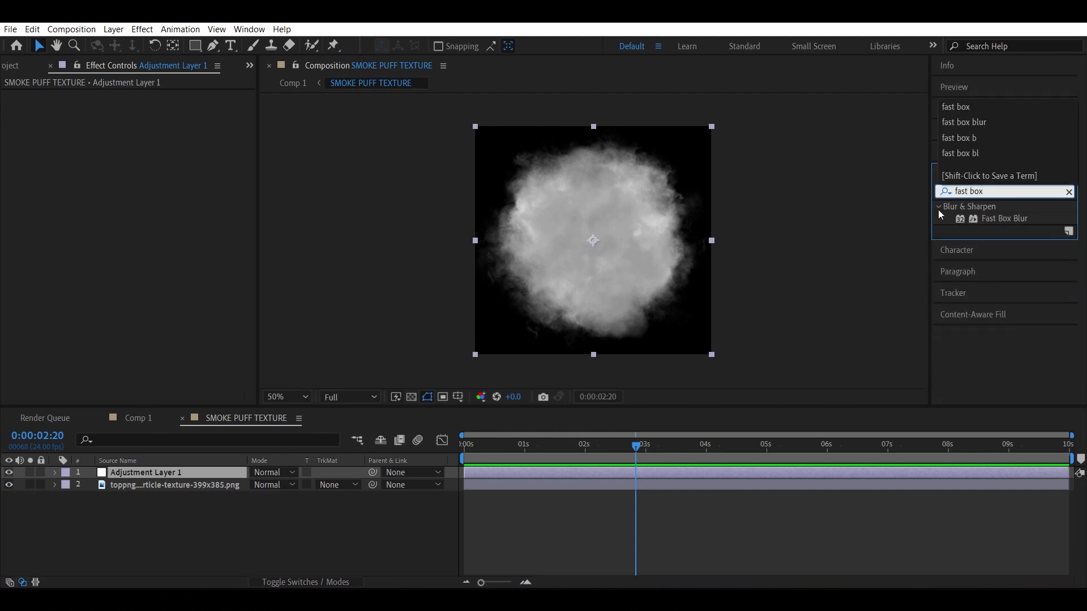
left_click_drag(1004, 218, 45, 472)
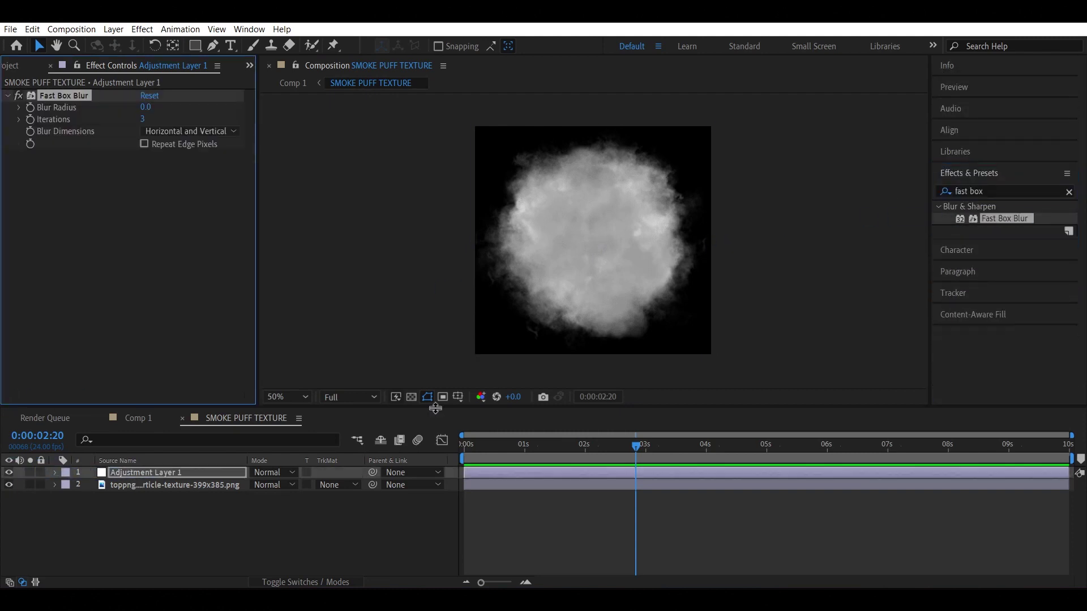
scroll(556, 289, "up", 2)
left_click(146, 108)
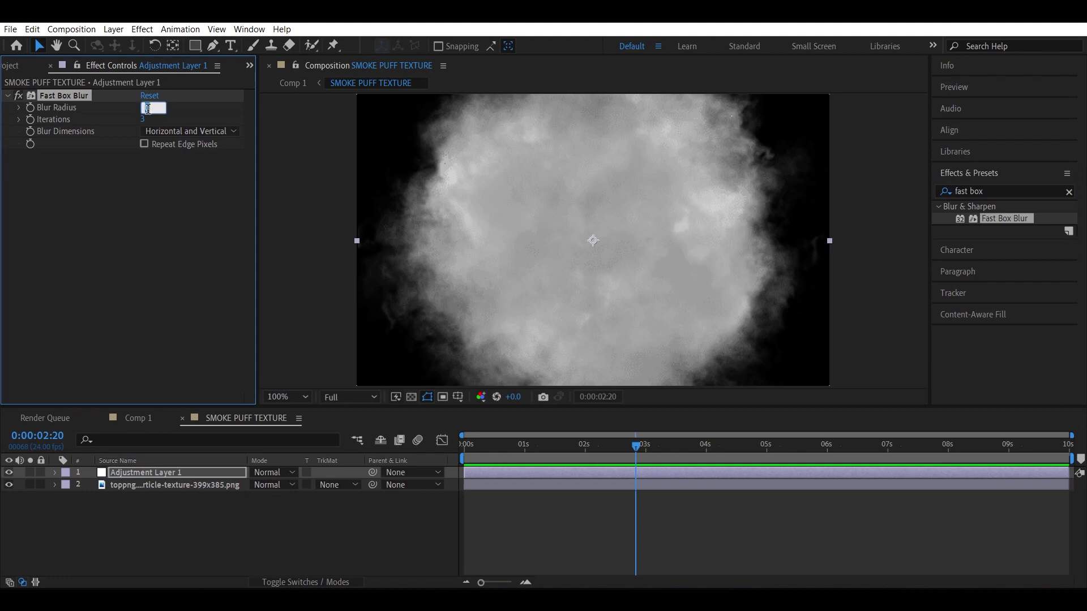
type("1")
key("Return")
Fit the whole composition in the viewer.
left_click(288, 398)
left_click(308, 139)
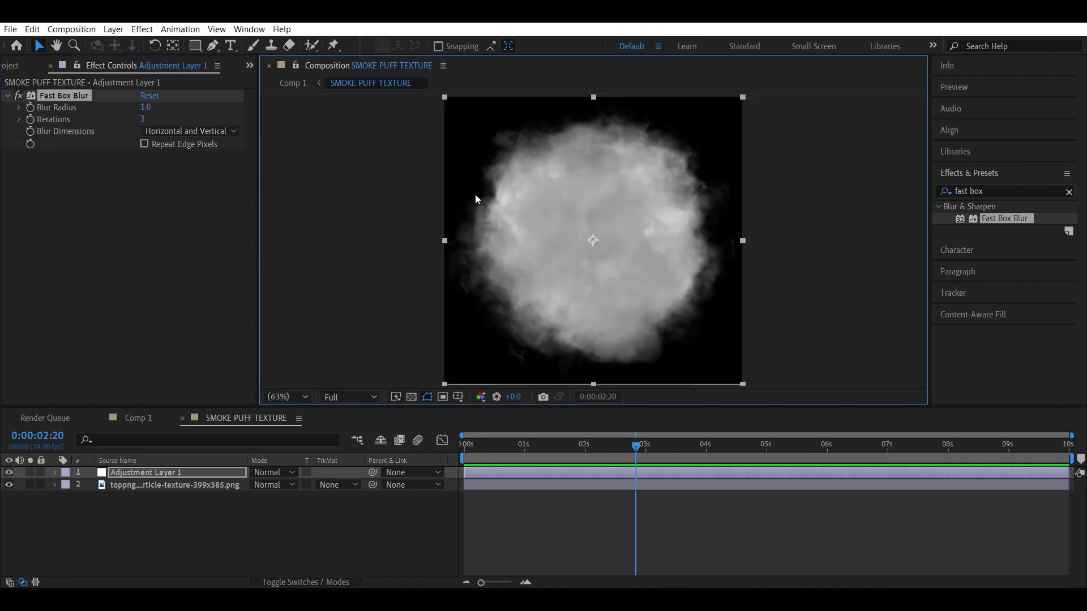
left_click(164, 538)
Add Adjustment Layer 2 with an ellipse mask shrunk around the puff's centre.
right_click(171, 492)
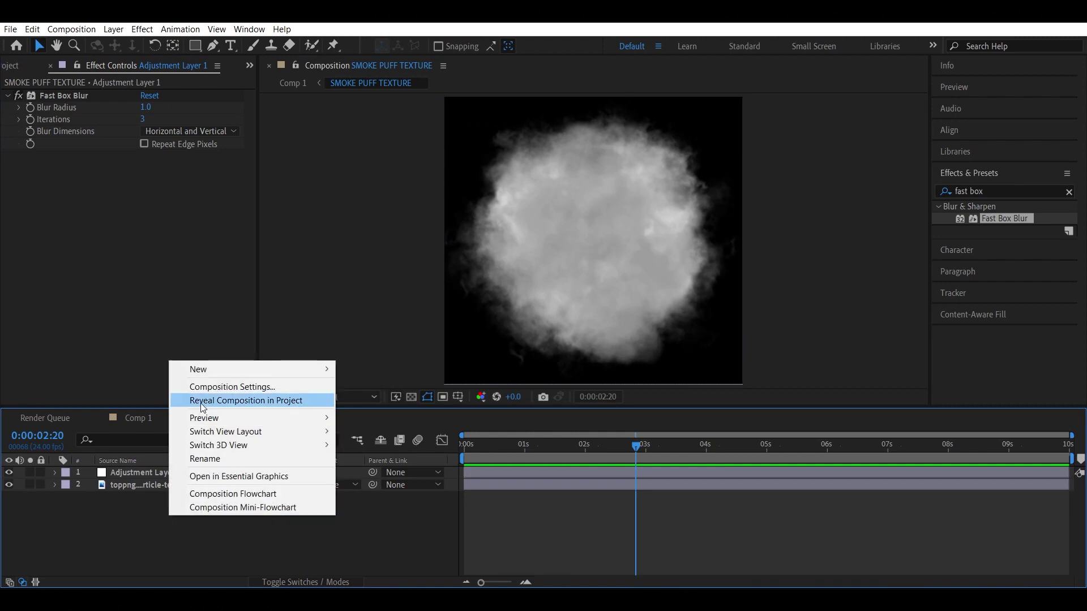
mouse_move(329, 363)
left_click(422, 468)
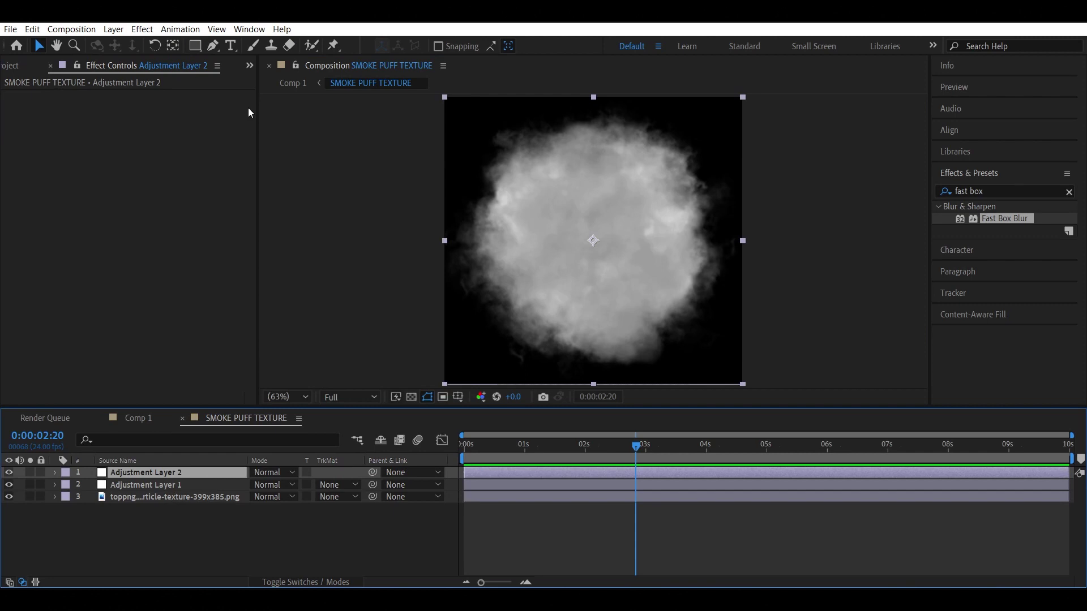
left_click_drag(194, 46, 242, 70)
double_click(196, 47)
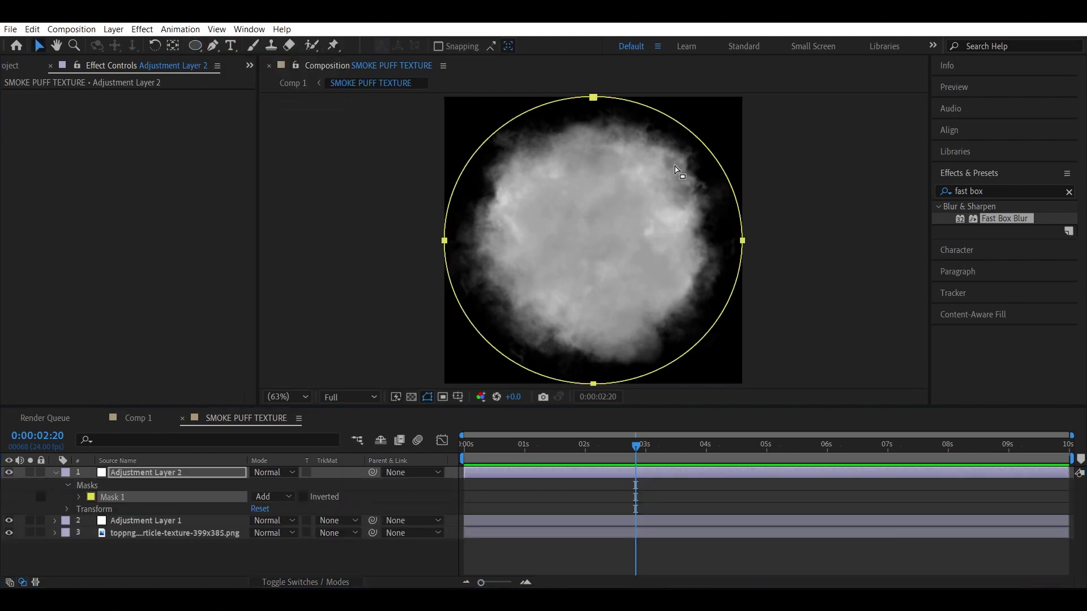
left_click(593, 98)
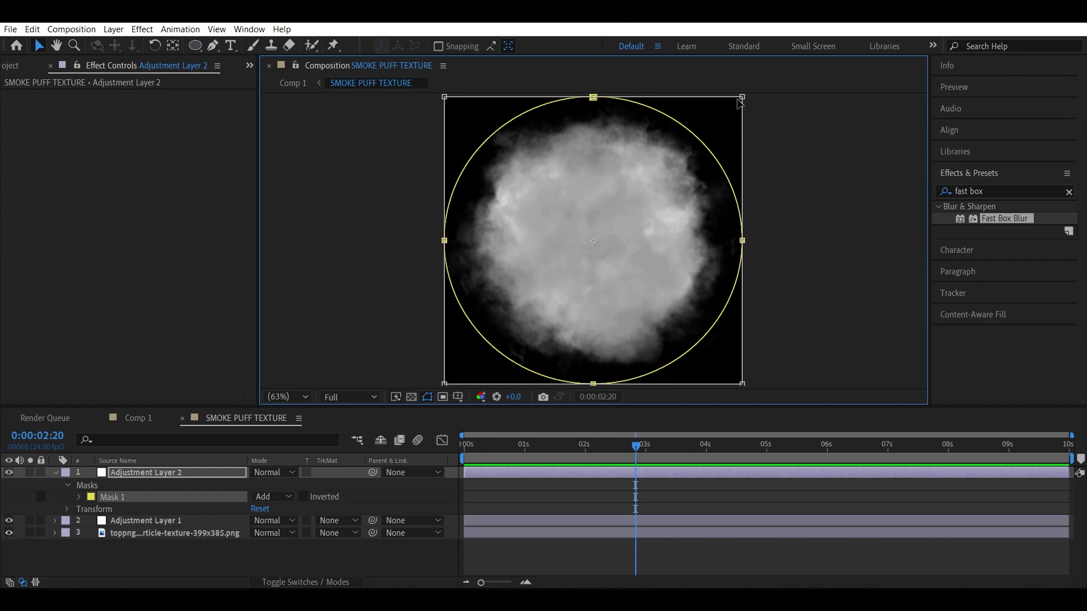
left_click_drag(742, 96, 691, 153)
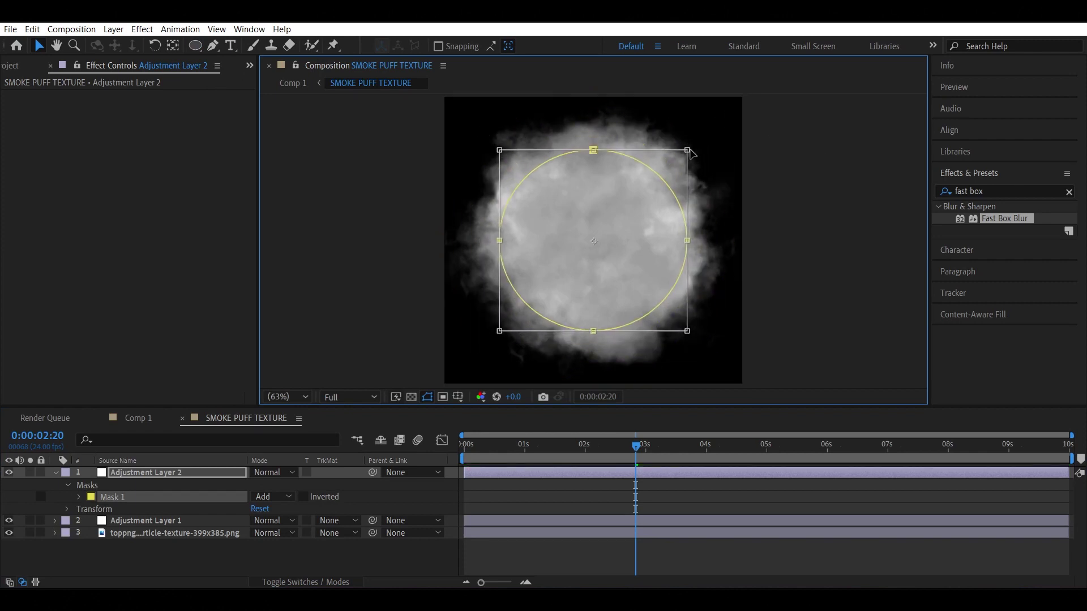
Apply Curves to Adjustment Layer 2 and bend it upward to brighten.
left_click(1002, 191)
type("curves")
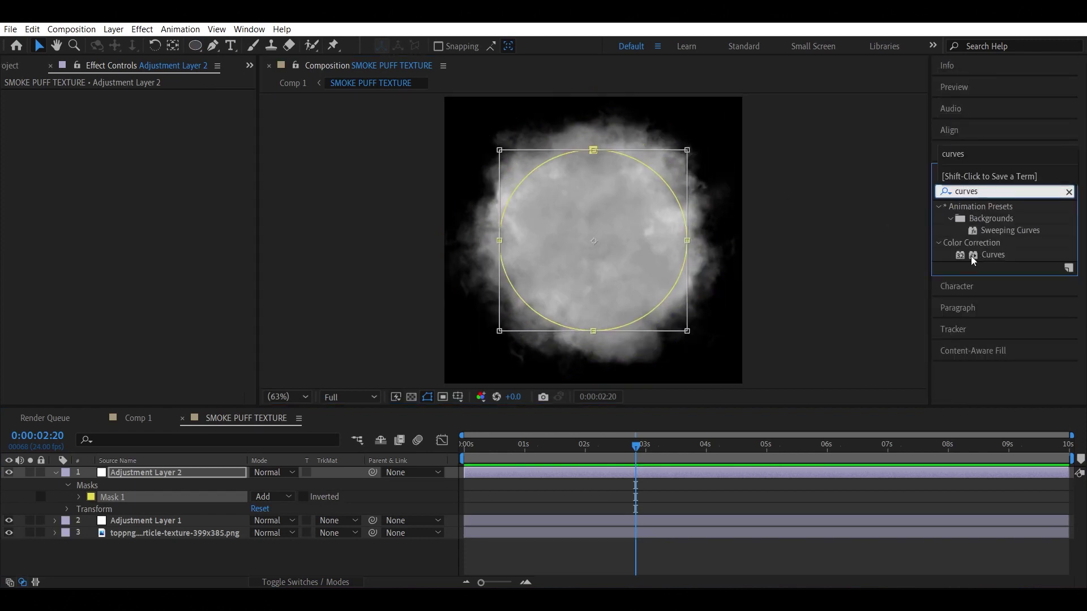
left_click_drag(973, 259, 97, 287)
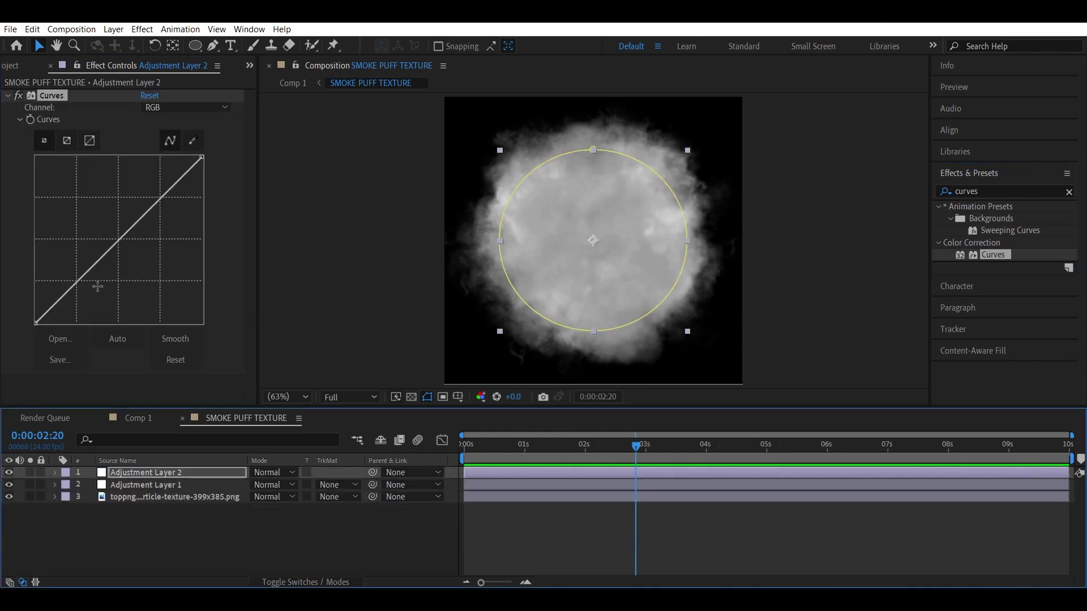
left_click_drag(116, 240, 100, 234)
Set the mask feather on Adjustment Layer 2 to 104 pixels.
left_click(188, 473)
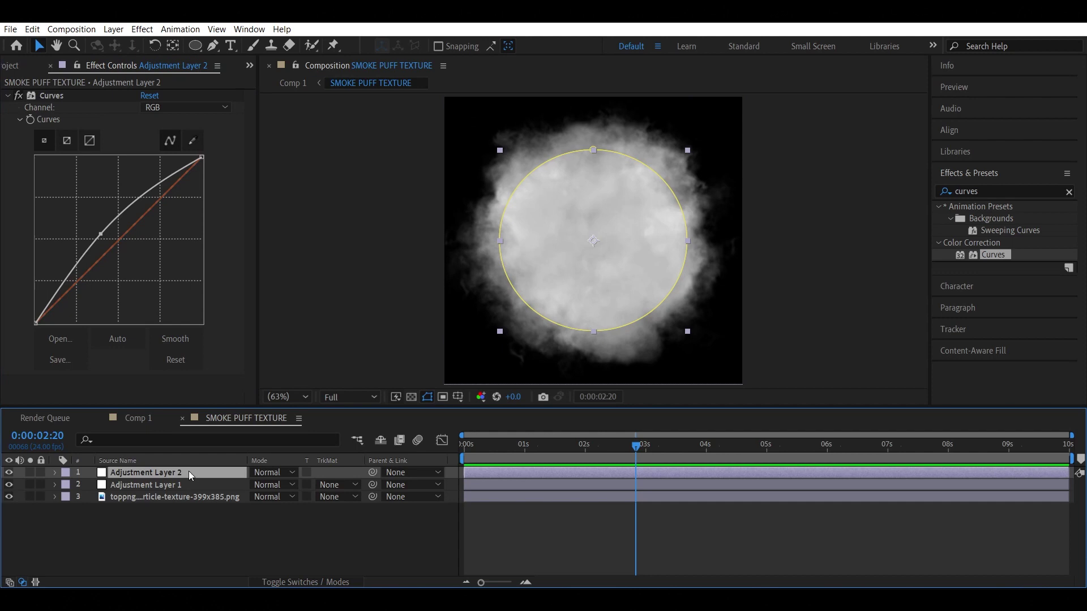
key("f")
left_click(260, 494)
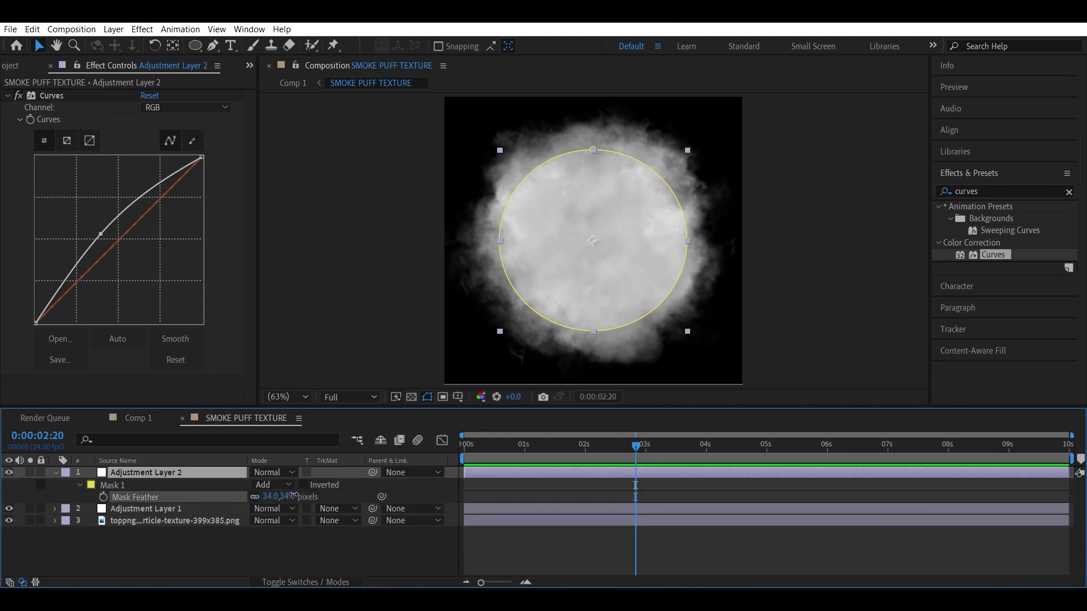
left_click_drag(330, 488, 335, 488)
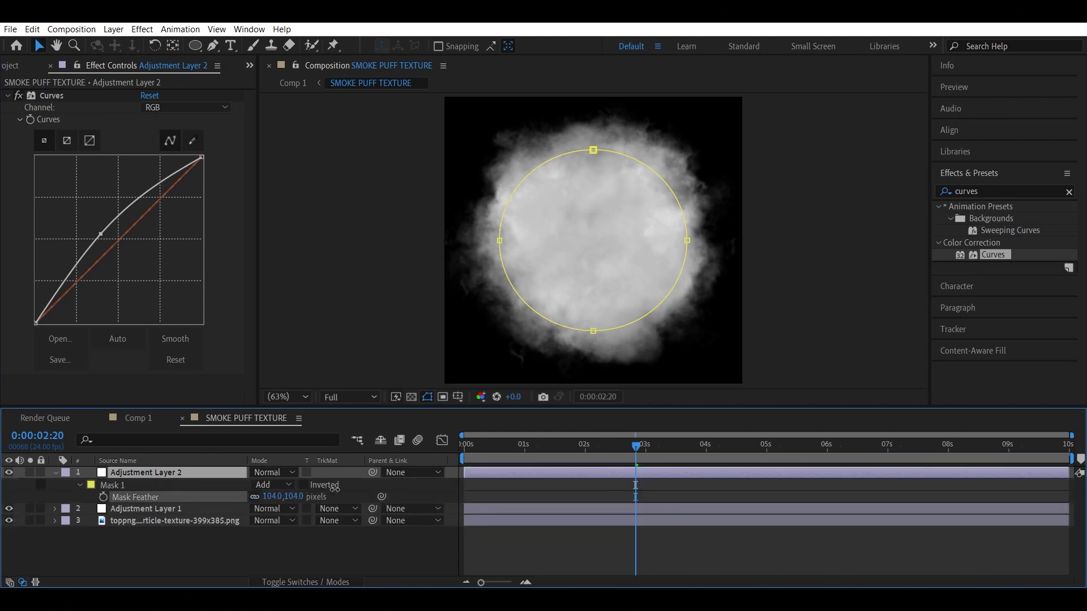
left_click(318, 300)
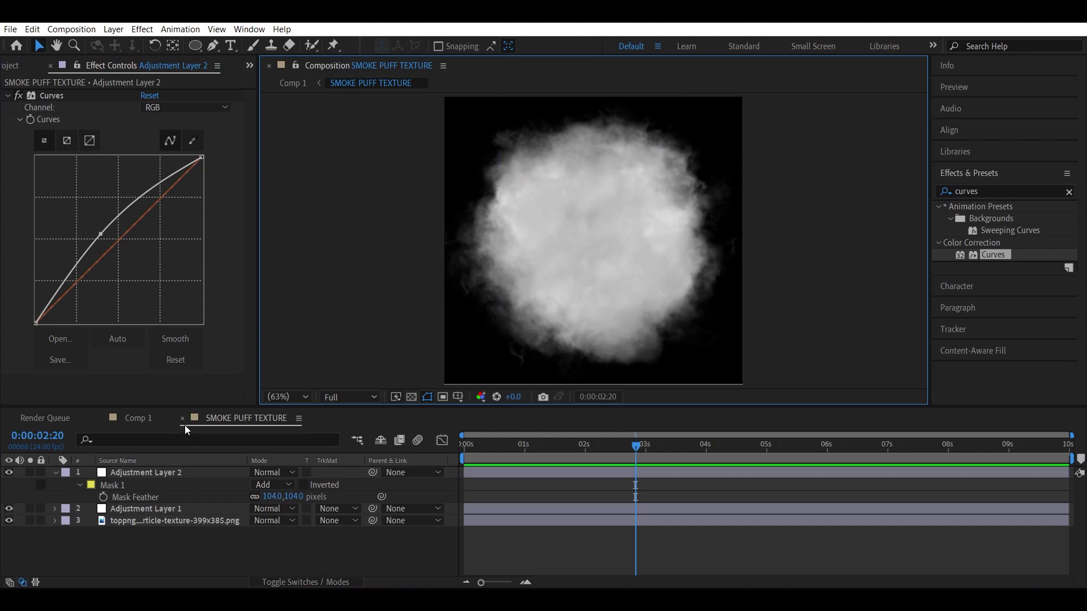
In Comp 1, lower the SMOKE Curves' top end and midtones, then preview the animation.
left_click(136, 418)
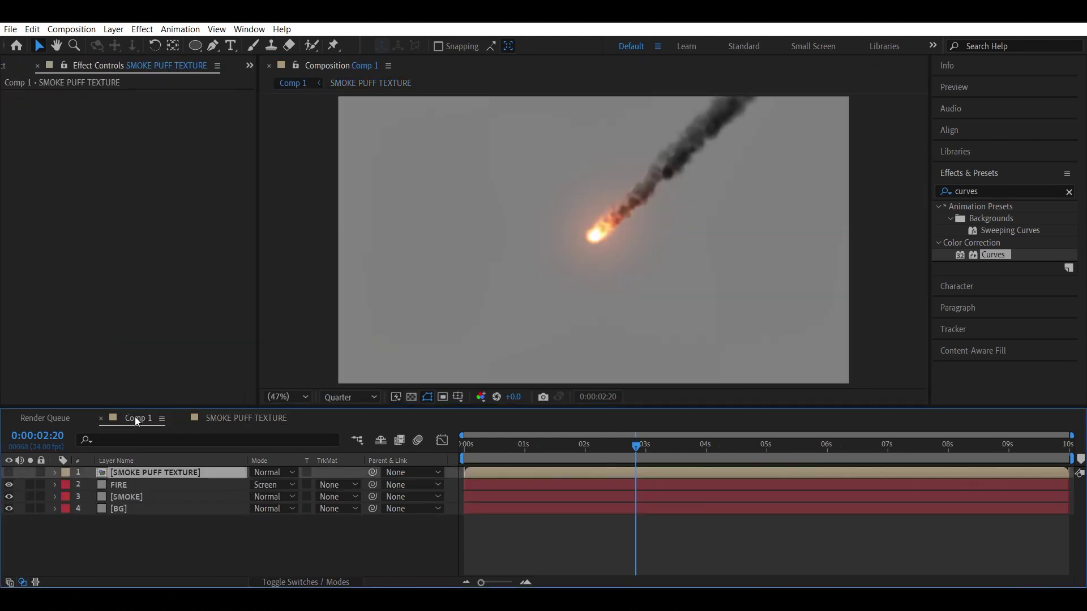
left_click(200, 497)
left_click_drag(201, 199, 203, 210)
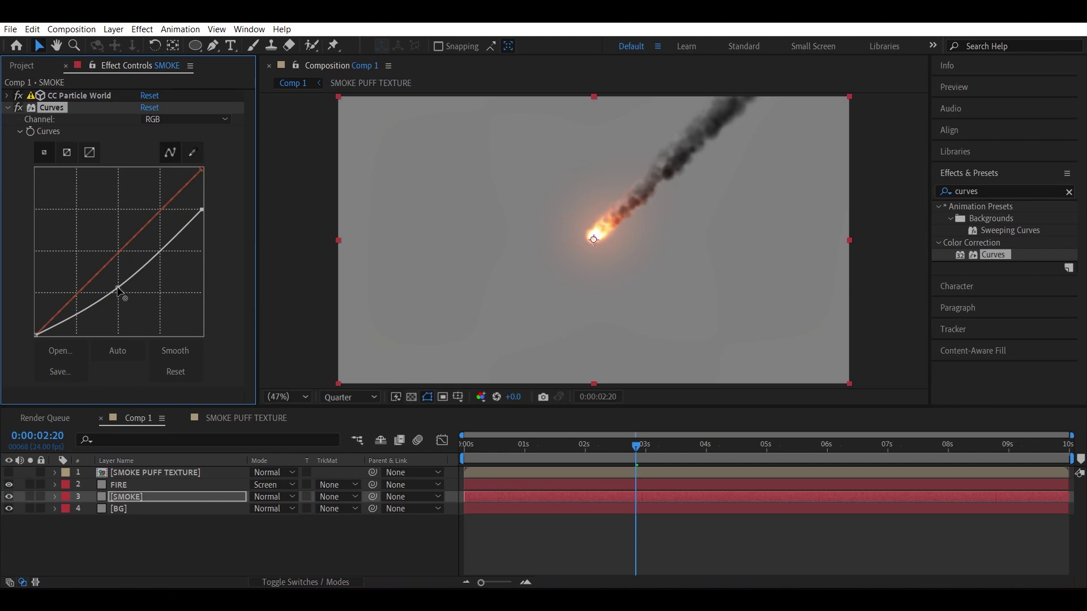
left_click_drag(117, 290, 118, 296)
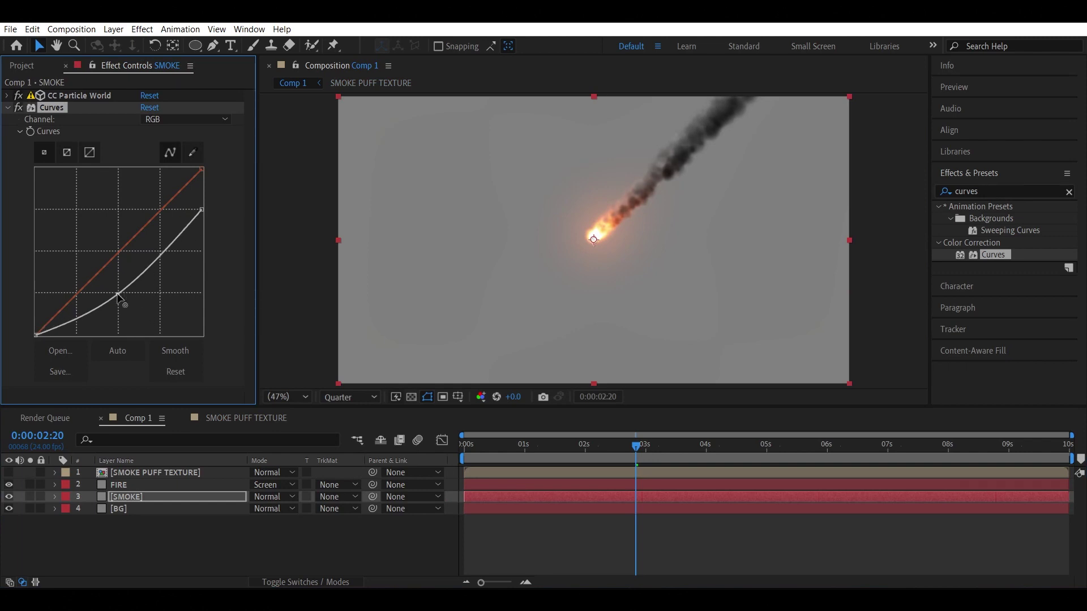
left_click(293, 255)
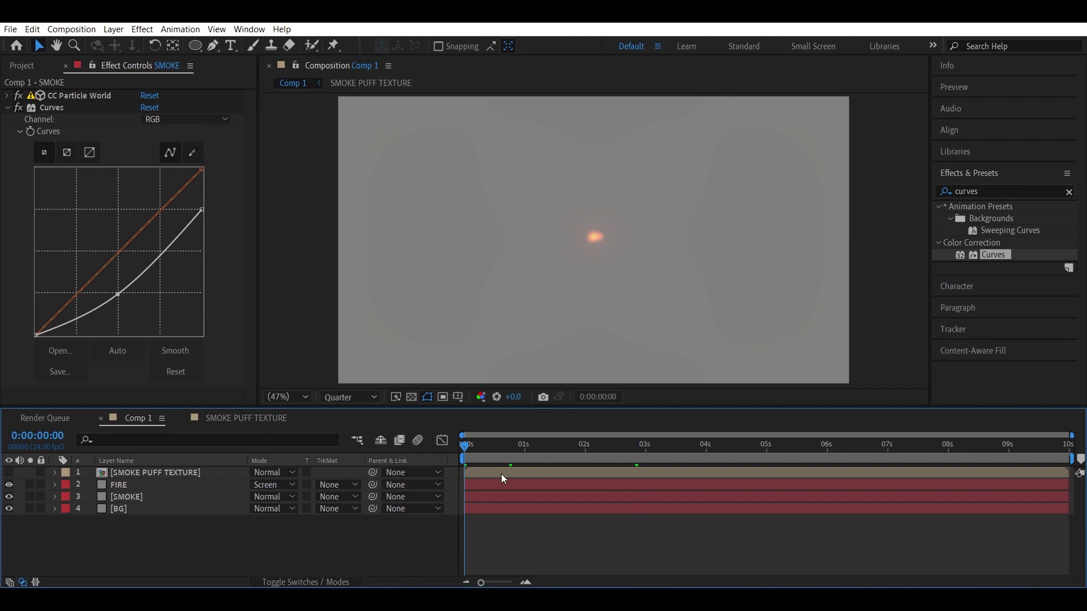
key("space")
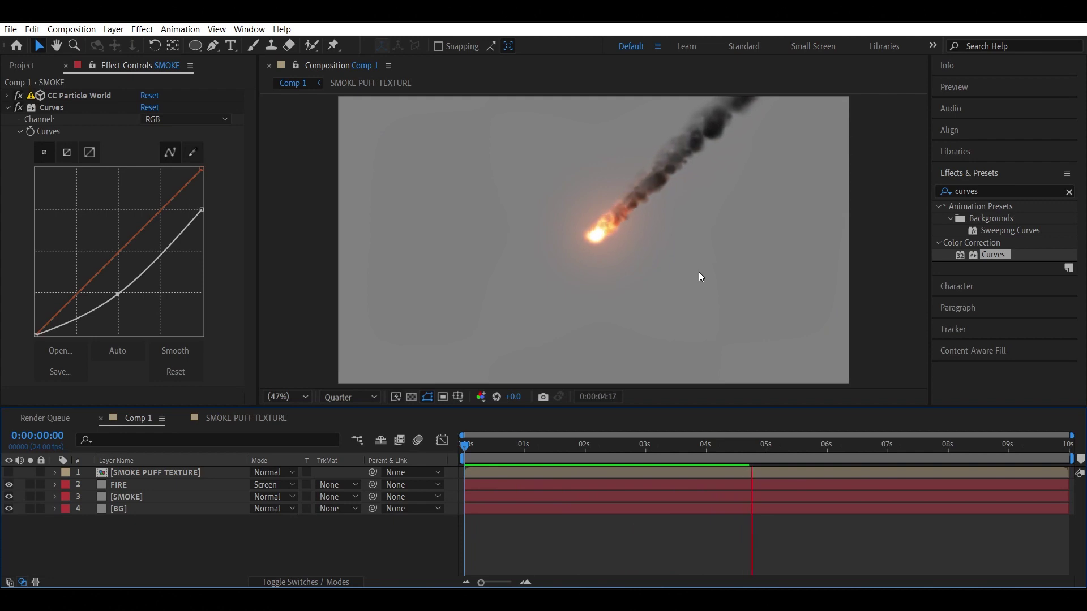
key("space")
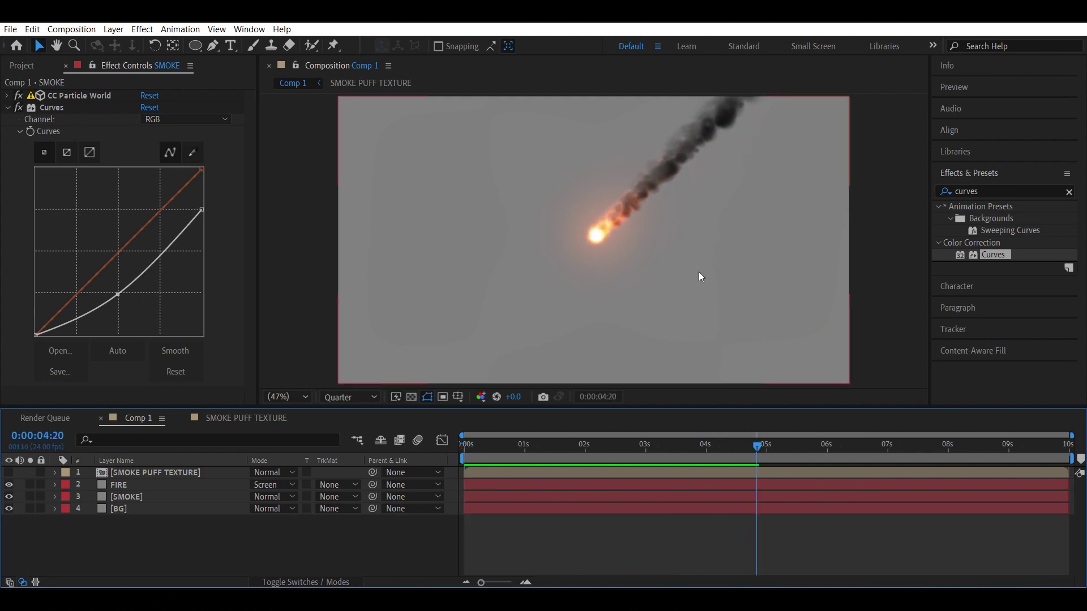
Toggle FIRE's Set Matte effect off and back on to compare the look.
left_click(137, 486)
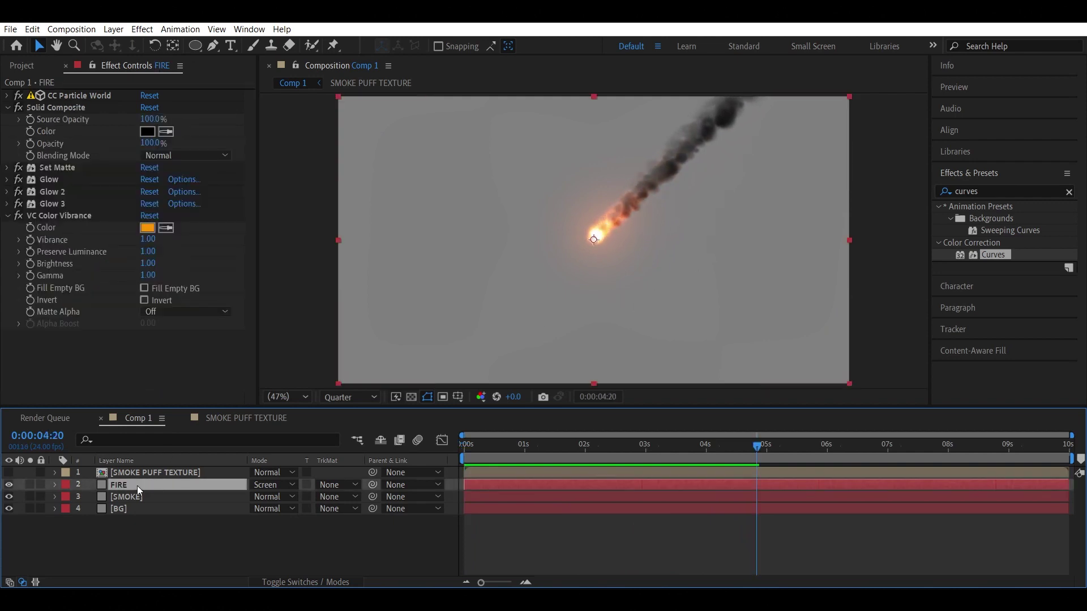
left_click(7, 111)
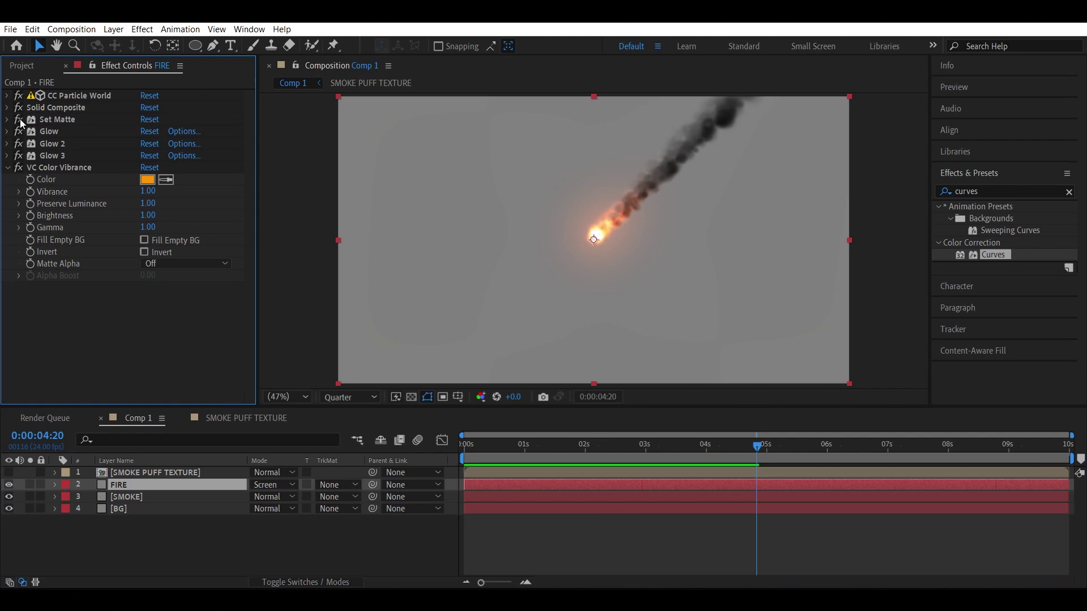
left_click(19, 120)
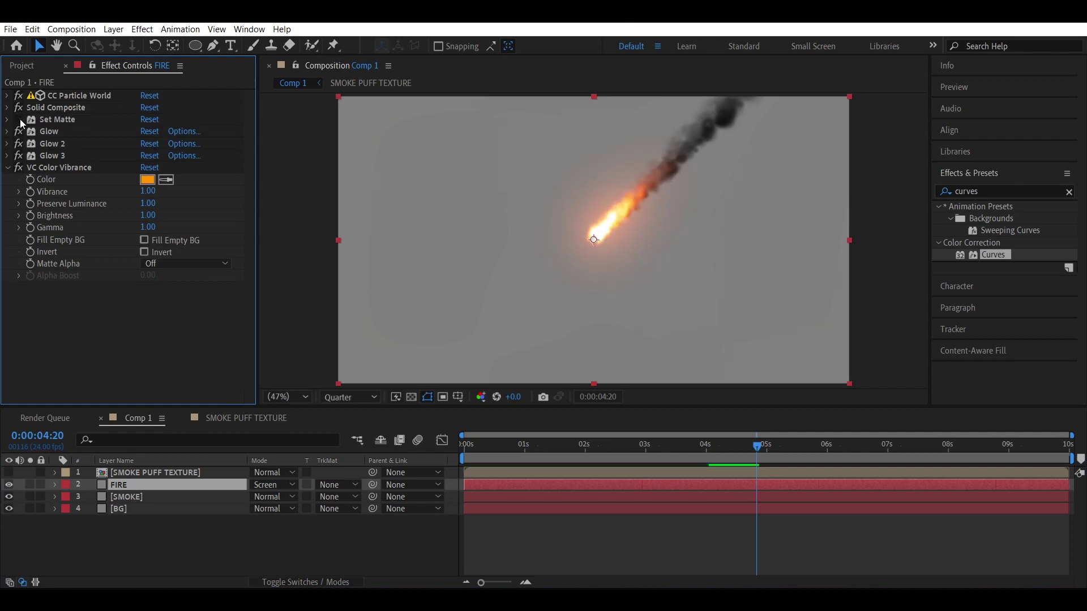
left_click(300, 271)
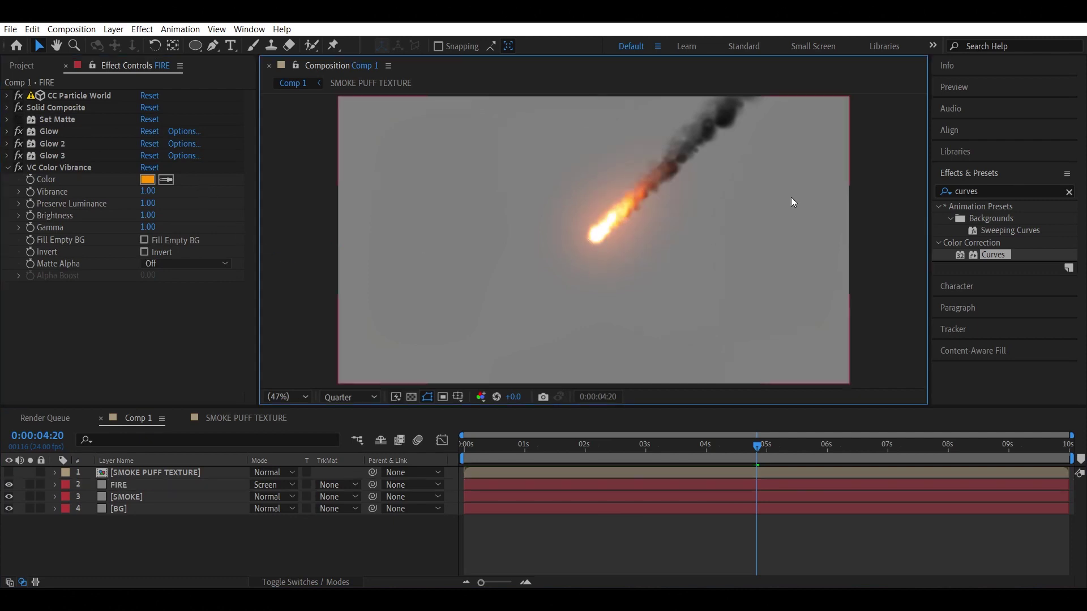
left_click(19, 120)
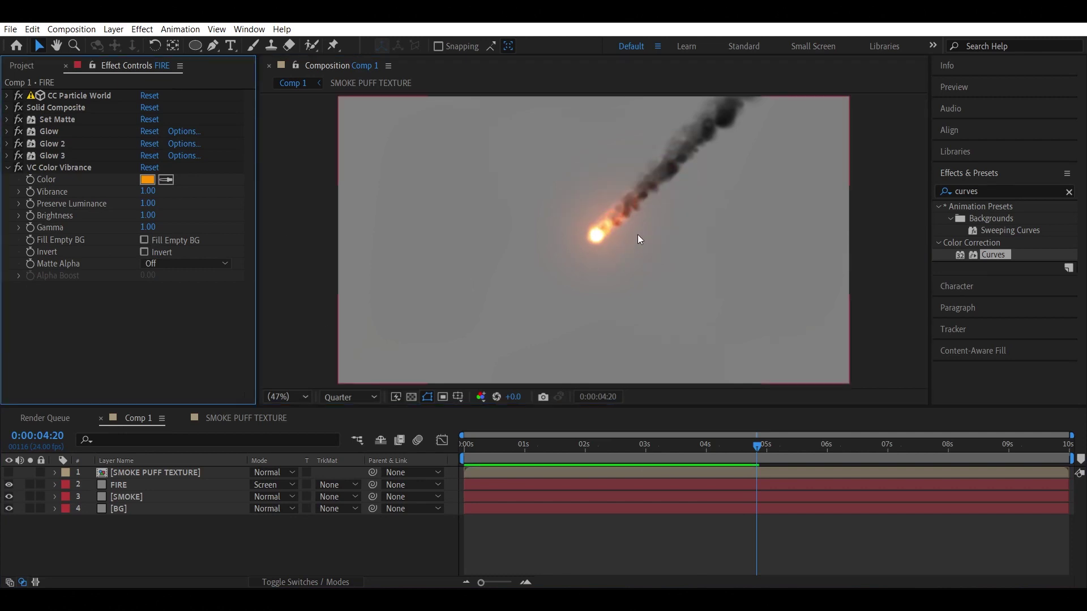
Set the SMOKE layer's CC Particle World Birth Rate to 3.
left_click(138, 496)
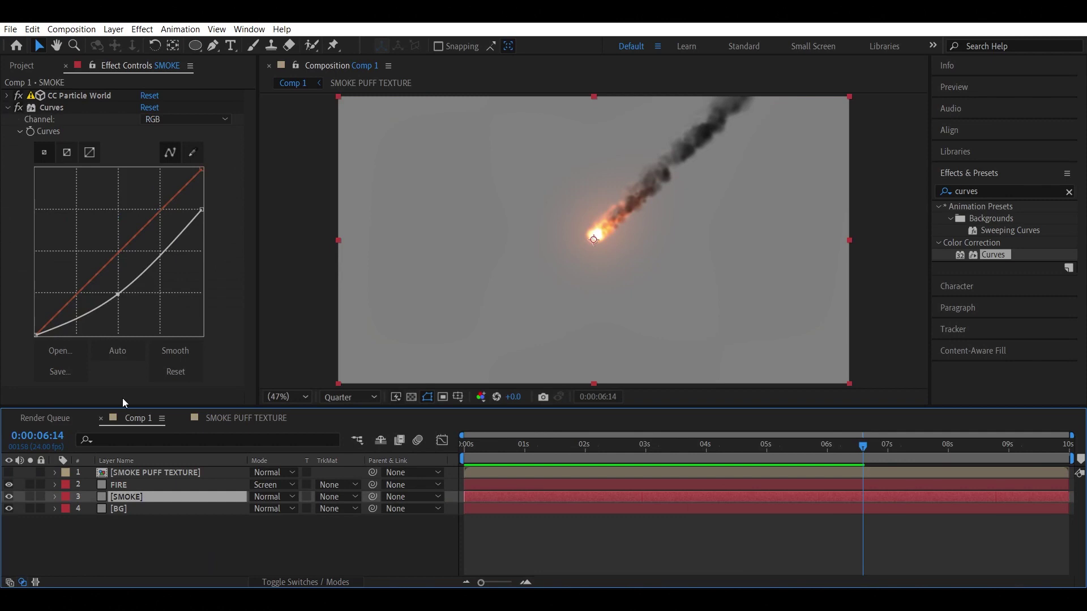
left_click(7, 96)
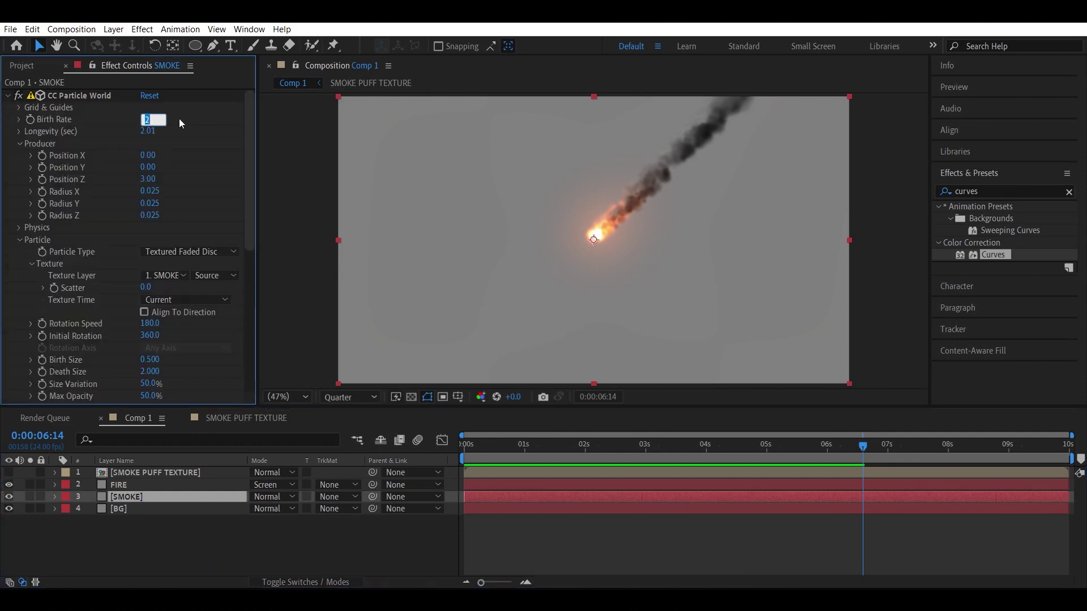
type("3")
key("Return")
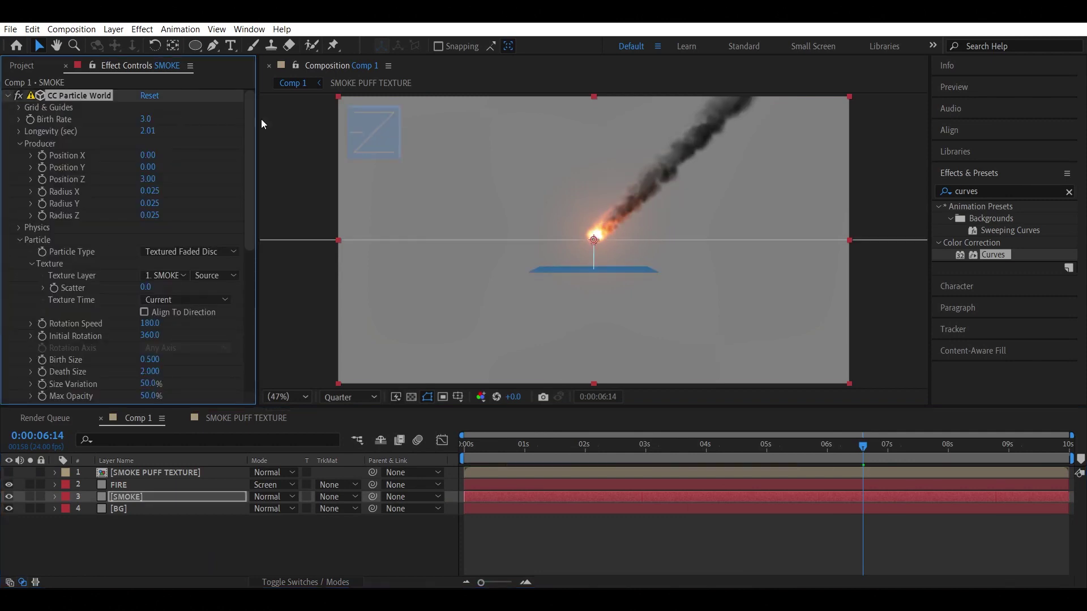
left_click(309, 301)
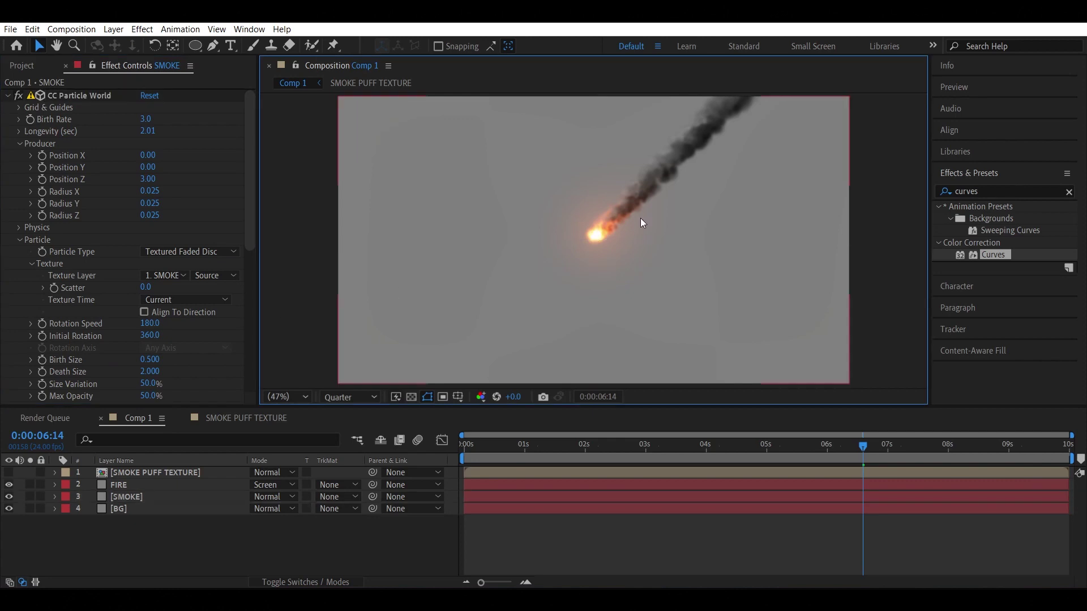
Preview the animation from the start.
left_click(477, 441)
key("space")
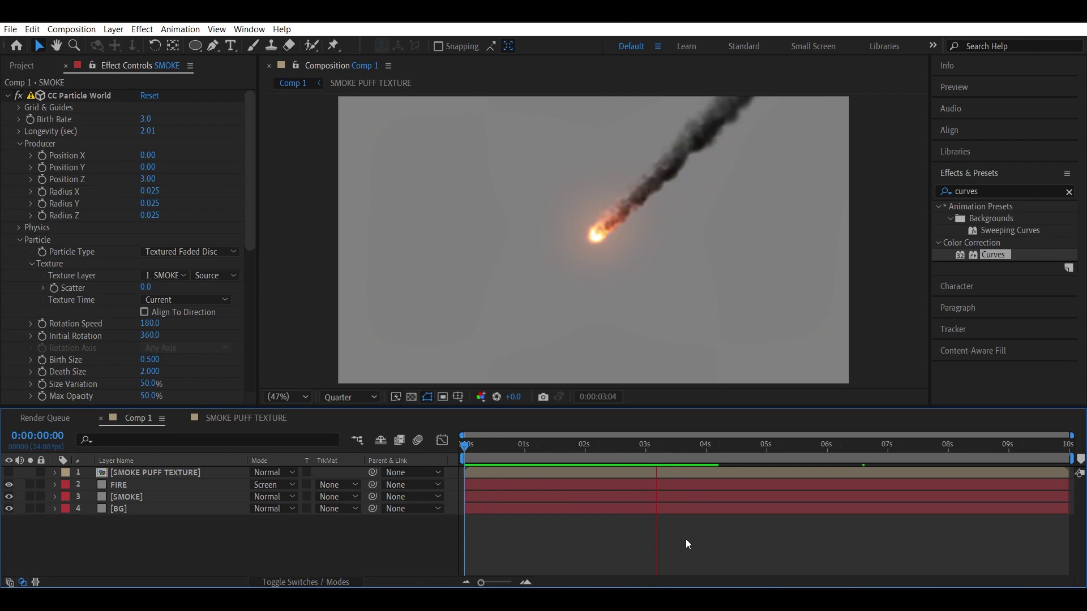
left_click(685, 485)
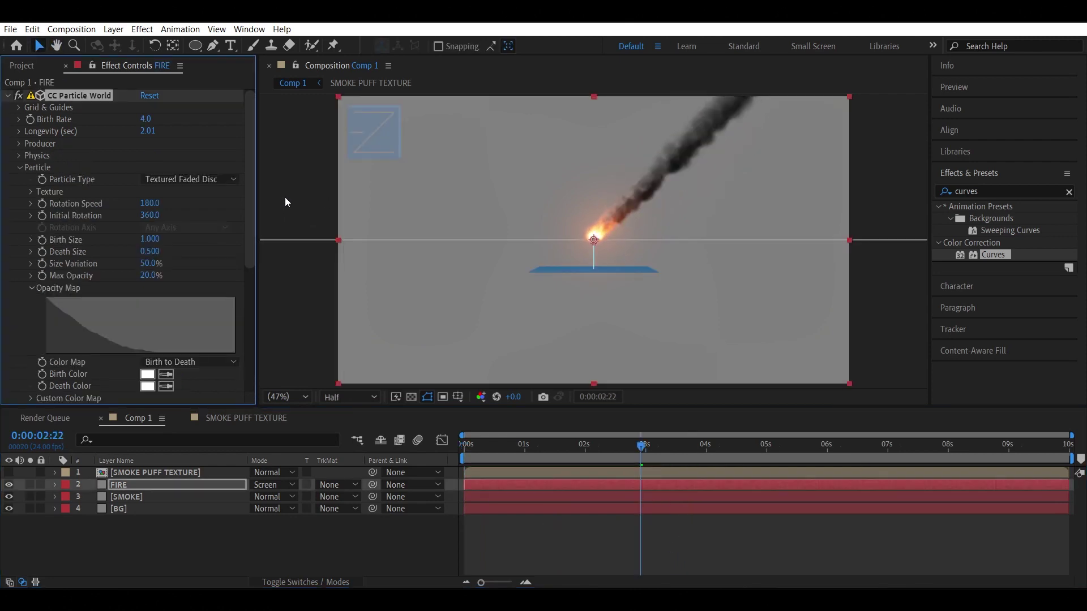
left_click(646, 267)
Set the preview resolution to Quarter.
left_click(366, 399)
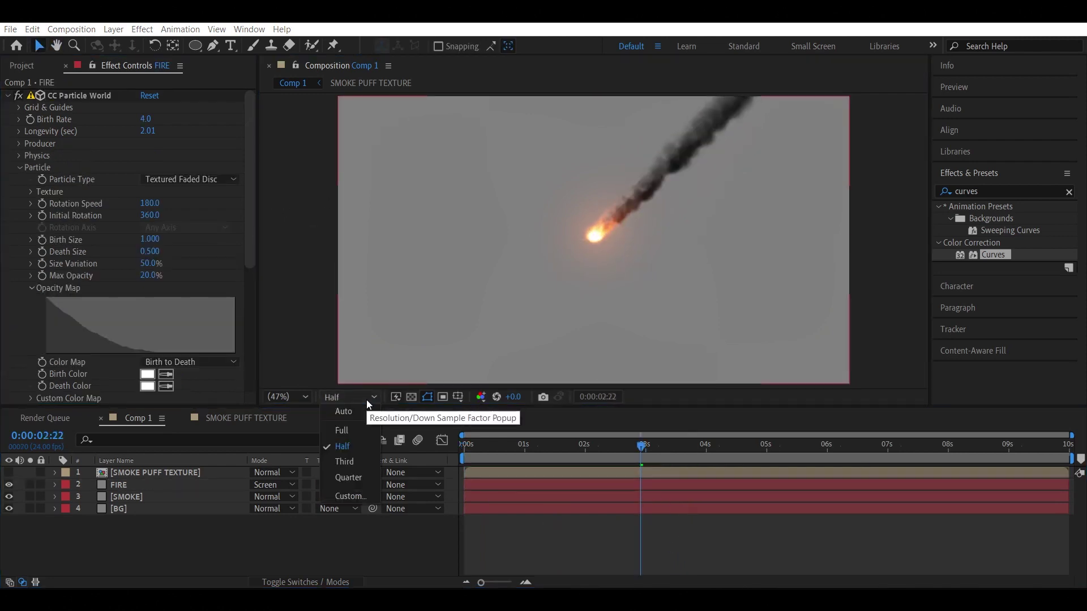
left_click(354, 475)
key("ctrl+0")
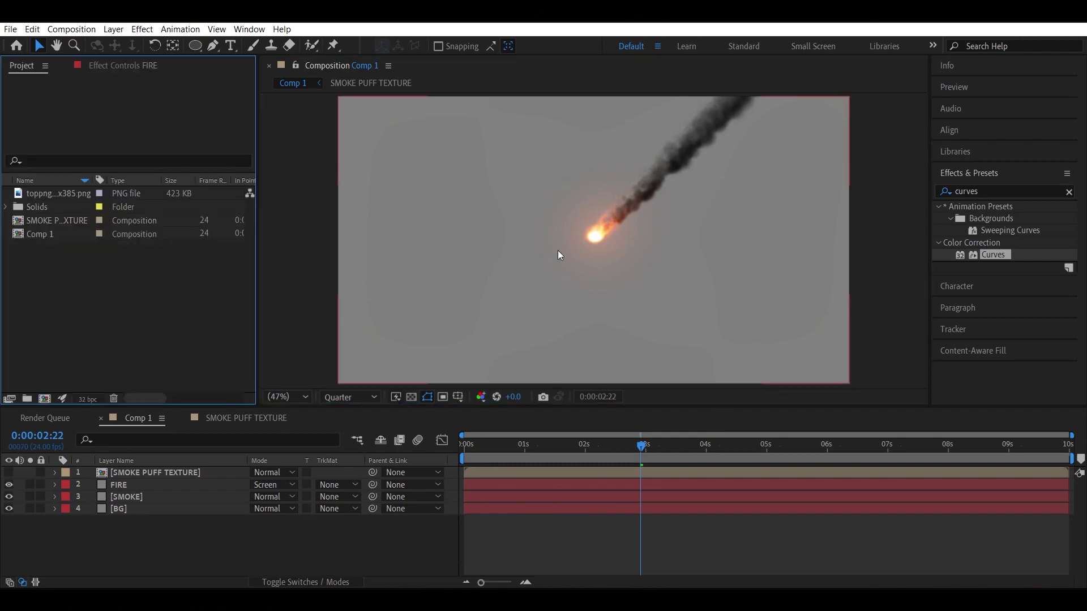
Import the asteroid rock PNG into the project.
right_click(128, 291)
mouse_move(206, 353)
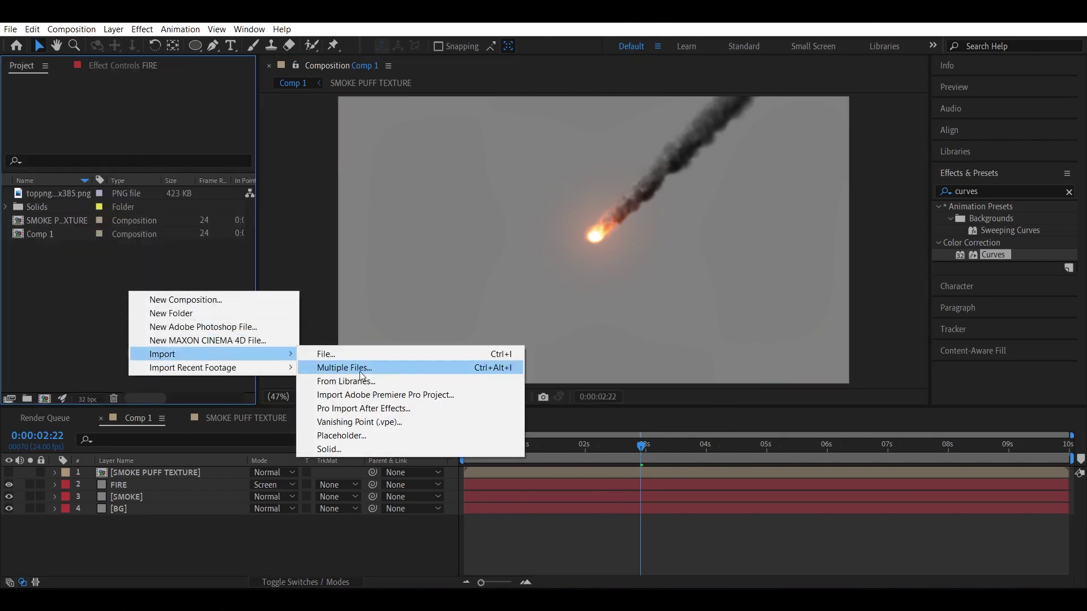
left_click(389, 361)
left_click(606, 229)
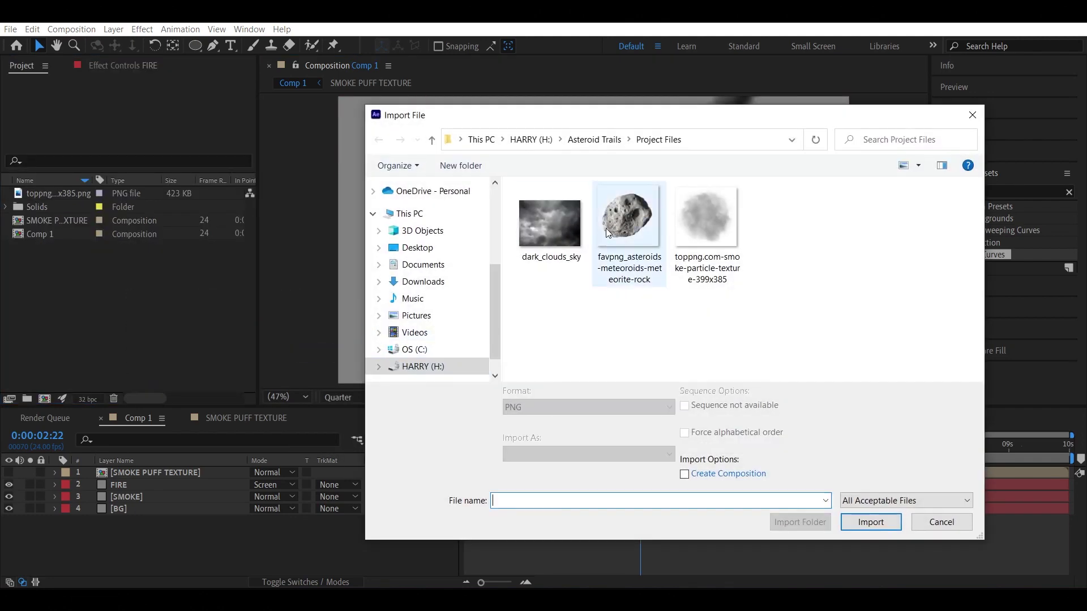
left_click(860, 512)
Add the asteroid image to the comp and precompose it as ASTEROID ROCK.
left_click_drag(43, 234, 84, 472)
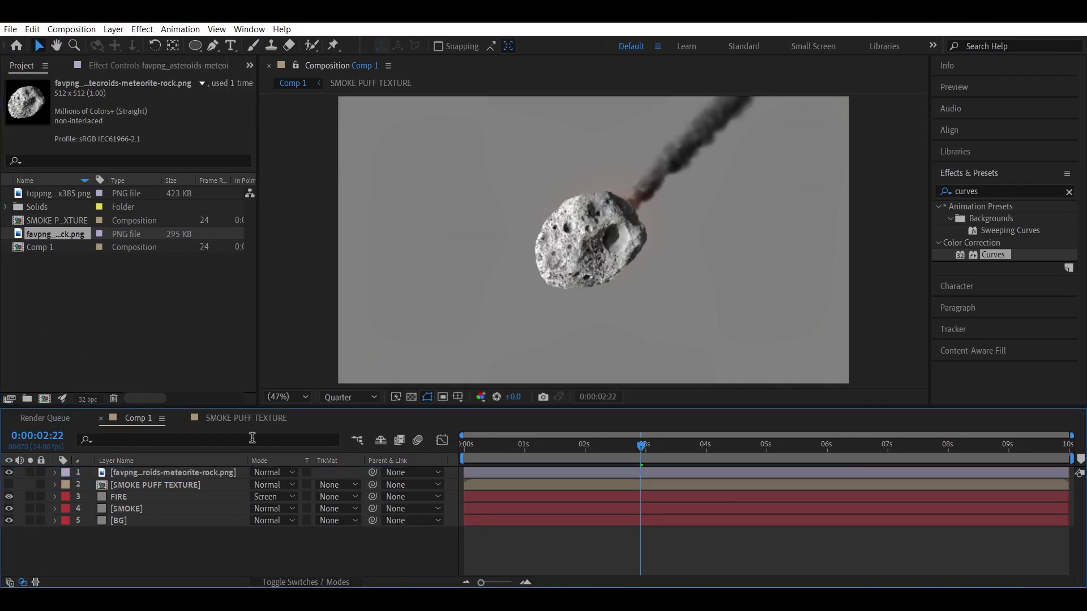
left_click(202, 477)
key("ctrl+shift+c")
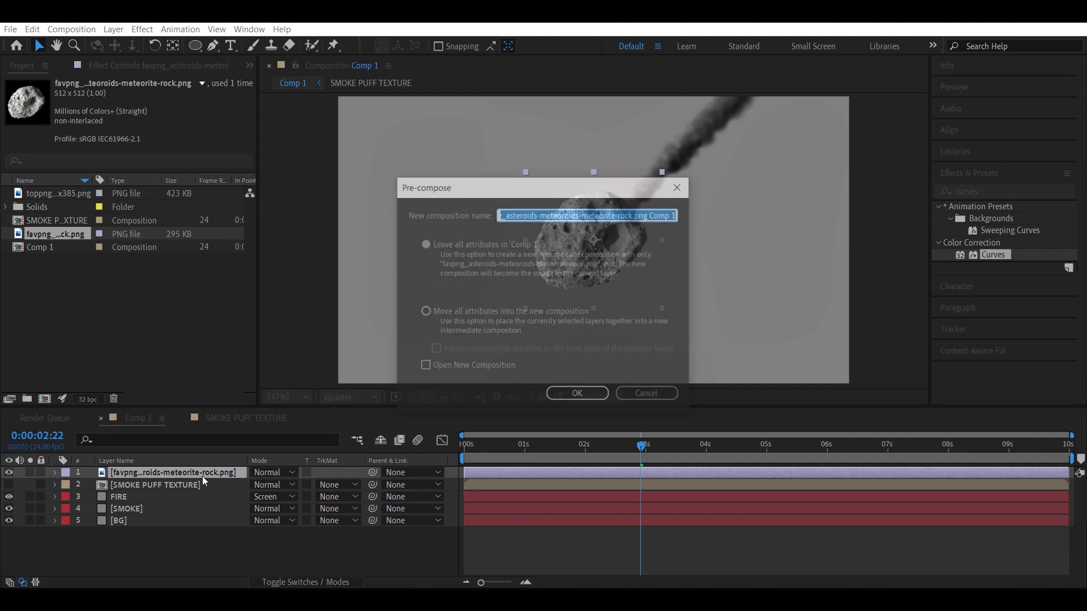
type("A")
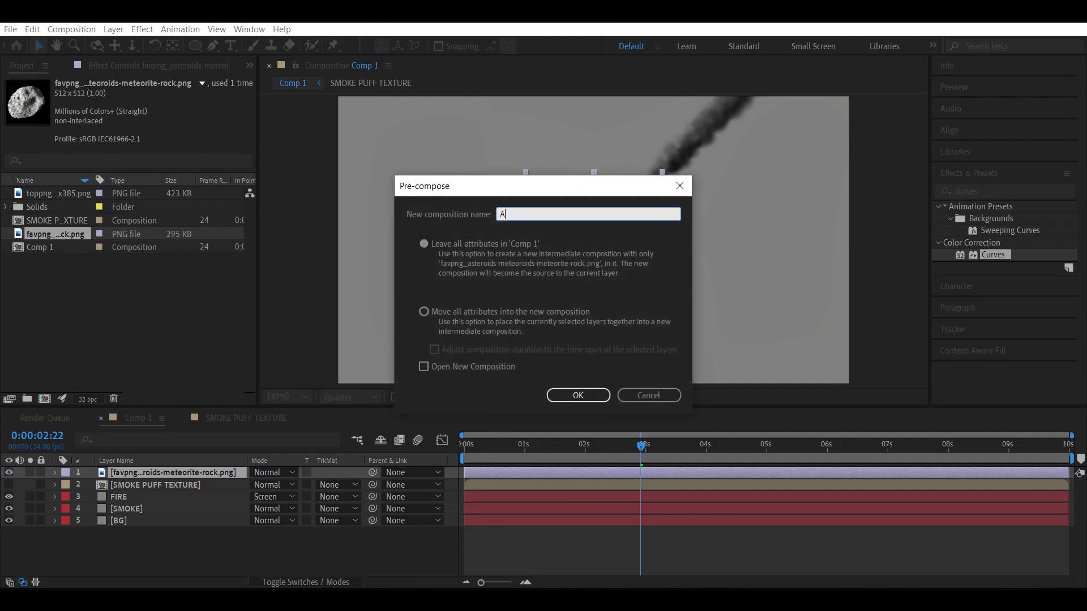
type("STEROID ROCK")
left_click(583, 394)
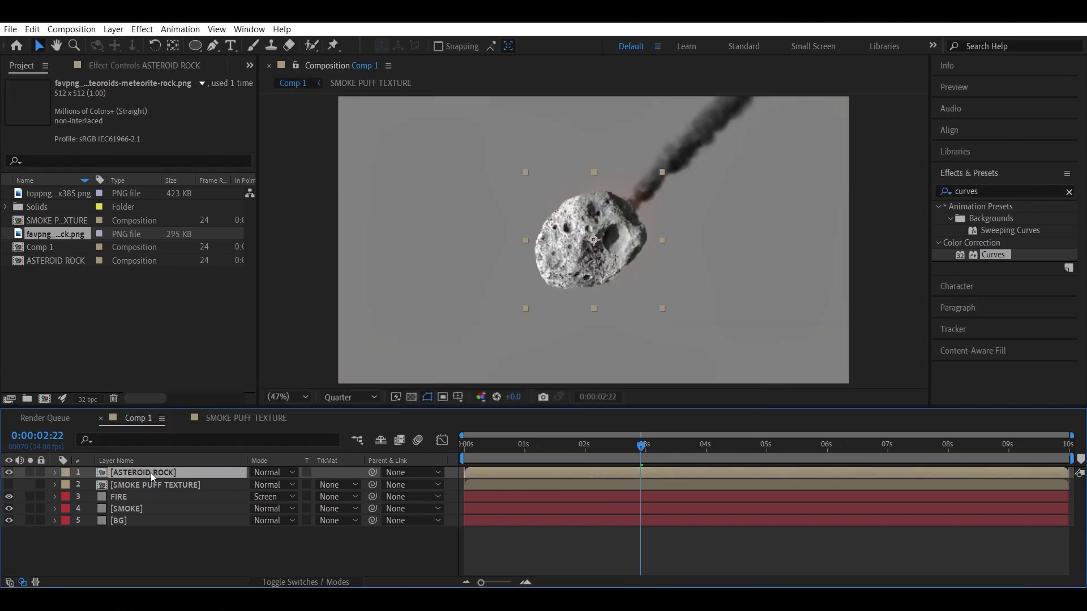
Scale the asteroid to 12% and position it on the fire's head, previewing at Half resolution.
key("s")
left_click_drag(270, 485, 215, 485)
left_click(347, 397)
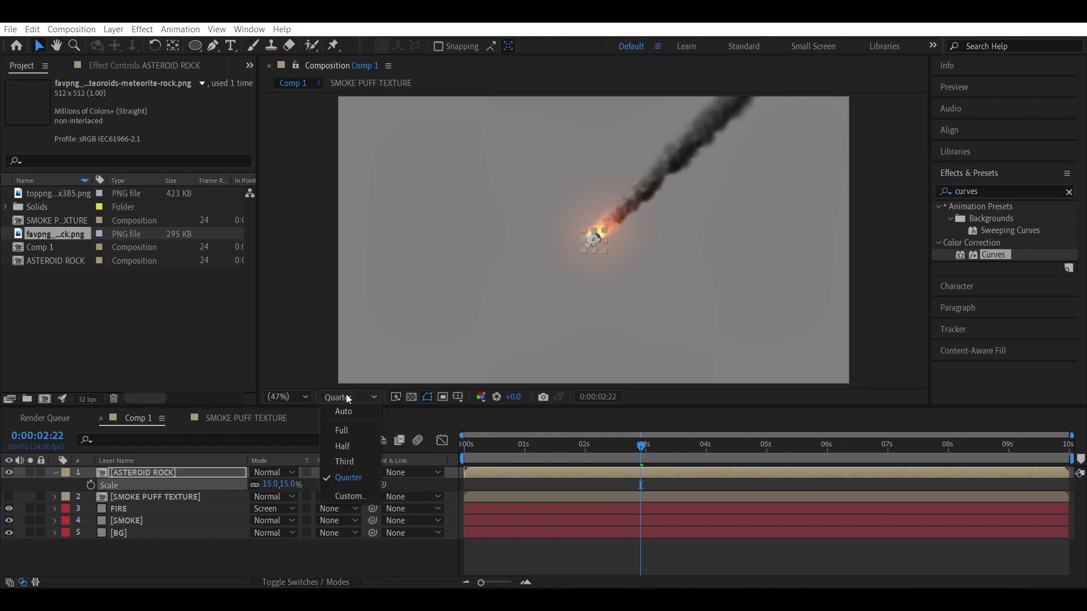
left_click(349, 445)
key("slash")
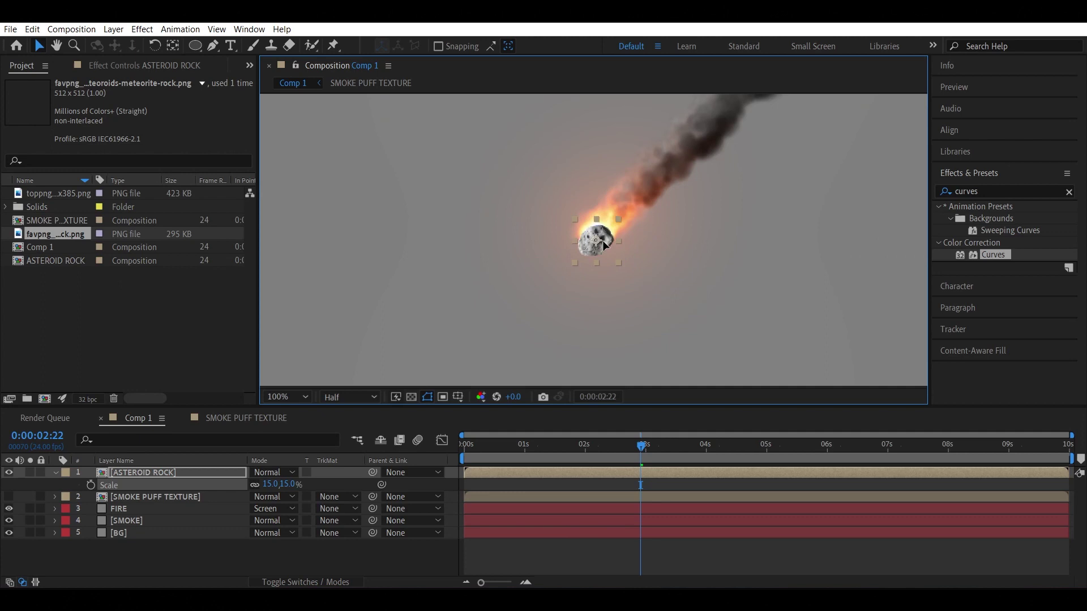
left_click_drag(605, 243, 610, 231)
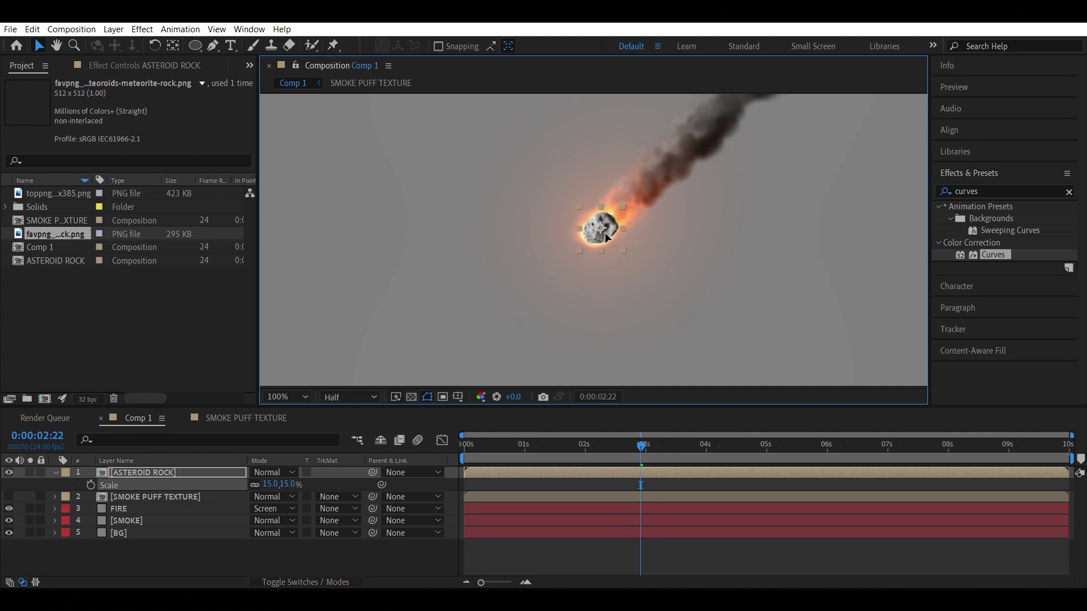
left_click(270, 486)
type("12")
key("Return")
key("comma")
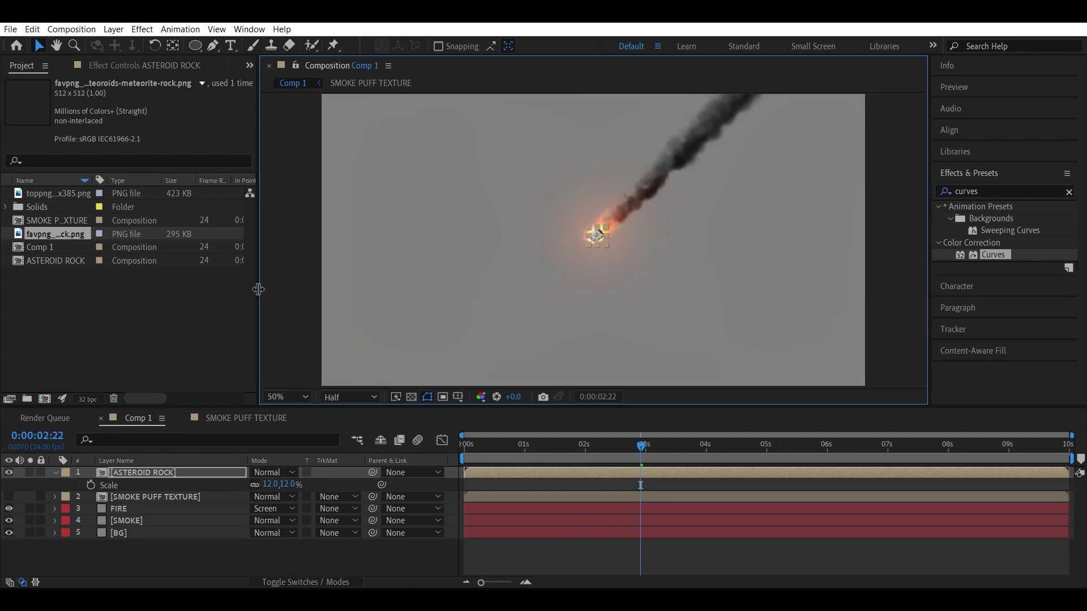
left_click(291, 291)
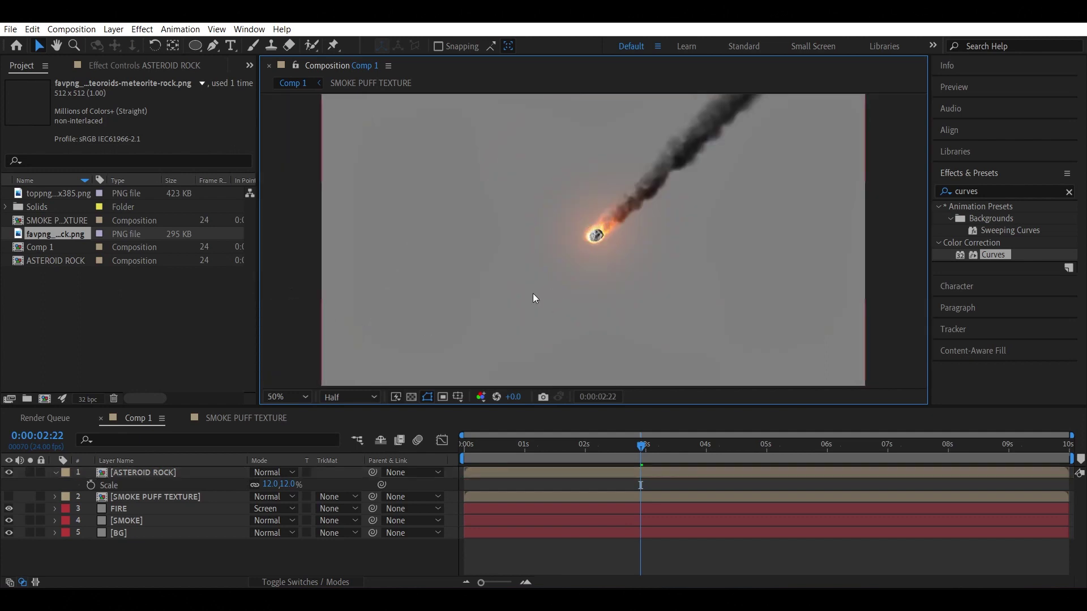
Precompose the asteroid layer as ASTEROID ROCK Comp with all attributes moved into it.
left_click(195, 478)
key("ctrl+shift+c")
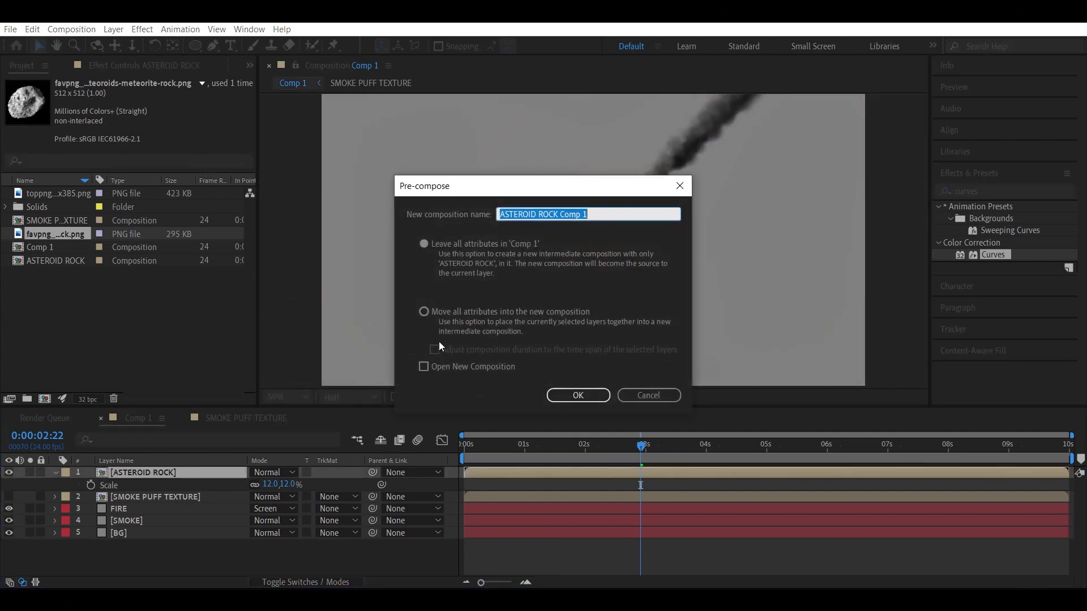
left_click(593, 215)
left_click_drag(593, 215, 583, 215)
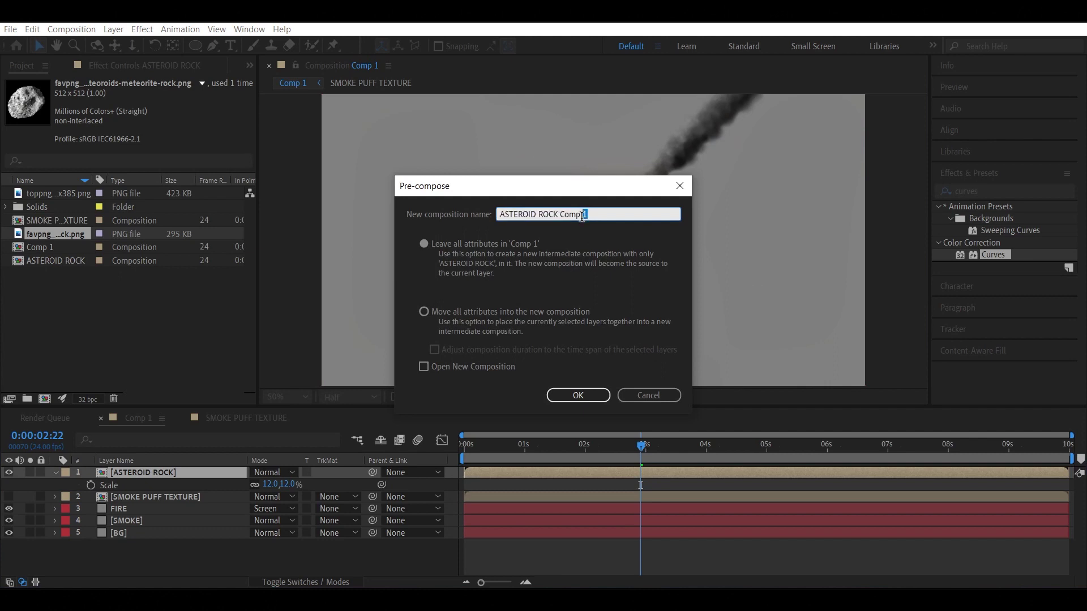
left_click(574, 393)
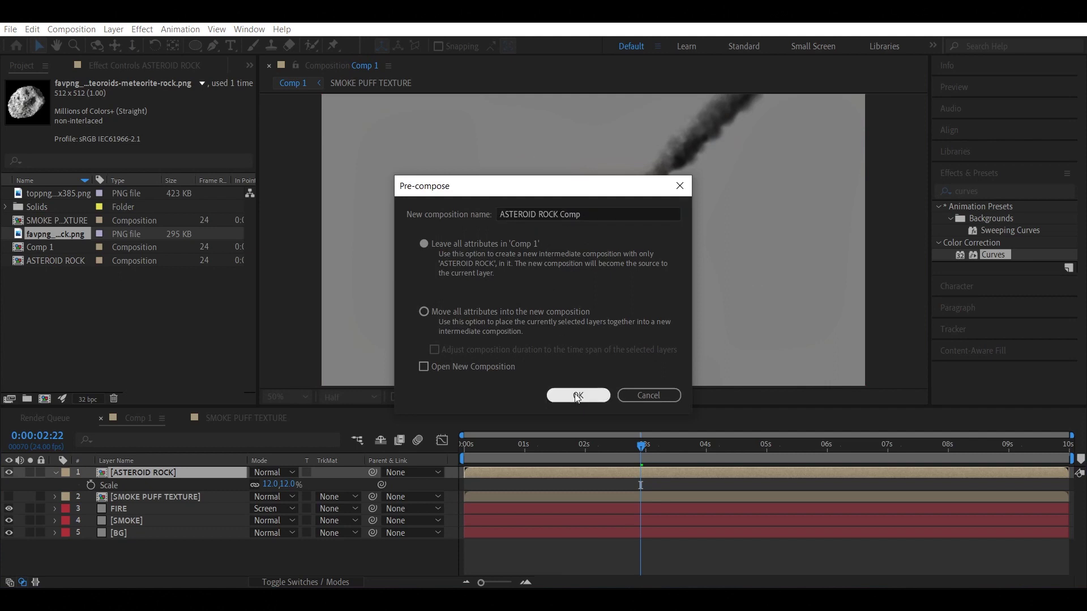
left_click(424, 312)
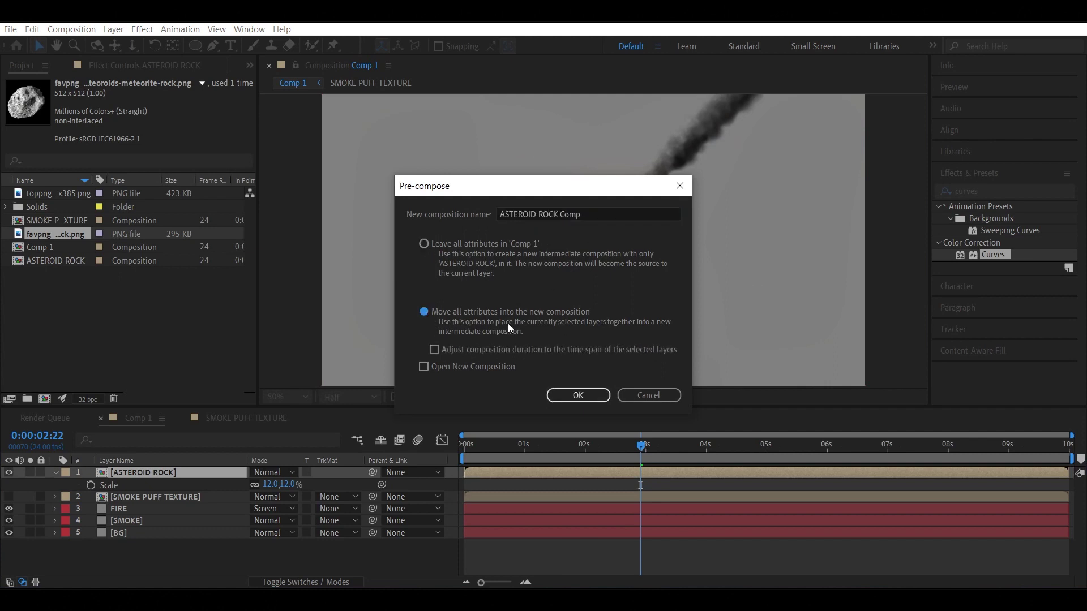
left_click(594, 398)
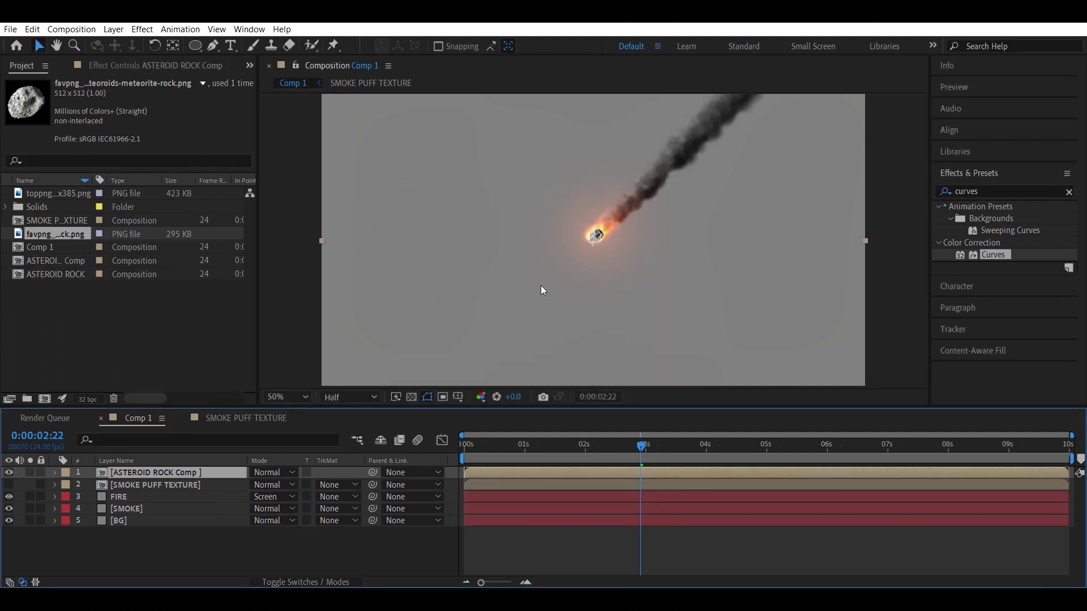
Hide the asteroid precomp and add Set Matte to FIRE, taking the matte from ASTEROID ROCK Comp.
left_click(9, 472)
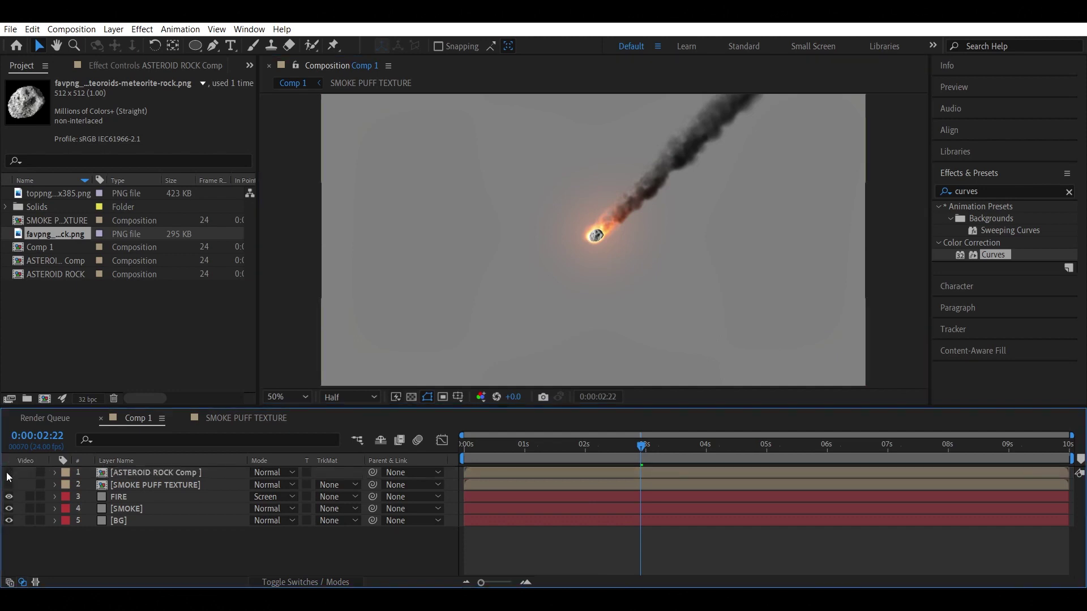
left_click(175, 497)
left_click(121, 66)
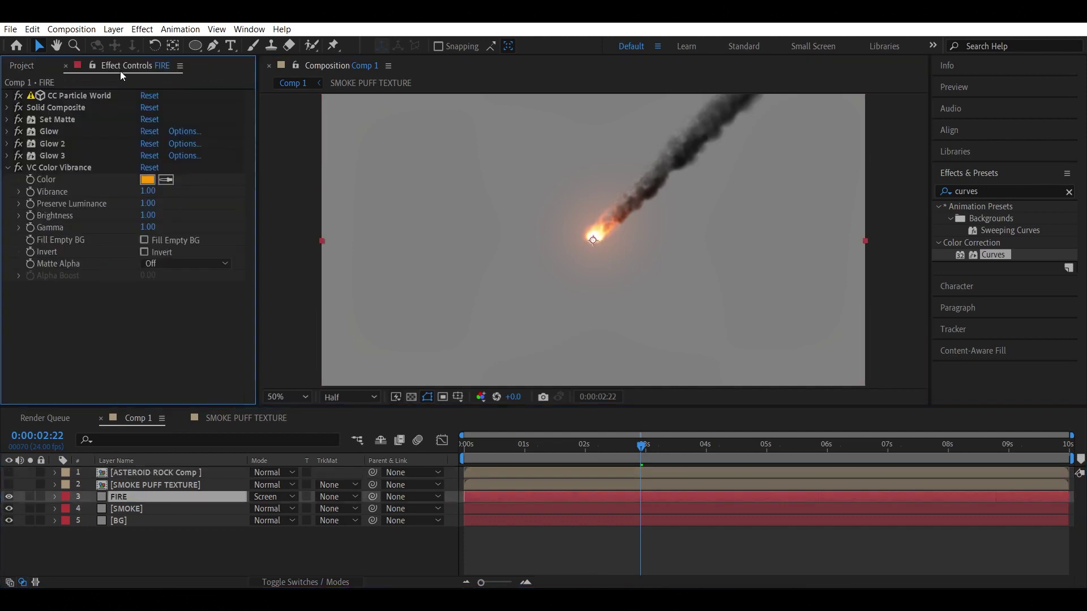
left_click(997, 192)
type("set ma")
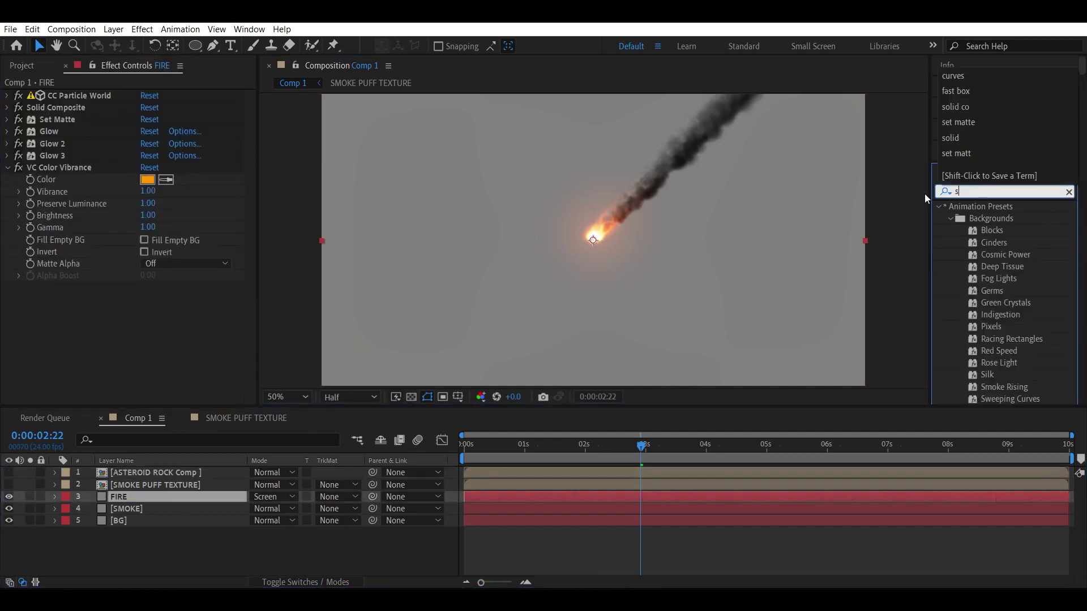
type("tte")
left_click_drag(1002, 219, 103, 117)
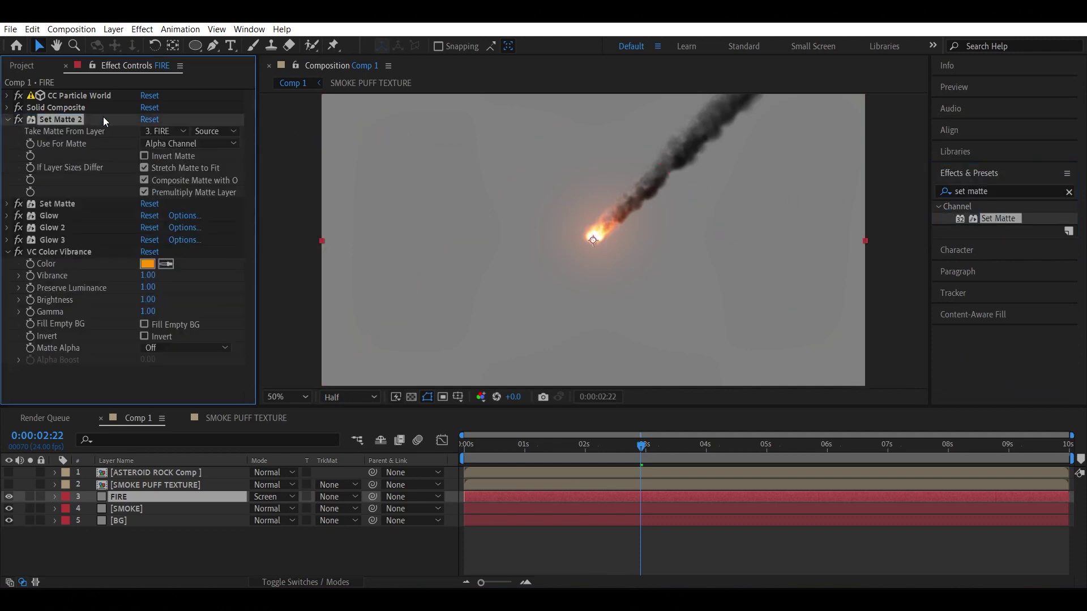
left_click(159, 132)
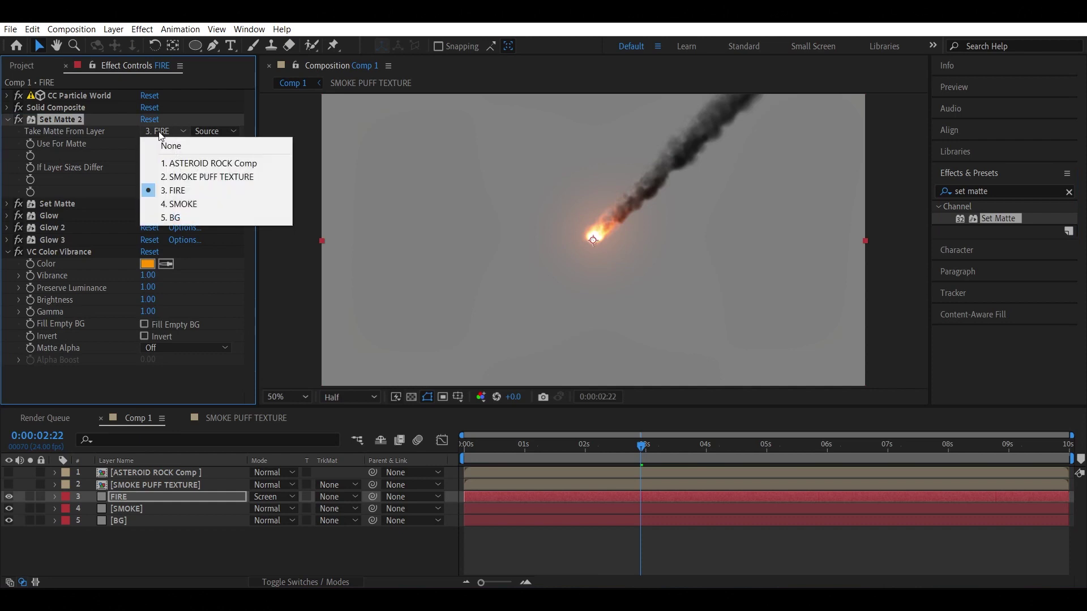
left_click(173, 166)
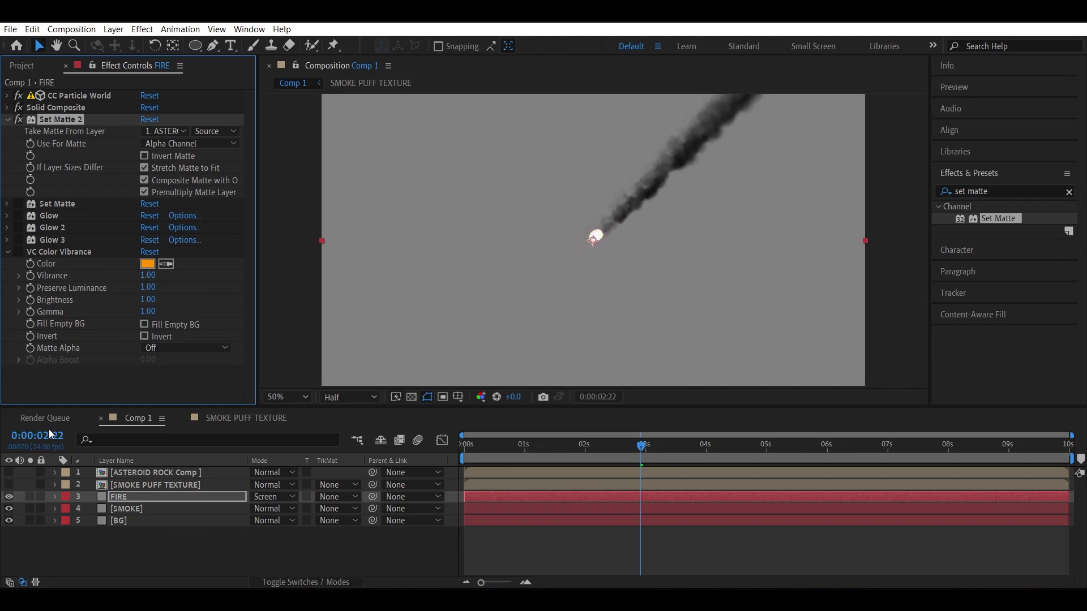
Solo FIRE and set Set Matte 2 to an inverted Luminance matte.
left_click(29, 497)
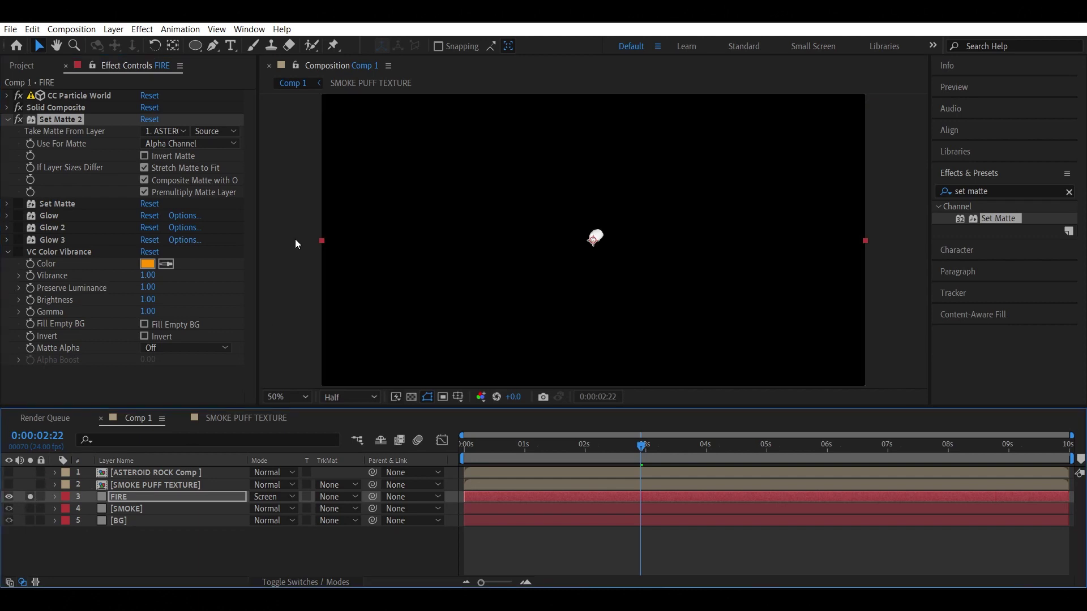
left_click(294, 239)
left_click(17, 119)
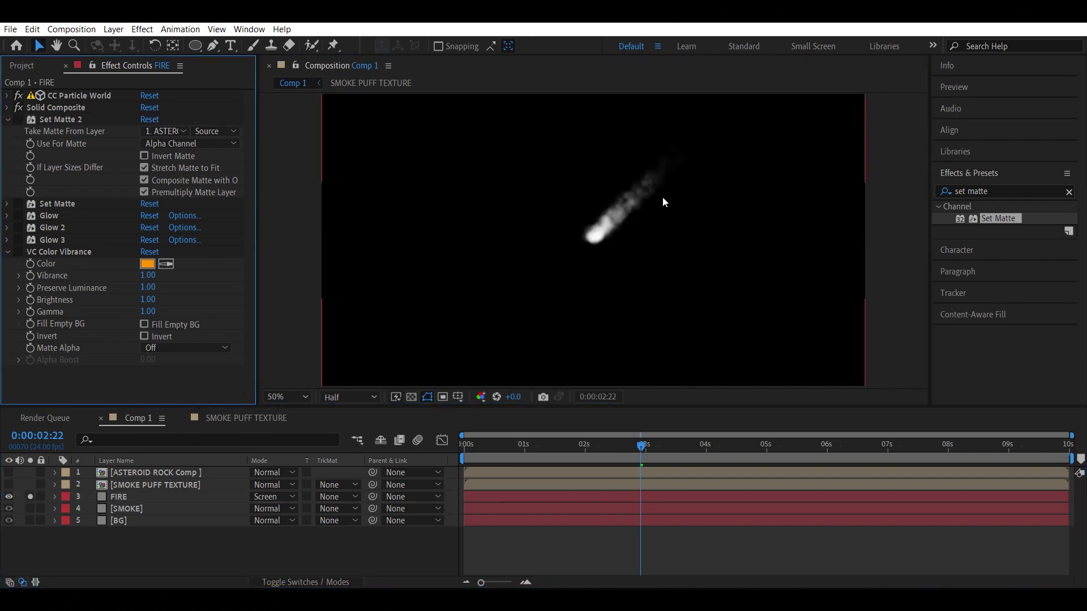
left_click(17, 120)
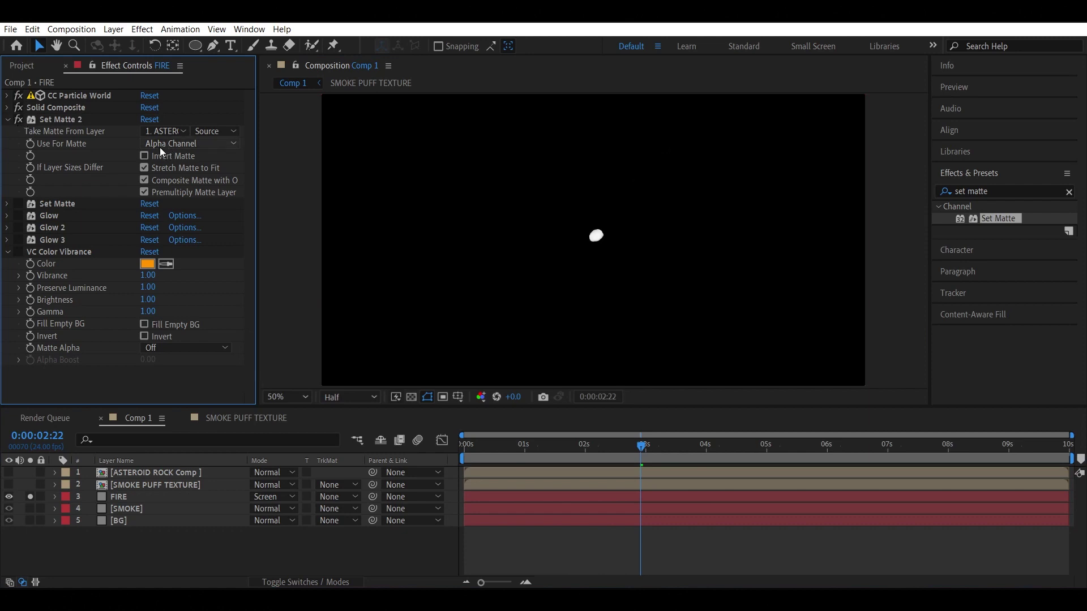
left_click(162, 145)
left_click(176, 213)
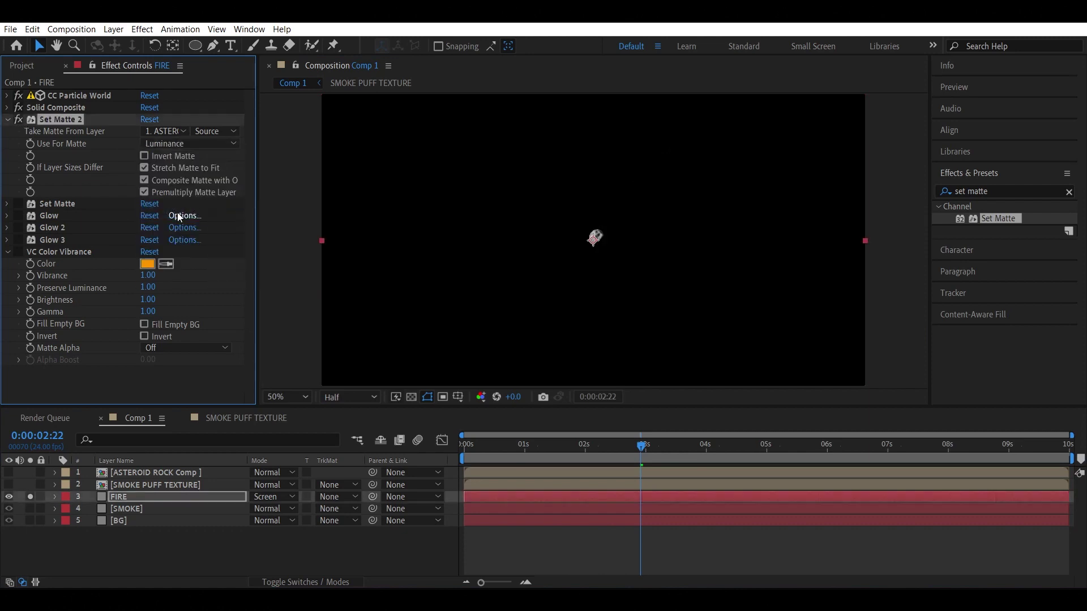
left_click(283, 174)
left_click(238, 187)
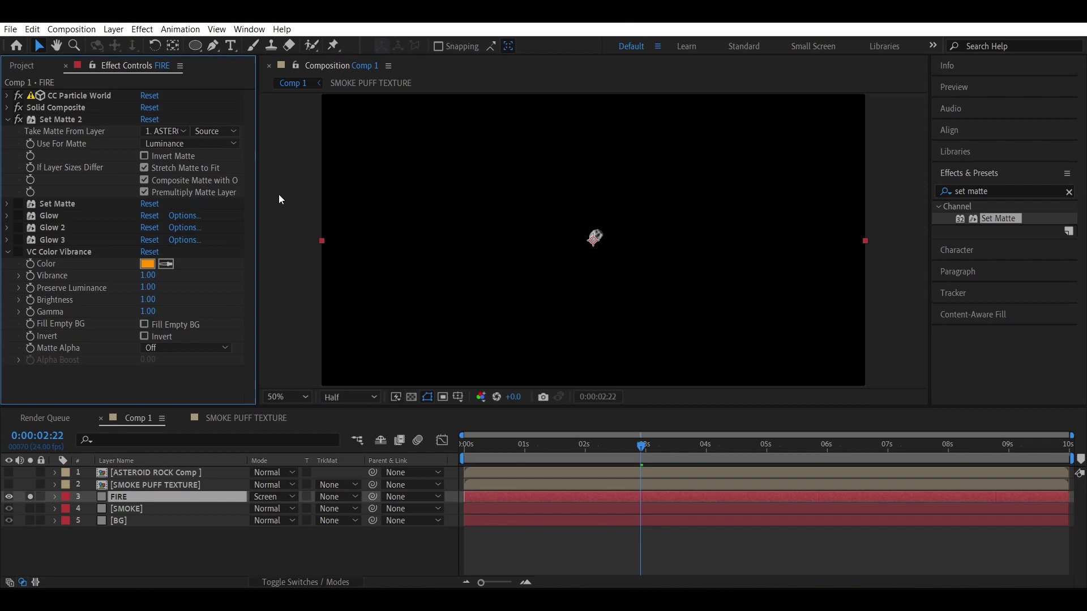
left_click(145, 156)
left_click(284, 165)
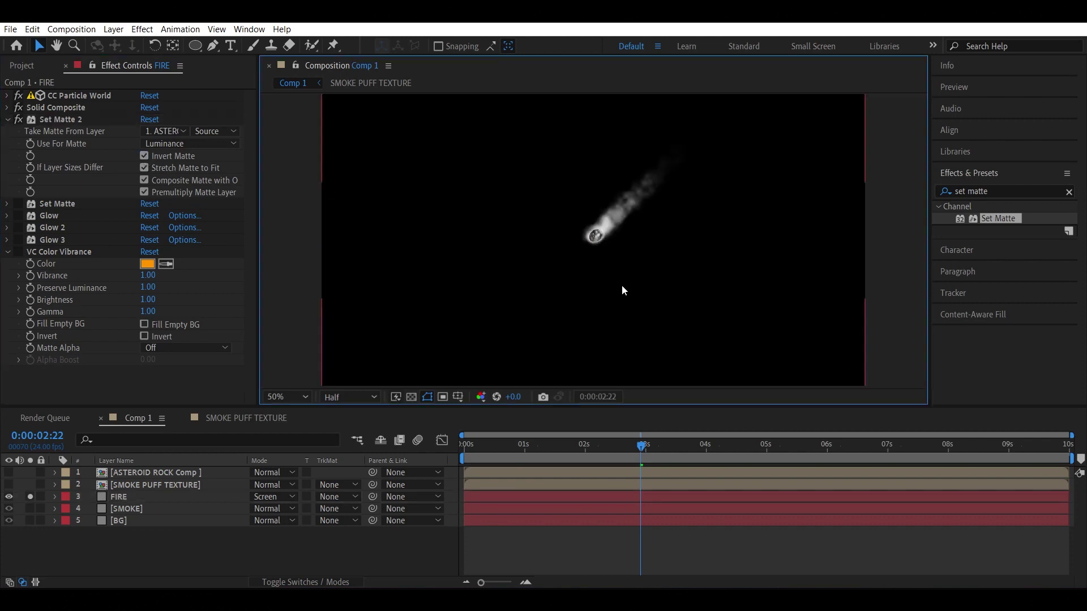
left_click(488, 446)
Re-enable Set Matte, Glow, Glow 2, Glow 3 and VC Color Vibrance on FIRE, then unsolo it.
key("space")
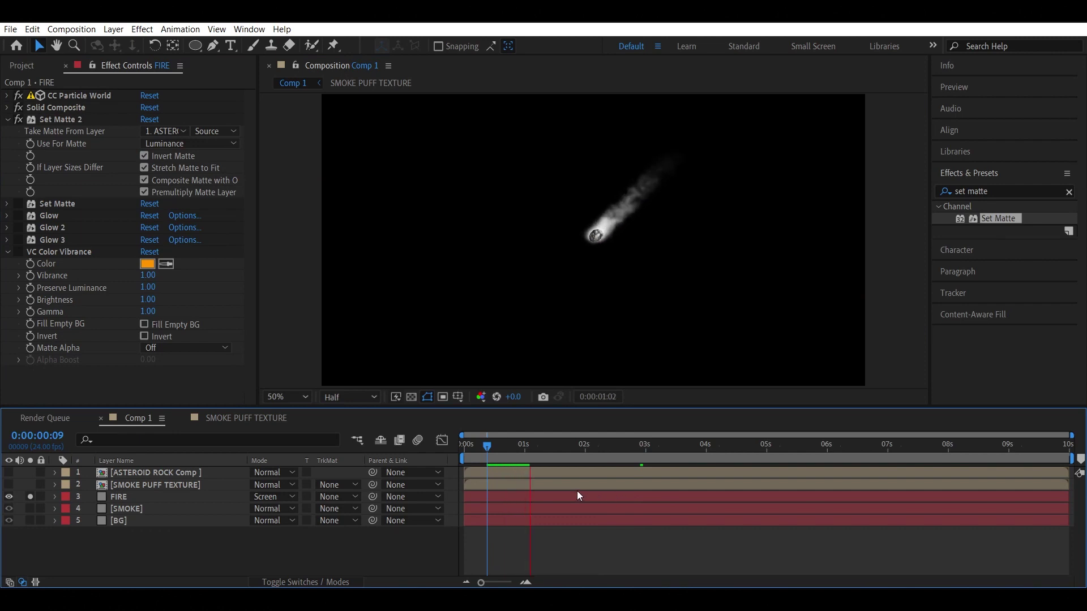
key("space")
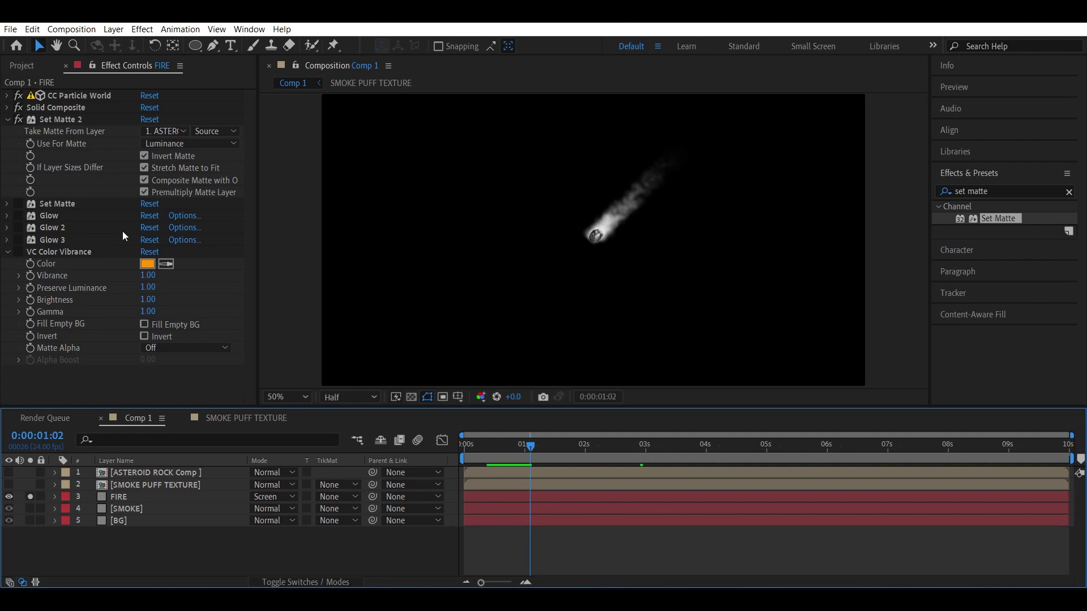
left_click(18, 204)
left_click(18, 215)
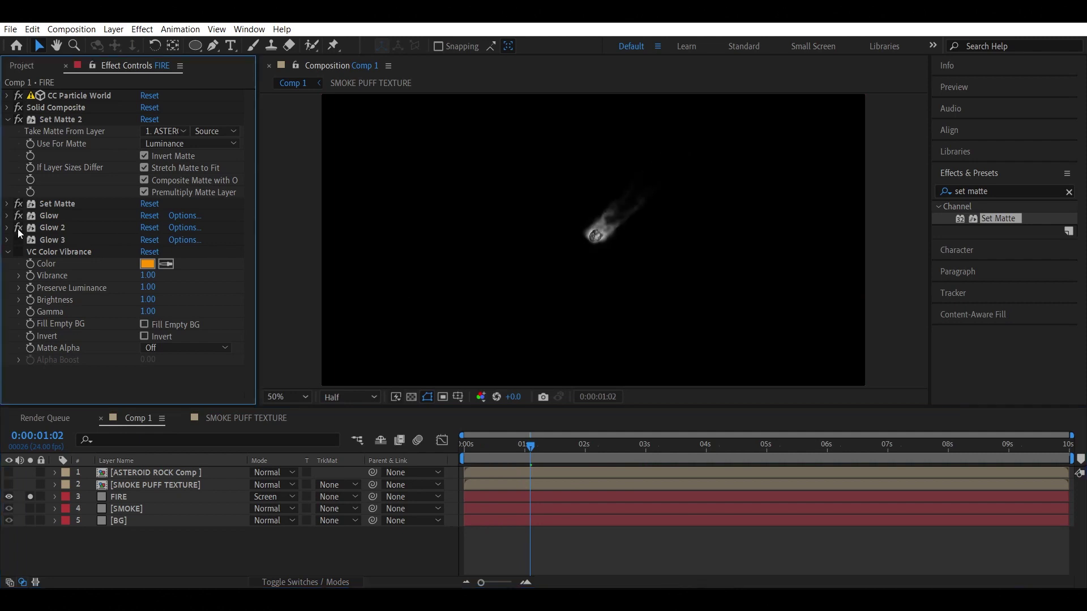
left_click(18, 228)
left_click(19, 240)
left_click(18, 251)
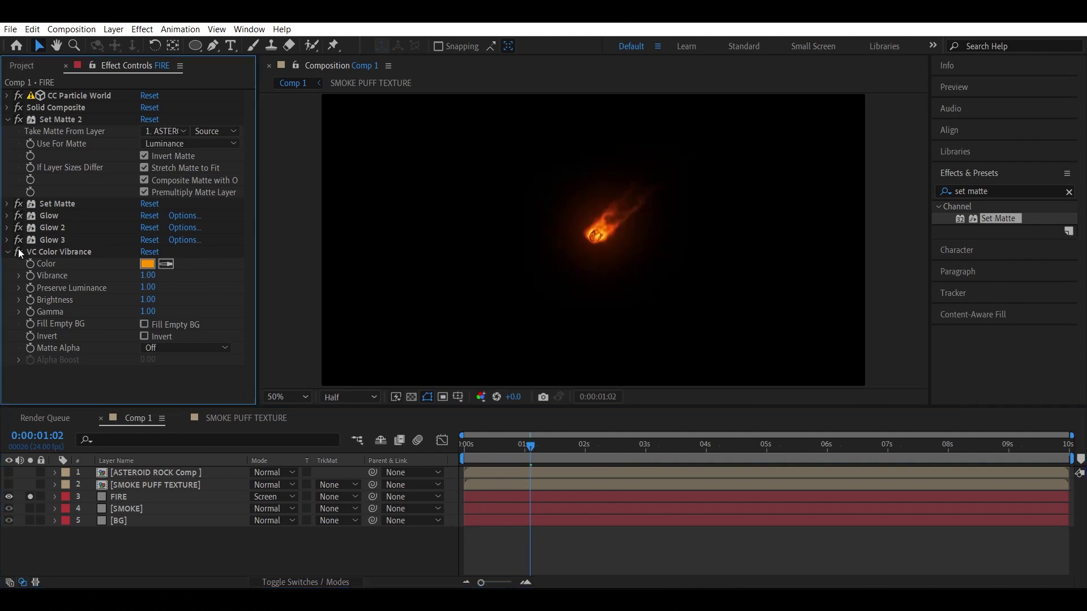
left_click(30, 497)
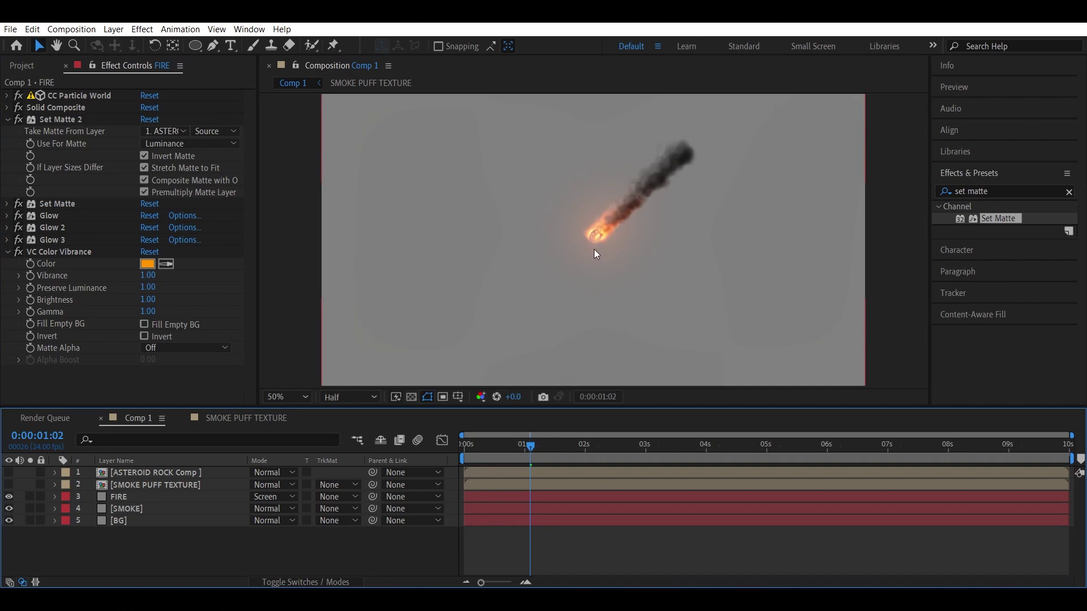
left_click(144, 474)
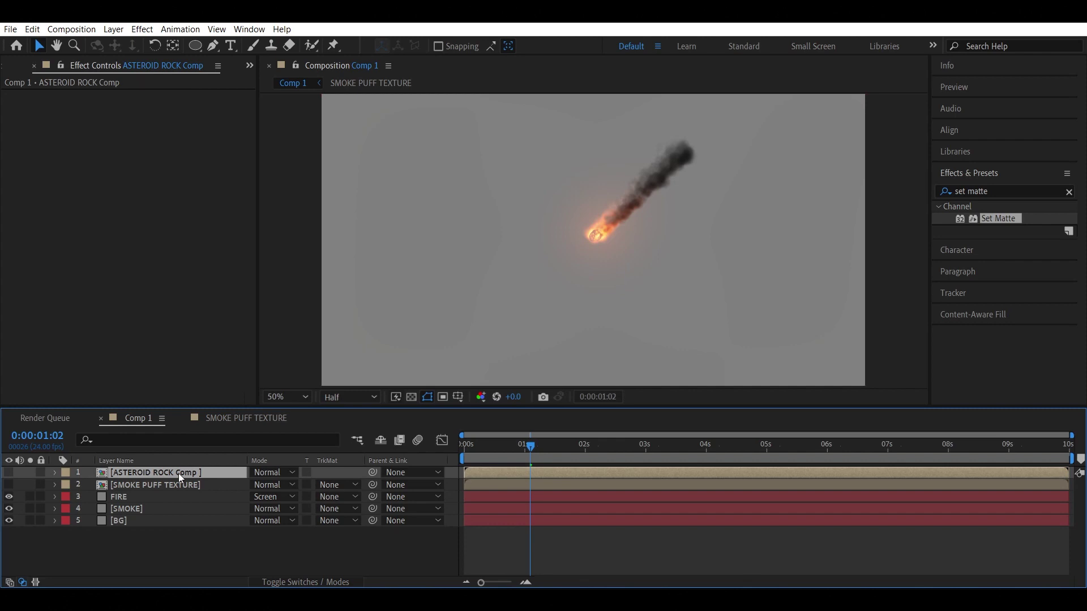
Inside the ASTEROID ROCK comp, create a 512×512 grey solid named Fractal above the rock.
double_click(179, 473)
double_click(178, 473)
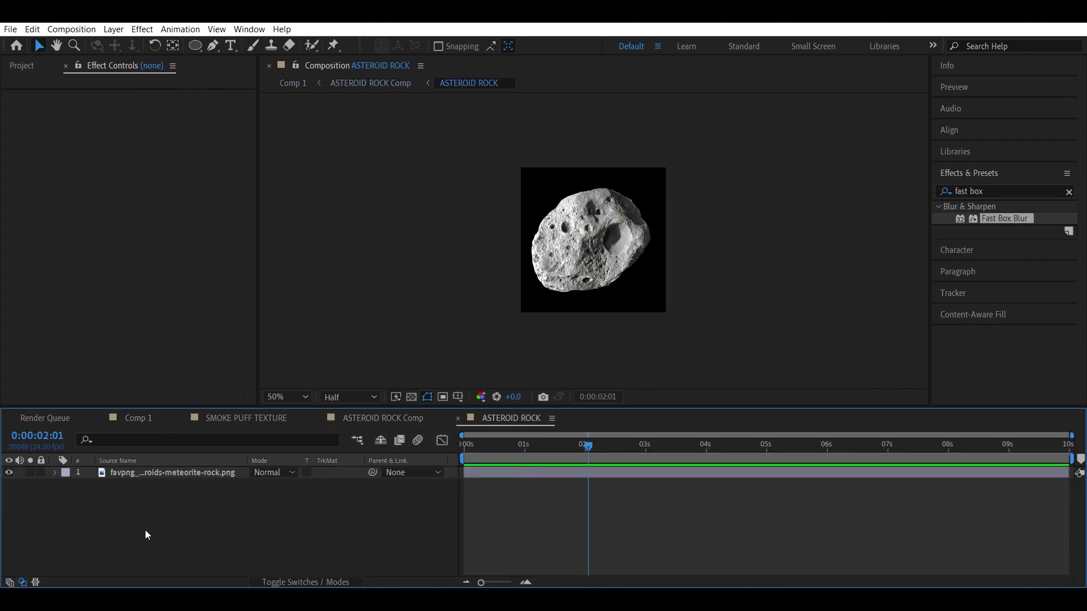
right_click(144, 530)
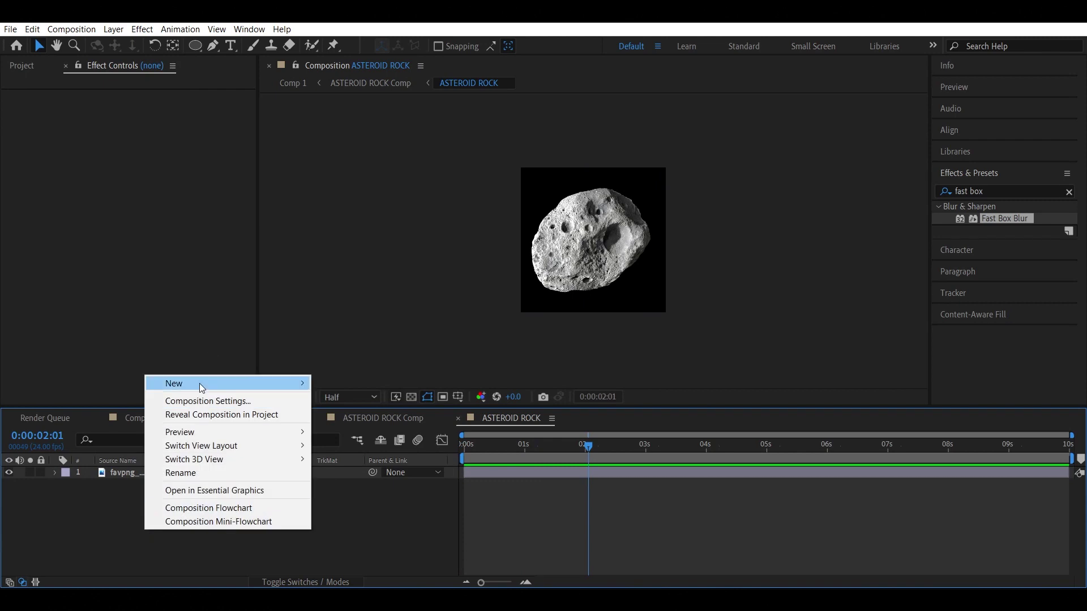
mouse_move(199, 383)
left_click(371, 413)
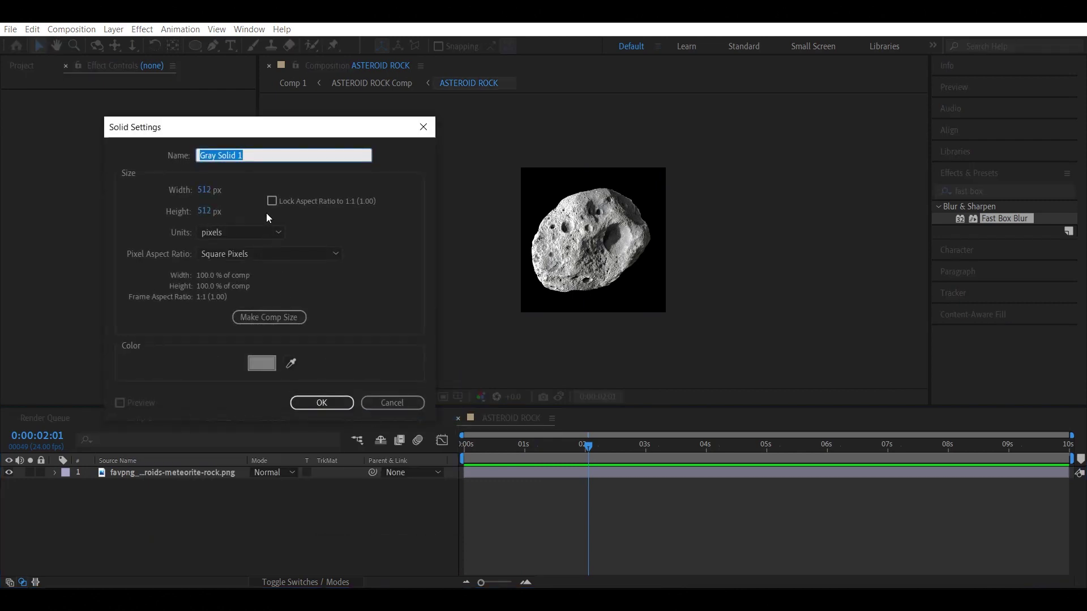
type("Fractal")
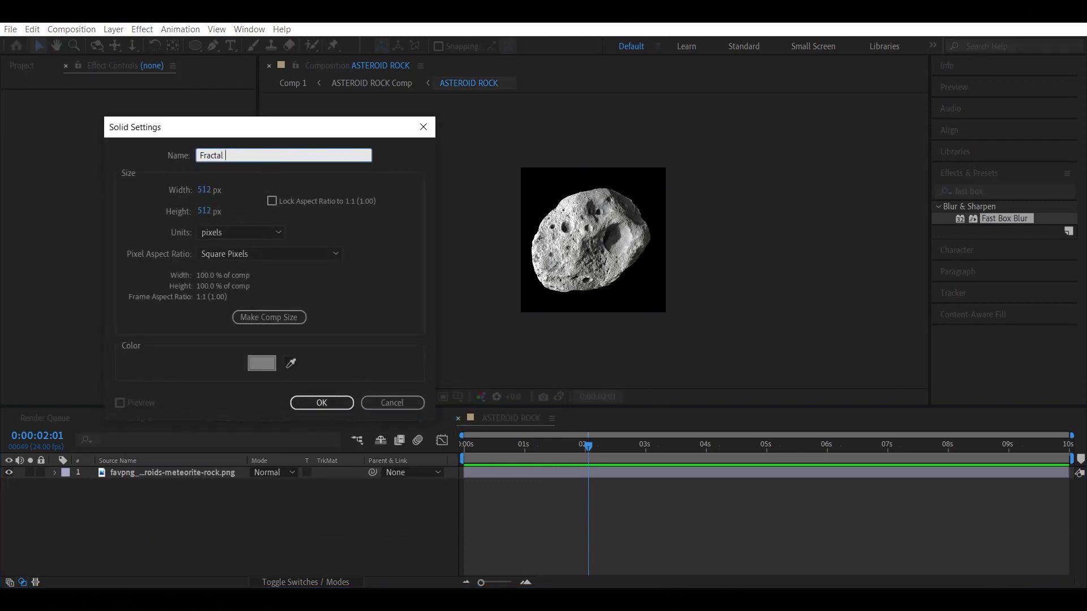
left_click(309, 404)
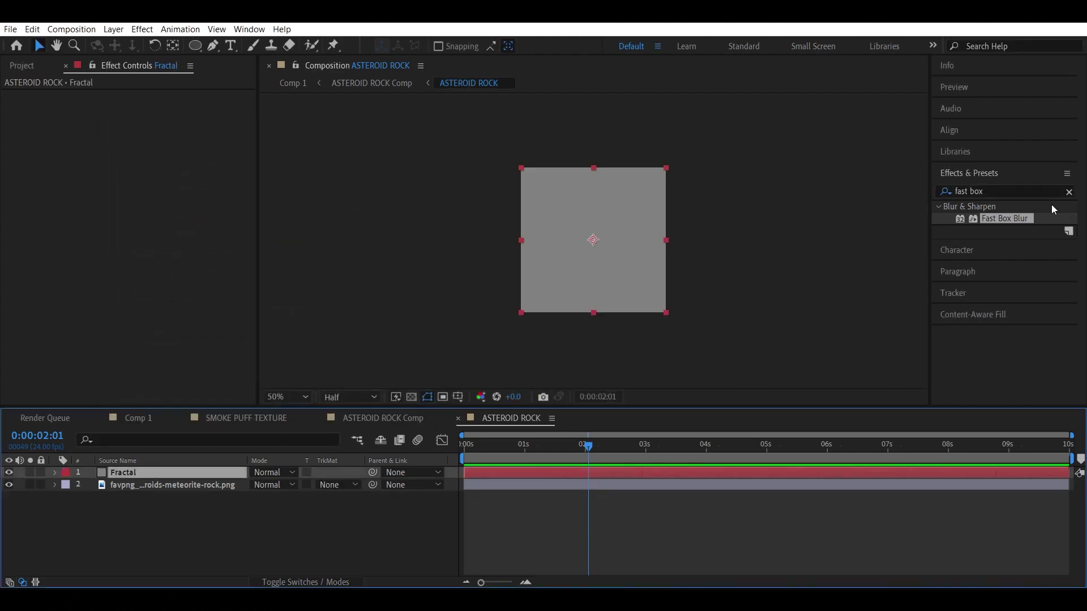
Apply Fractal Noise to the Fractal solid, set Dynamic Progressive type, Spline noise, and Invert.
left_click(1004, 191)
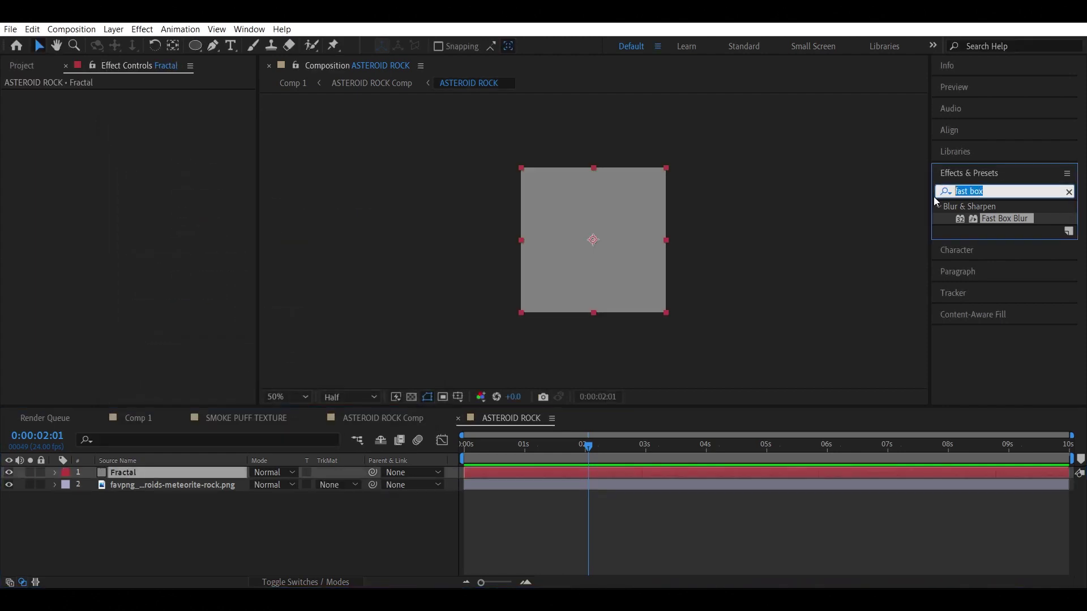
type("fracta")
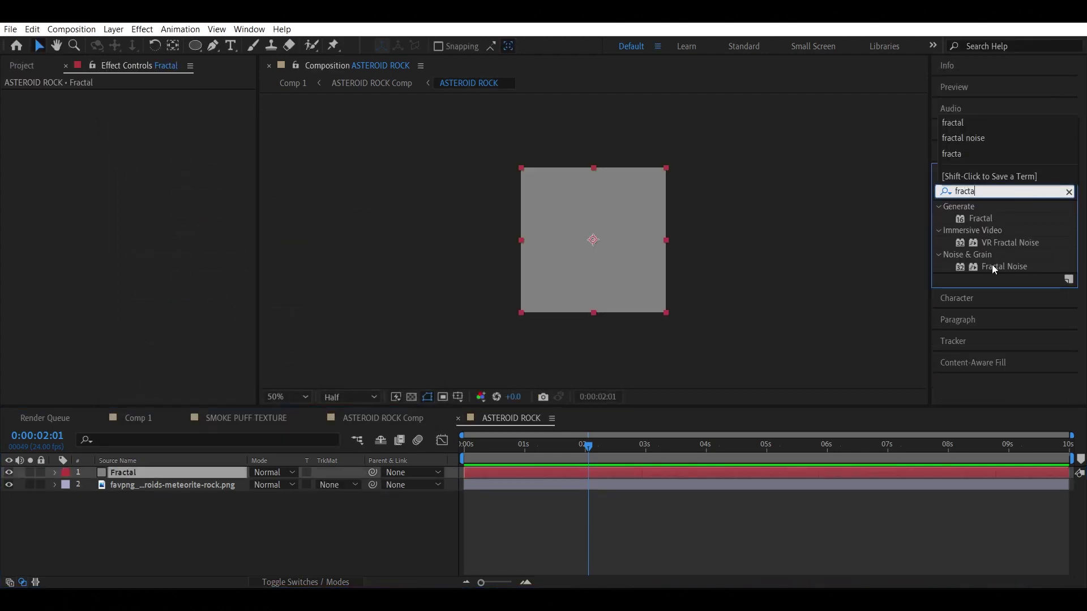
left_click_drag(992, 266, 165, 471)
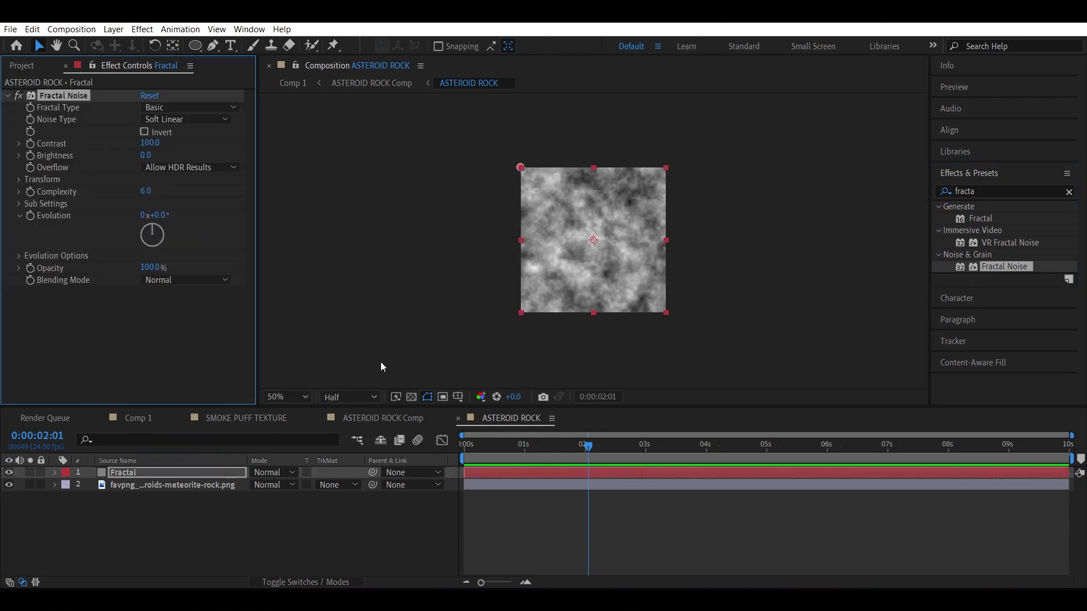
left_click(288, 397)
left_click(295, 151)
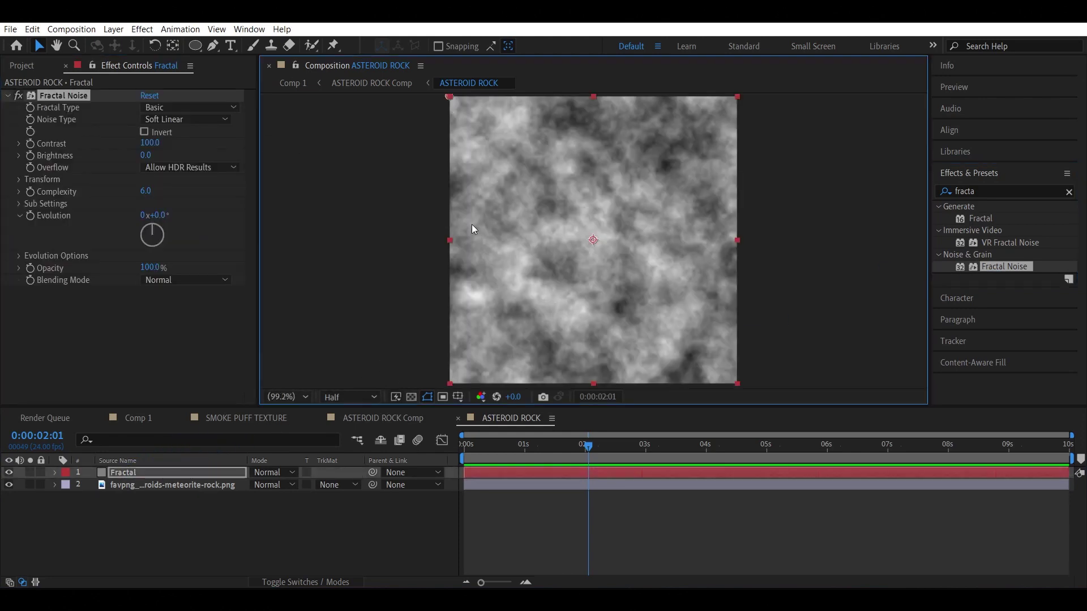
left_click(166, 107)
left_click(181, 198)
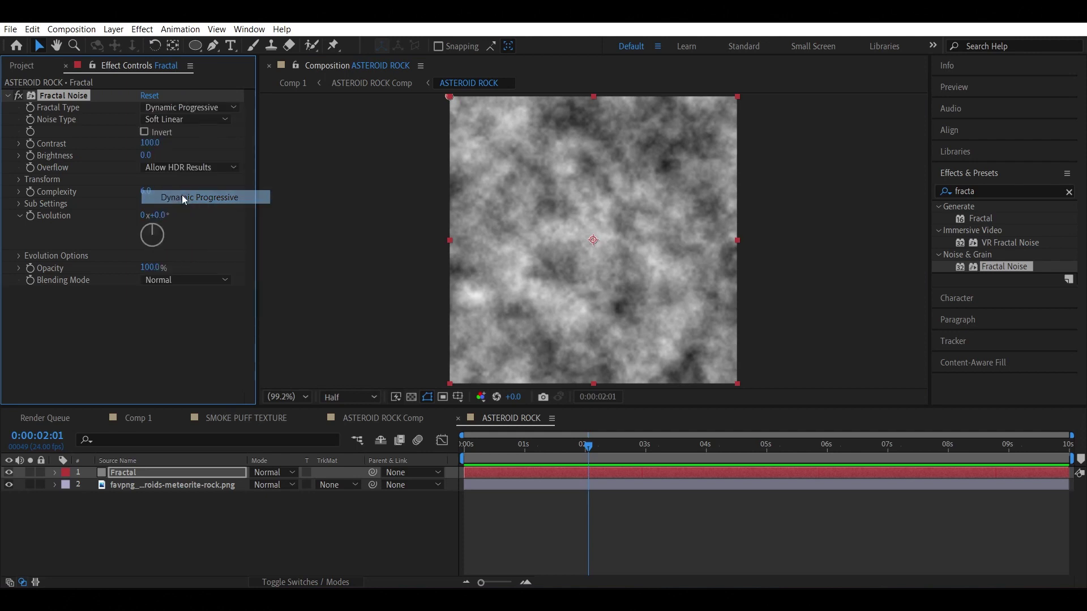
left_click(176, 119)
left_click(171, 173)
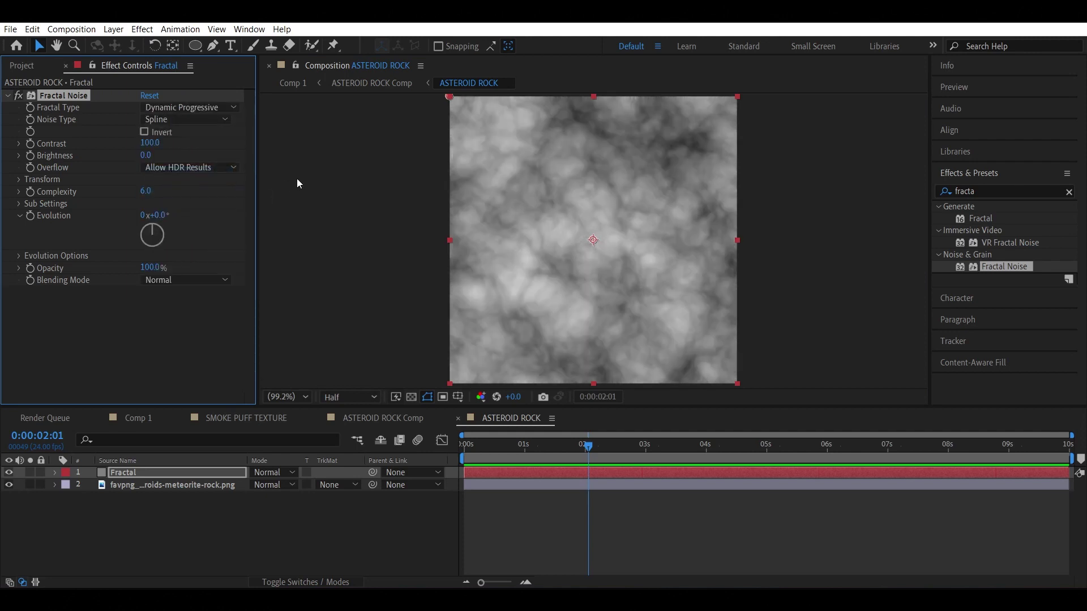
left_click(144, 132)
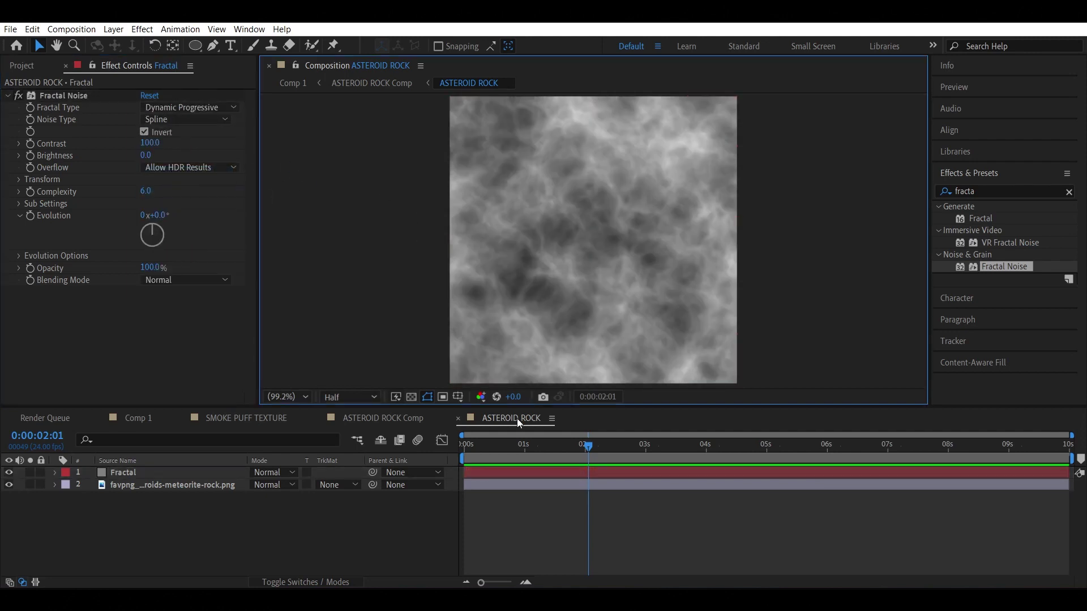
Move the noise's Offset Turbulence to 389.0, 146.0 near the 2-second mark.
left_click_drag(473, 447, 606, 440)
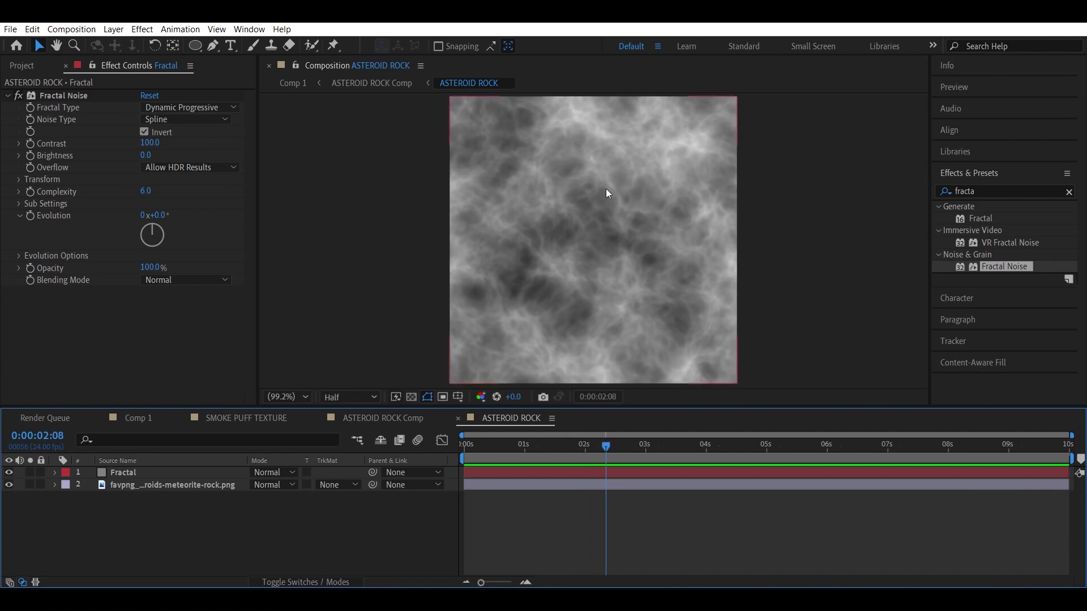
left_click(19, 178)
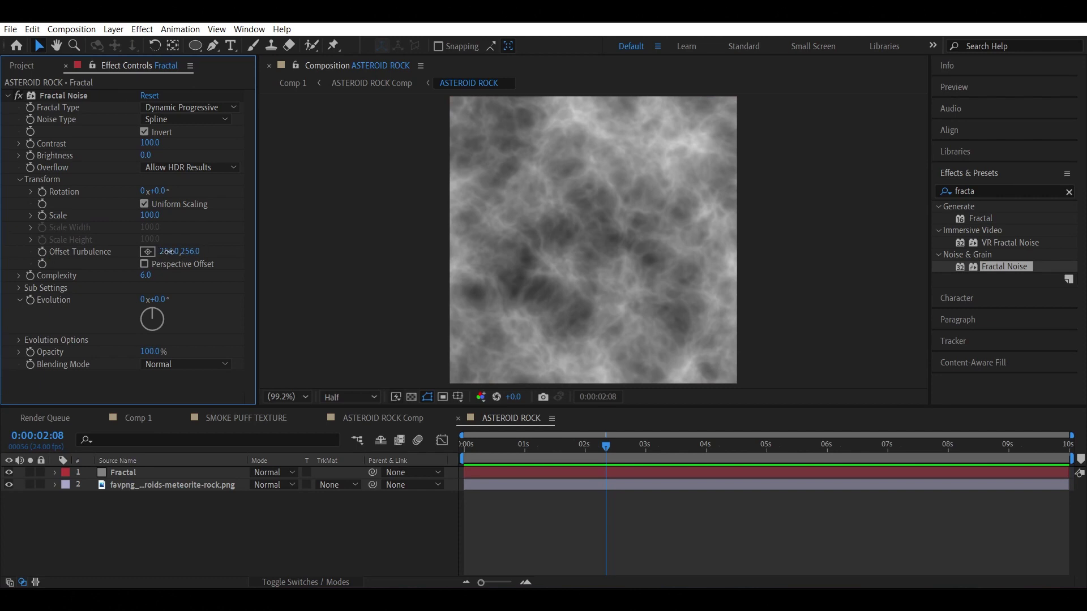
left_click_drag(170, 255, 254, 244)
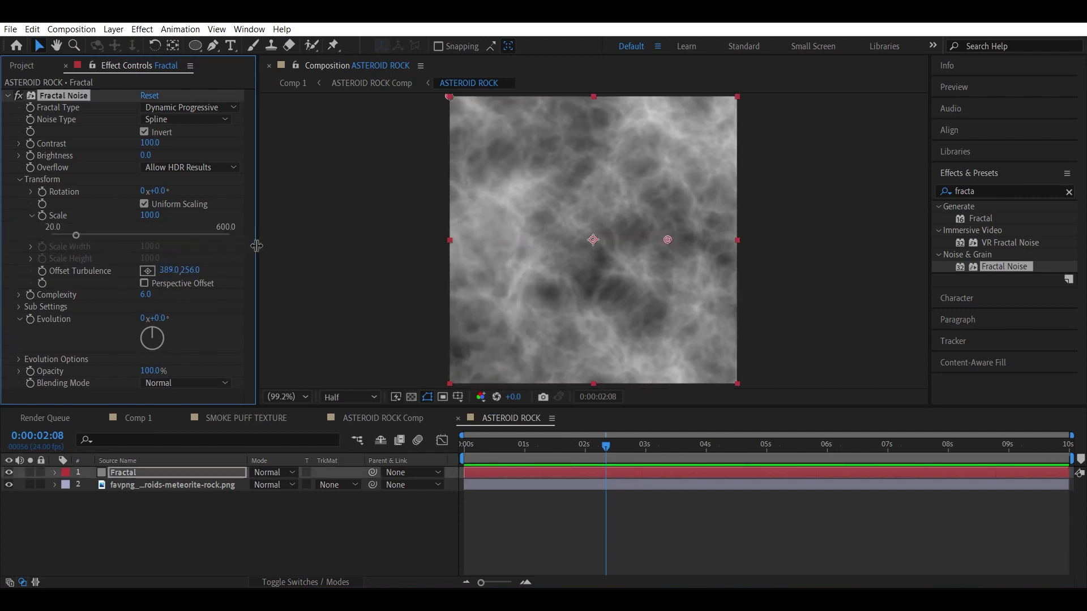
left_click_drag(190, 270, 189, 301)
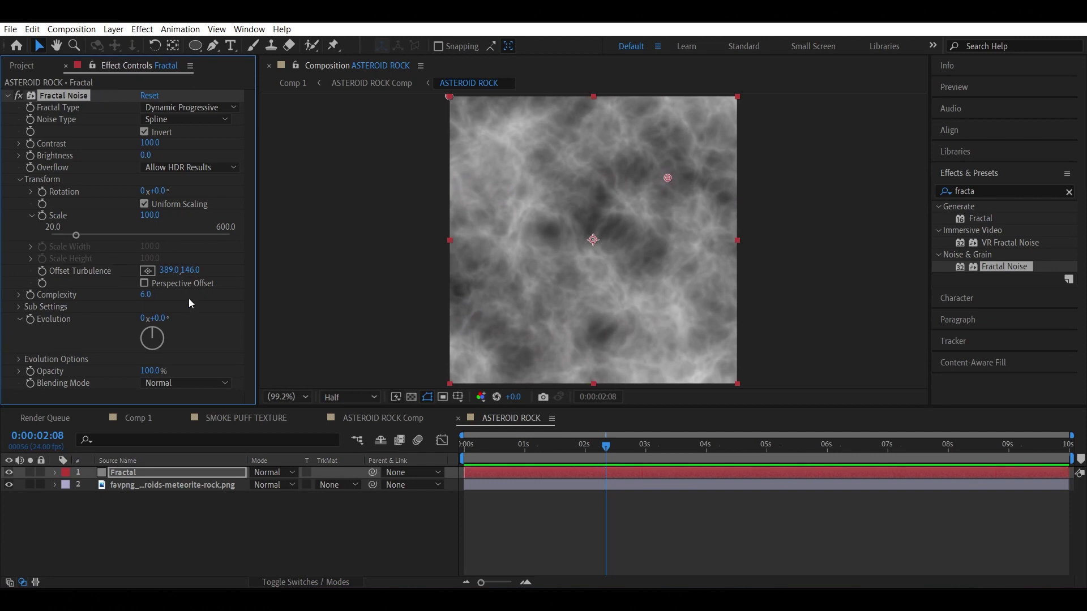
Drive Offset Turbulence with the expression [time*500, time*-500] and preview the drift.
key("ctrl+z")
key("ctrl+z")
key("ctrl+z")
left_click(313, 277)
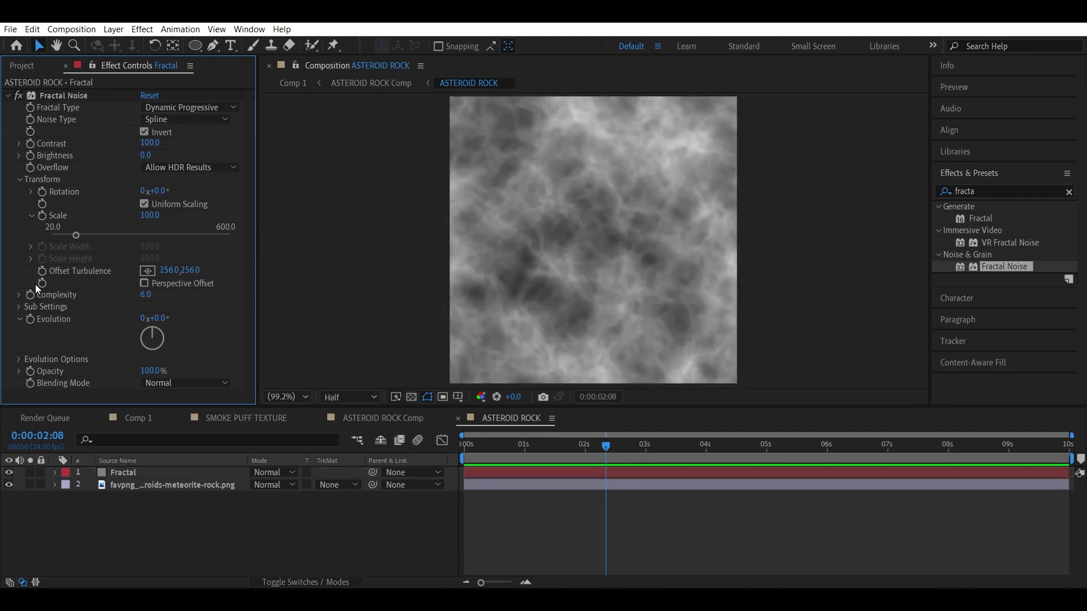
left_click(40, 274, "alt")
key("BackSpace")
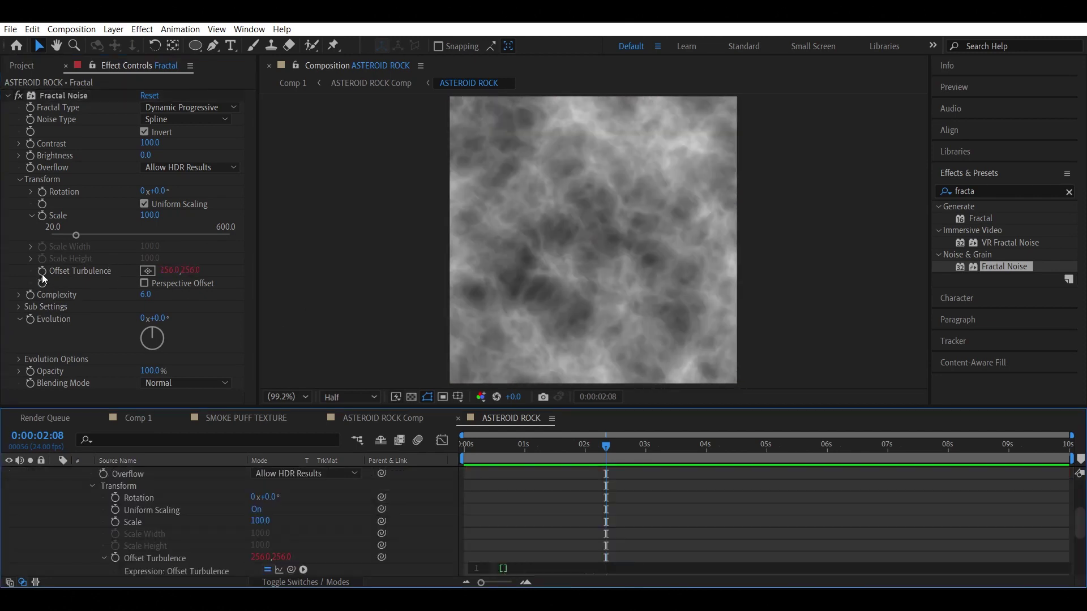
left_click(539, 497)
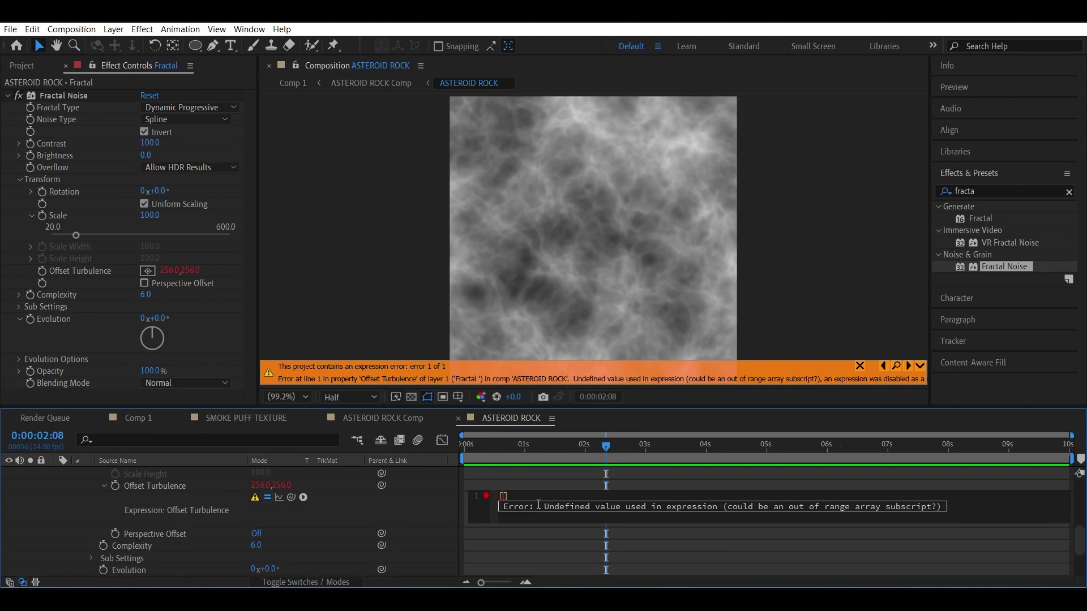
type("time*500, time*-500];")
left_click(637, 480)
key("space")
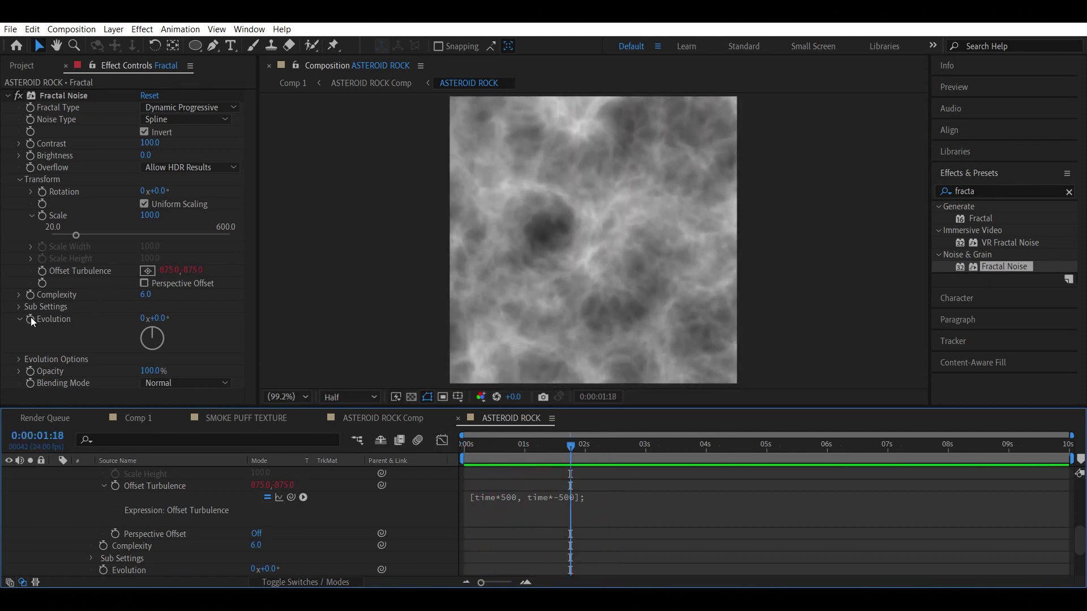
Give Evolution the expression time*500 and preview from the start.
left_click(30, 319, "alt")
type("time")
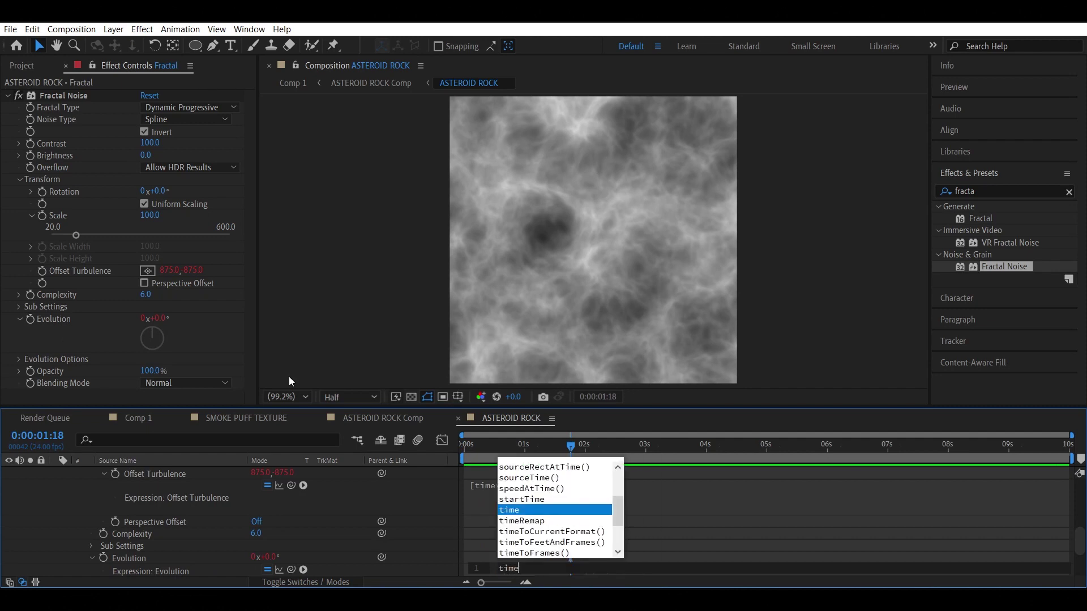
type("*")
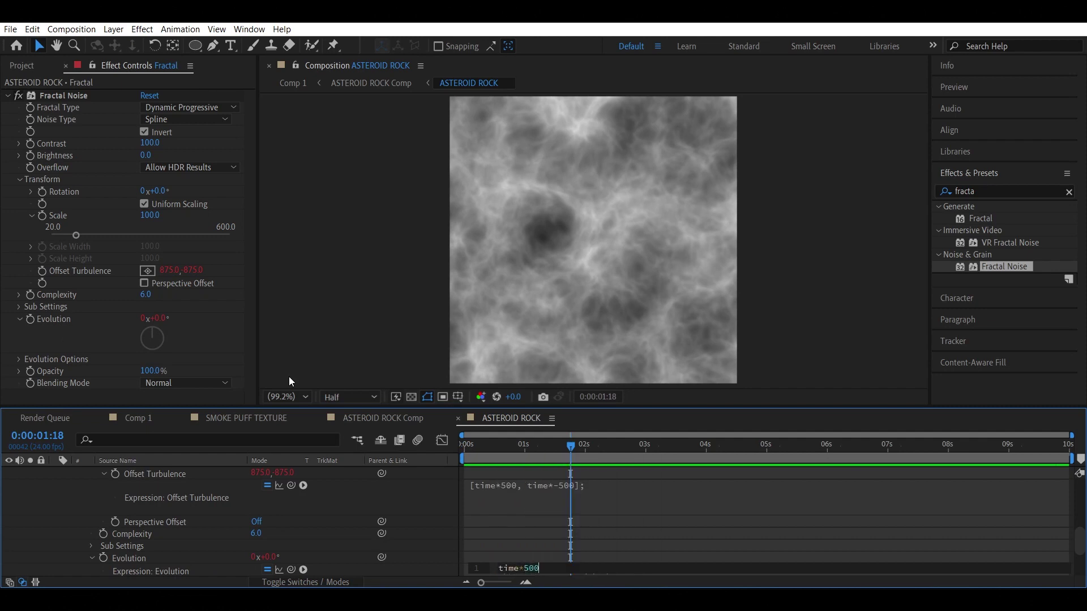
type("500;")
left_click(511, 474)
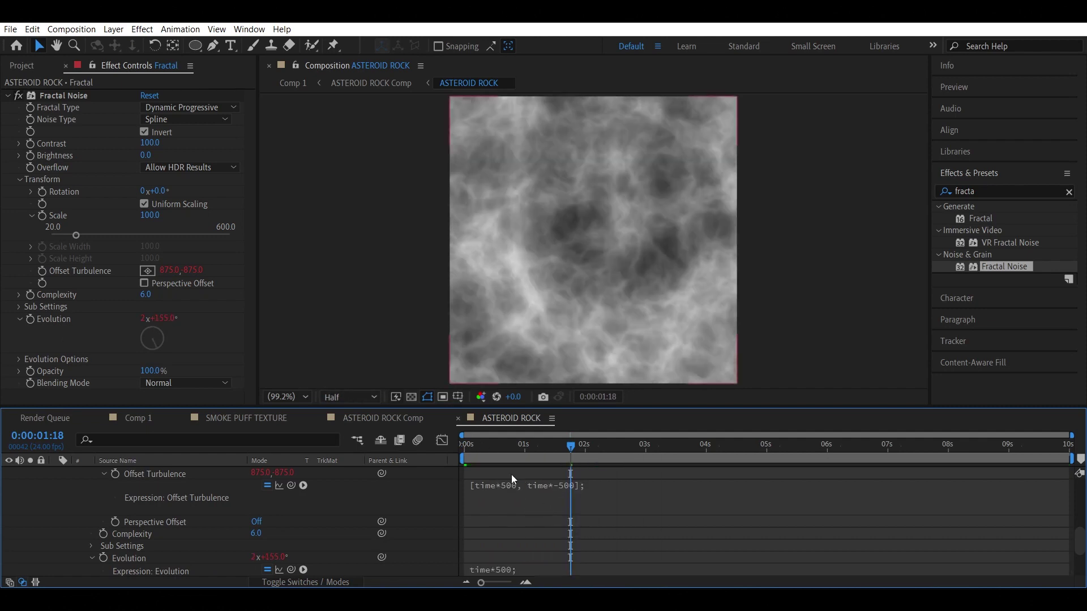
left_click(464, 444)
key("space")
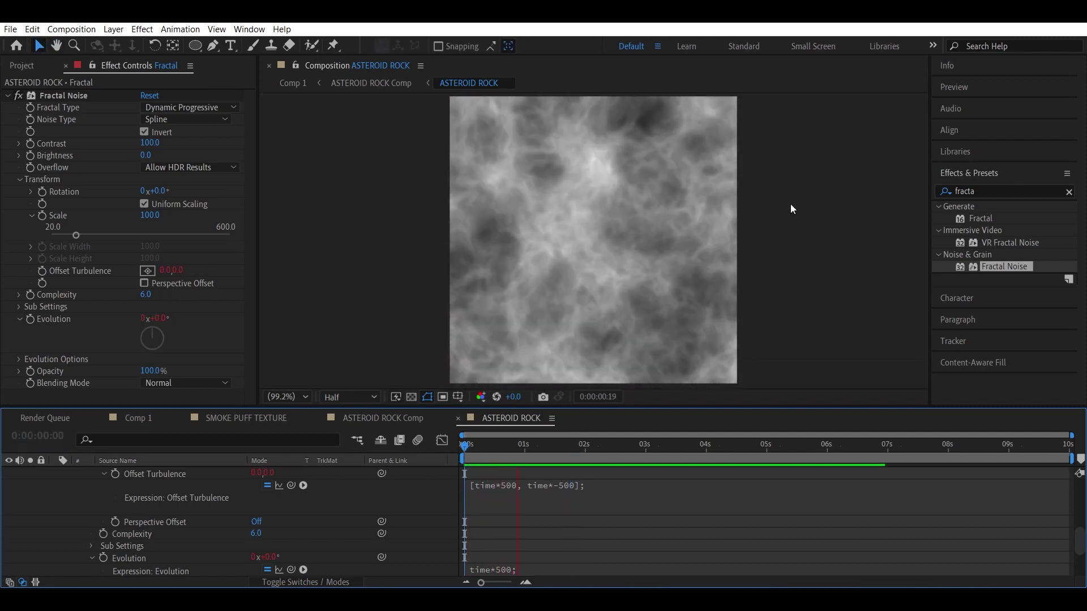
Precompose the asteroid image layer and place a duplicate above the Fractal layer.
scroll(59, 474, "up", 10)
left_click(55, 472)
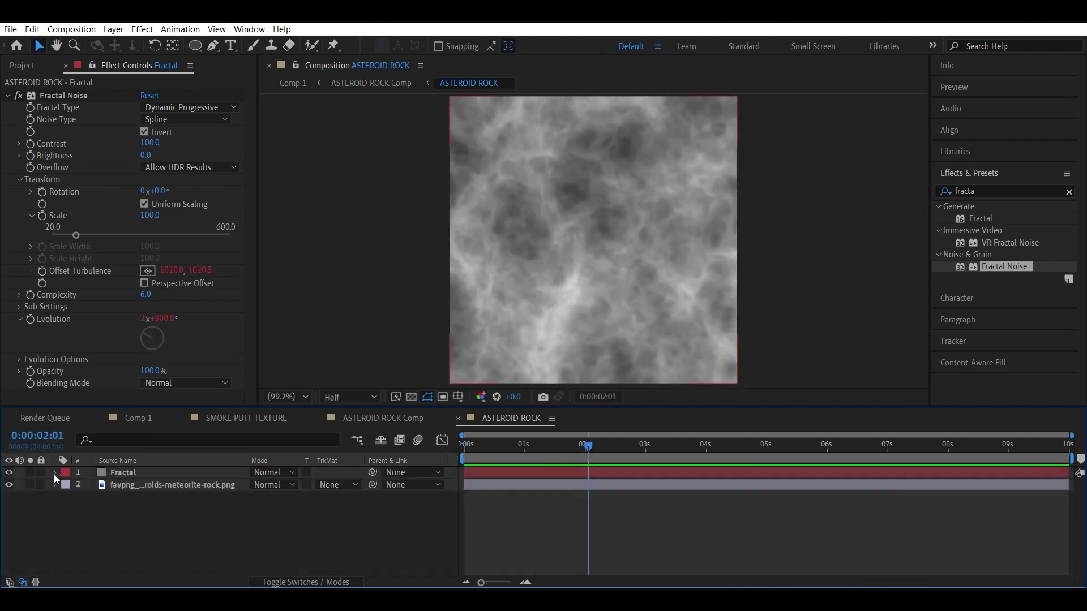
left_click(159, 486)
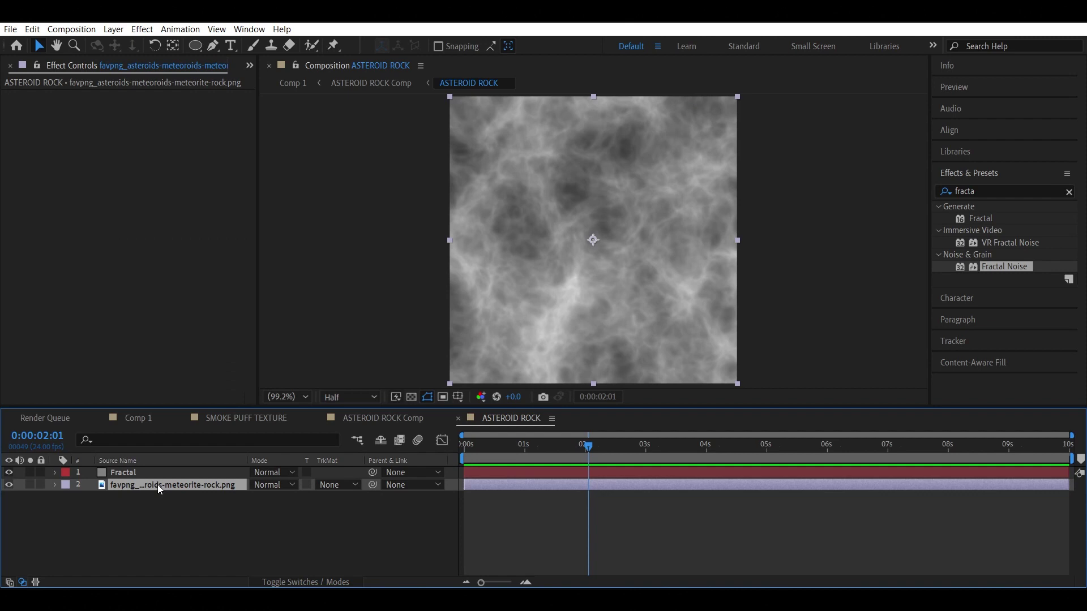
key("ctrl+shift+c")
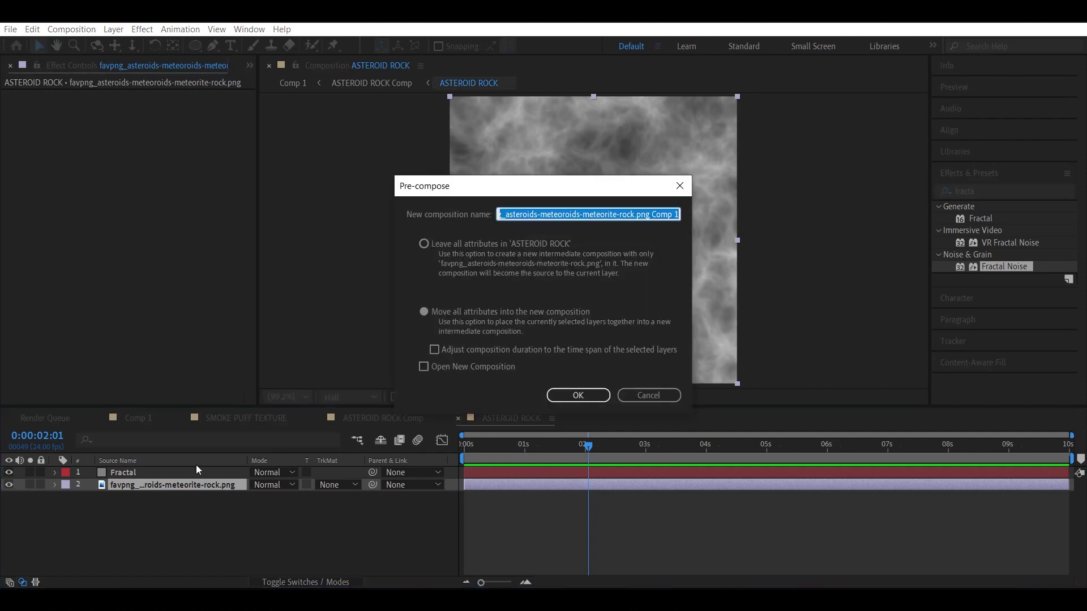
left_click(576, 397)
key("ctrl+d")
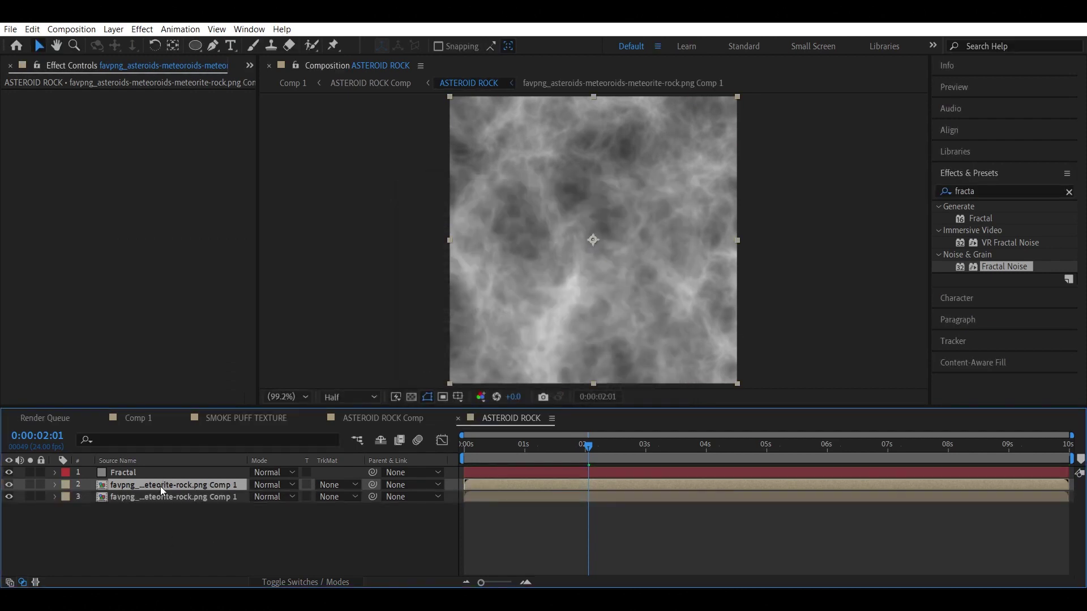
left_click_drag(161, 487, 159, 470)
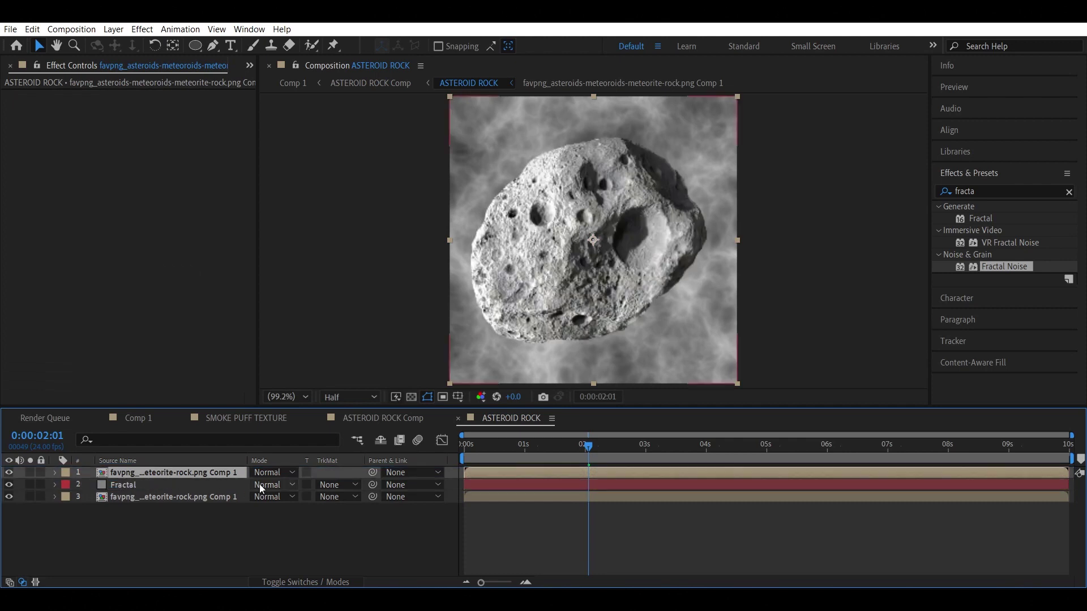
Set the Fractal layer to Alpha Matte and Multiply blend mode, then preview.
left_click(335, 484)
left_click(349, 517)
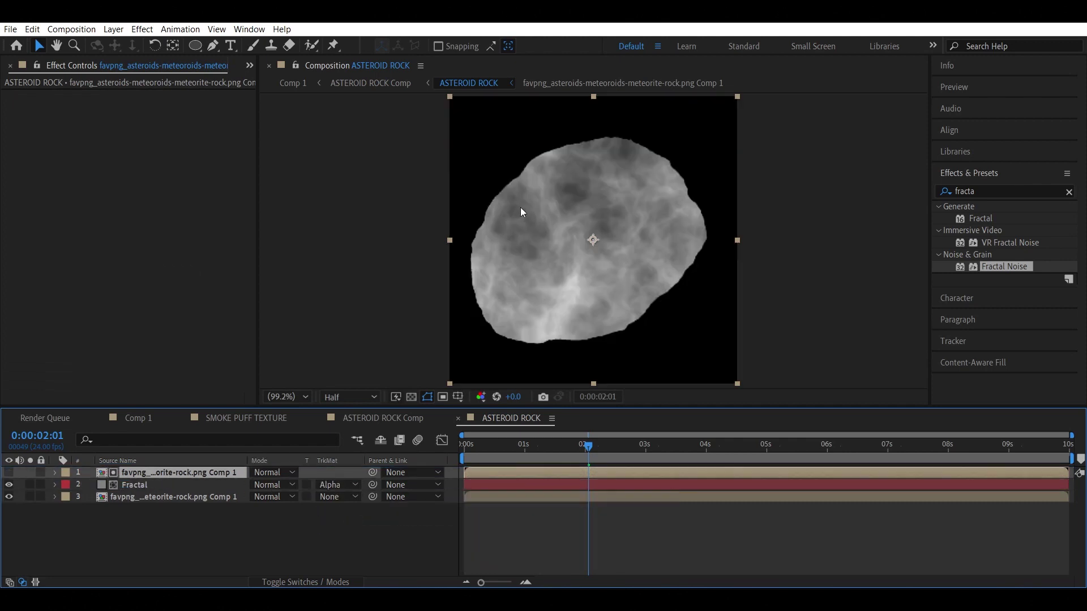
left_click(271, 485)
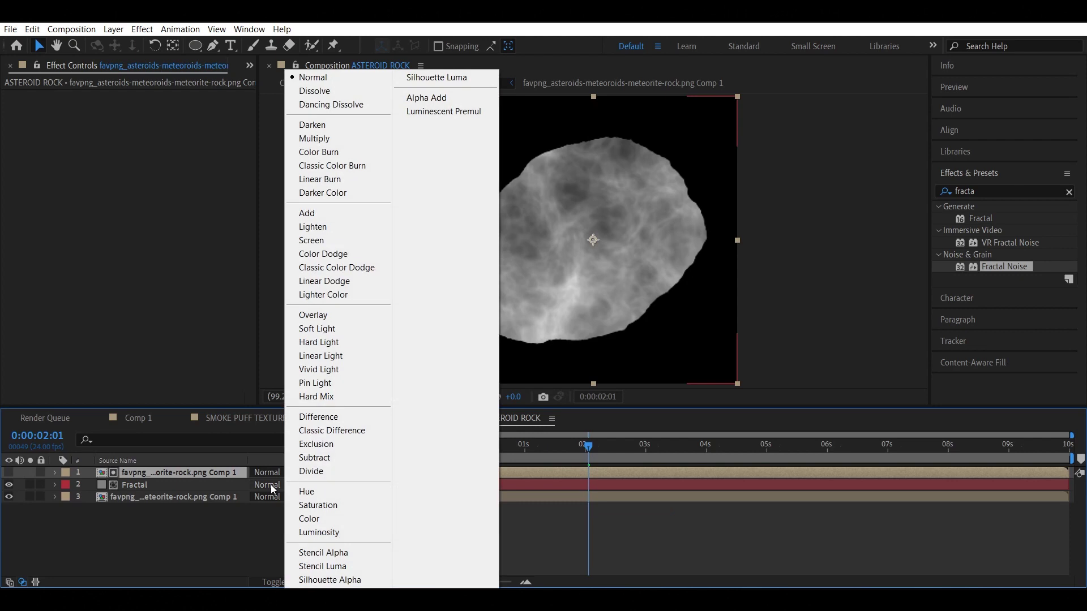
left_click(342, 139)
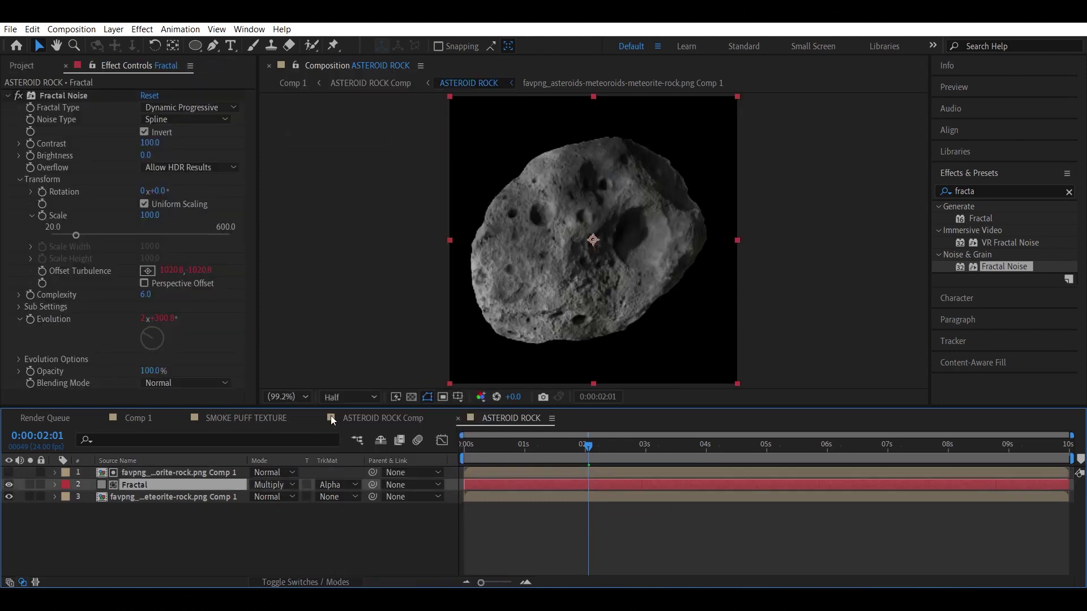
left_click(473, 449)
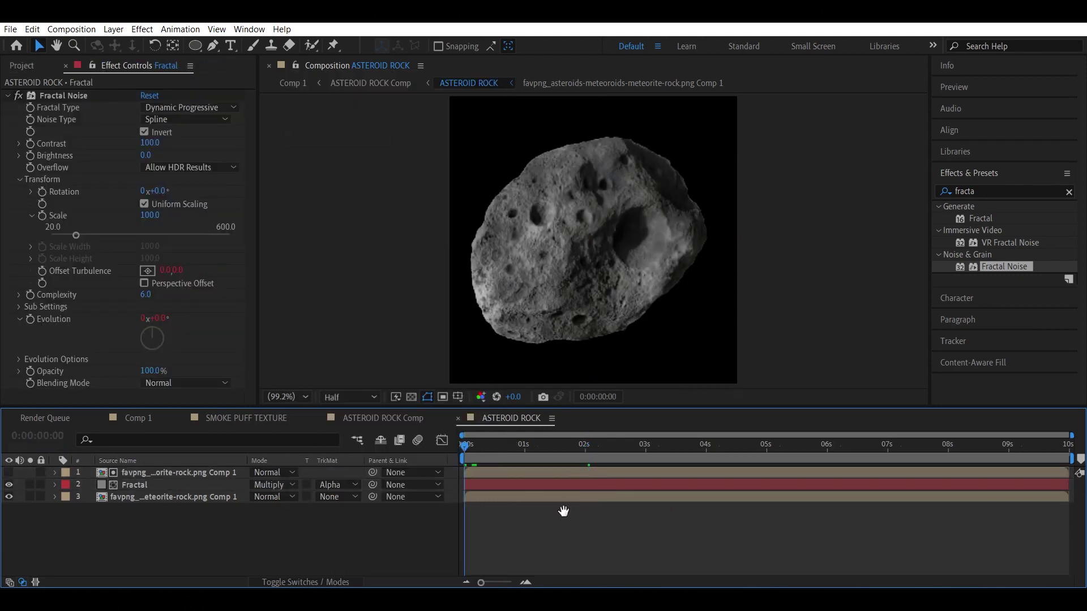
key("space")
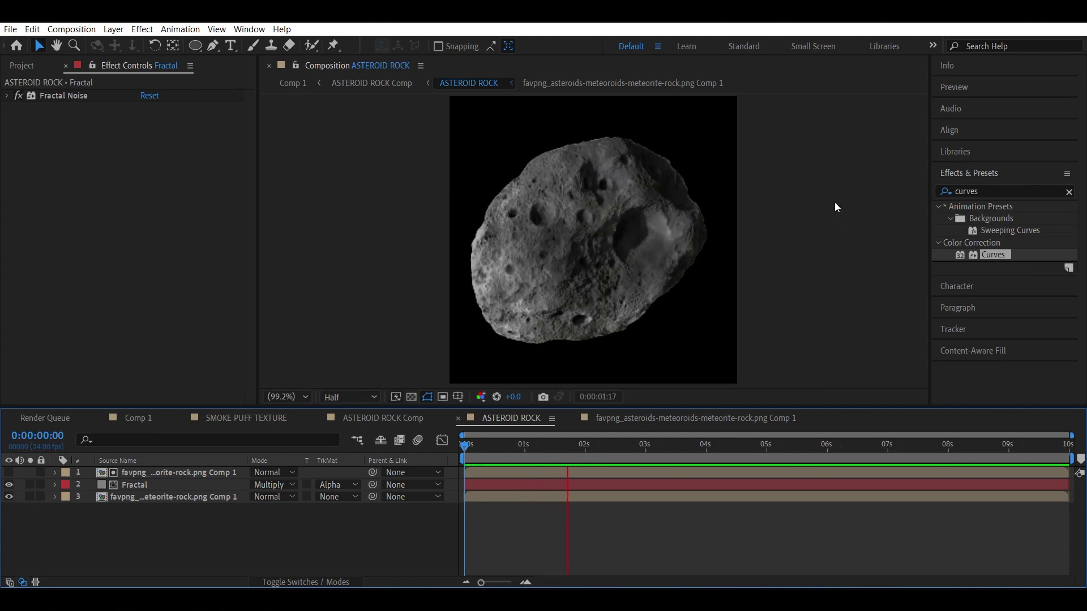
Add Curves to the Fractal layer and pull the curve down to darken it.
left_click(1006, 188)
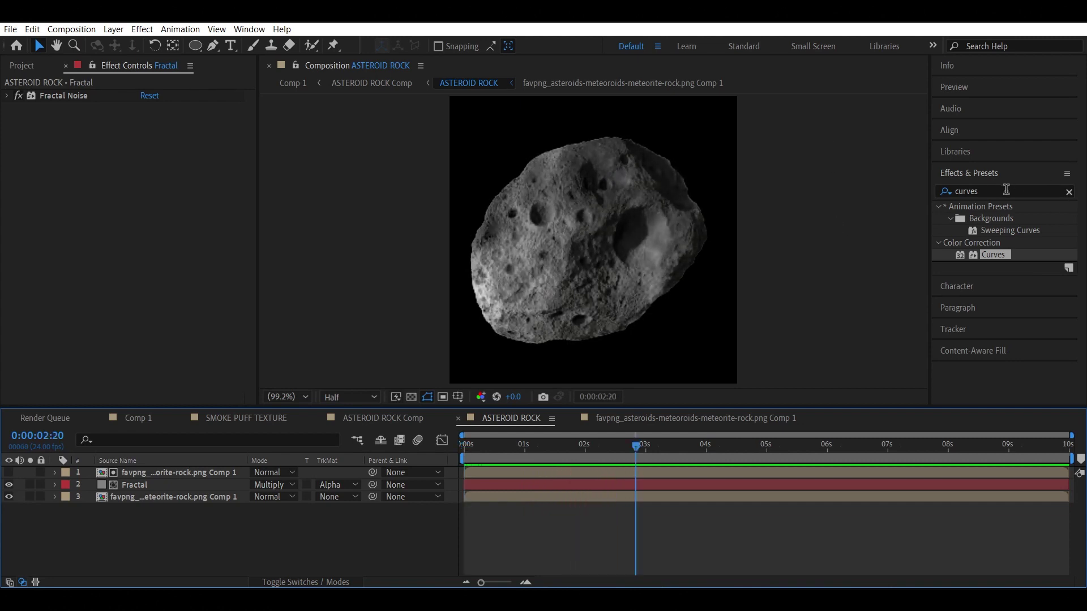
double_click(993, 254)
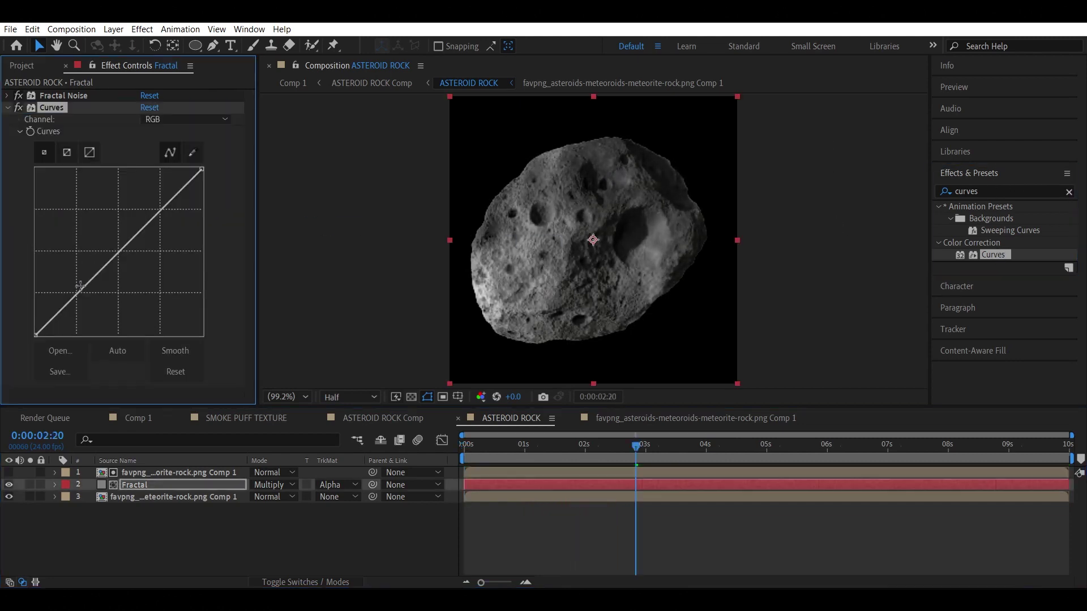
left_click_drag(77, 294, 99, 309)
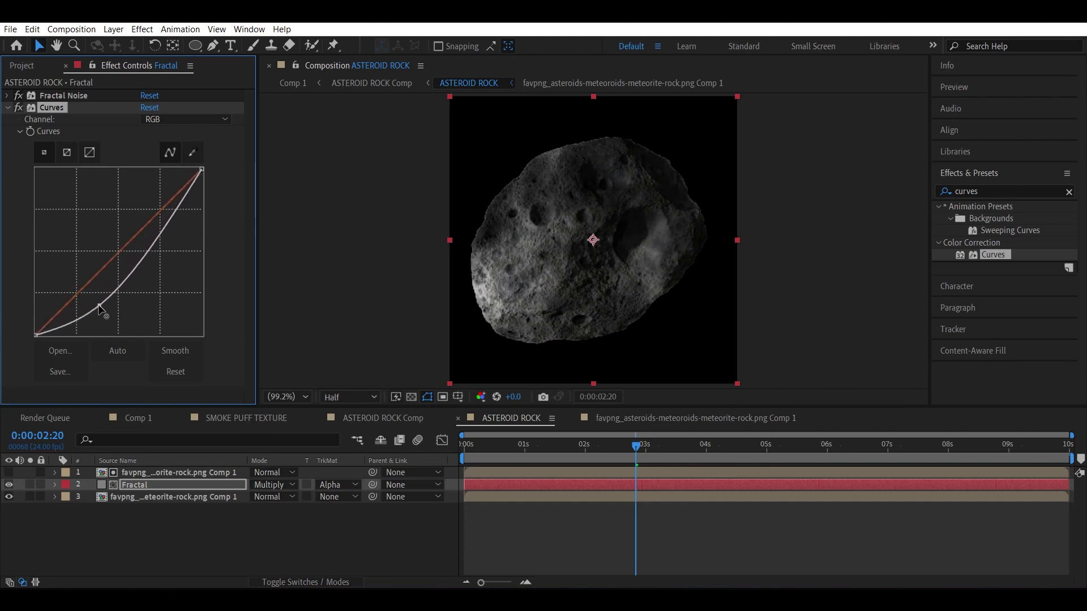
Open a second viewer showing Comp 1 and return into the ASTEROID ROCK comp.
right_click(332, 154)
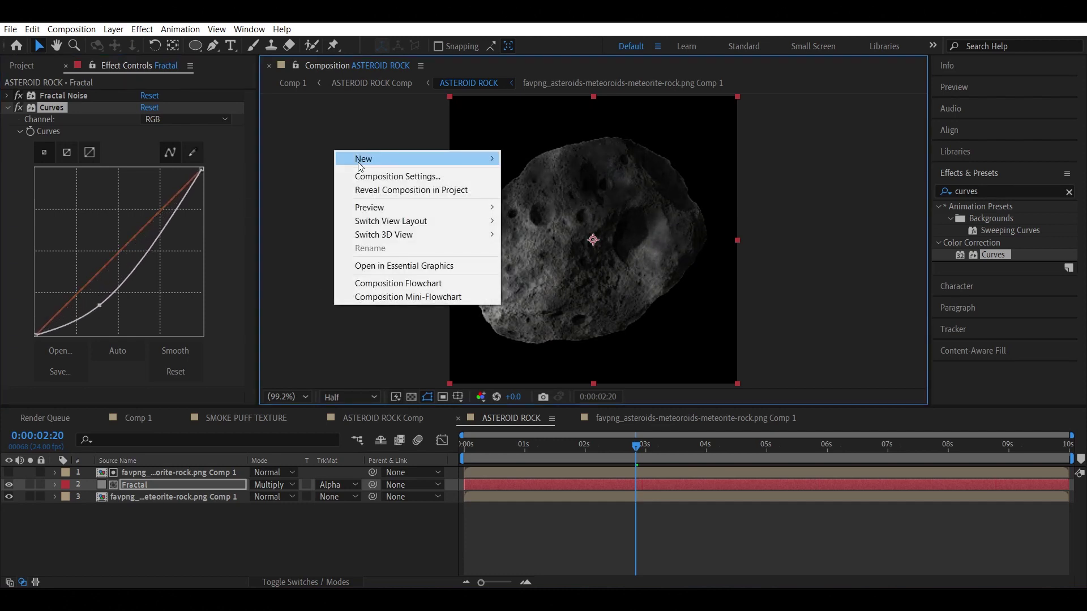
mouse_move(359, 160)
left_click(561, 160)
left_click(142, 419)
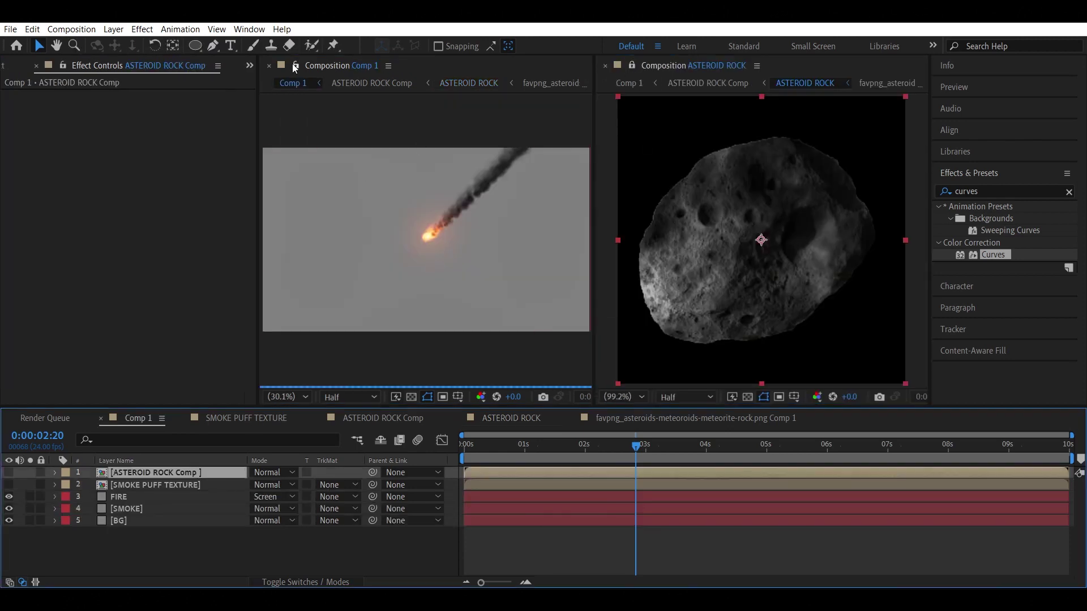
scroll(448, 233, "up", 2)
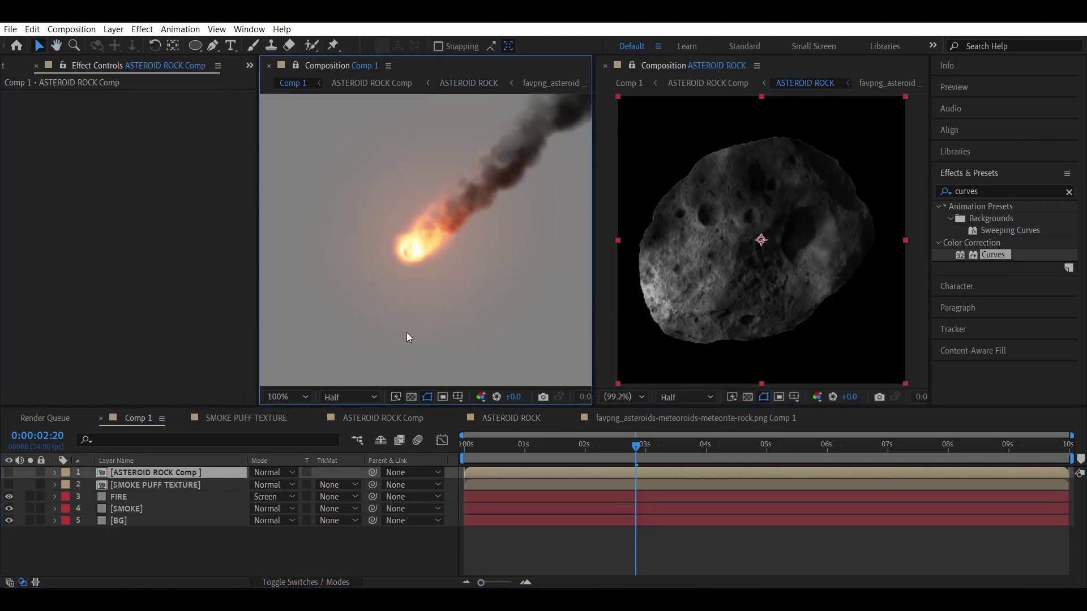
double_click(183, 471)
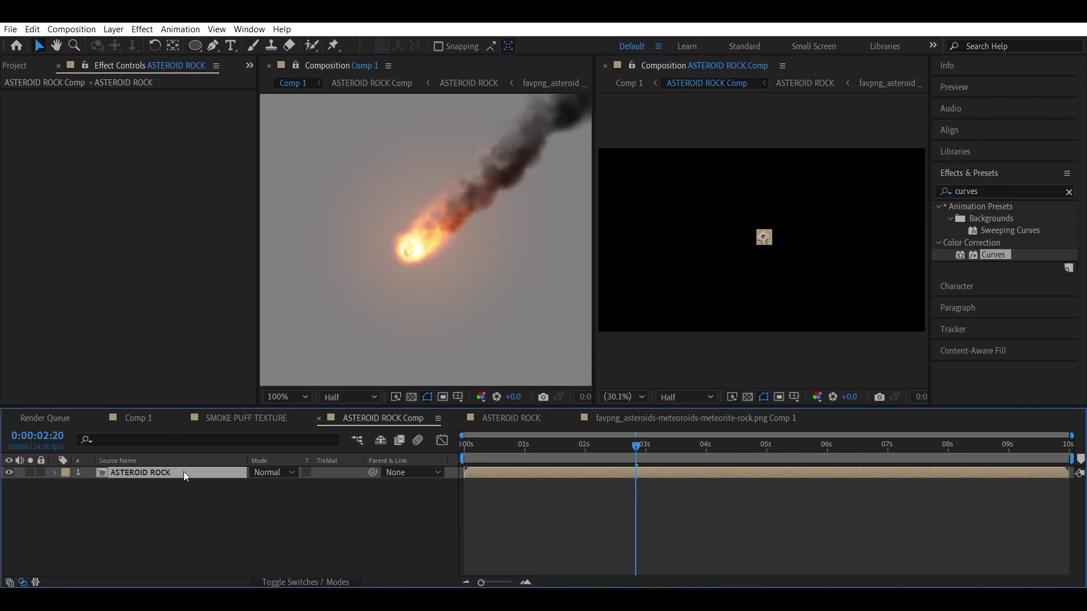
double_click(184, 471)
Raise the curve slightly to ease the darkening, checking around the 2-second frame.
left_click_drag(101, 309, 102, 297)
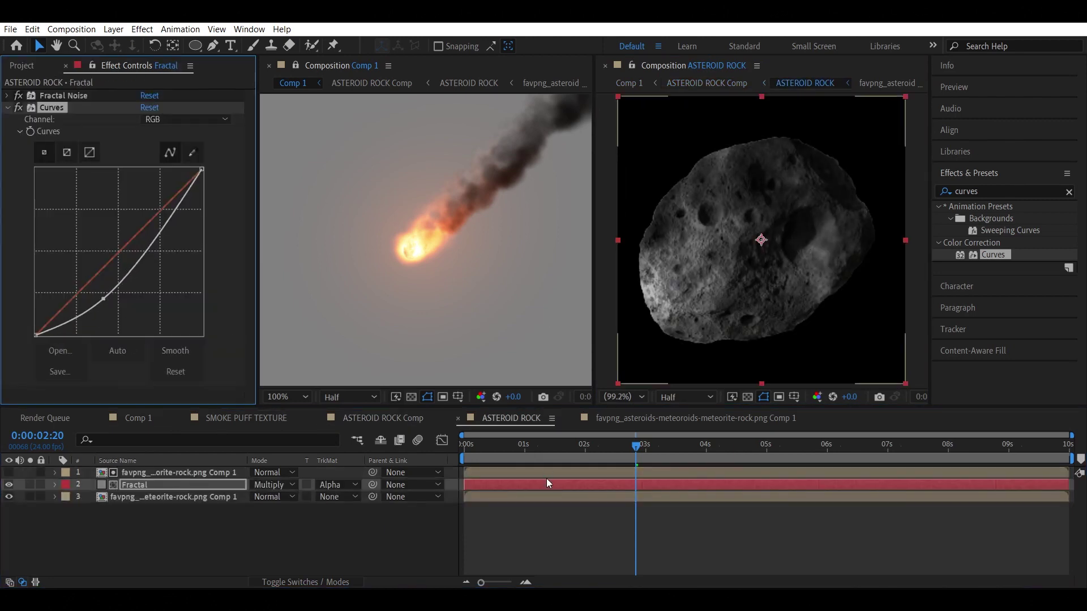
left_click(548, 447)
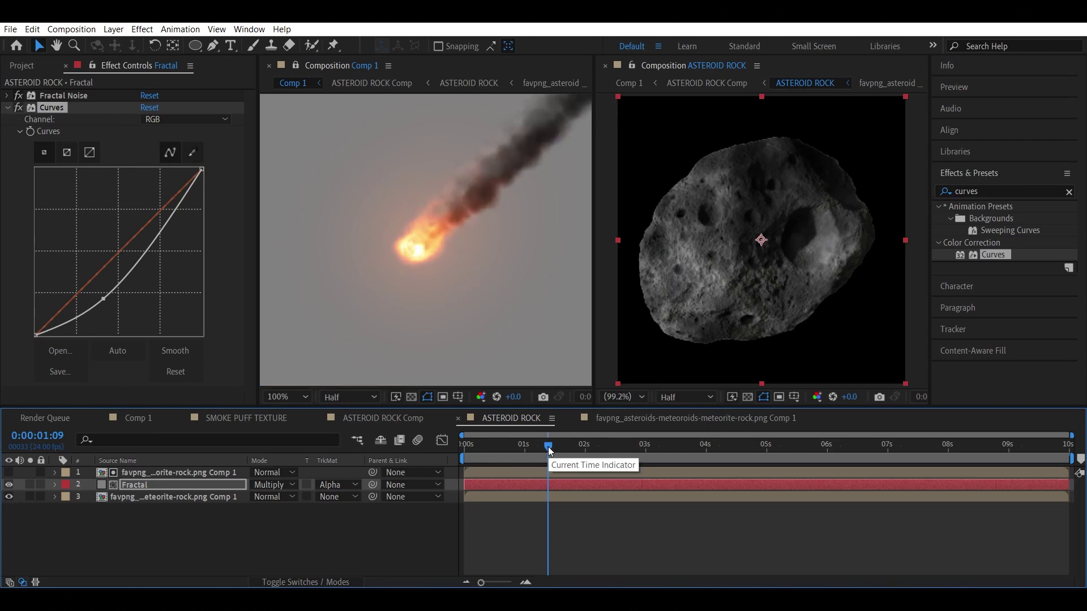
left_click(586, 446)
left_click(211, 340)
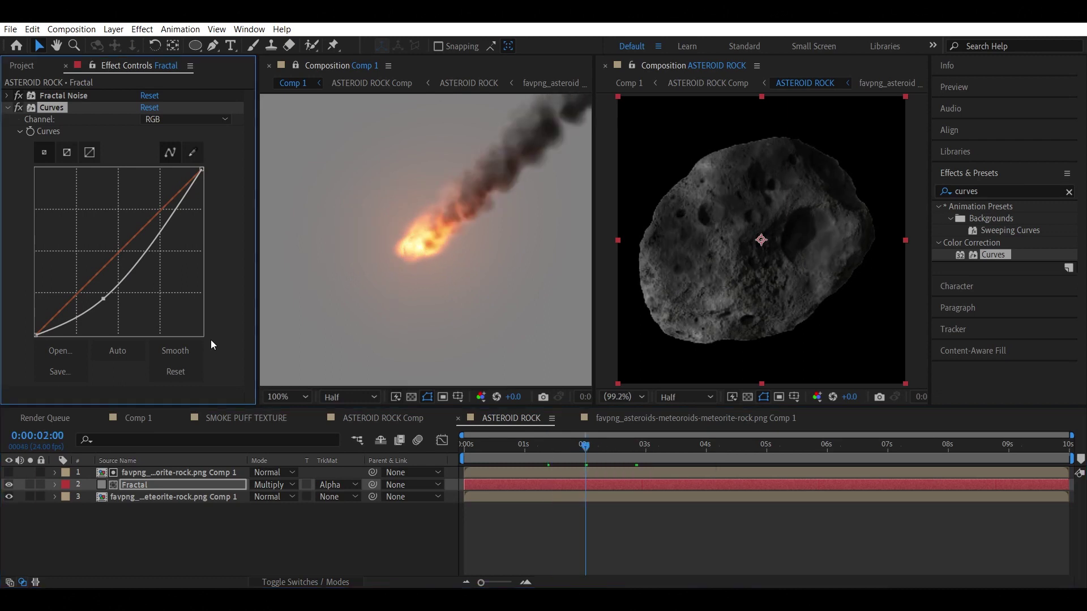
Add an adjustment layer with Fast Box Blur radius 8 and check it across the clip.
right_click(173, 541)
mouse_move(189, 396)
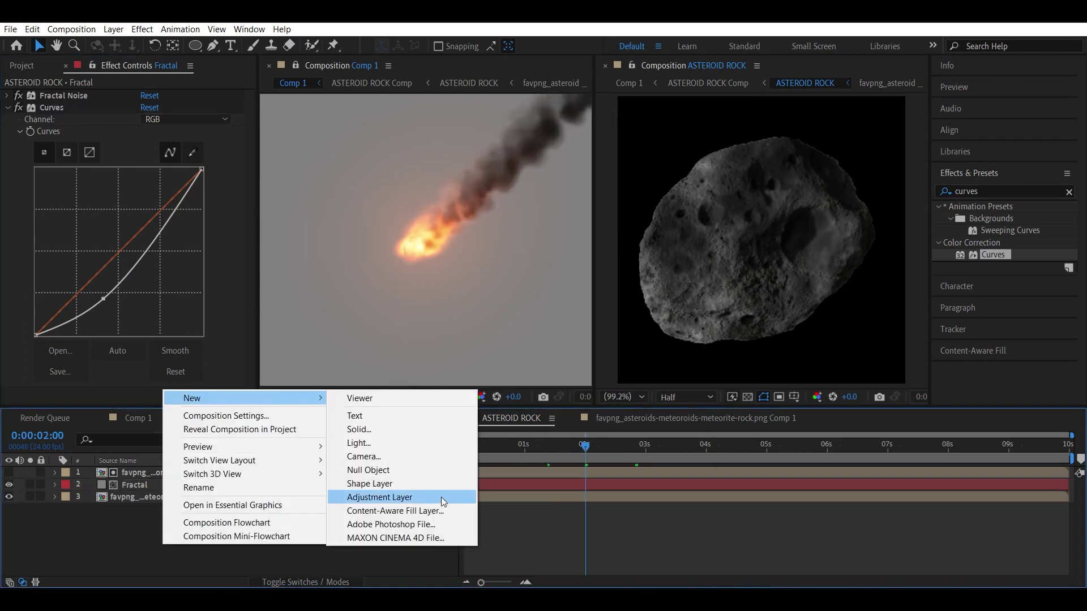
left_click(440, 497)
left_click(966, 191)
type("fast box")
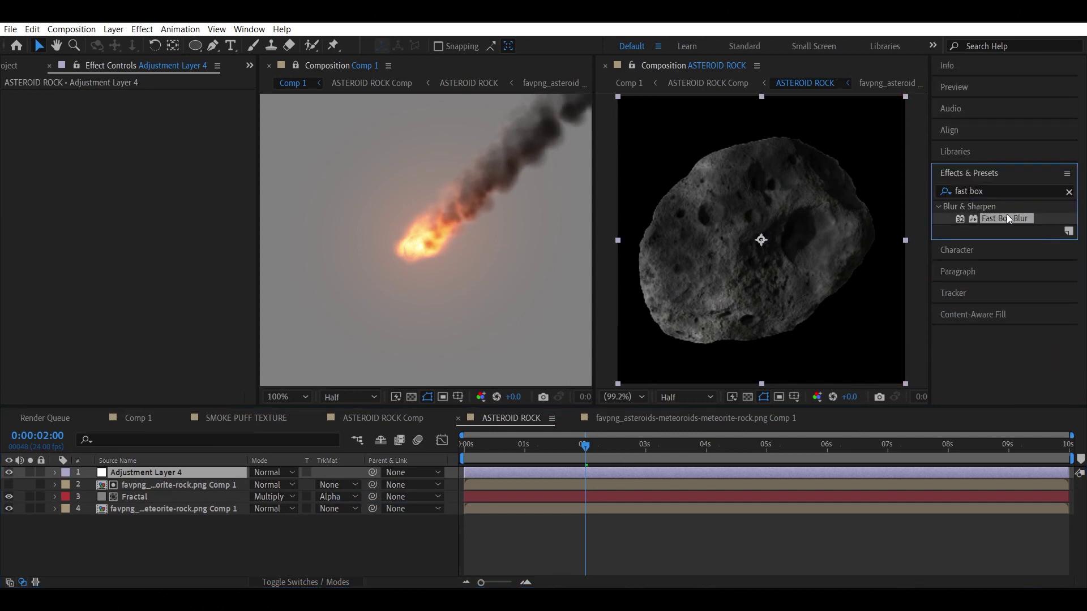
left_click_drag(1005, 218, 207, 475)
mouse_move(146, 107)
left_mouse_down()
mouse_move(164, 107)
mouse_move(154, 107)
left_mouse_up()
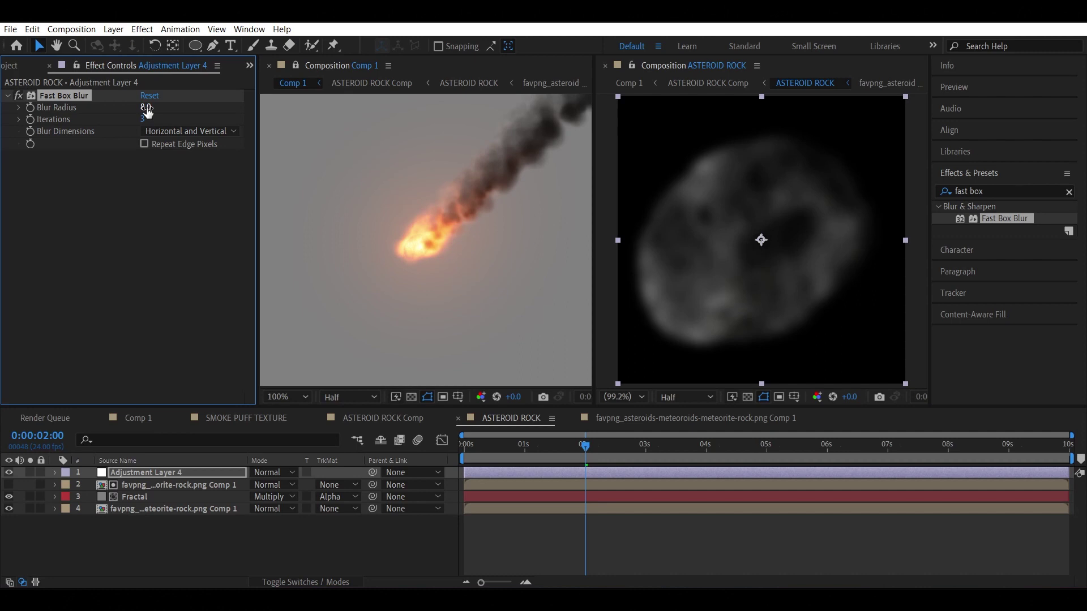
left_click(136, 245)
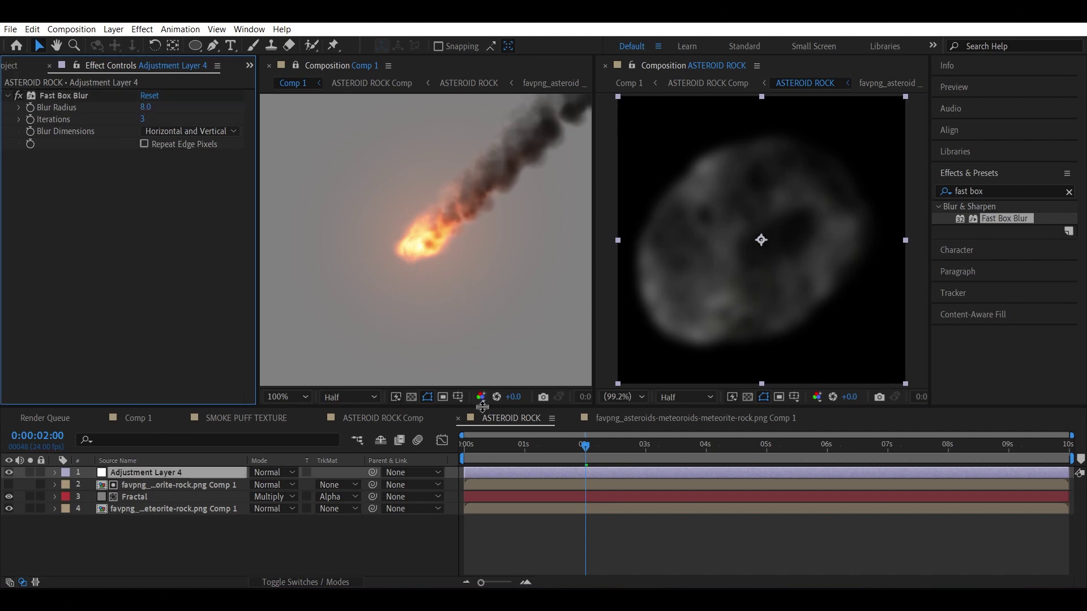
left_click(498, 450)
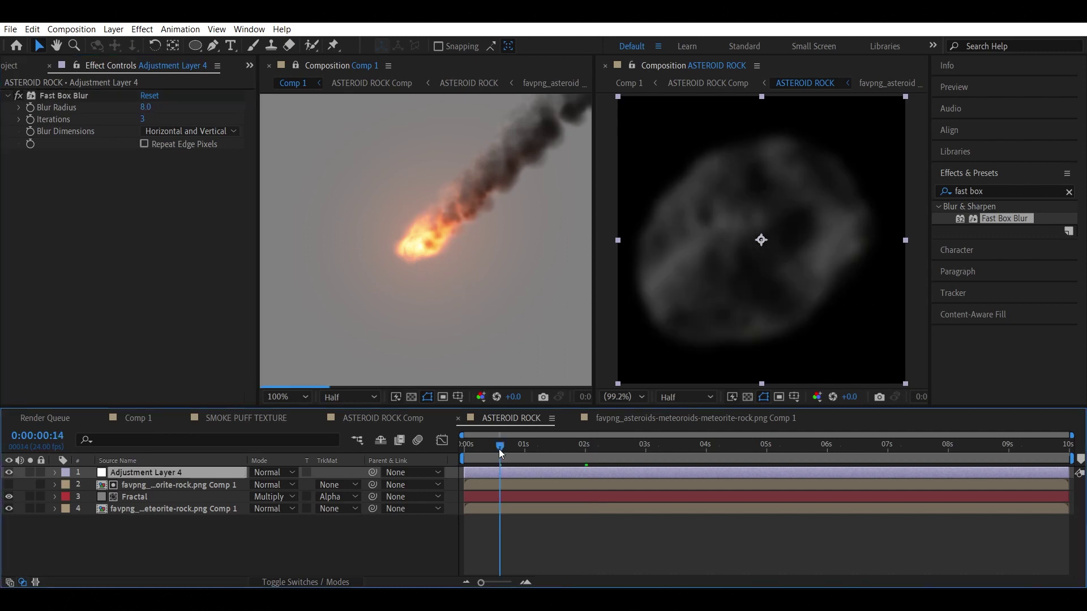
left_click(643, 451)
left_click(680, 446)
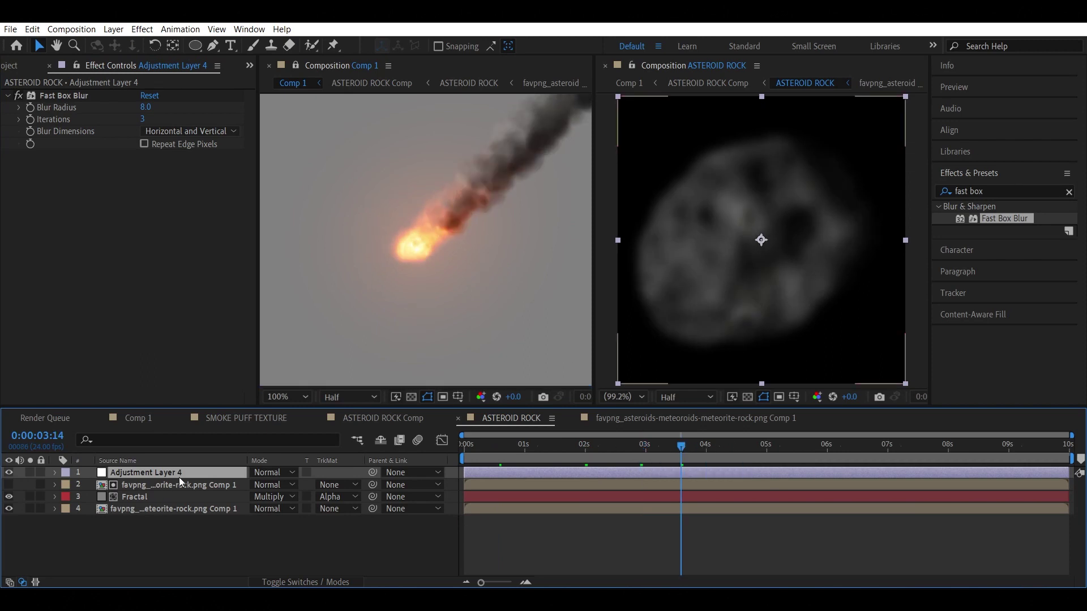
Give the rock image layer's Rotation the expression time*-200 inside the asteroid precomp.
double_click(159, 508)
left_click(164, 475)
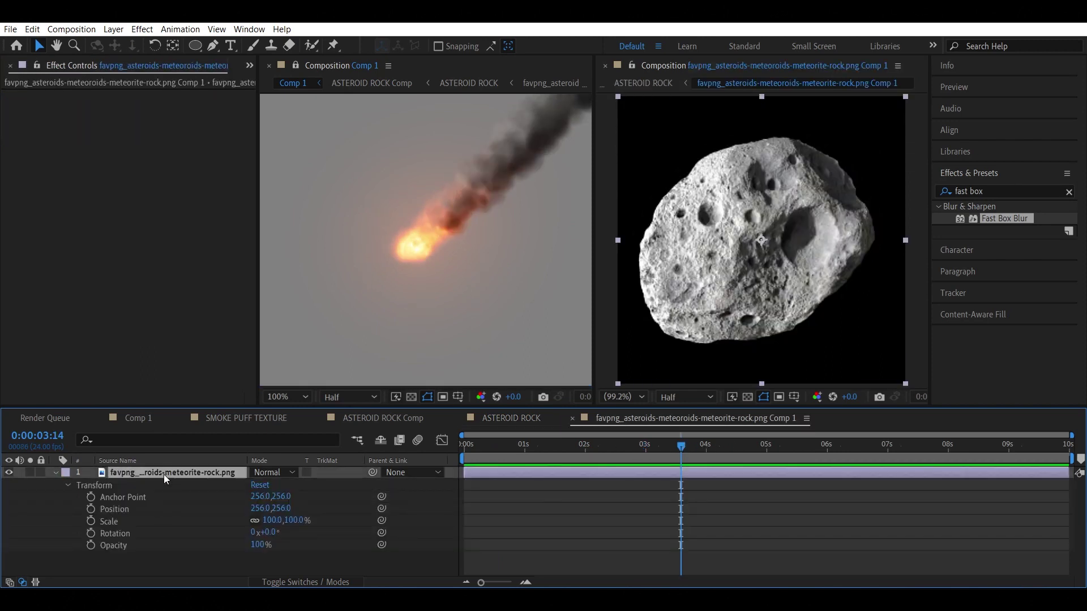
left_click(90, 534, "alt")
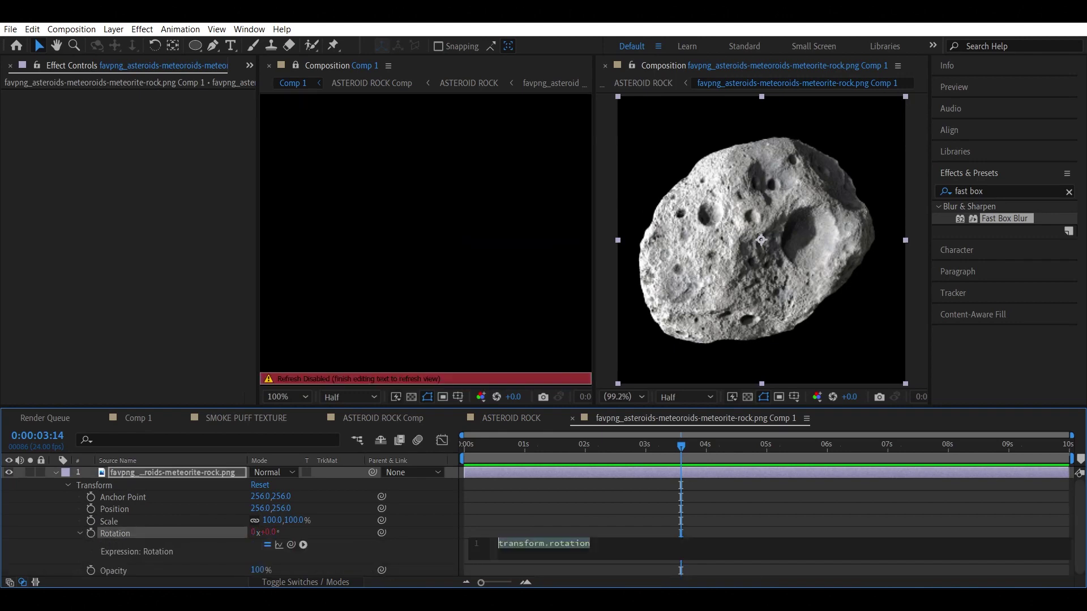
type("time")
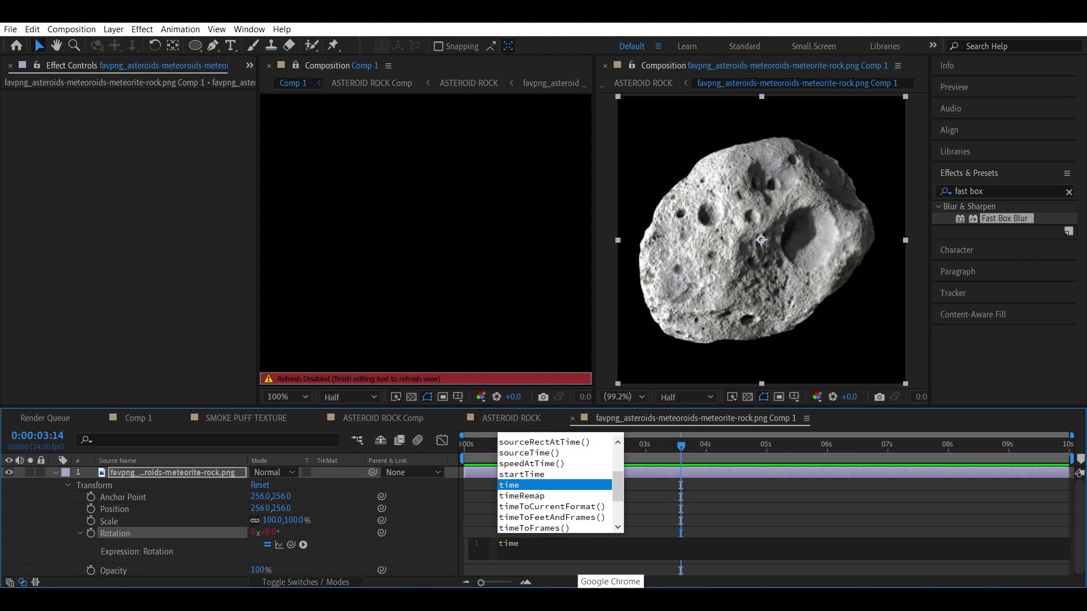
type("*-2")
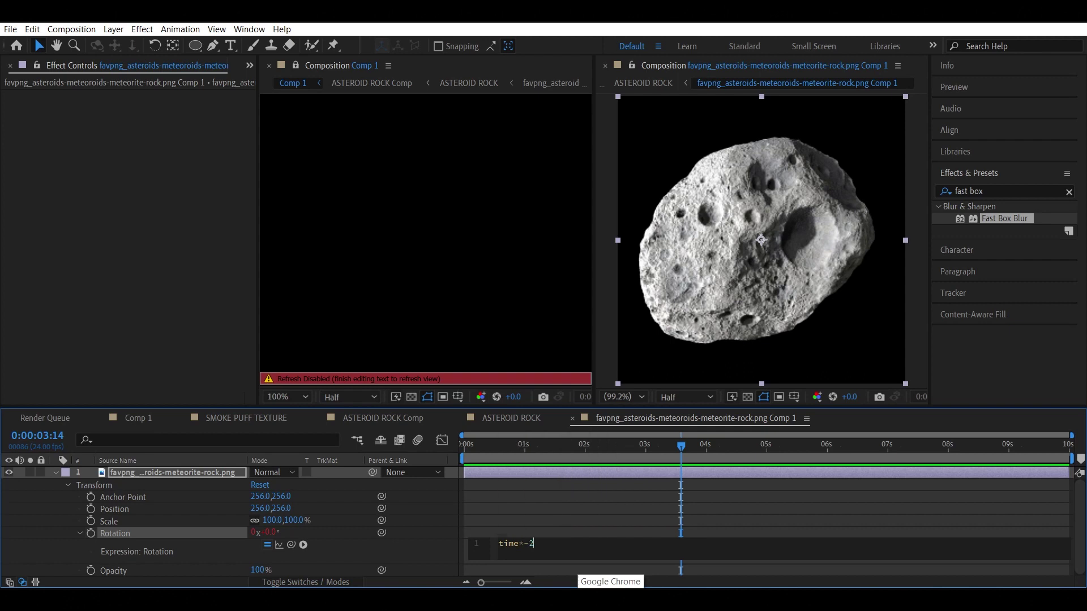
type("00")
left_click(512, 499)
Preview the spinning rock from the start, then close the rock composition's viewer.
left_click(463, 448)
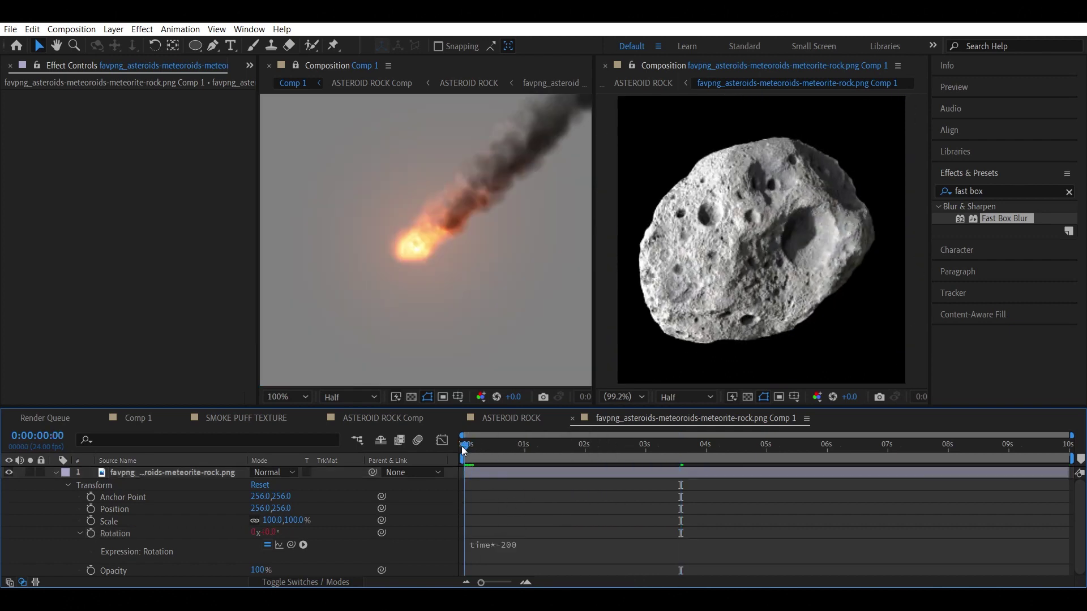
key("space")
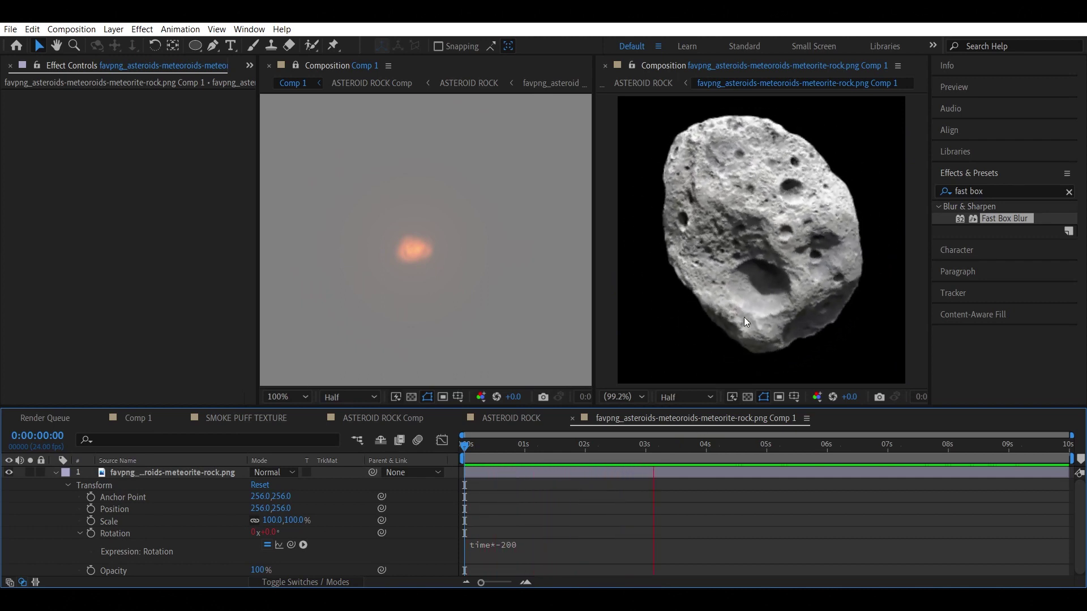
key("space")
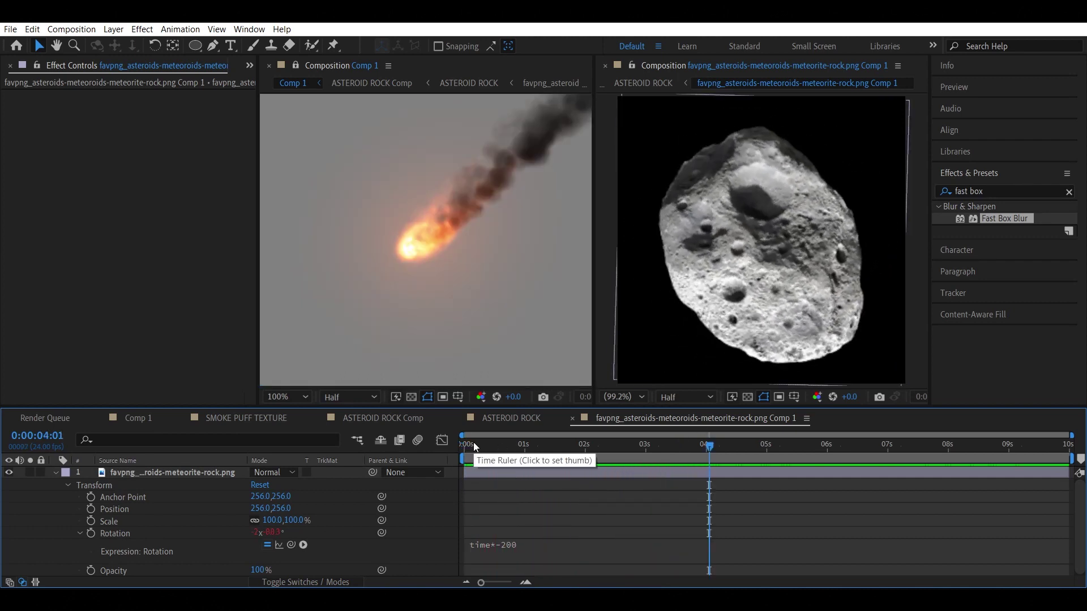
left_click(605, 65)
In Comp 1, set the viewer to Fit at Quarter resolution and preview the meteor from the start.
left_click(291, 128)
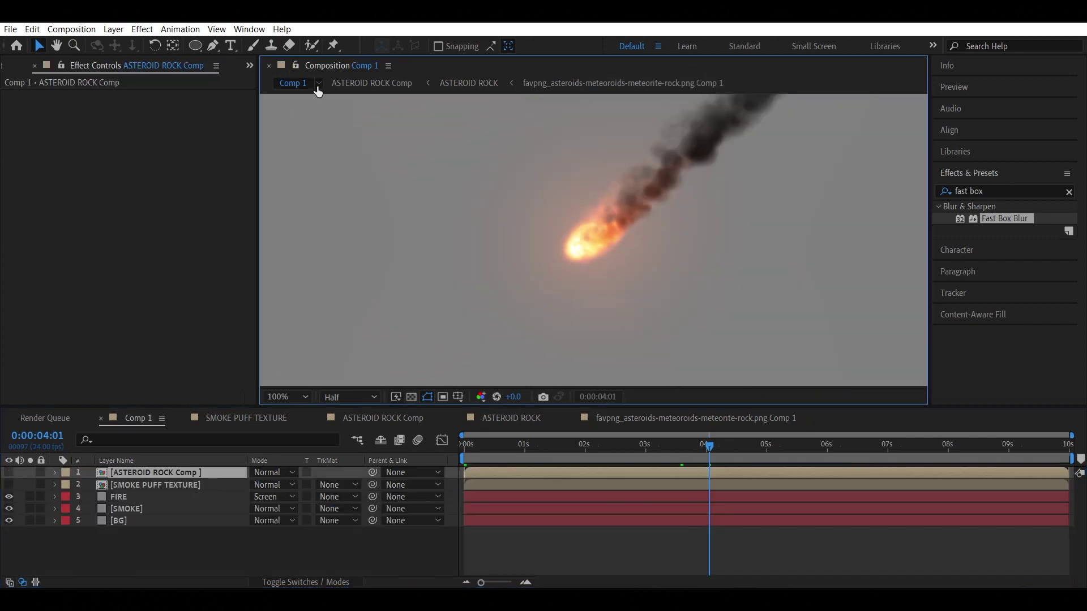
left_click(287, 397)
left_click(297, 158)
left_click(349, 396)
left_click(340, 422)
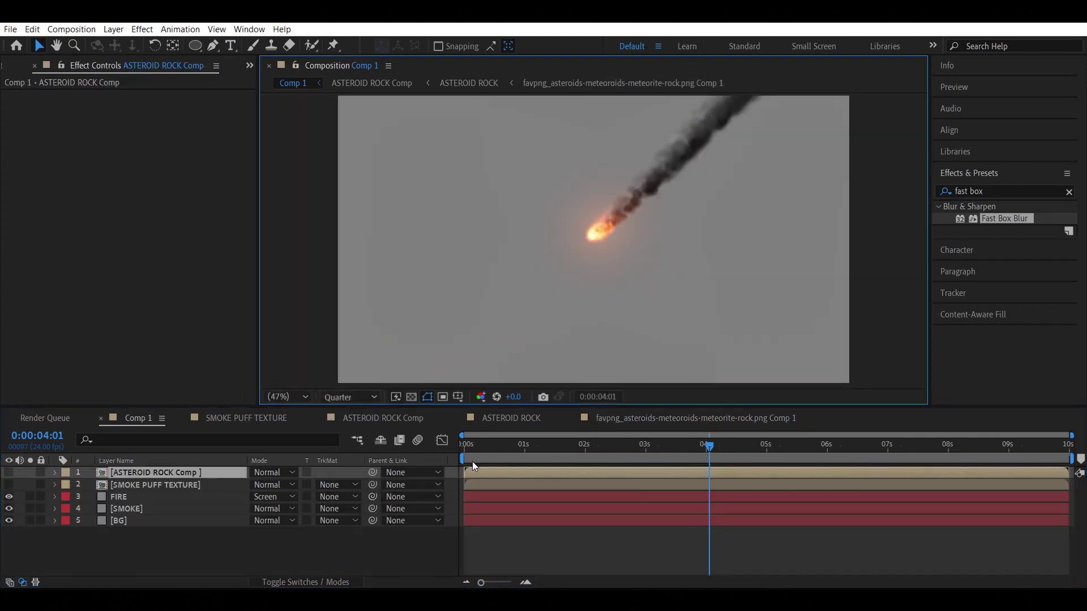
key("Home")
key("space")
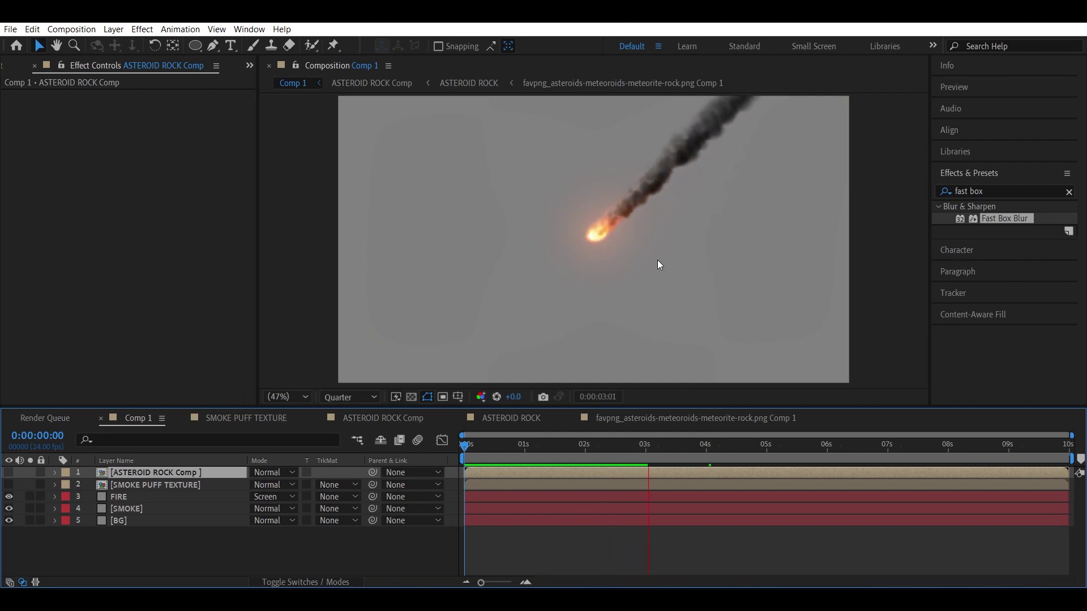
left_click(157, 479)
In the nested ASTEROID ROCK comp, drag the Fractal layer's Curves point lower to darken it.
double_click(157, 473)
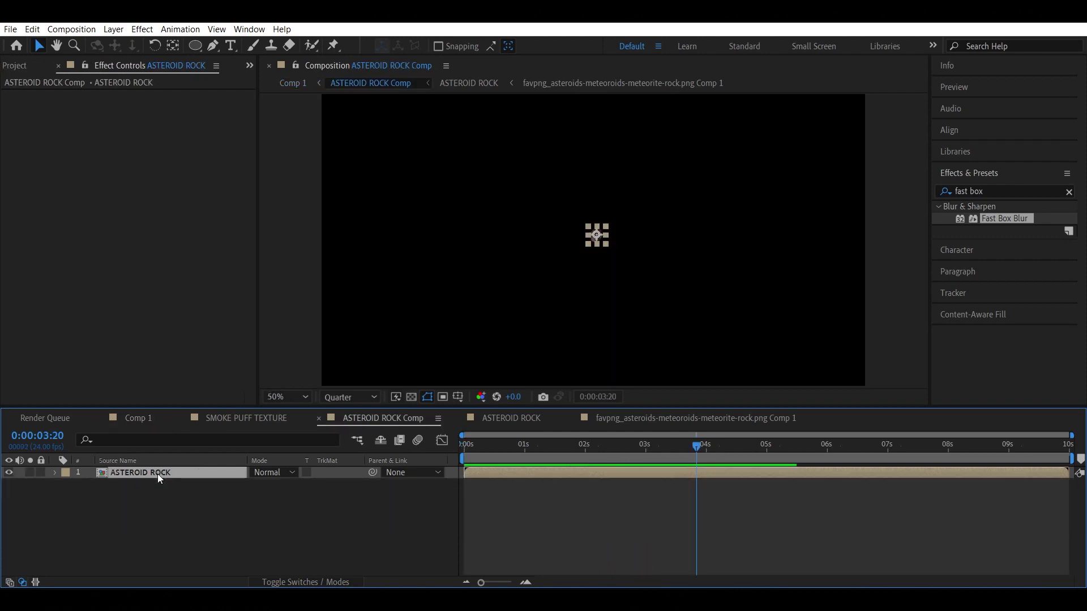
double_click(161, 472)
left_click(155, 497)
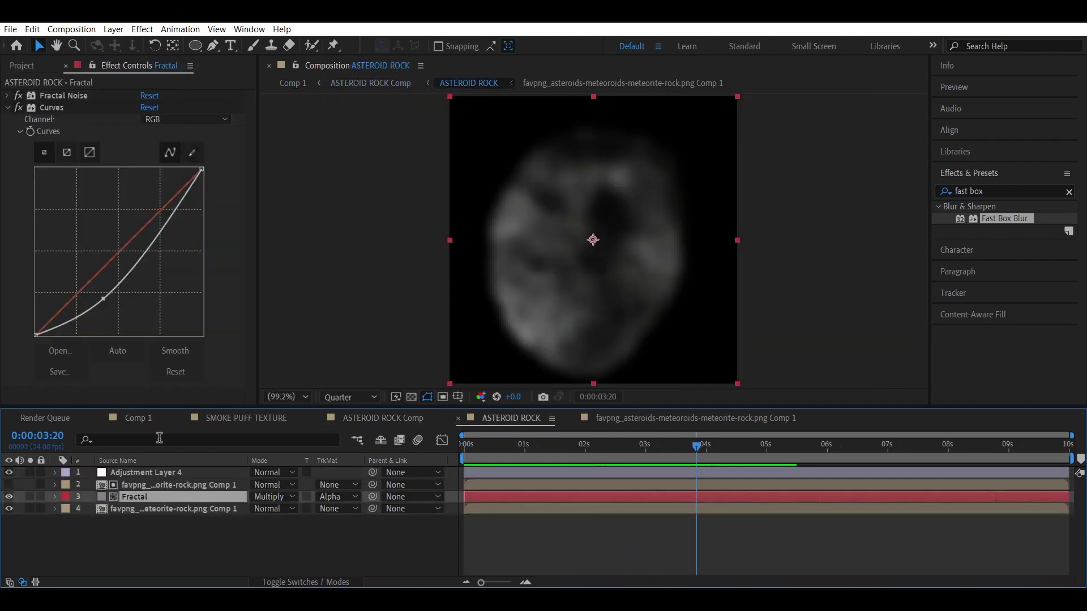
left_click_drag(108, 300, 116, 306)
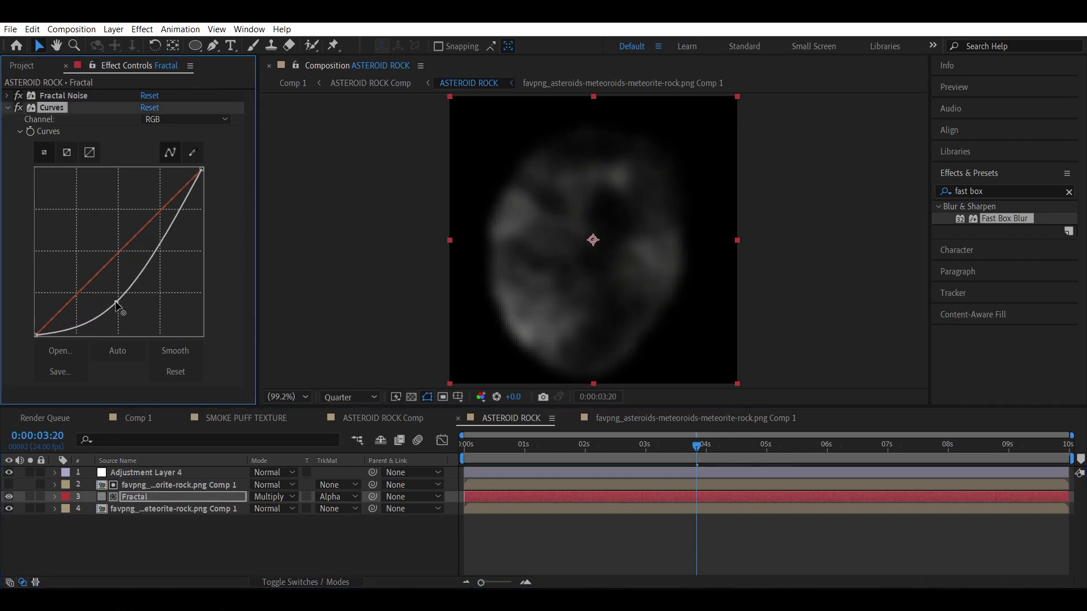
Back in Comp 1, replay the meteor preview from the start.
left_click(126, 418)
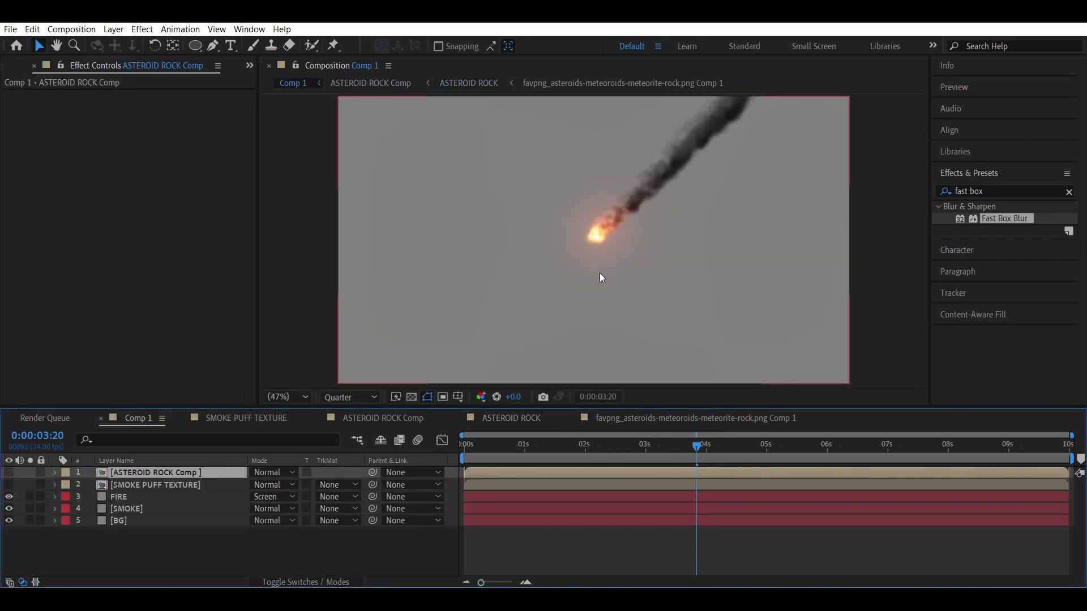
left_click(472, 447)
key("Home")
key("space")
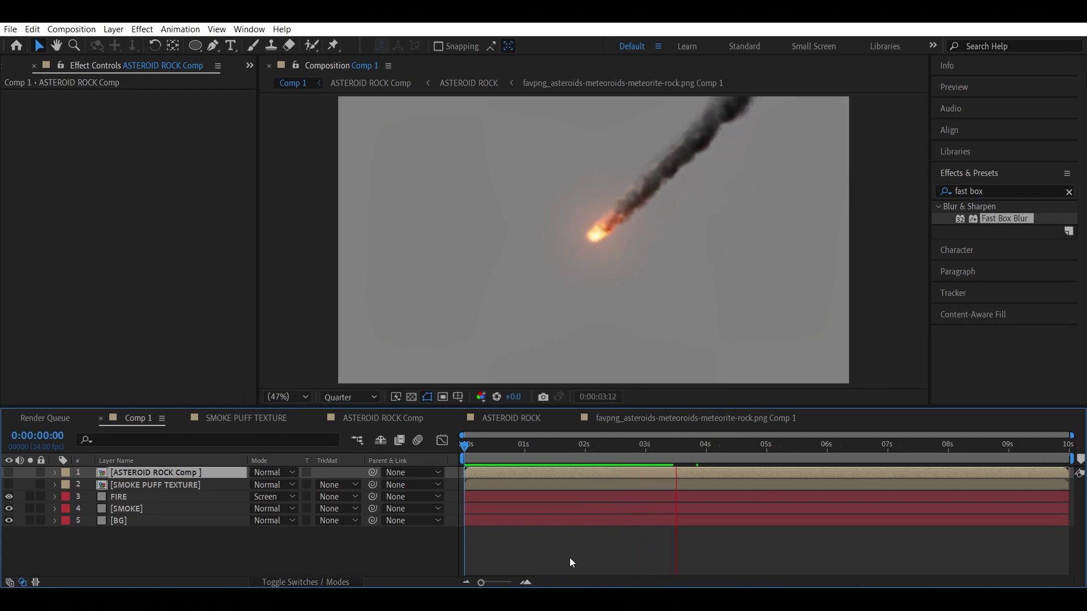
key("space")
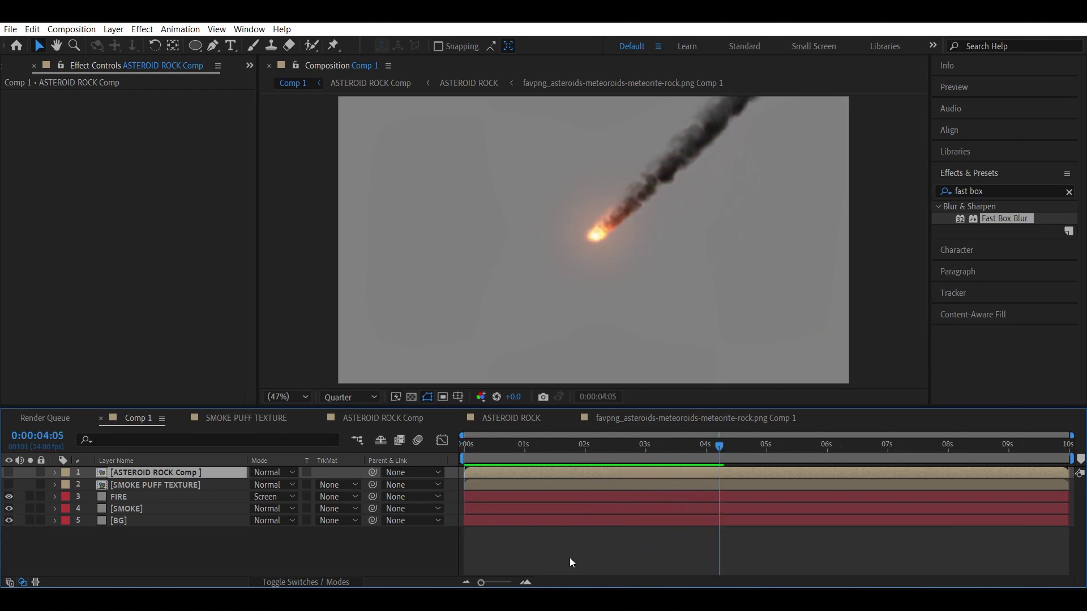
Import the dark_clouds_sky image into the project.
left_click(640, 550)
key("ctrl+0")
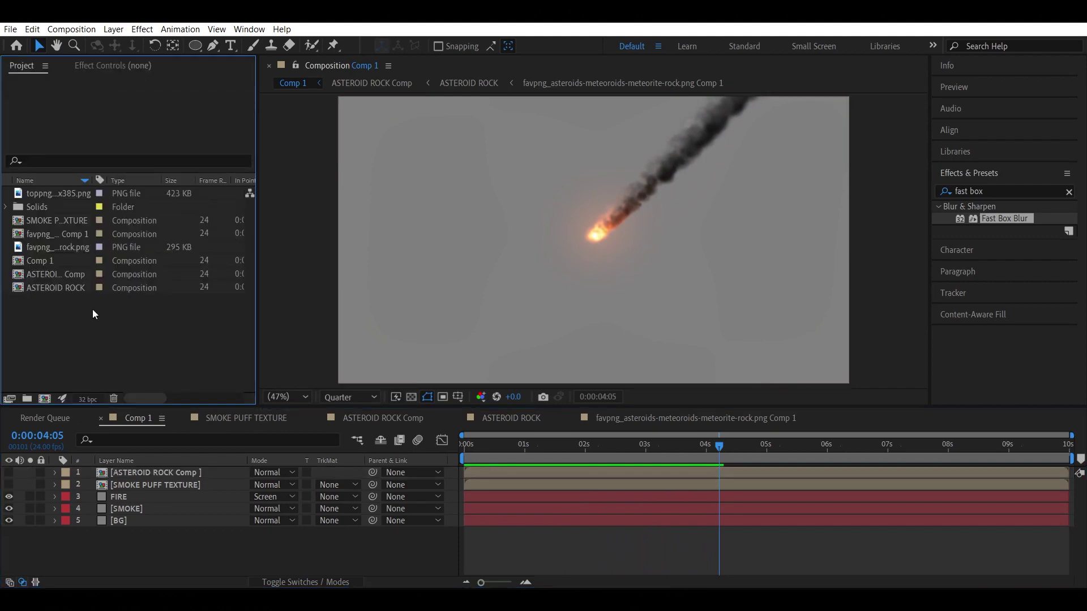
right_click(92, 310)
mouse_move(150, 372)
left_click(309, 372)
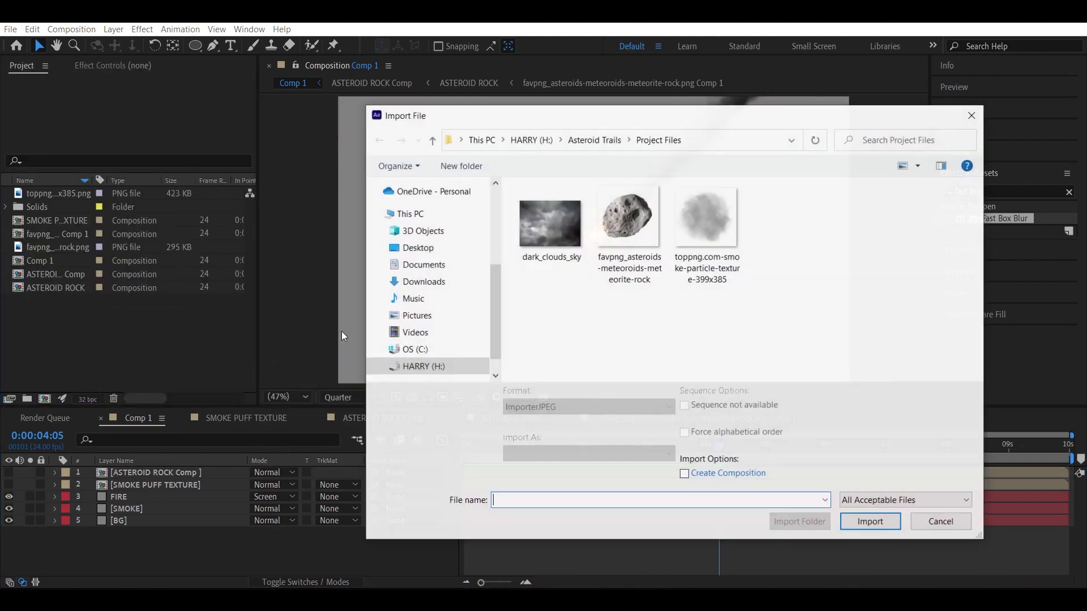
left_click(534, 233)
left_click(875, 522)
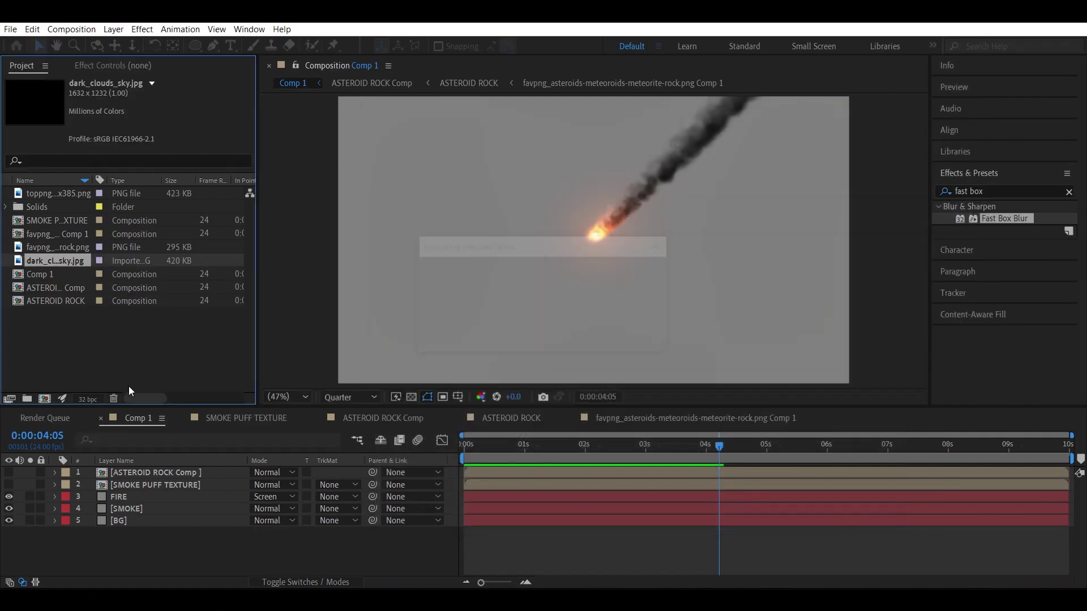
Place dark_clouds_sky in Comp 1 above BG, scale it to 140% and nudge it down-left.
left_click_drag(139, 454, 135, 518)
left_click(579, 321)
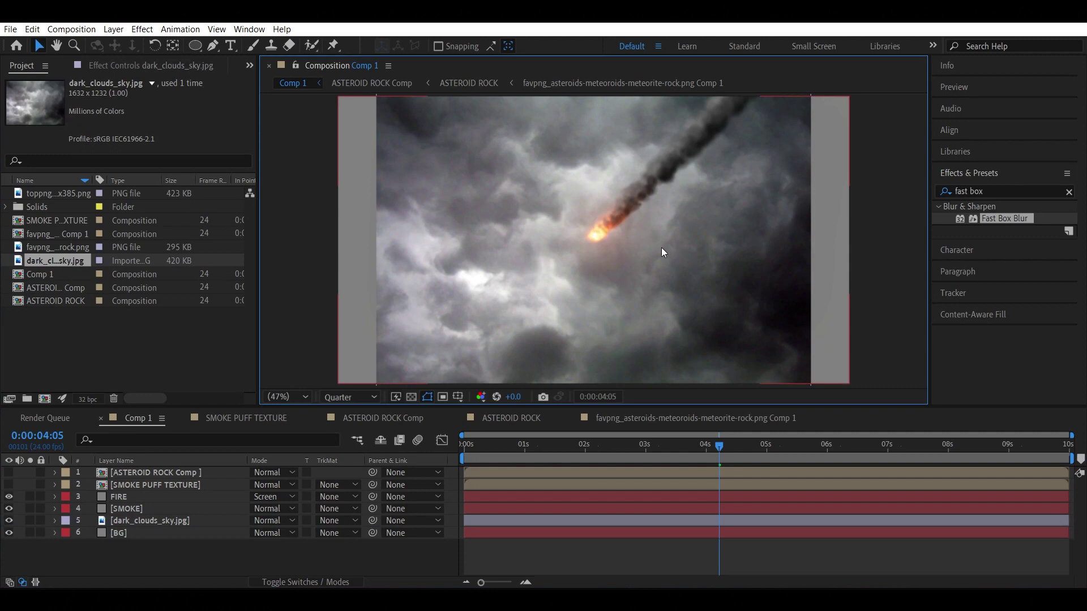
left_click(139, 522)
key("s")
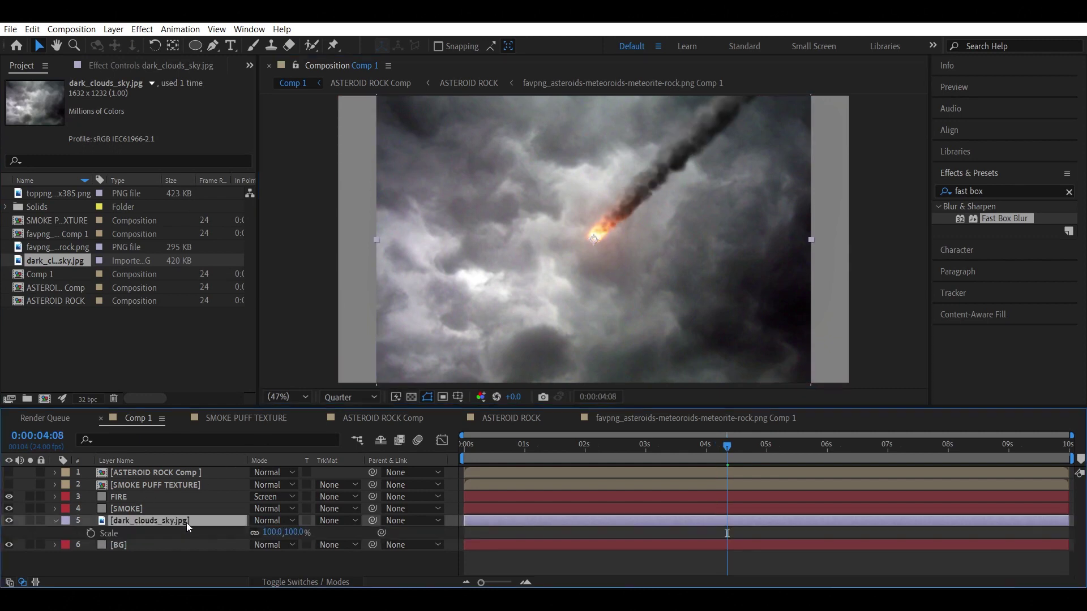
left_click_drag(273, 534, 300, 533)
left_click(273, 534)
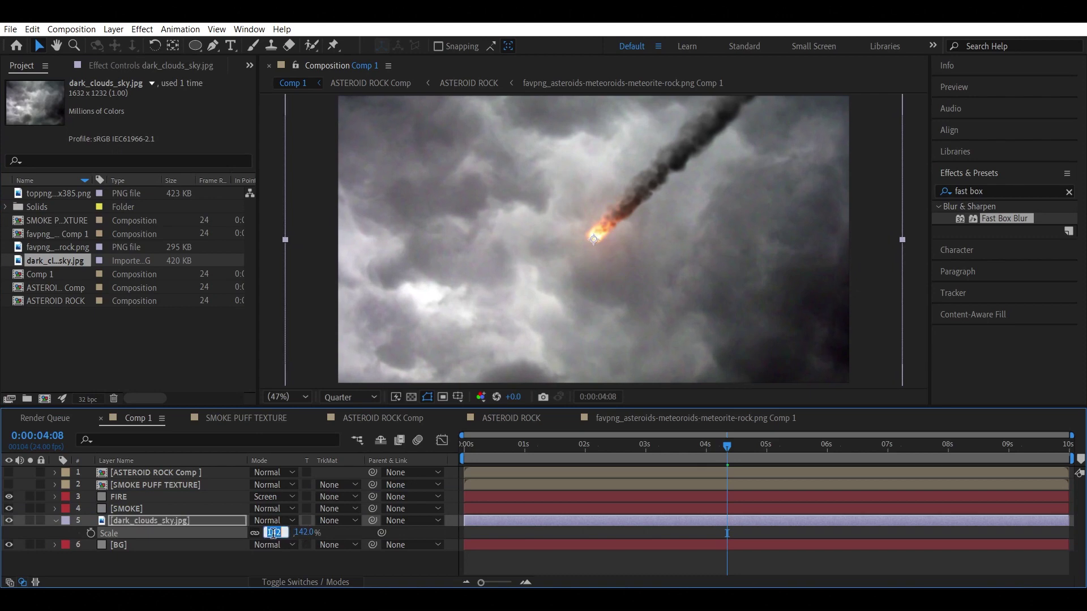
type("140")
key("Return")
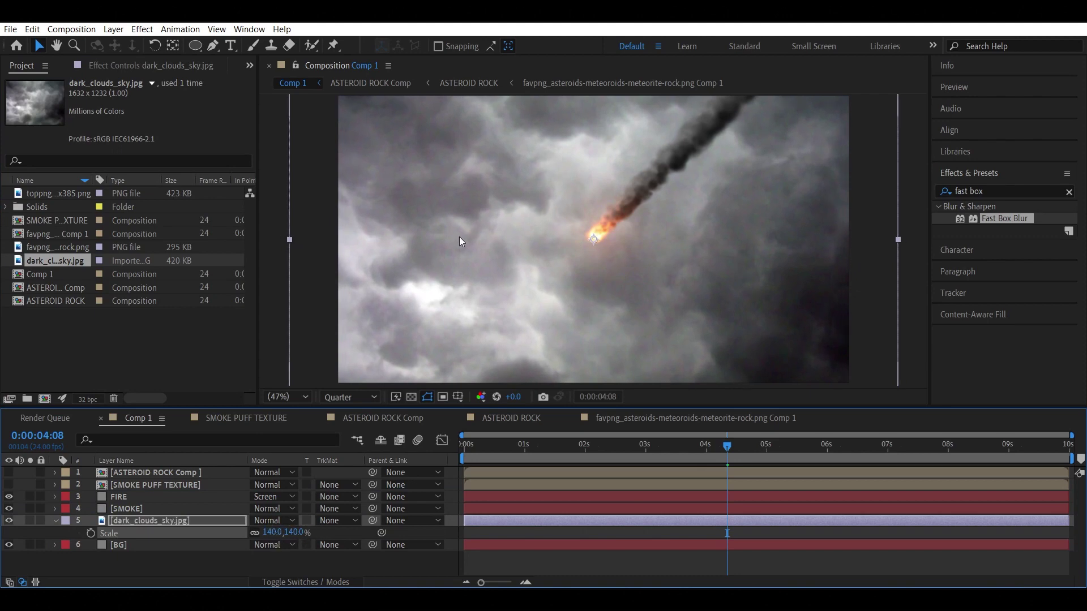
key("comma")
key("comma")
left_click_drag(660, 254, 636, 275)
Keyframe the clouds' Position at the start, then move them up-right at the last frame.
left_click(174, 522)
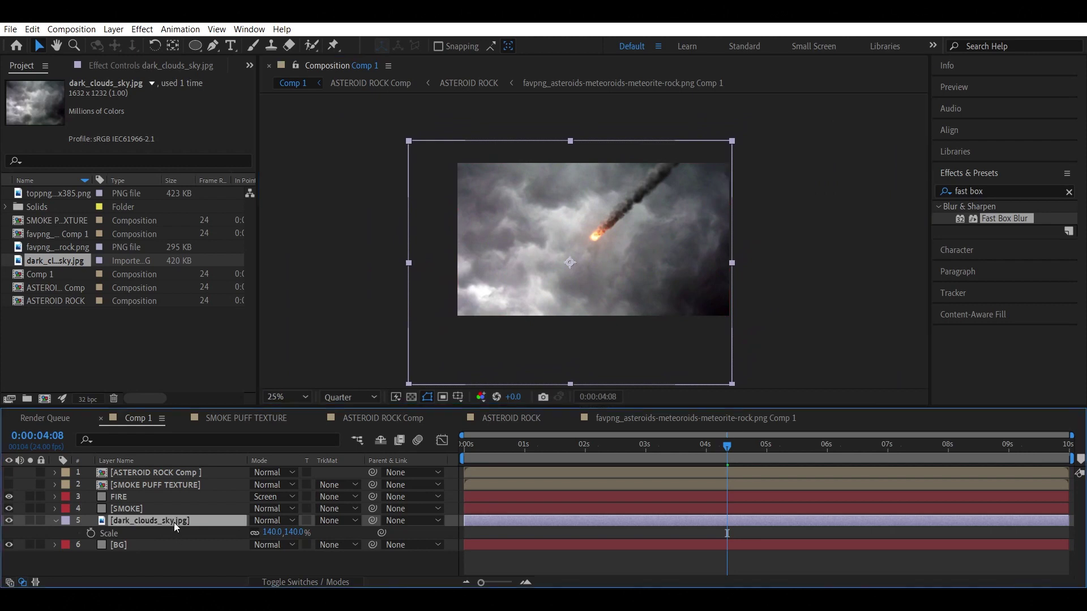
key("p")
left_click(468, 455)
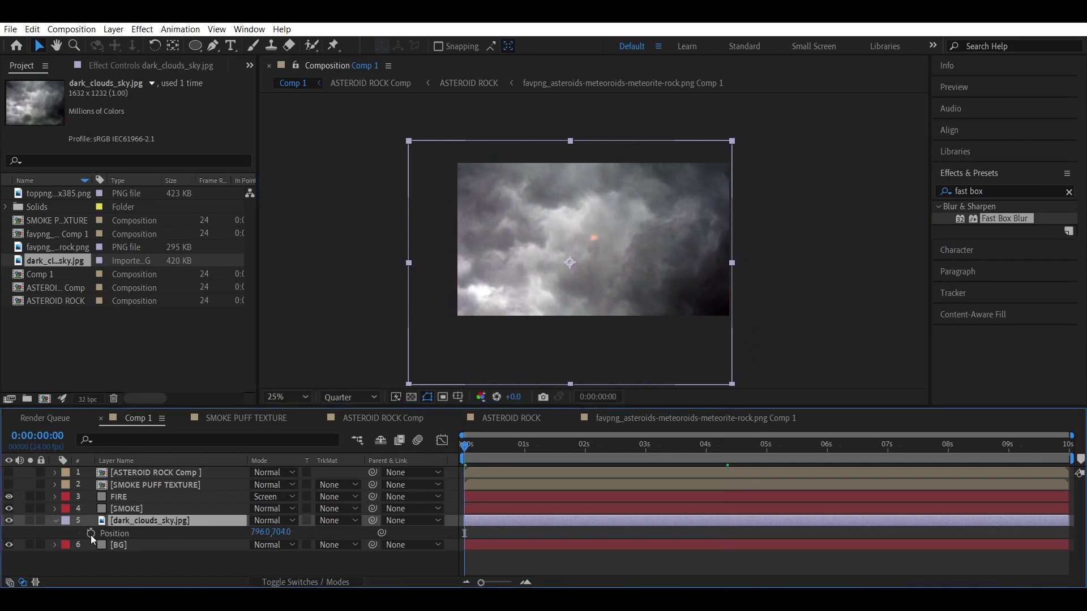
left_click(91, 533)
left_click_drag(573, 445, 1066, 445)
left_click_drag(607, 261, 652, 213)
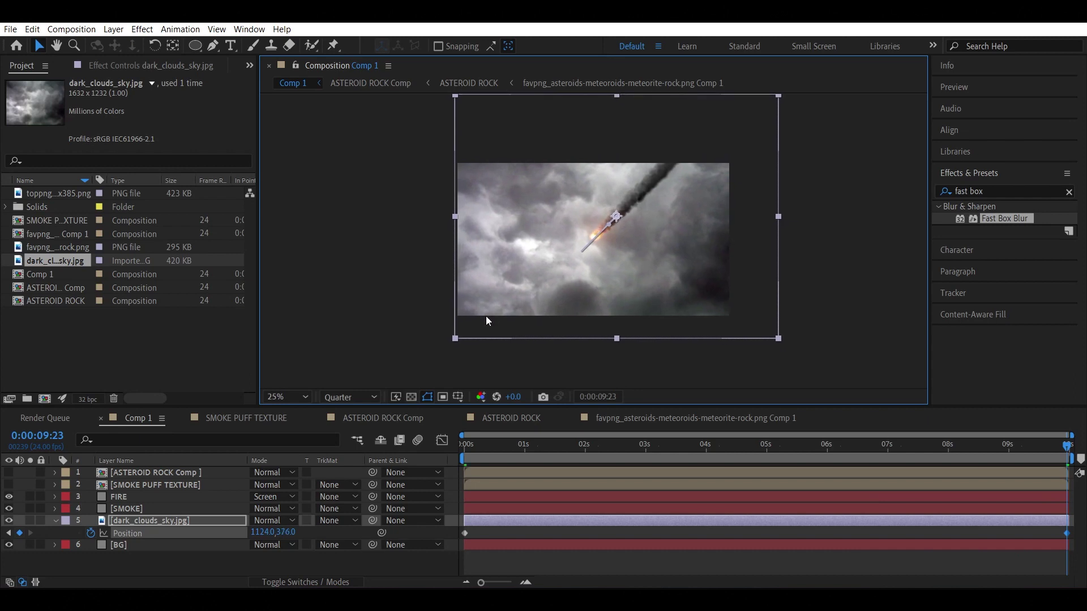
Fit the comp in the viewer and preview the panning cloud sky from the start.
left_click(304, 397)
left_click(331, 148)
left_click_drag(605, 439, 465, 440)
key("space")
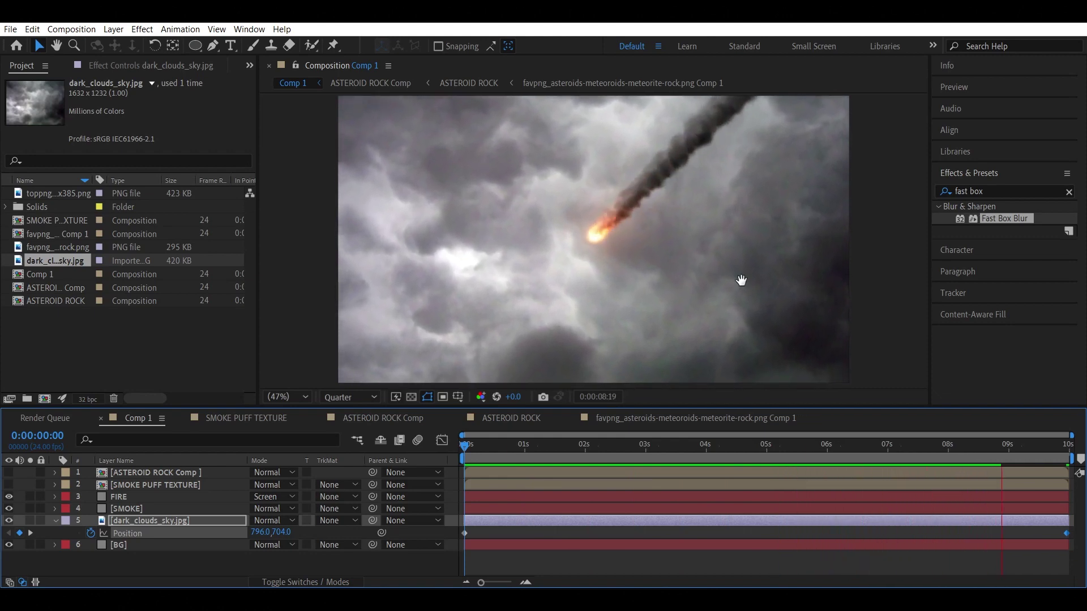
key("space")
left_click(56, 523)
Apply Fast Box Blur to the clouds layer, switch back to layer bars, and preview the meteor.
double_click(1004, 219)
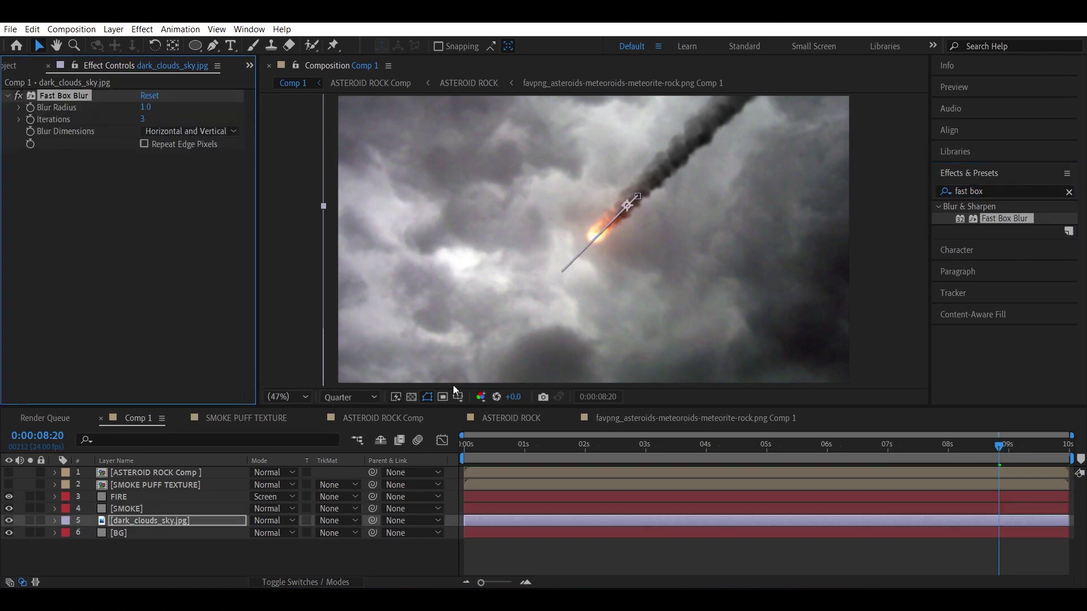
left_click(480, 444)
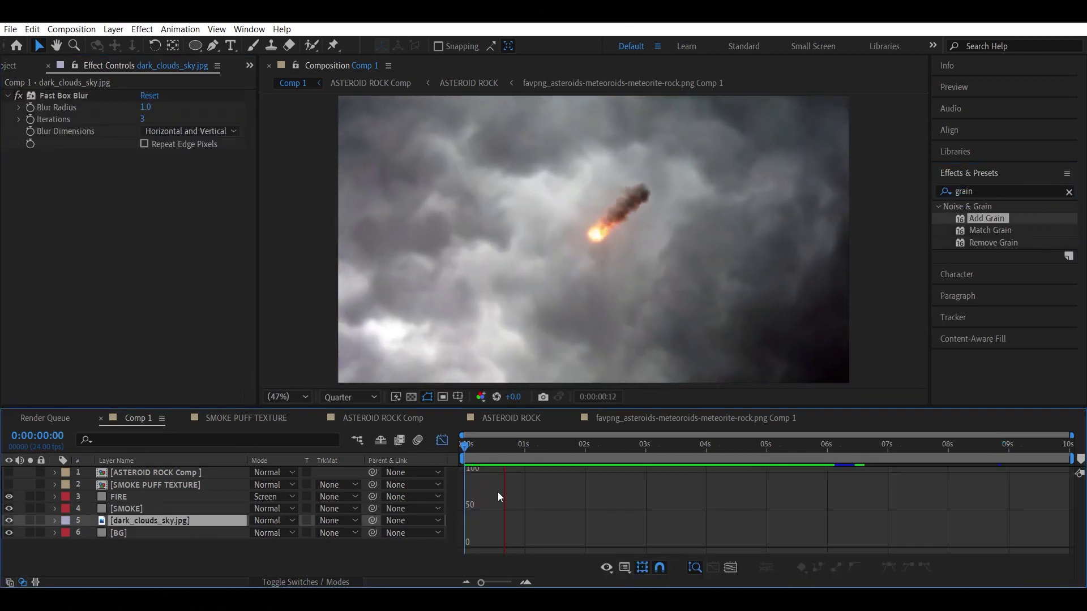
left_click(441, 441)
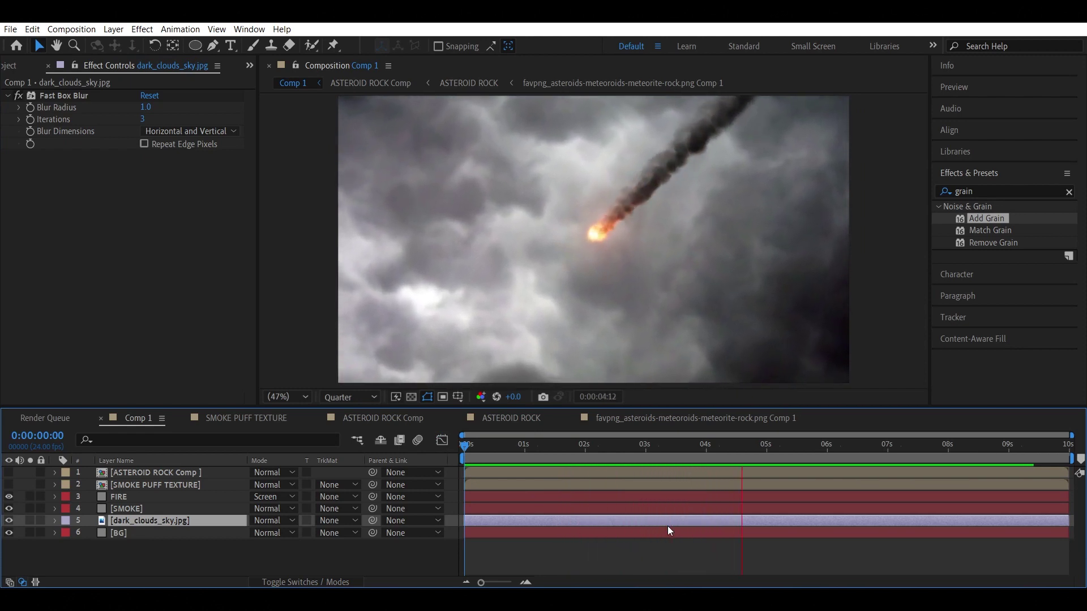
key("space")
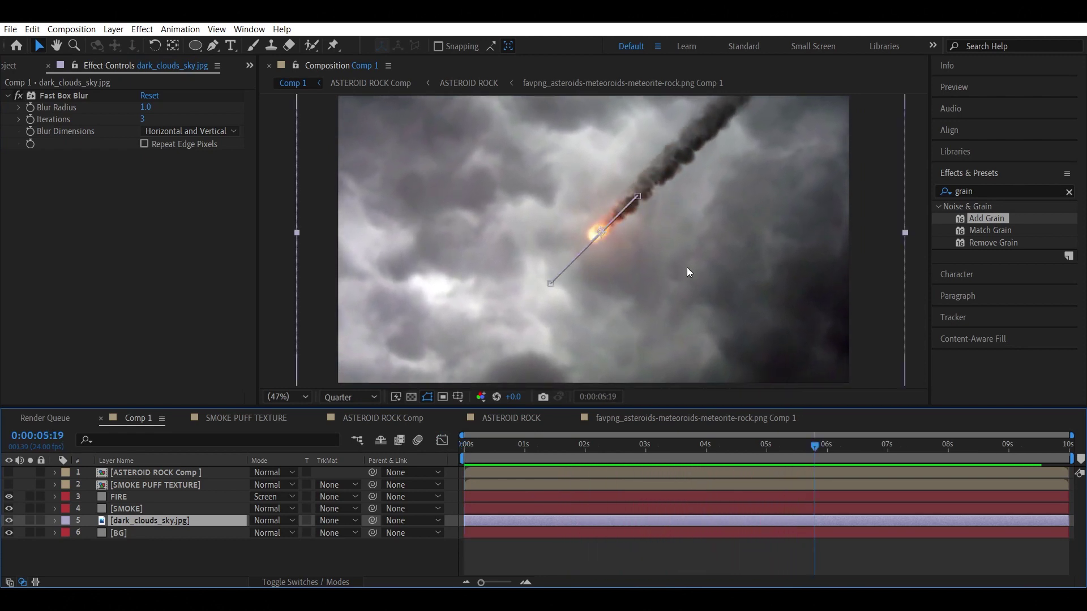